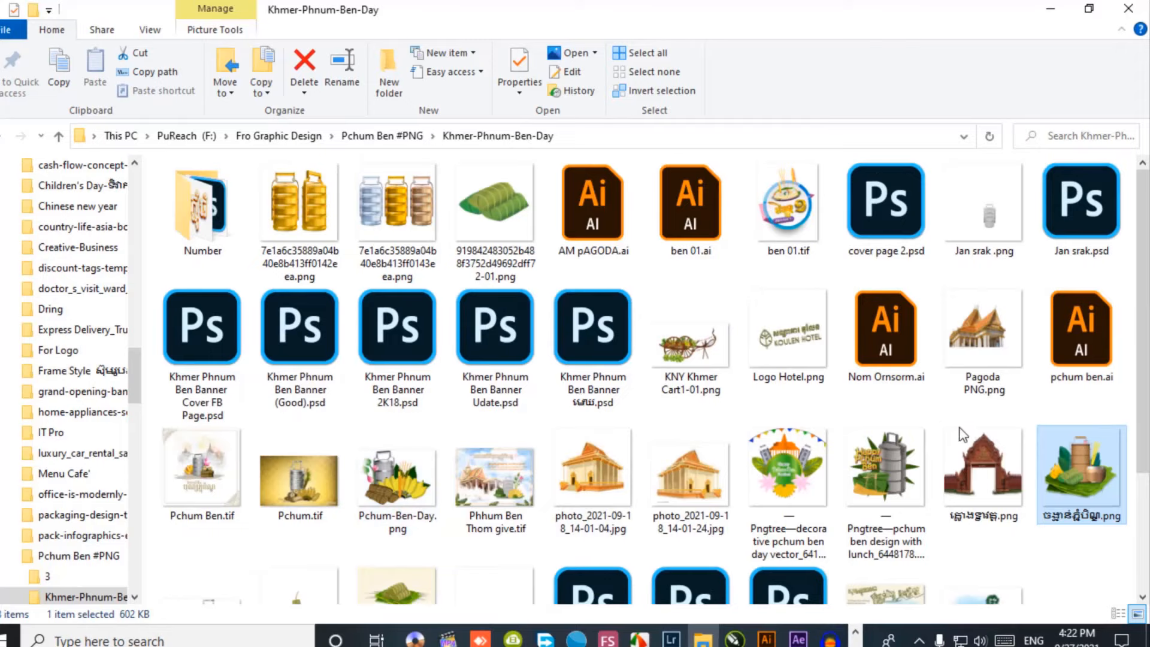
View the ភ្ជុំបិណ្ឌ 2019 1.png artwork from the Khmer-Phnum-Ben-Day folder in the photo viewer and close it
{"action": "scroll", "coordinate": [1017, 468], "scroll_direction": "down", "scroll_amount": 3}
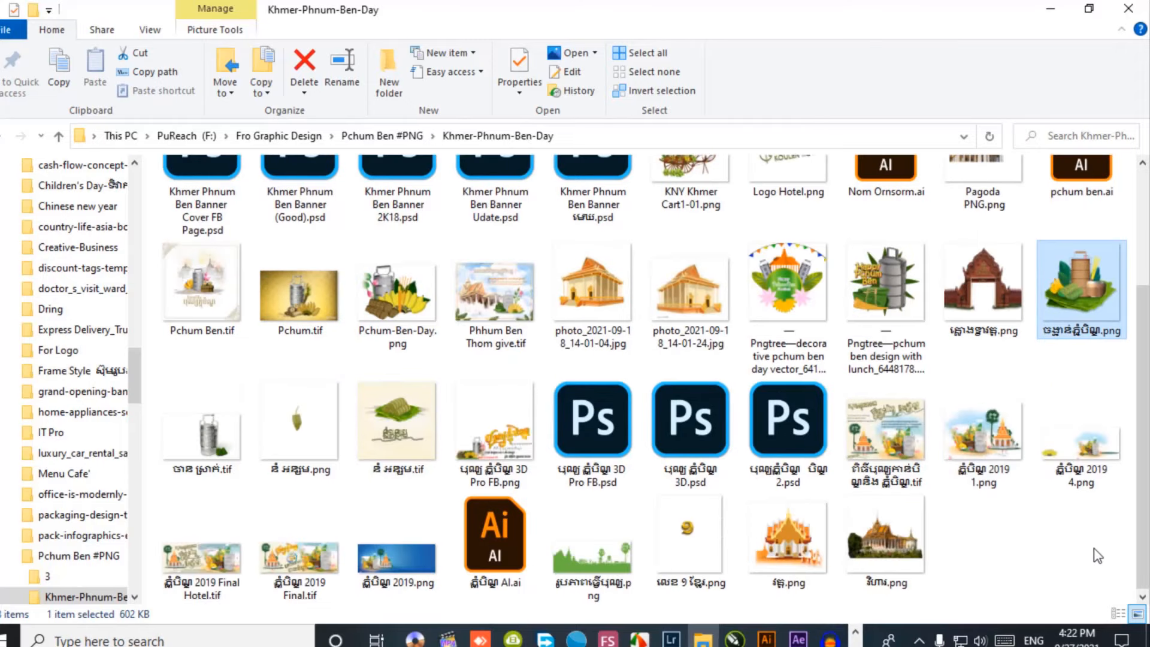
{"action": "double_click", "coordinate": [986, 445]}
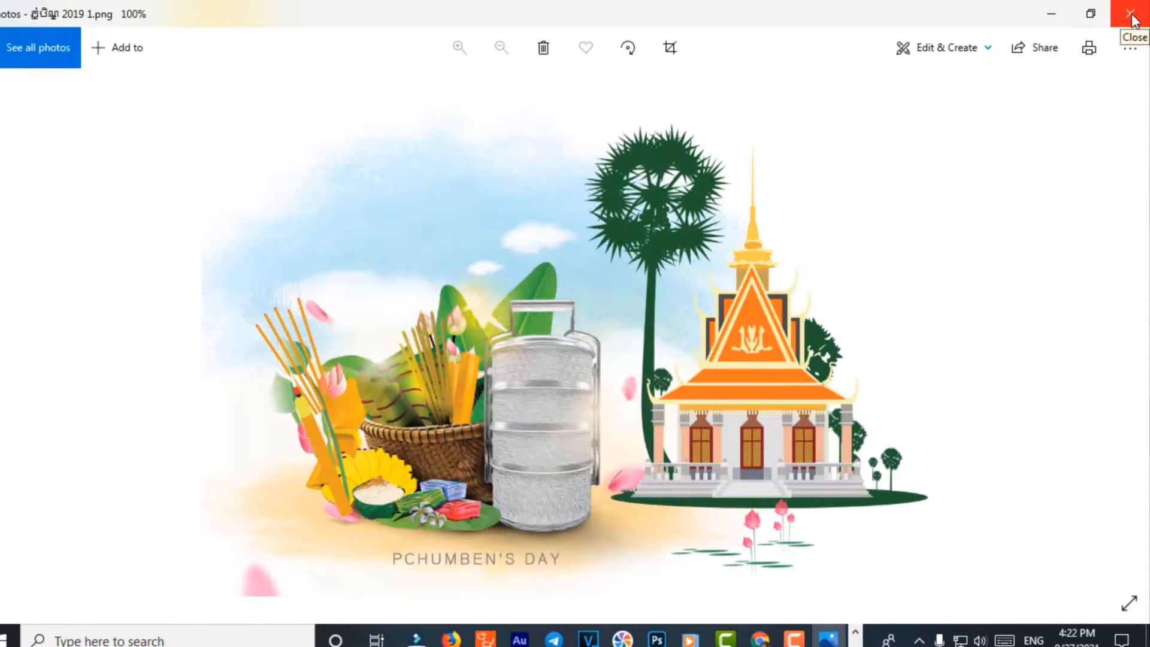
{"action": "left_click", "coordinate": [1132, 18]}
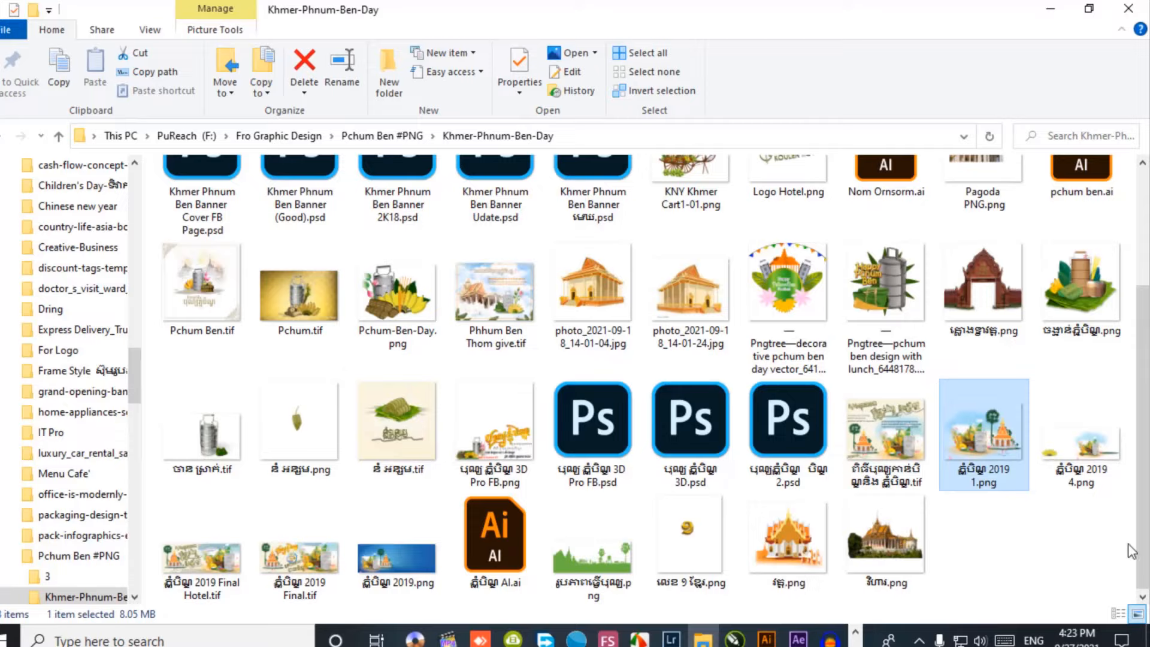
Open ភ្ជុំបិណ្ឌ 2019 4.png from the folder in Photoshop as a separate document
{"action": "left_click", "coordinate": [1091, 451]}
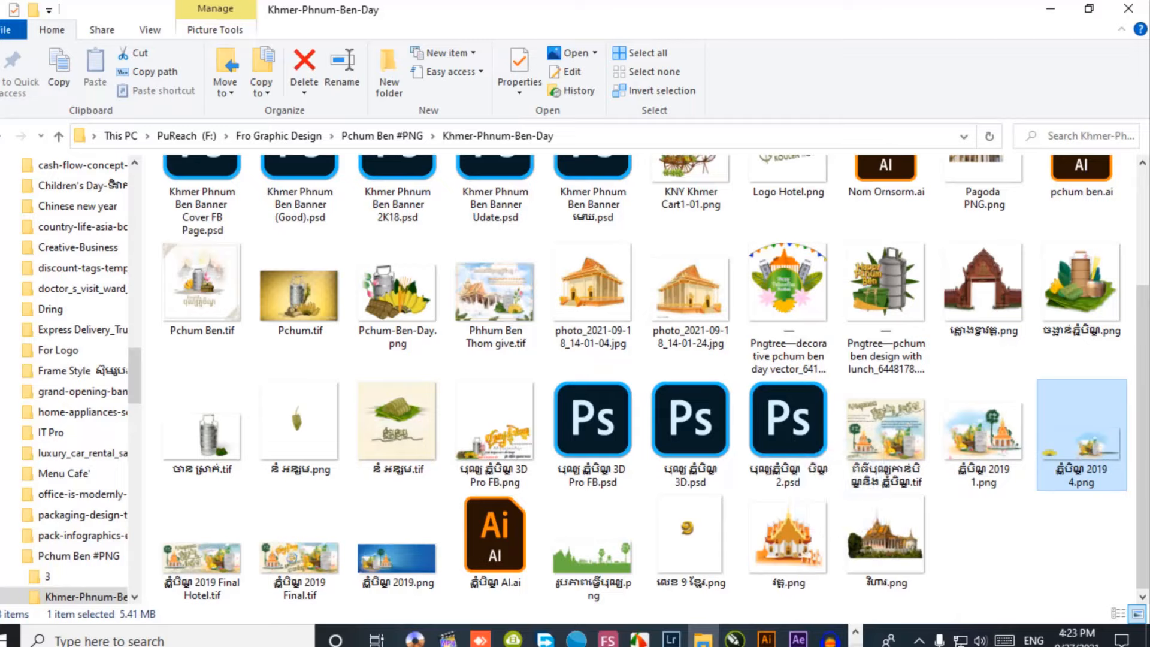
{"action": "left_click", "coordinate": [855, 643]}
{"action": "left_click_drag", "start_coordinate": [1079, 441], "coordinate": [680, 53]}
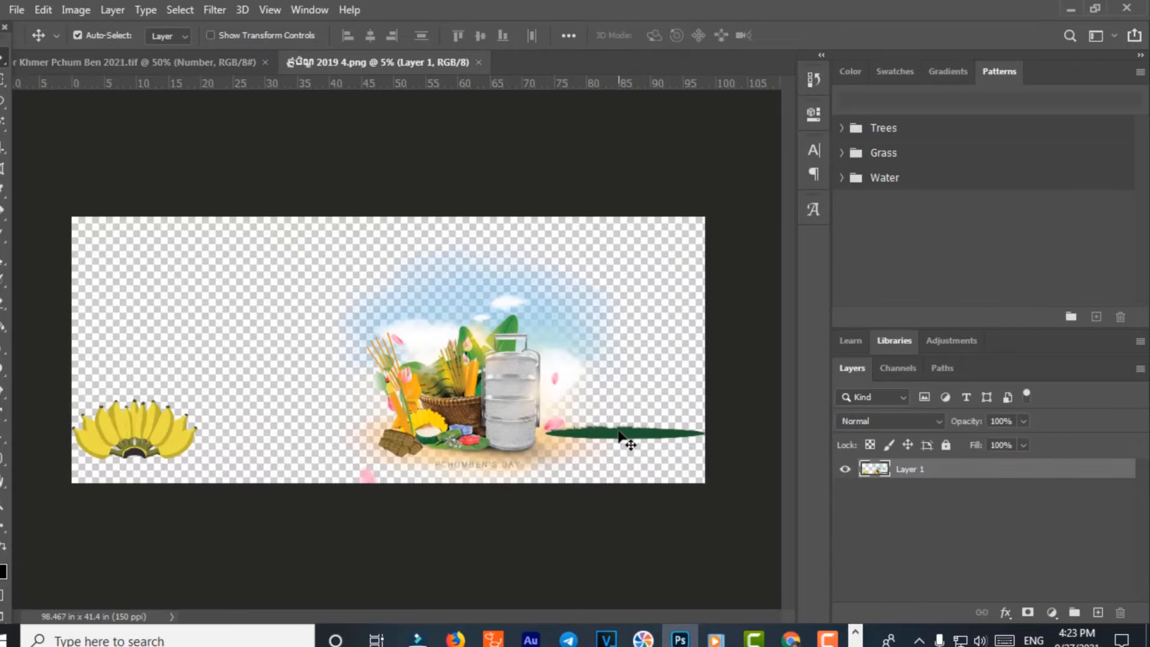
Shift the offerings artwork slightly up and to the right, and minimize its document as a floating window
{"action": "left_click_drag", "start_coordinate": [621, 432], "coordinate": [642, 410]}
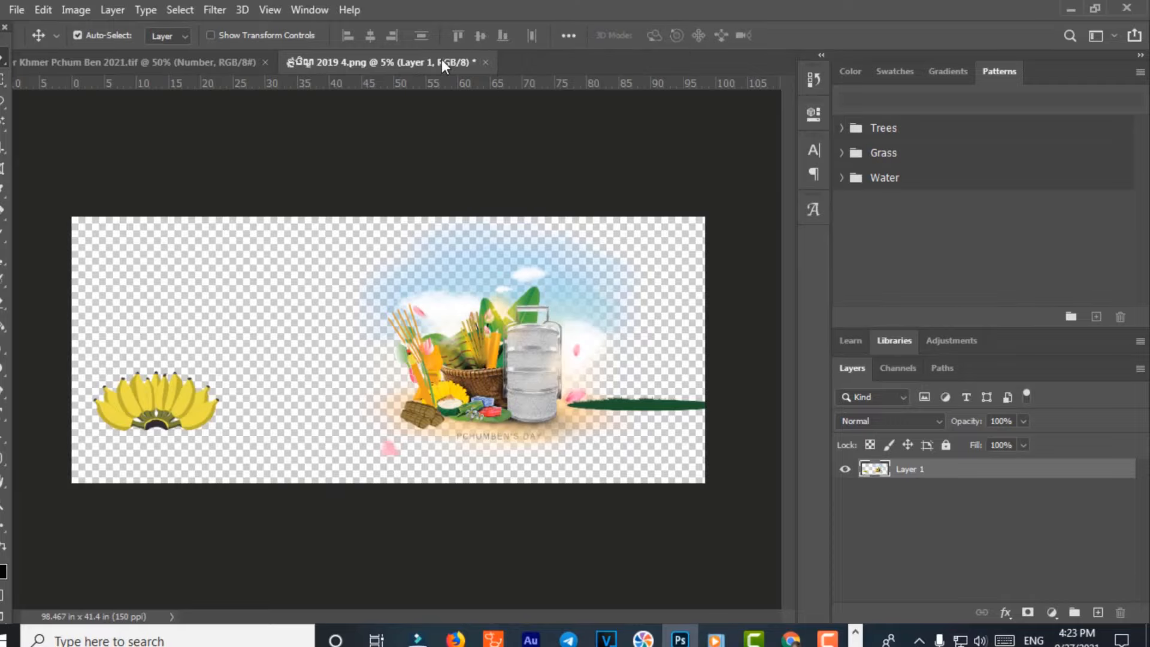
{"action": "left_click_drag", "start_coordinate": [441, 59], "coordinate": [483, 96]}
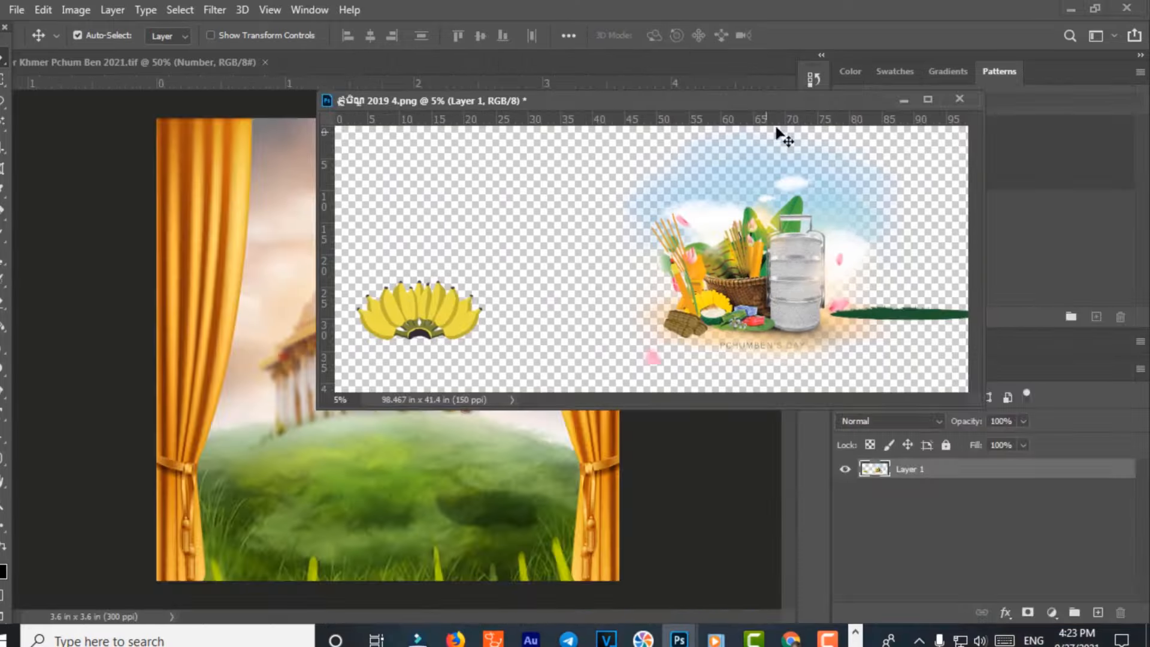
{"action": "left_click", "coordinate": [903, 99]}
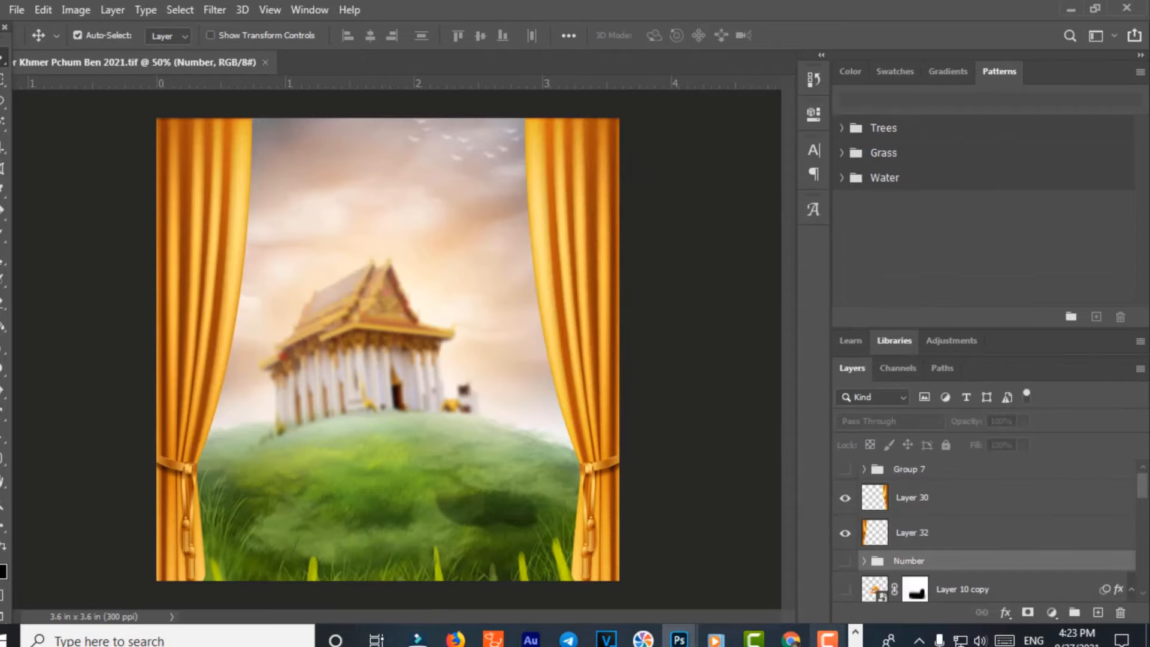
Open photo_2021-09-18_14-01-24.jpg from the image folder as a separate Photoshop document to inspect the temple, and close it
{"action": "left_click", "coordinate": [855, 637]}
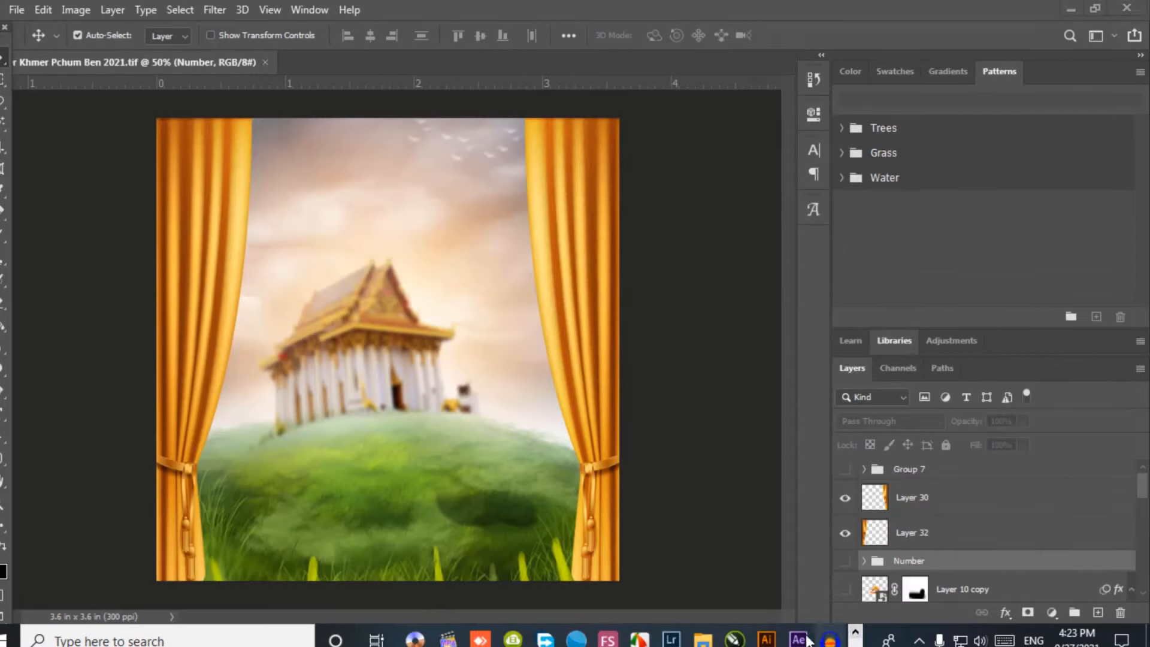
{"action": "left_click", "coordinate": [703, 640]}
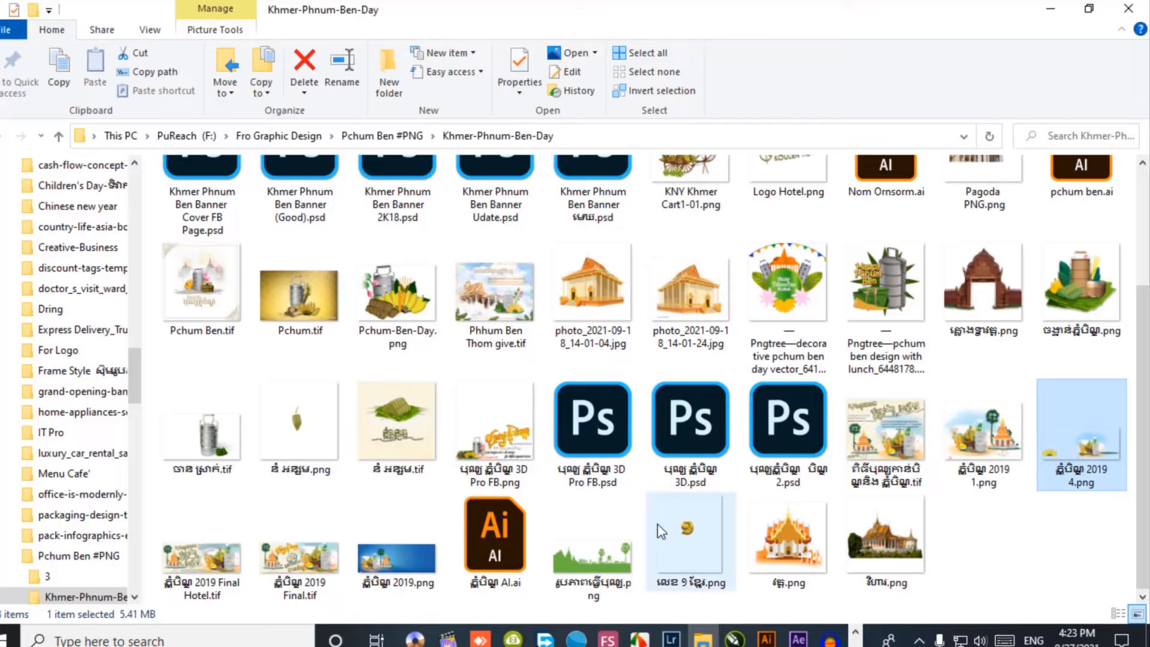
{"action": "left_click", "coordinate": [671, 297]}
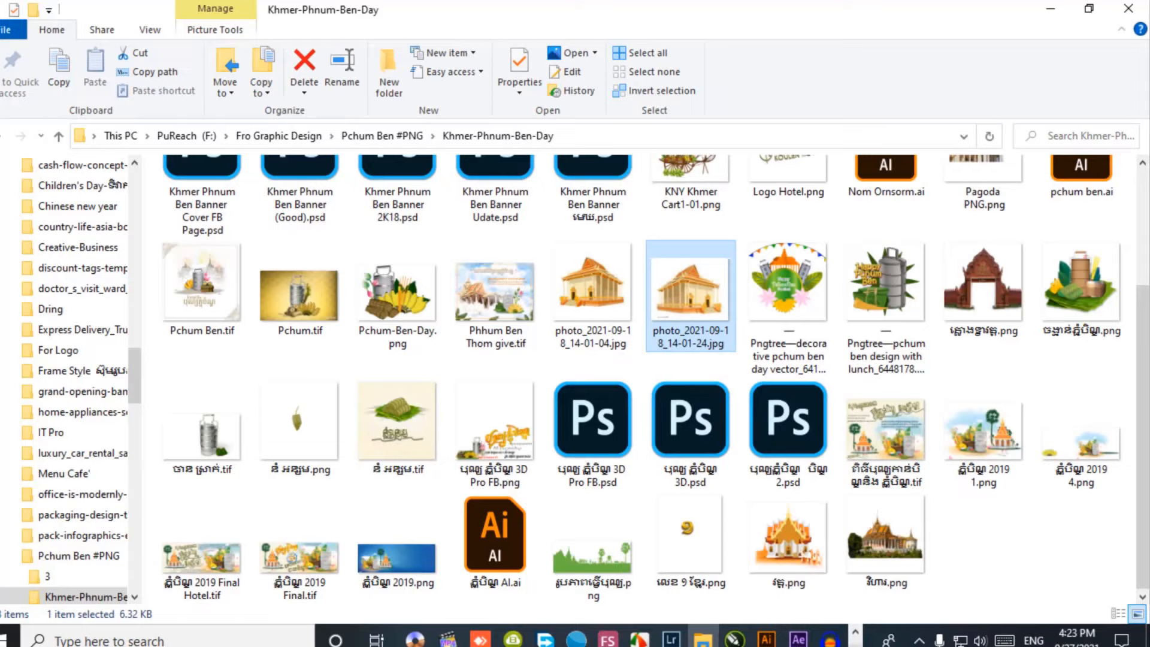
{"action": "left_click_drag", "start_coordinate": [686, 303], "coordinate": [614, 175]}
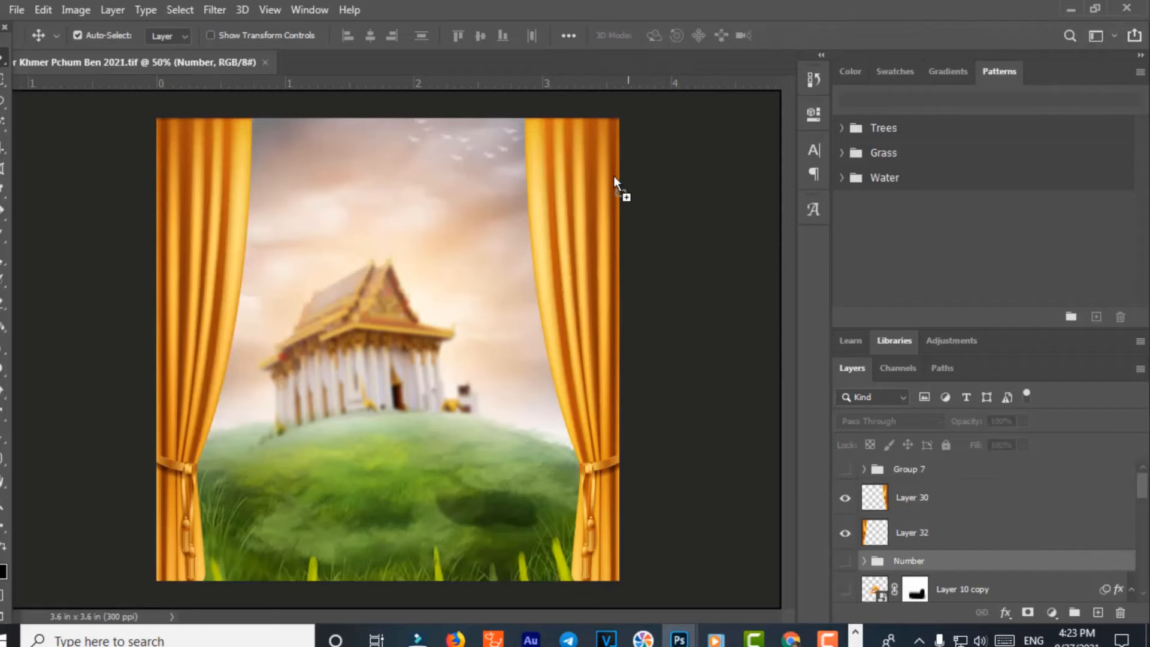
{"action": "left_click_drag", "start_coordinate": [641, 81], "coordinate": [646, 62]}
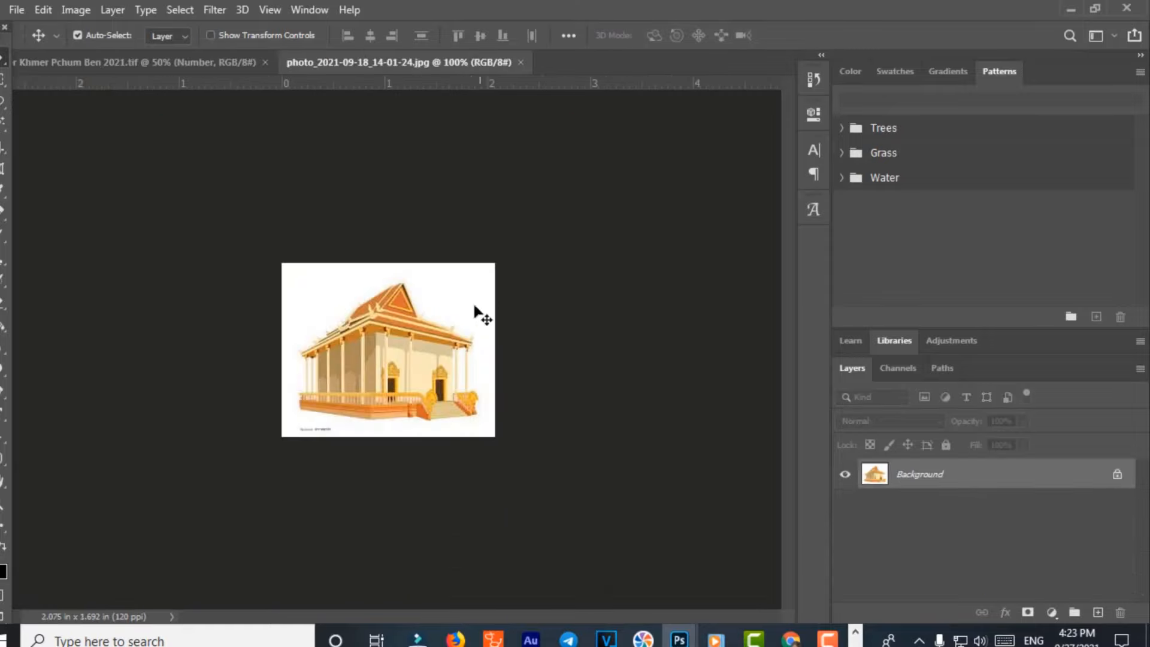
{"action": "left_click", "coordinate": [521, 62]}
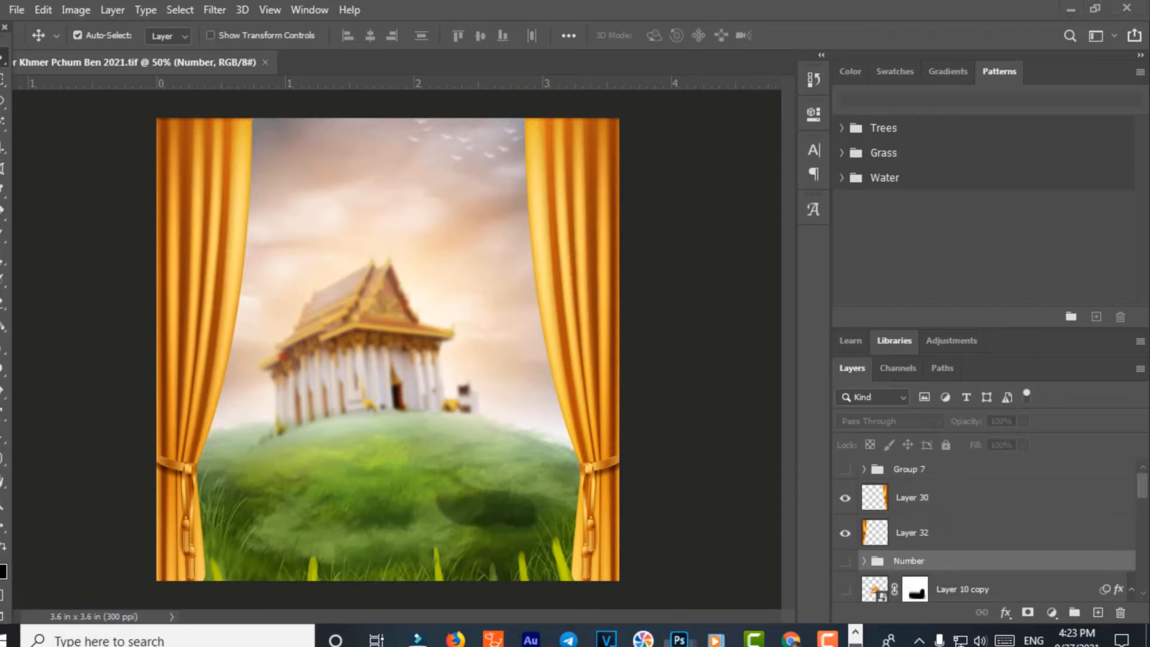
Open photo_2021-09-18_14-01-04.jpg from the image folder as a separate Photoshop document to inspect the temple, and close it
{"action": "left_click", "coordinate": [857, 634]}
{"action": "left_click", "coordinate": [703, 639]}
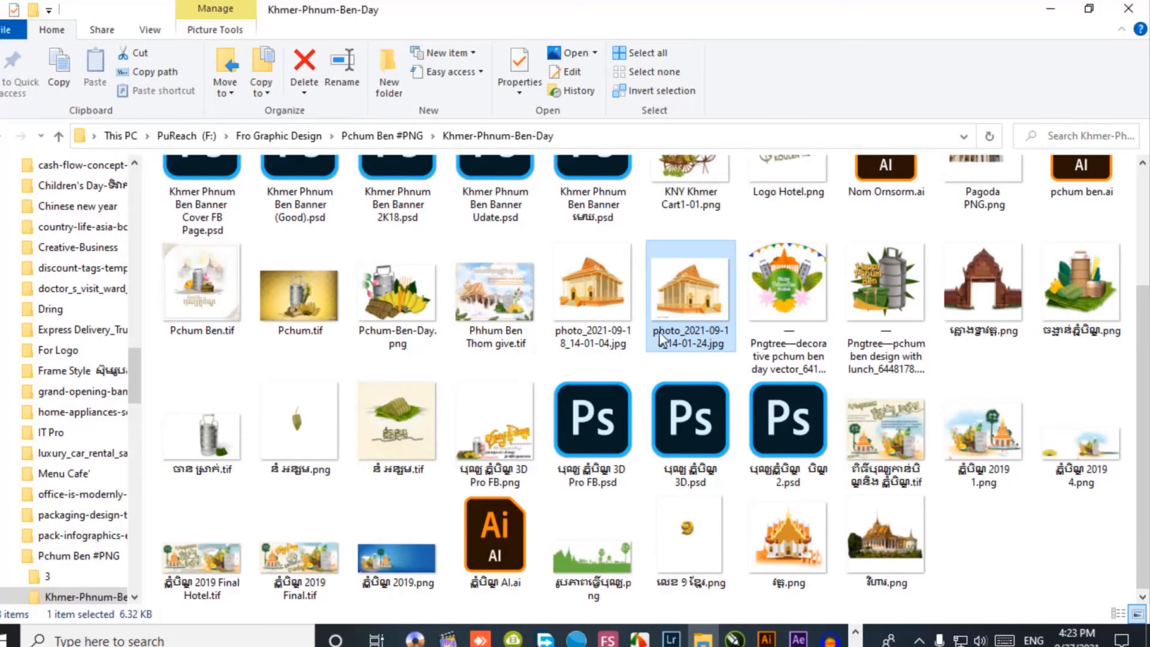
{"action": "left_click", "coordinate": [601, 304]}
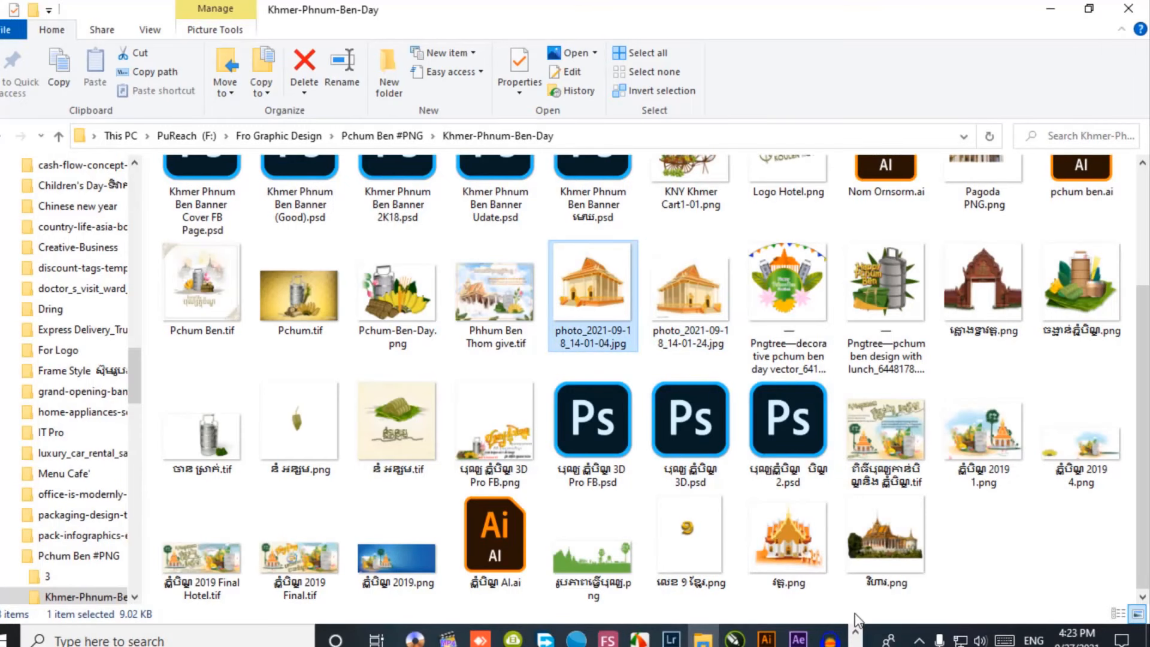
{"action": "left_click", "coordinate": [856, 642]}
{"action": "left_click", "coordinate": [621, 306]}
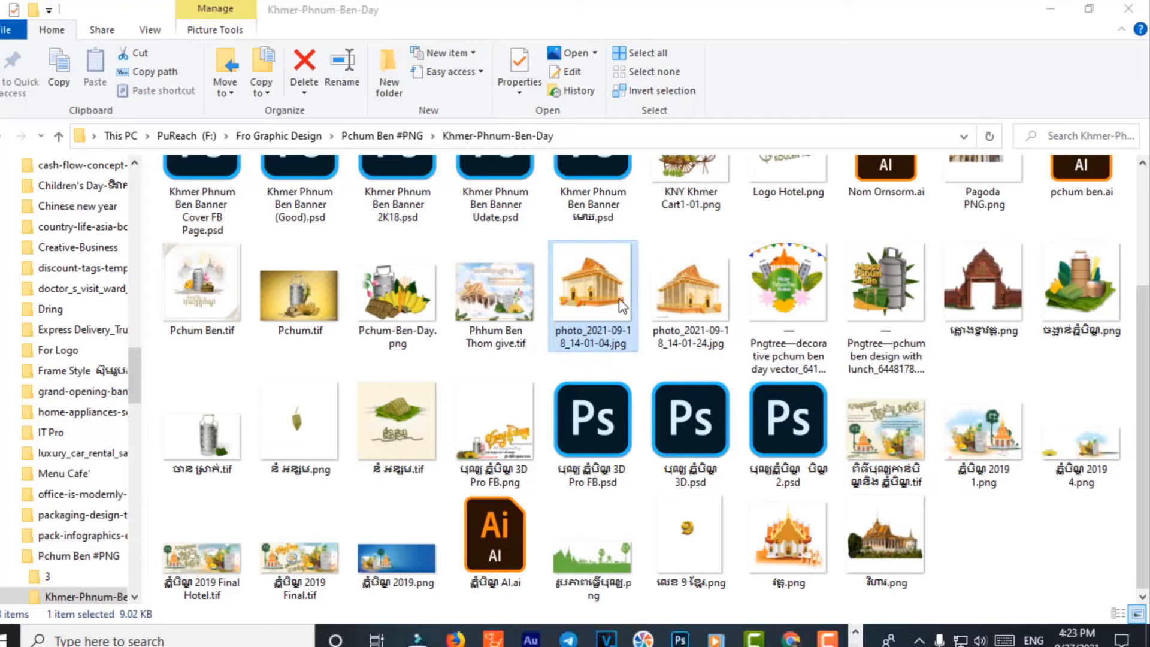
{"action": "left_click_drag", "start_coordinate": [582, 286], "coordinate": [562, 581]}
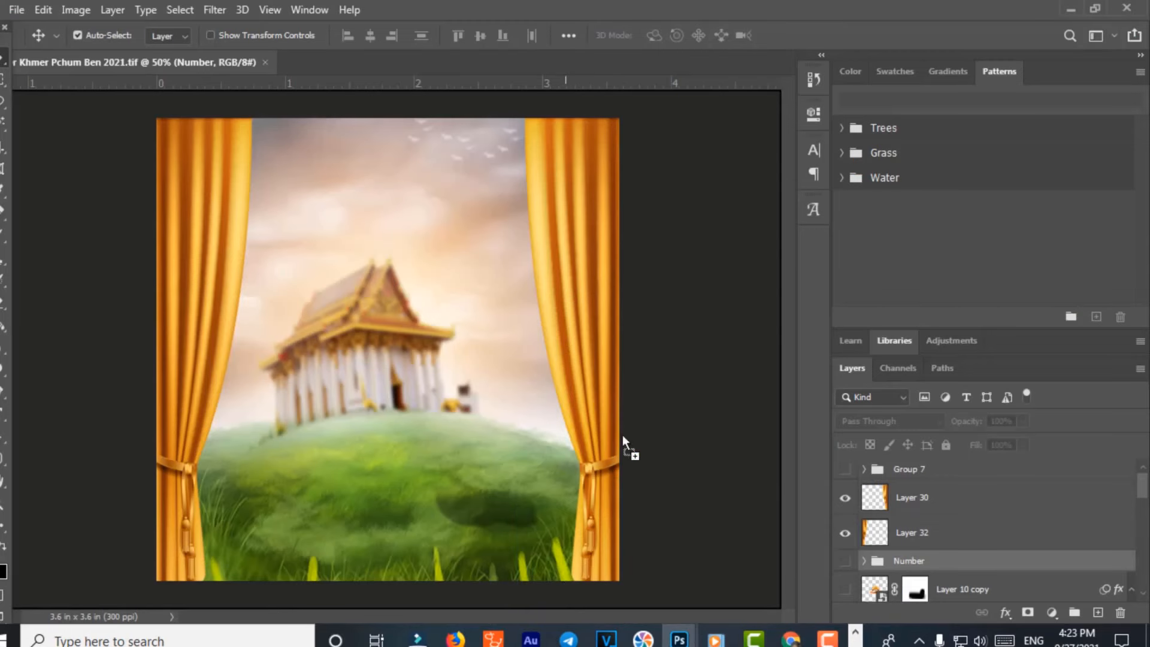
{"action": "left_click_drag", "start_coordinate": [647, 96], "coordinate": [661, 62]}
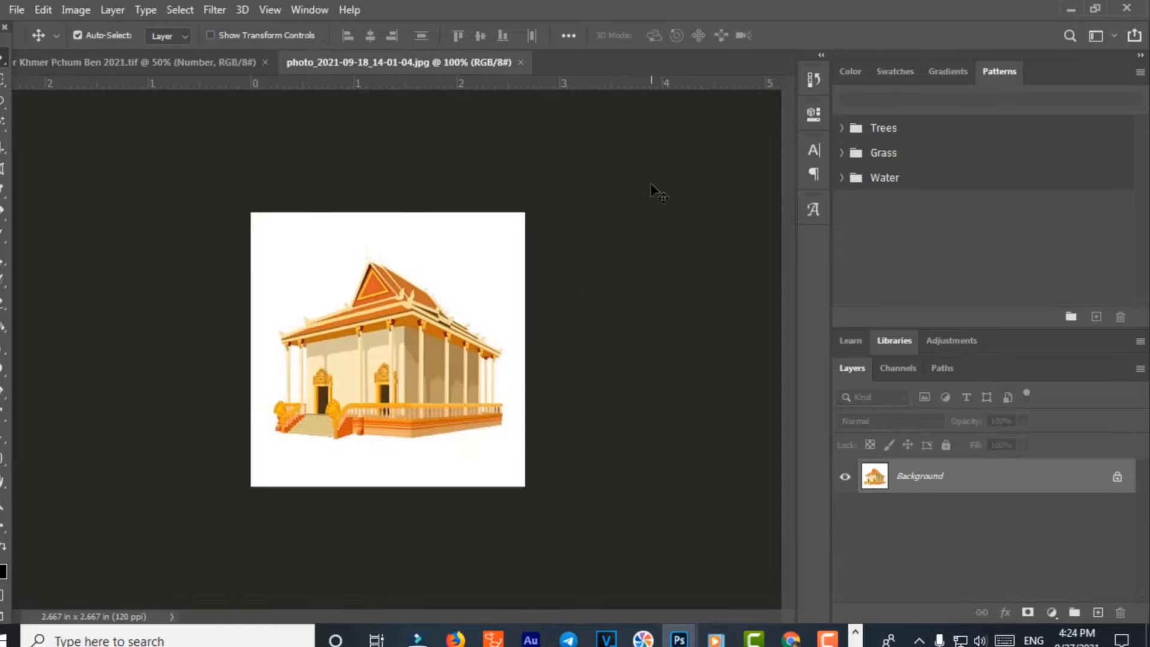
{"action": "left_click", "coordinate": [520, 62]}
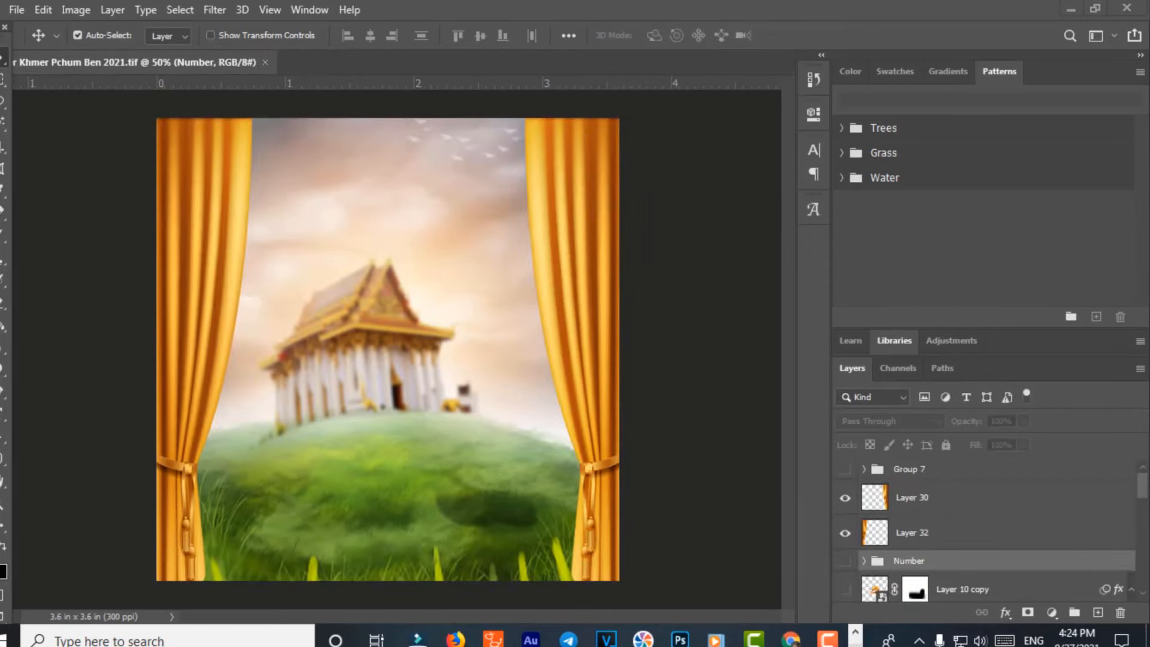
Open the layered ពិធីបុណ្យកាន់បិណ្ឌនិង ភ្ជុំបិណ្ឌ.tif from the folder as a separate Photoshop document and float its window
{"action": "left_click", "coordinate": [855, 632]}
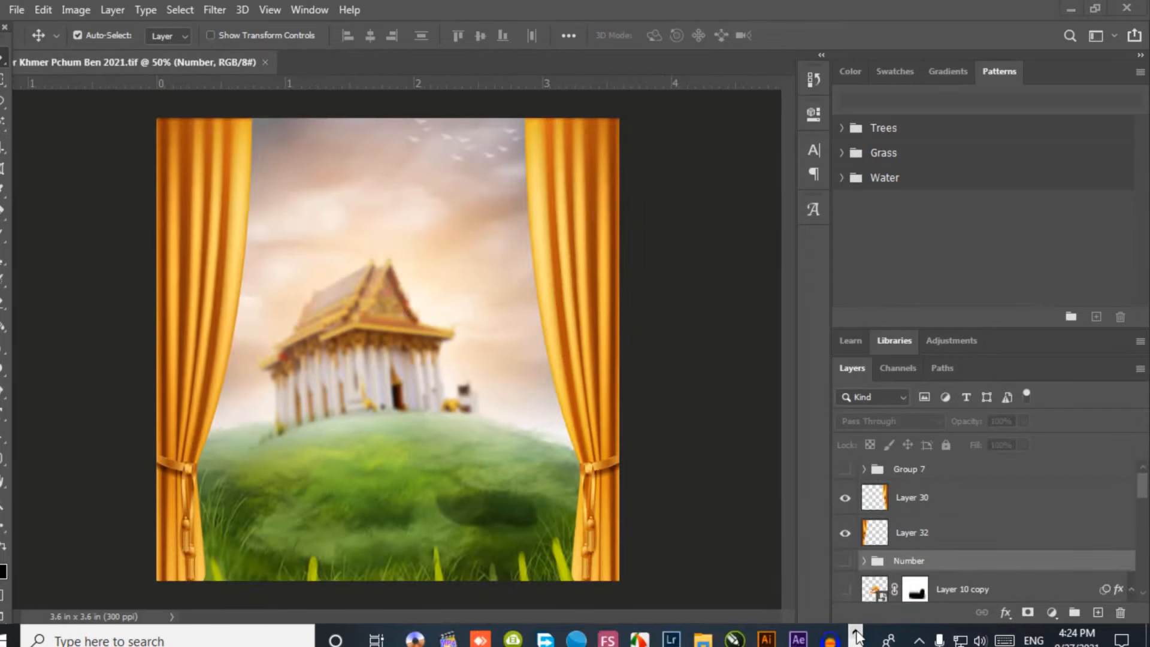
{"action": "left_click", "coordinate": [702, 640]}
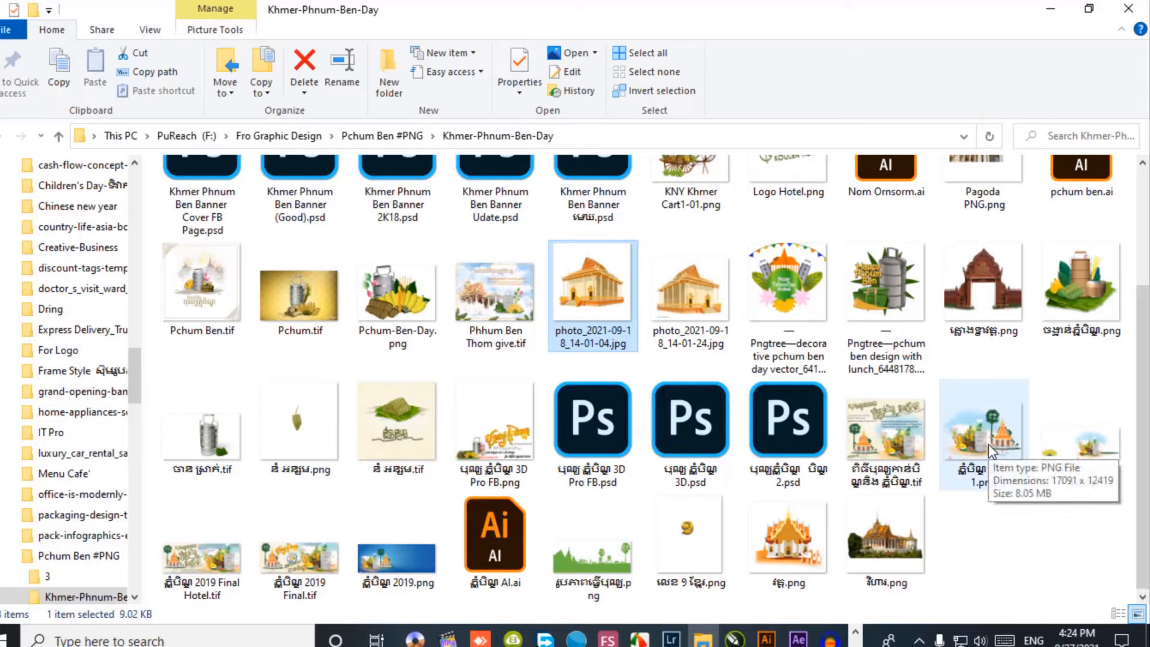
{"action": "left_click", "coordinate": [893, 425]}
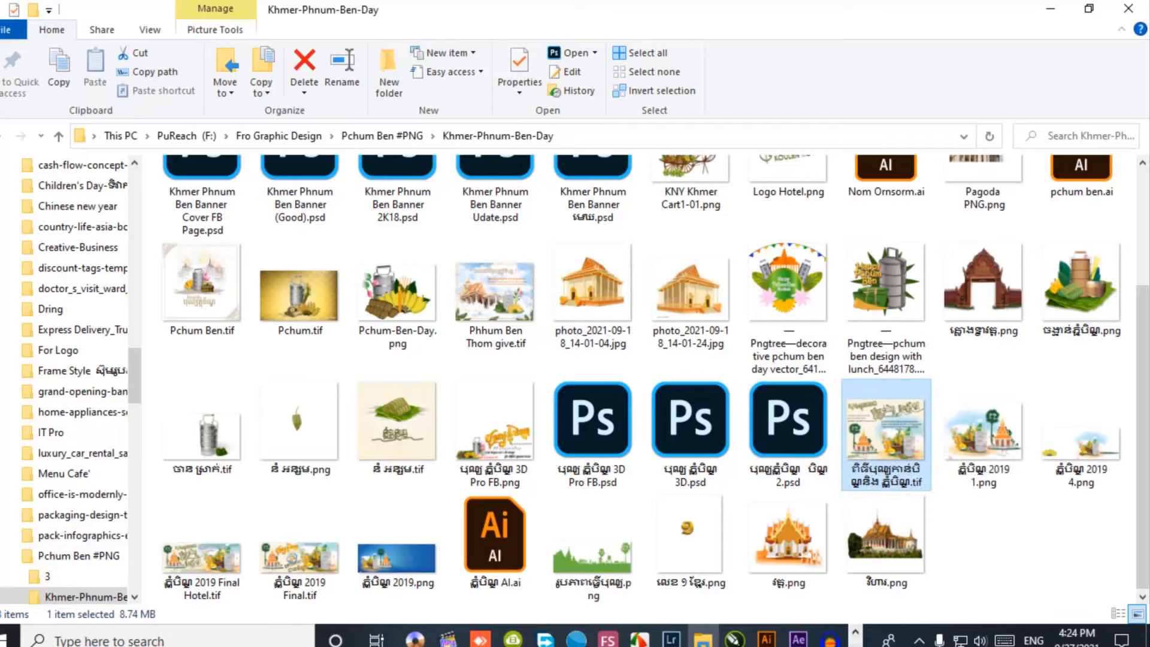
{"action": "left_click", "coordinate": [856, 640]}
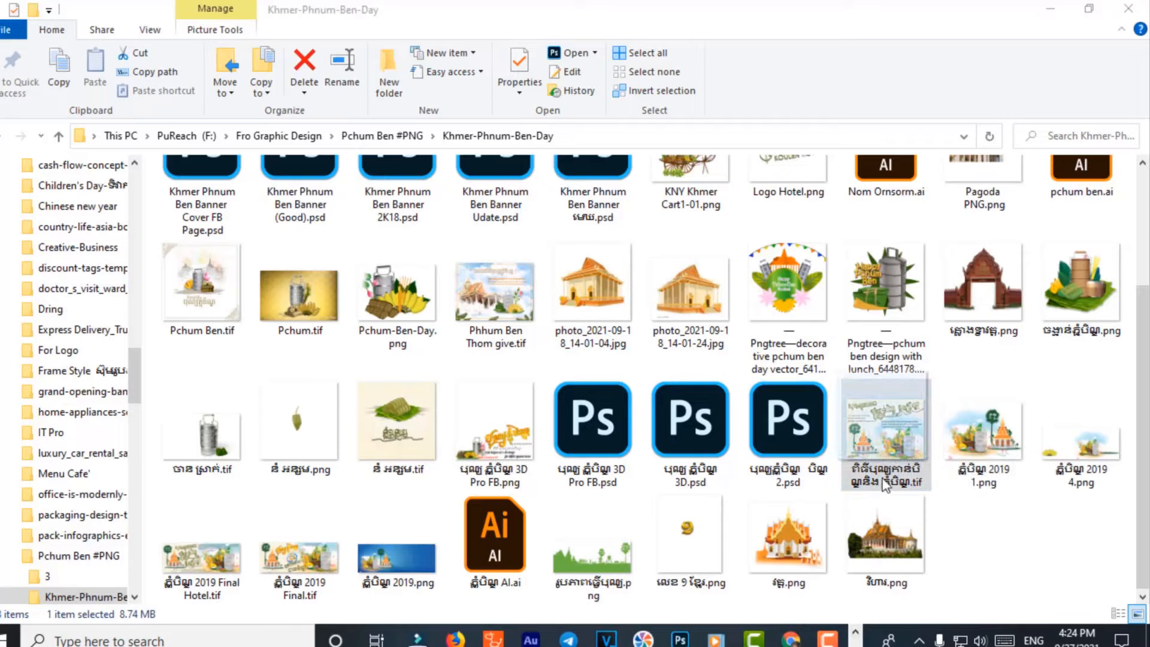
{"action": "left_click_drag", "start_coordinate": [887, 437], "coordinate": [736, 134]}
{"action": "left_click_drag", "start_coordinate": [707, 69], "coordinate": [705, 60]}
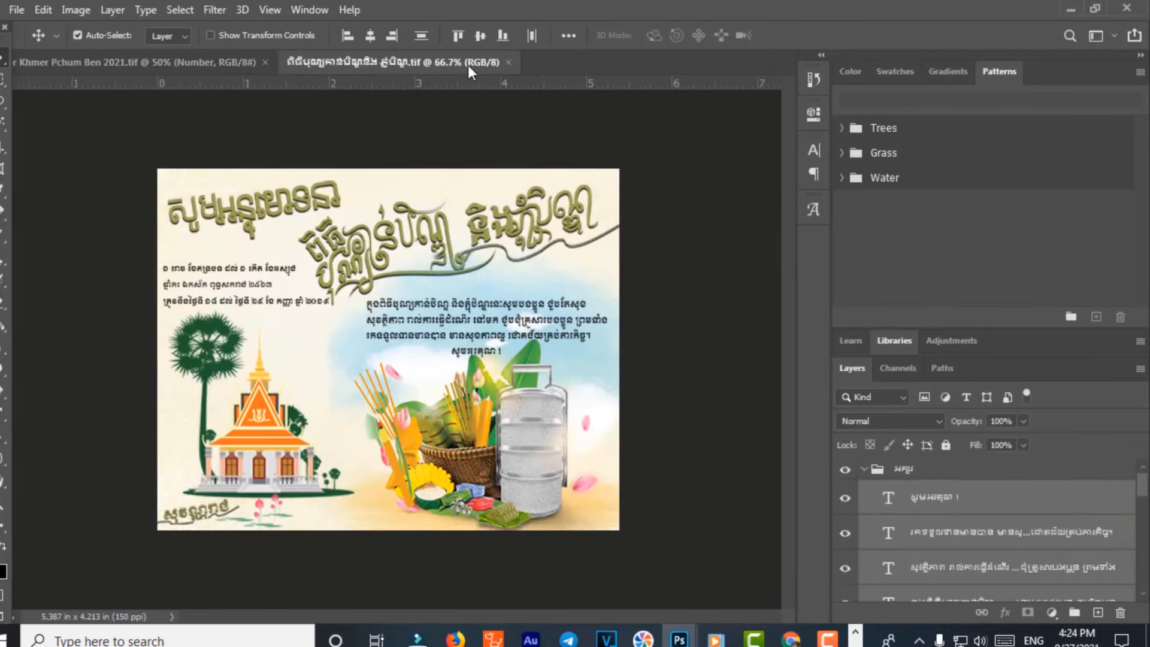
{"action": "left_click_drag", "start_coordinate": [463, 60], "coordinate": [479, 108]}
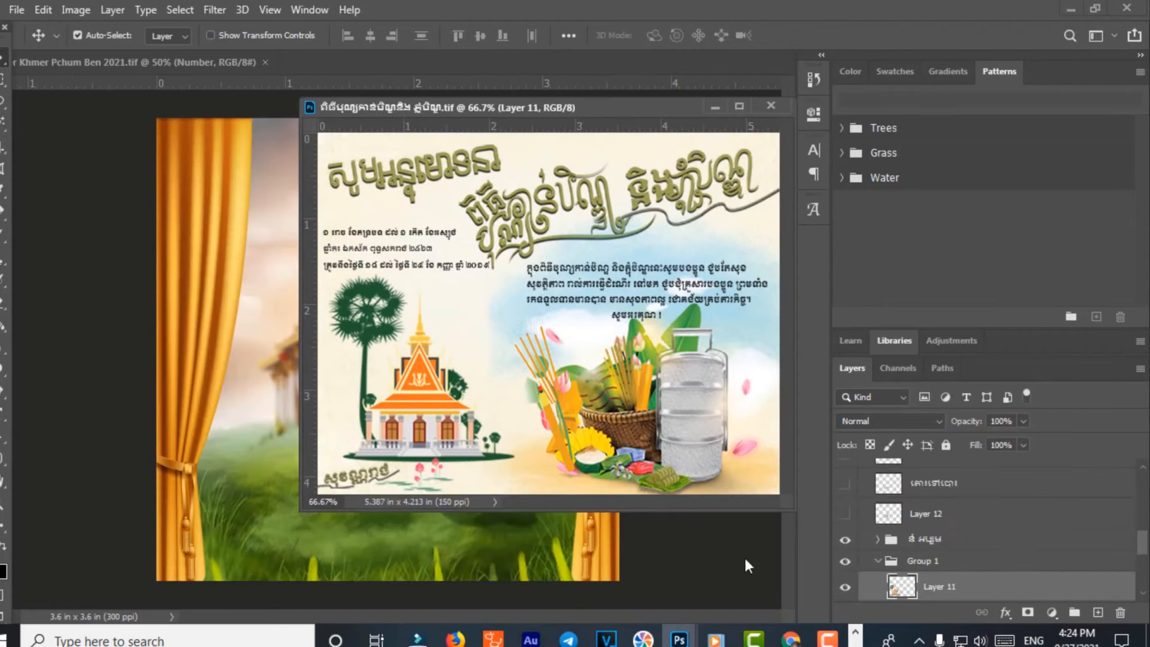
Examine the floating TIF's layers, toggling Layer 11's visibility, with its window placed beside the curtain banner for comparison
{"action": "left_click", "coordinate": [845, 588]}
{"action": "left_click", "coordinate": [845, 587]}
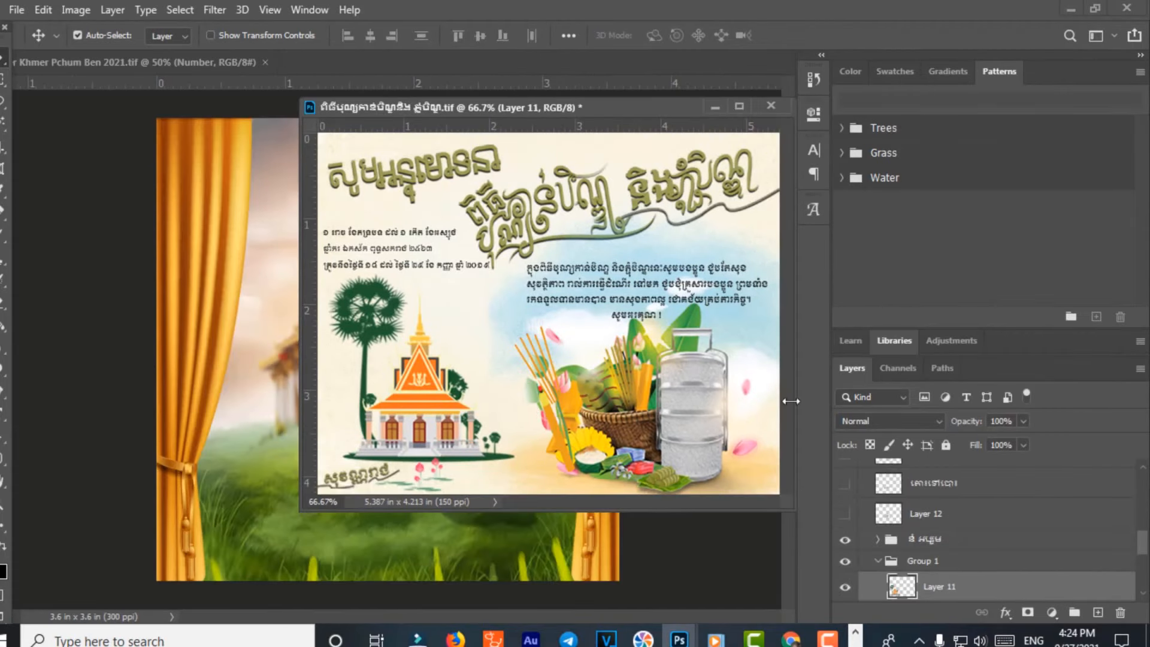
{"action": "left_click_drag", "start_coordinate": [664, 120], "coordinate": [756, 135]}
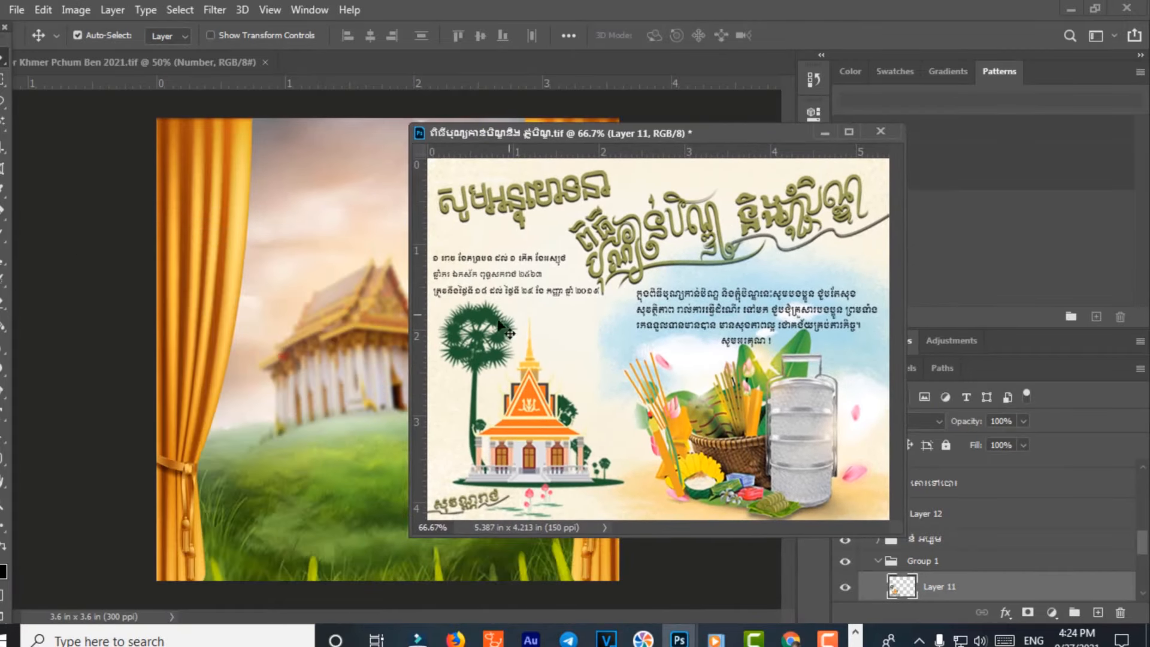
{"action": "left_click", "coordinate": [355, 356]}
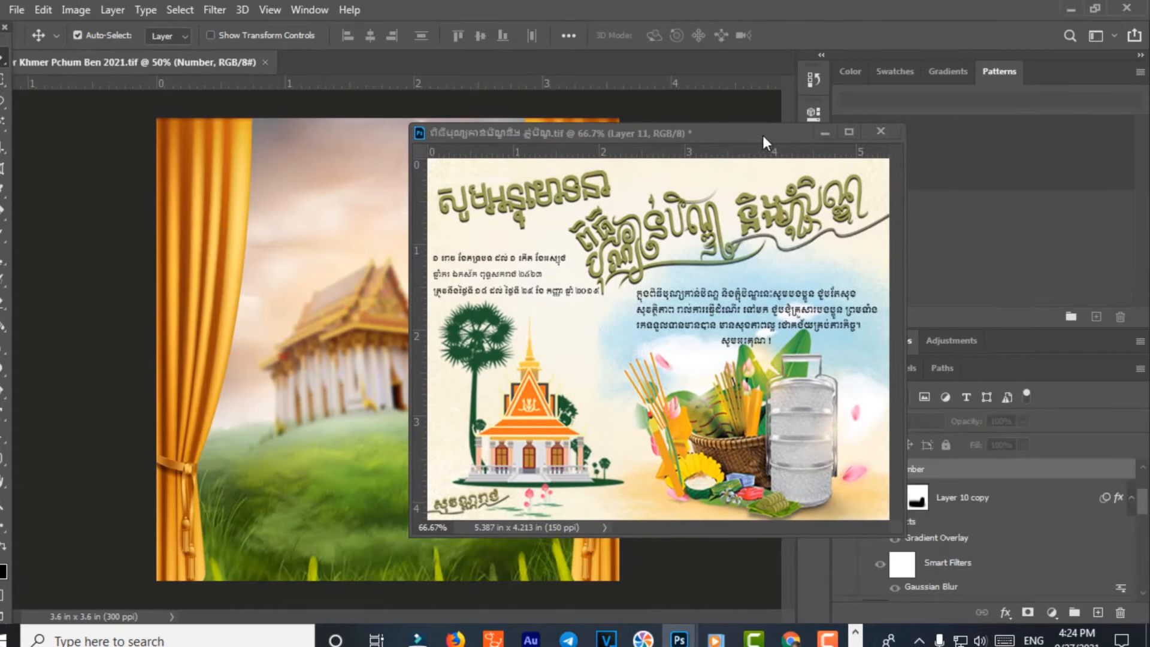
{"action": "left_click_drag", "start_coordinate": [763, 141], "coordinate": [404, 252]}
{"action": "scroll", "coordinate": [892, 546], "scroll_direction": "down", "scroll_amount": 3}
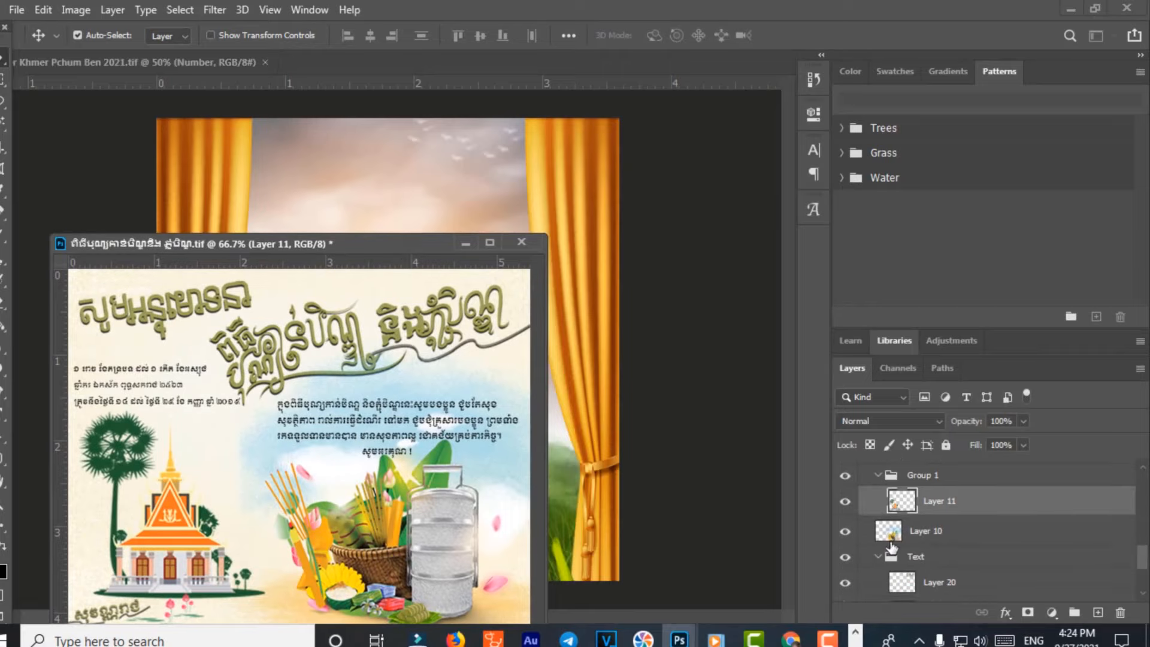
{"action": "scroll", "coordinate": [893, 548], "scroll_direction": "down", "scroll_amount": 3}
{"action": "scroll", "coordinate": [941, 563], "scroll_direction": "up", "scroll_amount": 5}
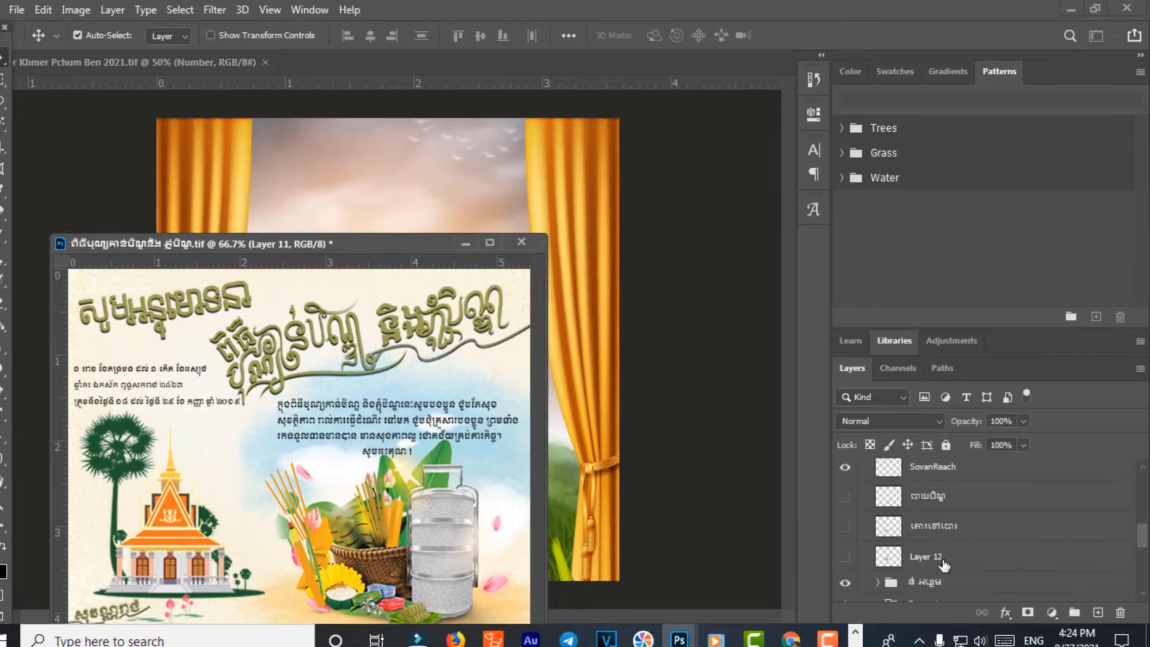
{"action": "scroll", "coordinate": [944, 565], "scroll_direction": "up", "scroll_amount": 5}
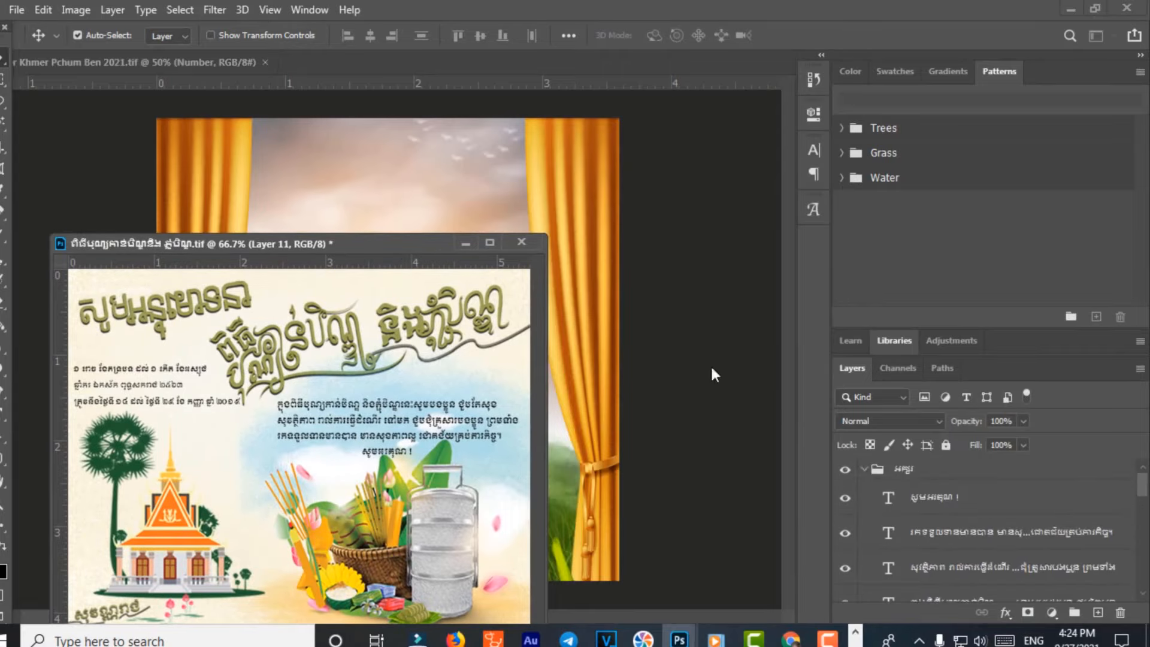
Open the contents of the banner's Layer 1 smart object for editing in its own document
{"action": "left_click", "coordinate": [445, 200]}
{"action": "scroll", "coordinate": [908, 599], "scroll_direction": "down", "scroll_amount": 2}
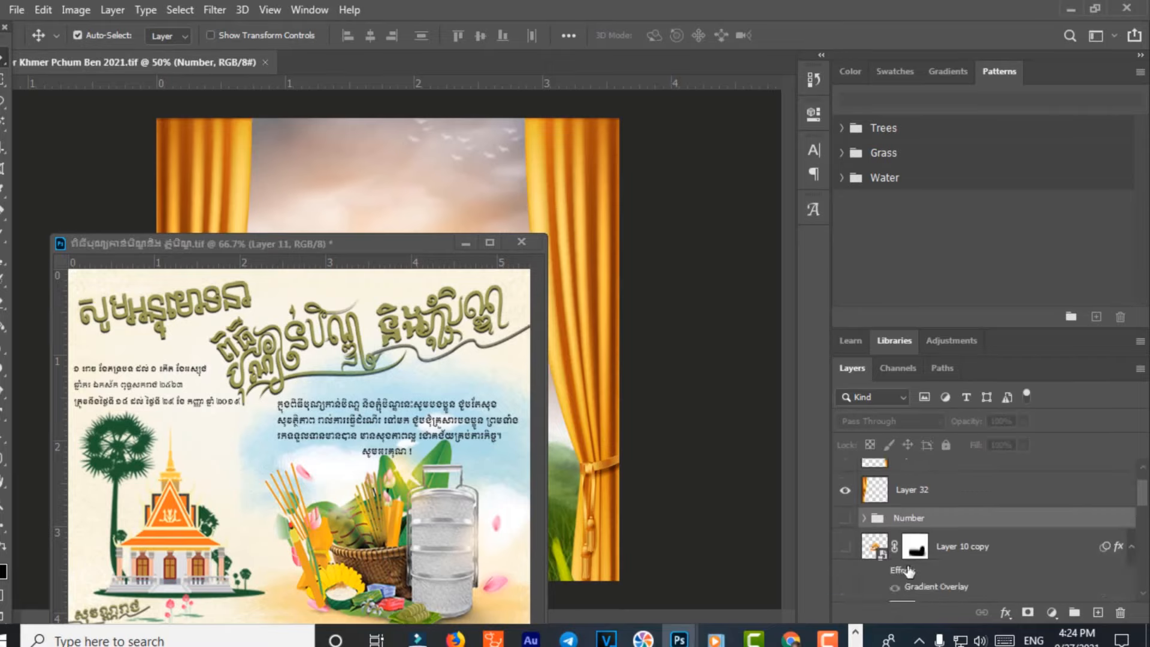
{"action": "scroll", "coordinate": [965, 551], "scroll_direction": "up", "scroll_amount": 2}
{"action": "scroll", "coordinate": [899, 551], "scroll_direction": "down", "scroll_amount": 5}
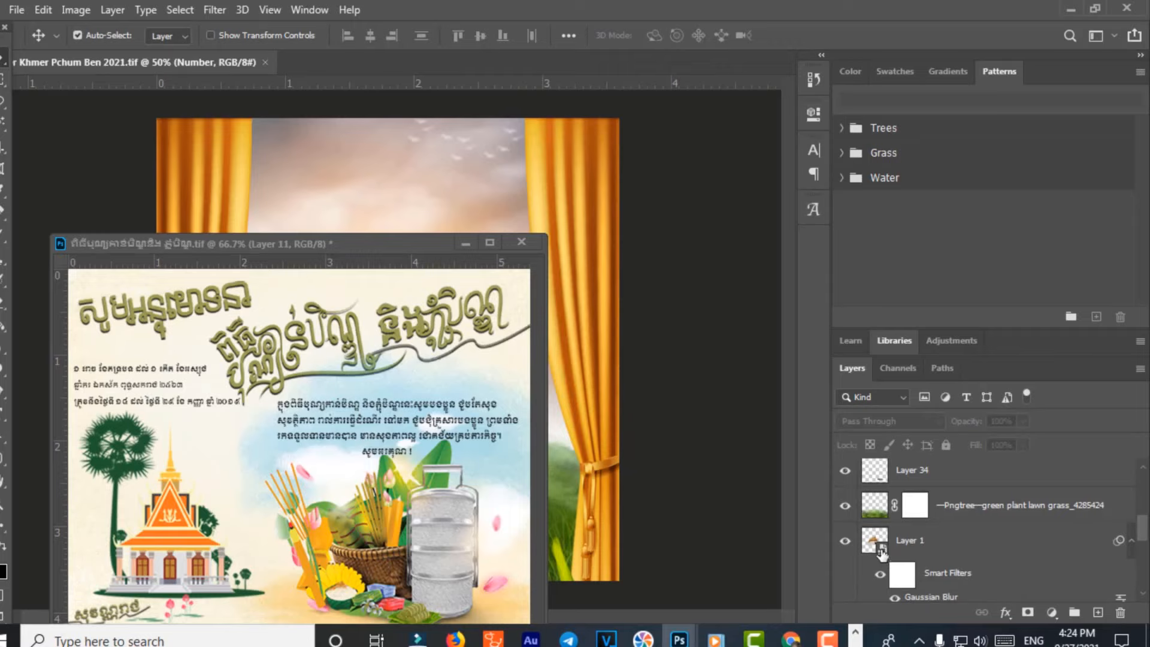
{"action": "double_click", "coordinate": [883, 553]}
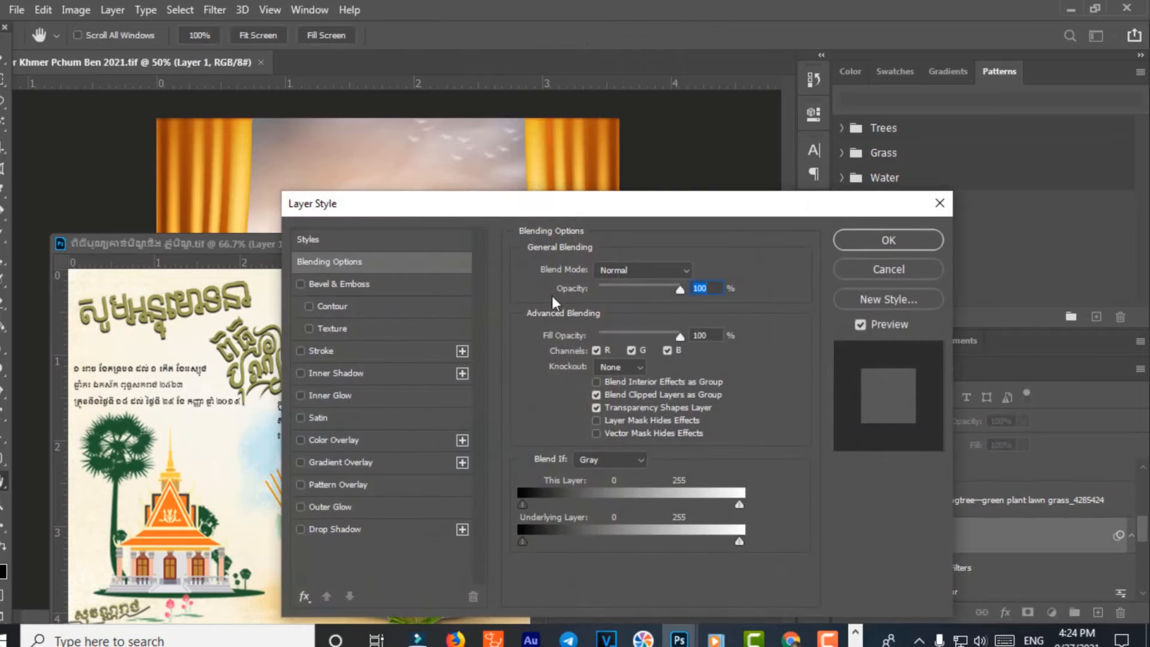
{"action": "left_click", "coordinate": [941, 203]}
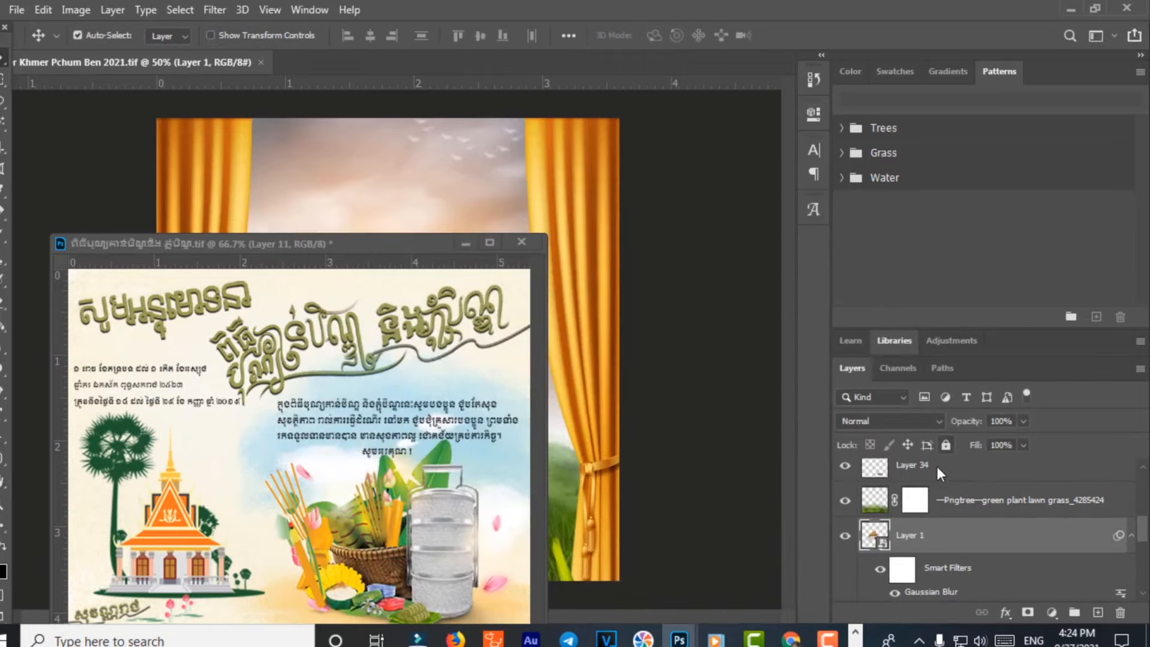
{"action": "double_click", "coordinate": [884, 542]}
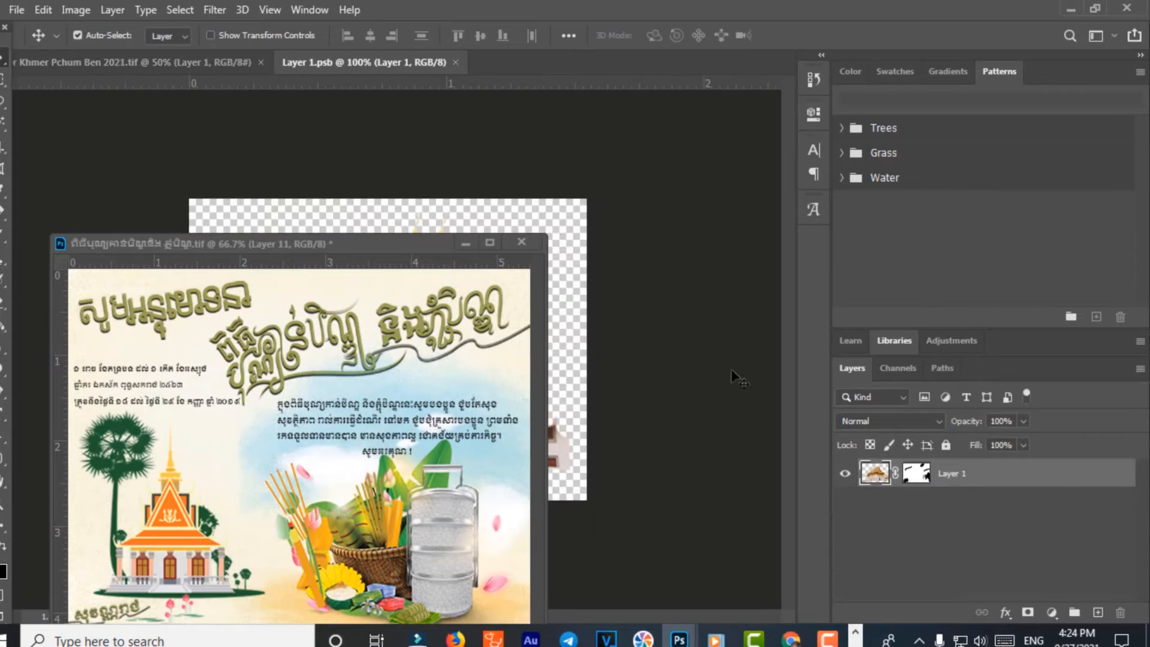
Replace the old masked temple in Layer 1.psb with the orange temple and palm tree copied from the floating TIF
{"action": "left_click_drag", "start_coordinate": [427, 245], "coordinate": [937, 180]}
{"action": "left_click_drag", "start_coordinate": [698, 497], "coordinate": [456, 413]}
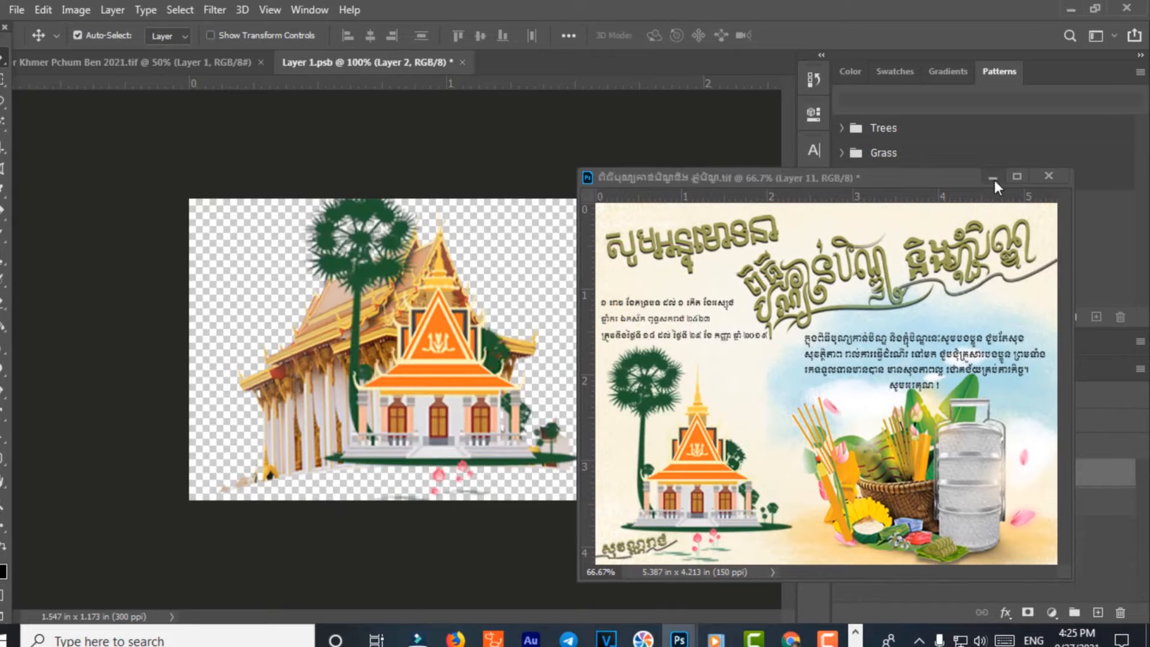
{"action": "left_click", "coordinate": [994, 178]}
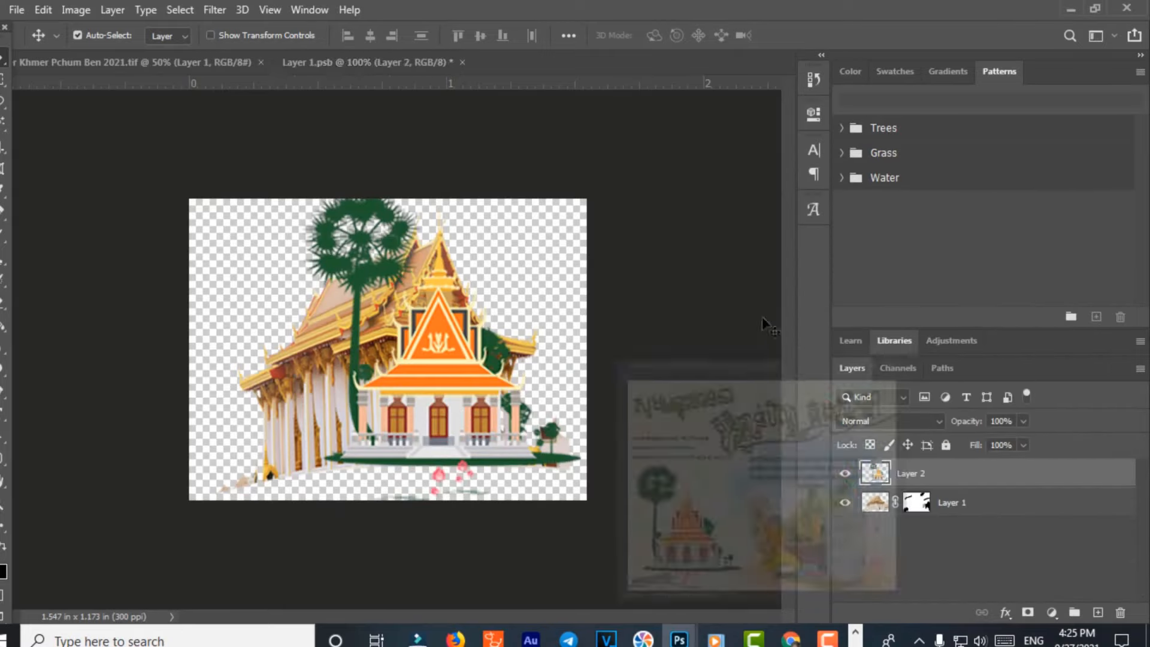
{"action": "left_click", "coordinate": [980, 511]}
{"action": "key", "text": "Delete"}
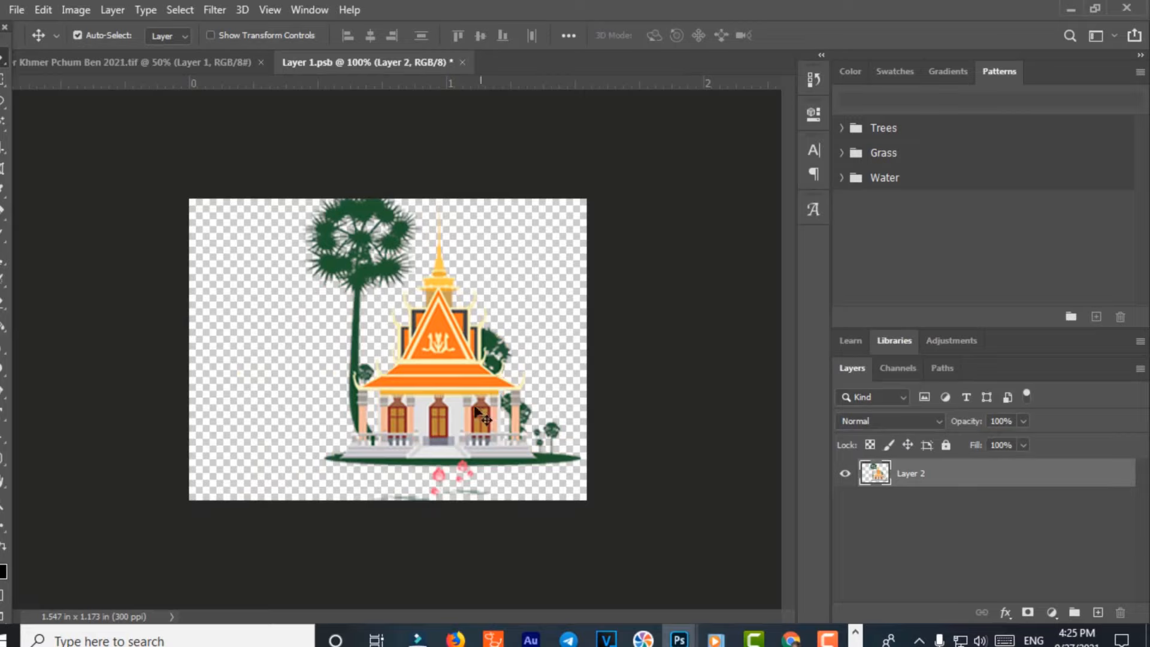
Center the new temple horizontally on the Layer 1.psb canvas, and save and close the document
{"action": "left_click_drag", "start_coordinate": [476, 410], "coordinate": [427, 430]}
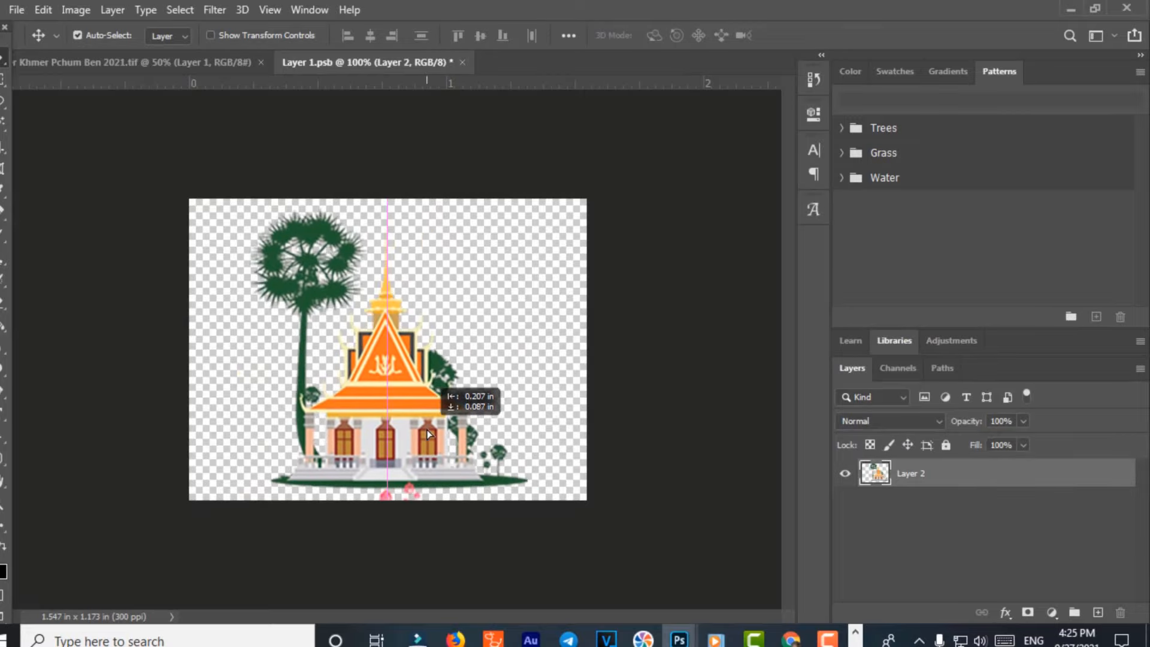
{"action": "left_click", "coordinate": [461, 63]}
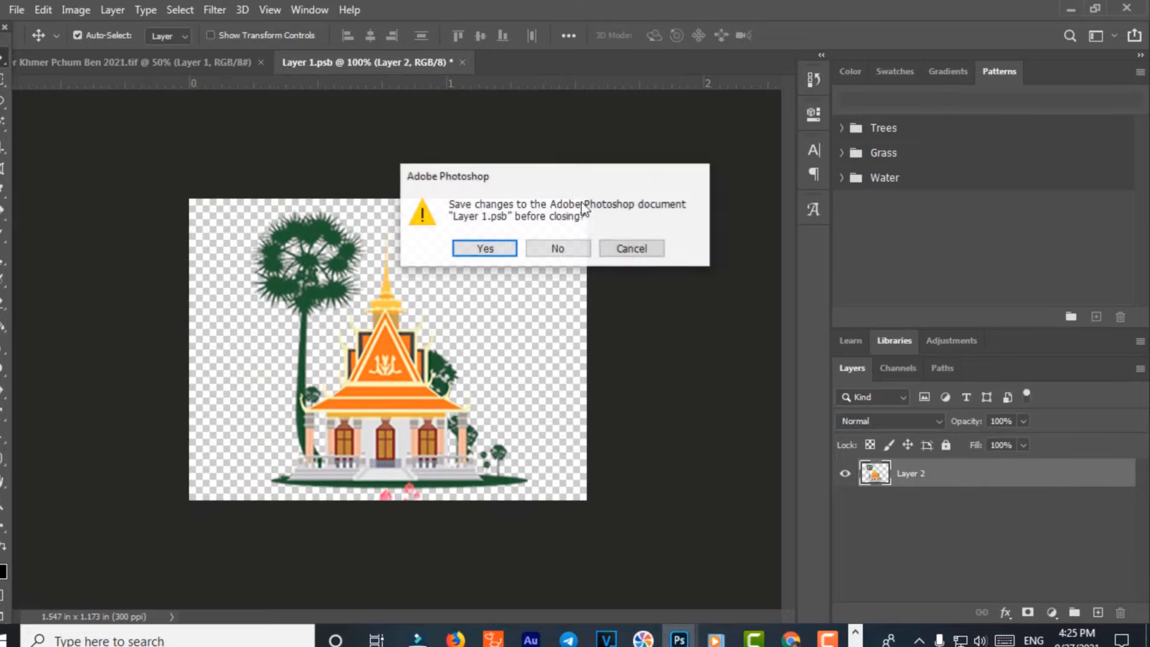
{"action": "left_click", "coordinate": [490, 247]}
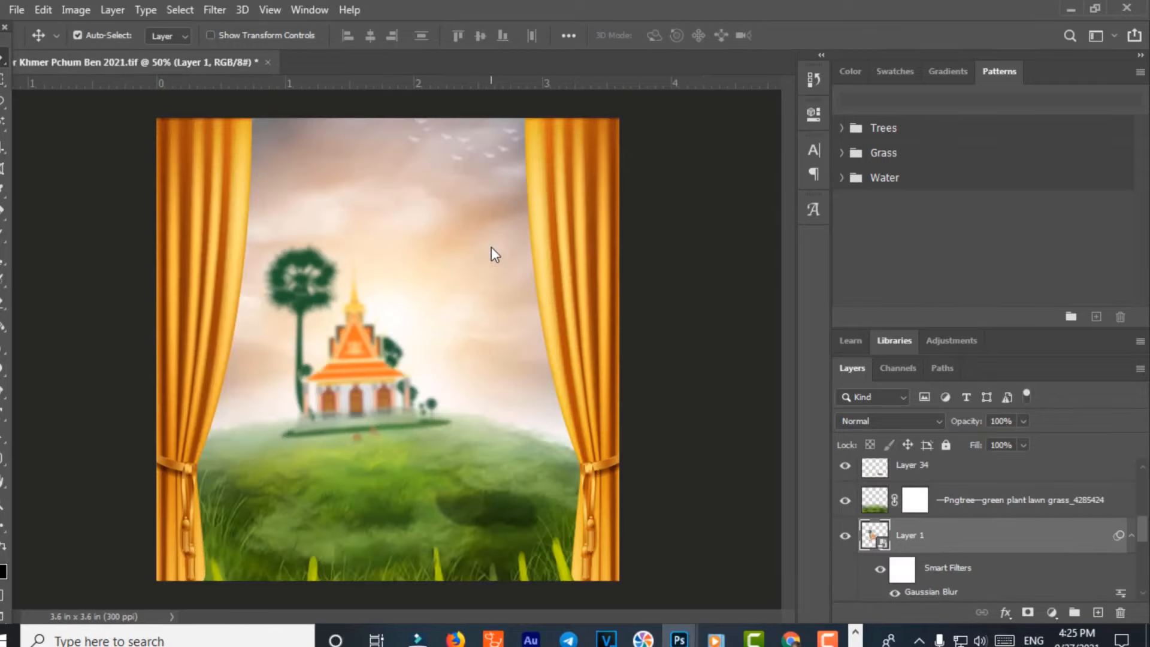
Transform the banner's Layer 1 temple to about 187% scale and 1.34° rotation, standing on the hilltop between the curtains
{"action": "key", "text": "ctrl+t"}
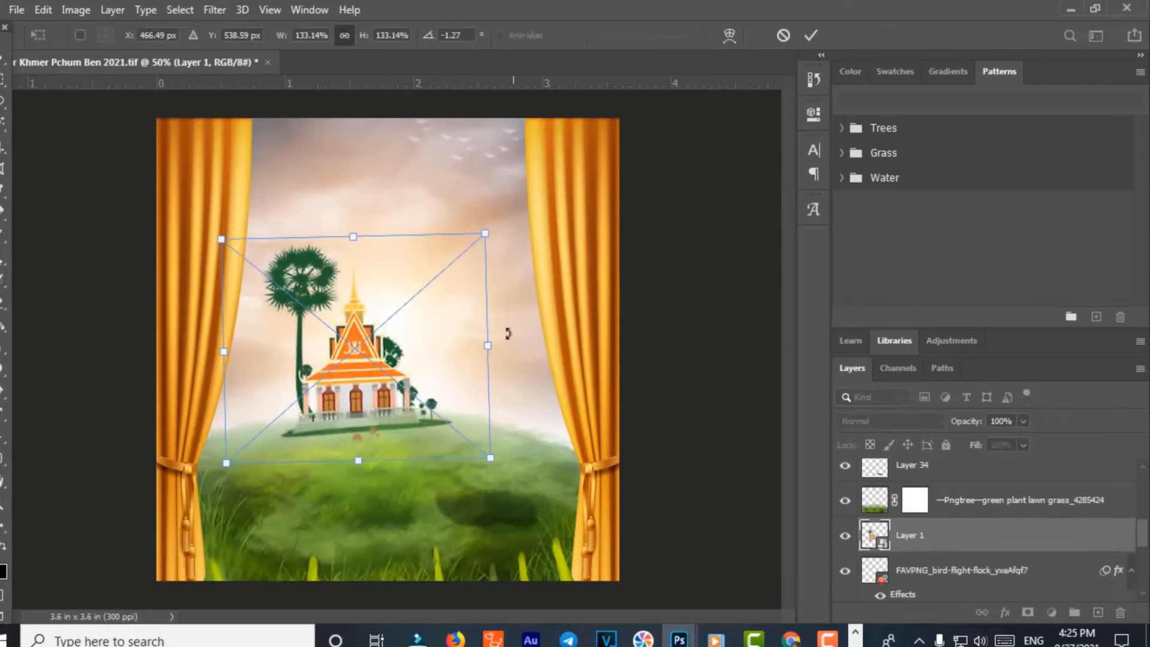
{"action": "left_click_drag", "start_coordinate": [487, 233], "coordinate": [607, 150]}
{"action": "left_click_drag", "start_coordinate": [473, 254], "coordinate": [452, 271]}
{"action": "left_click_drag", "start_coordinate": [598, 157], "coordinate": [602, 162]}
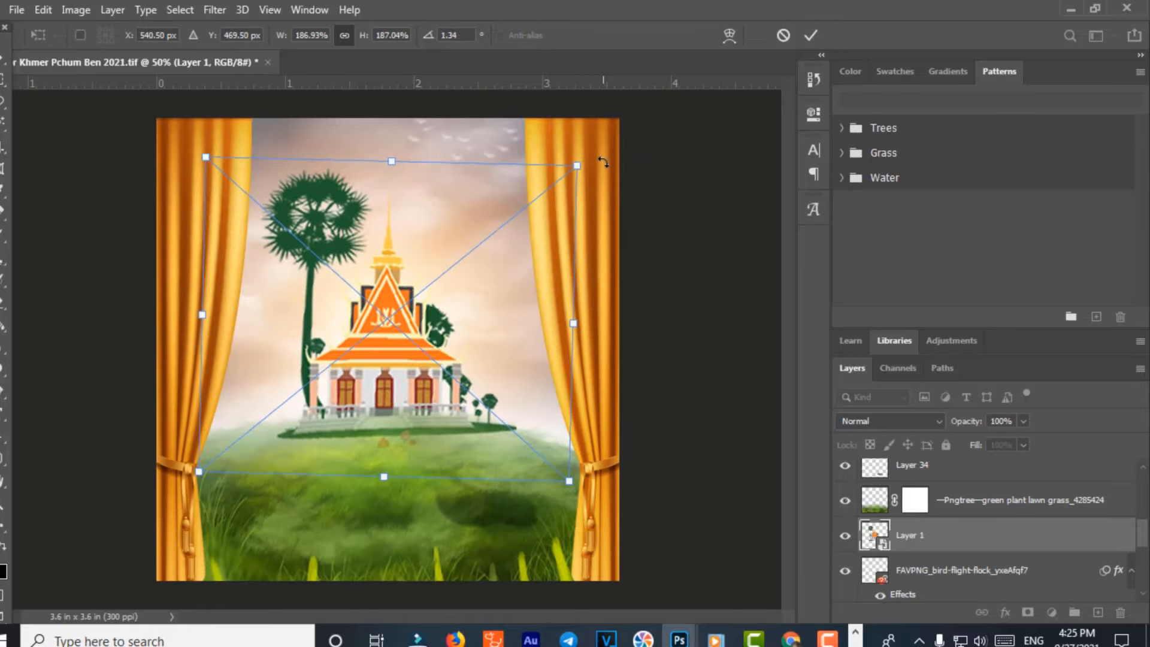
{"action": "key", "text": "Return"}
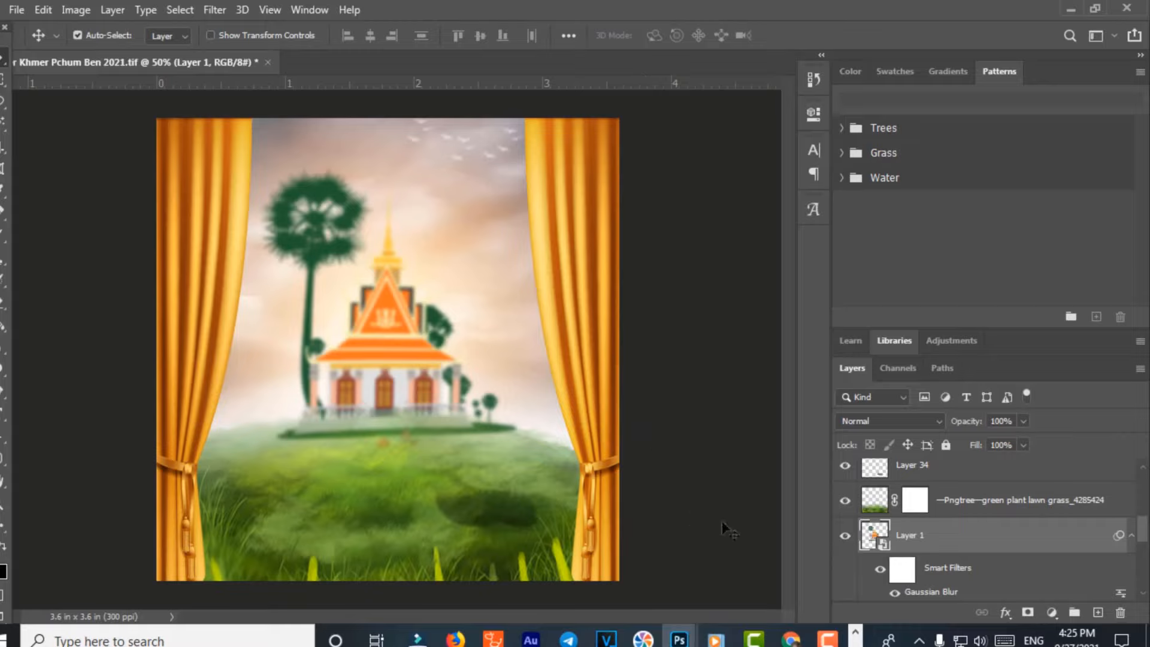
Delete the hidden Layer 10 copy below the Number group in the banner
{"action": "left_click", "coordinate": [855, 639]}
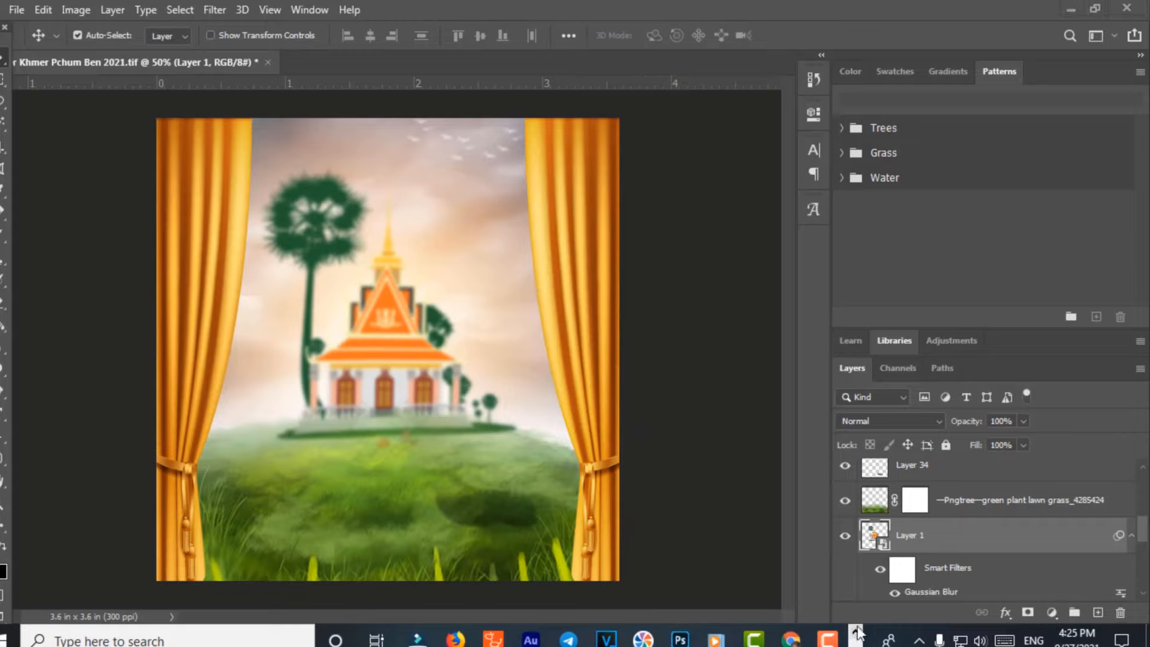
{"action": "scroll", "coordinate": [918, 567], "scroll_direction": "down", "scroll_amount": 6}
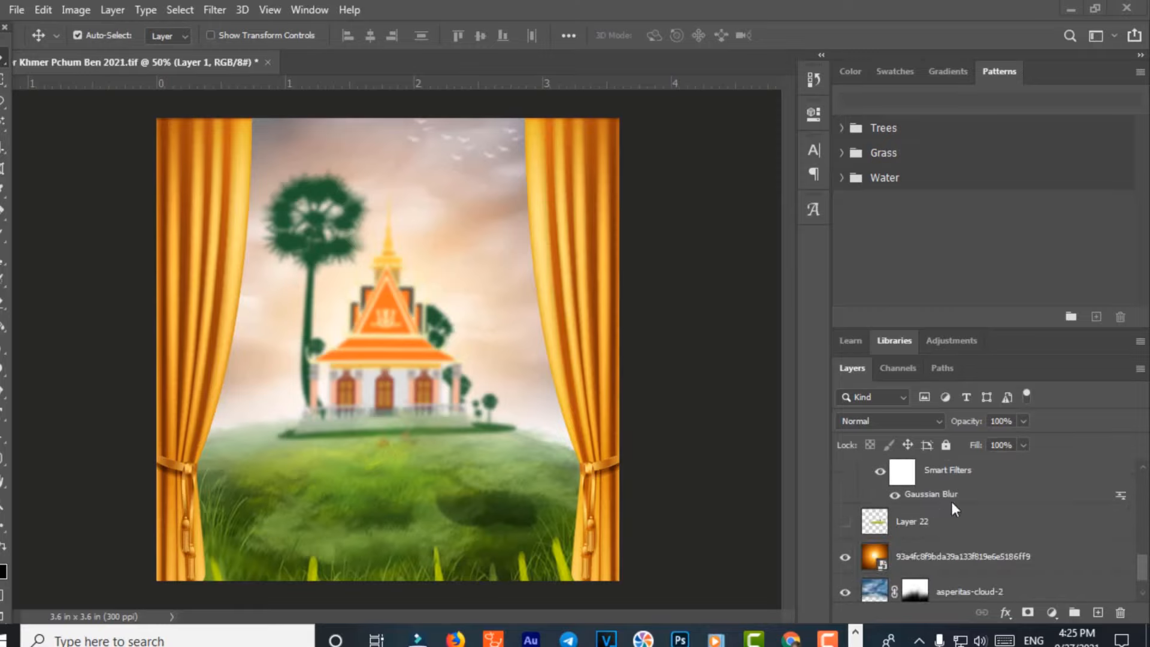
{"action": "scroll", "coordinate": [919, 564], "scroll_direction": "down", "scroll_amount": 2}
{"action": "scroll", "coordinate": [921, 573], "scroll_direction": "up", "scroll_amount": 5}
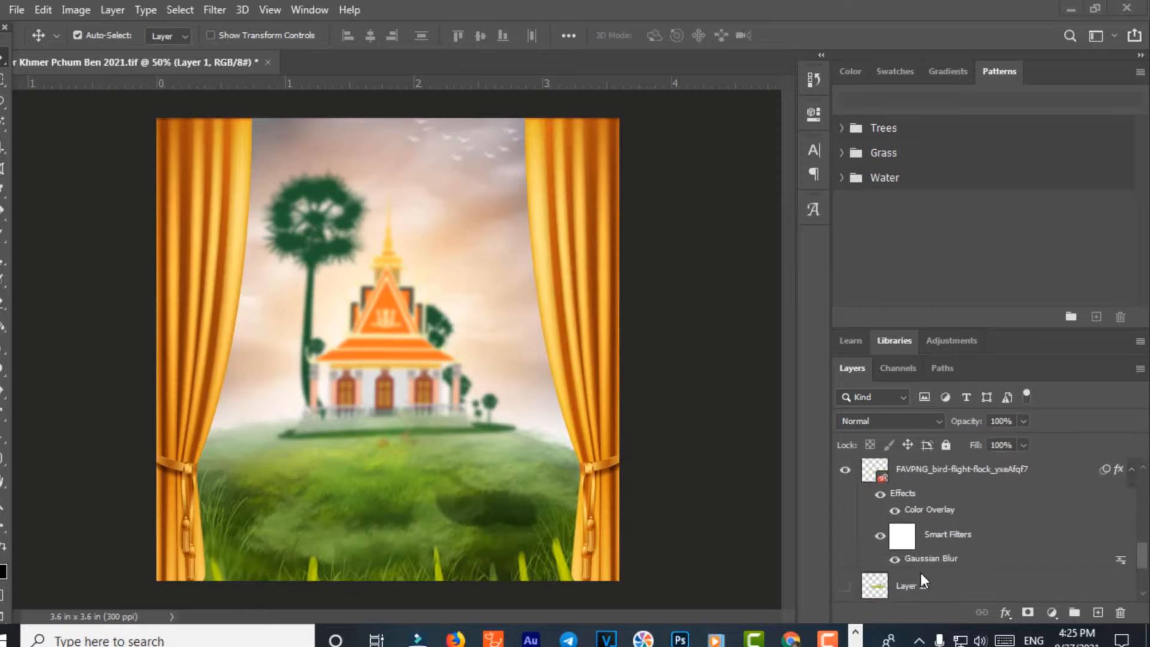
{"action": "scroll", "coordinate": [924, 570], "scroll_direction": "up", "scroll_amount": 4}
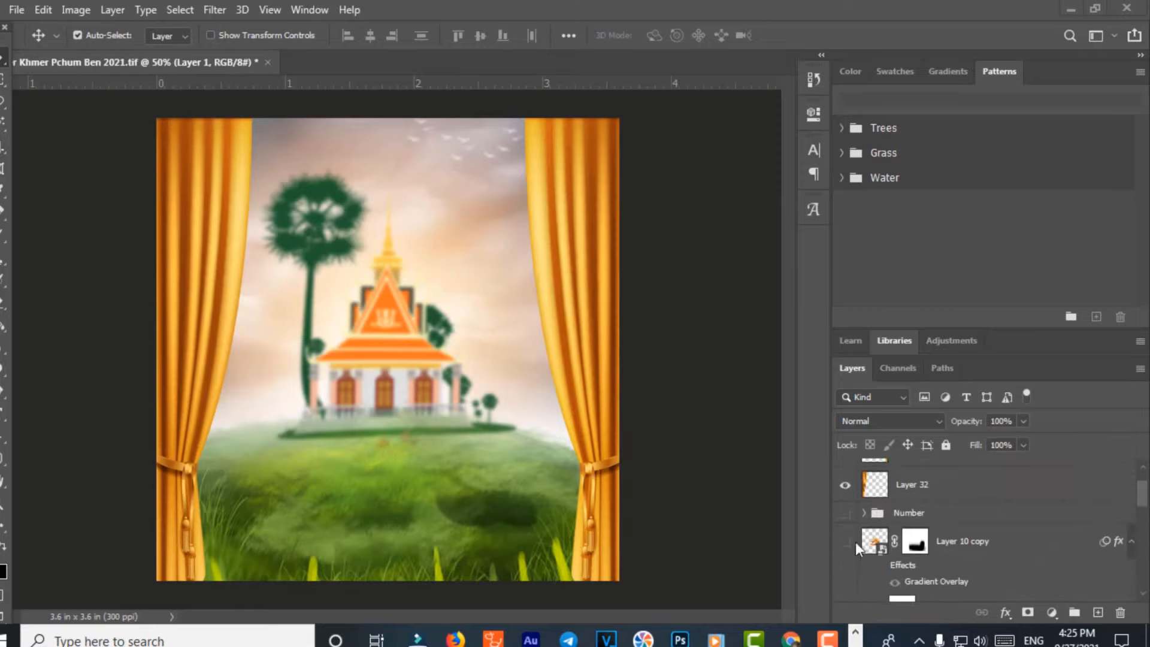
{"action": "left_click", "coordinate": [1010, 542]}
{"action": "key", "text": "Delete"}
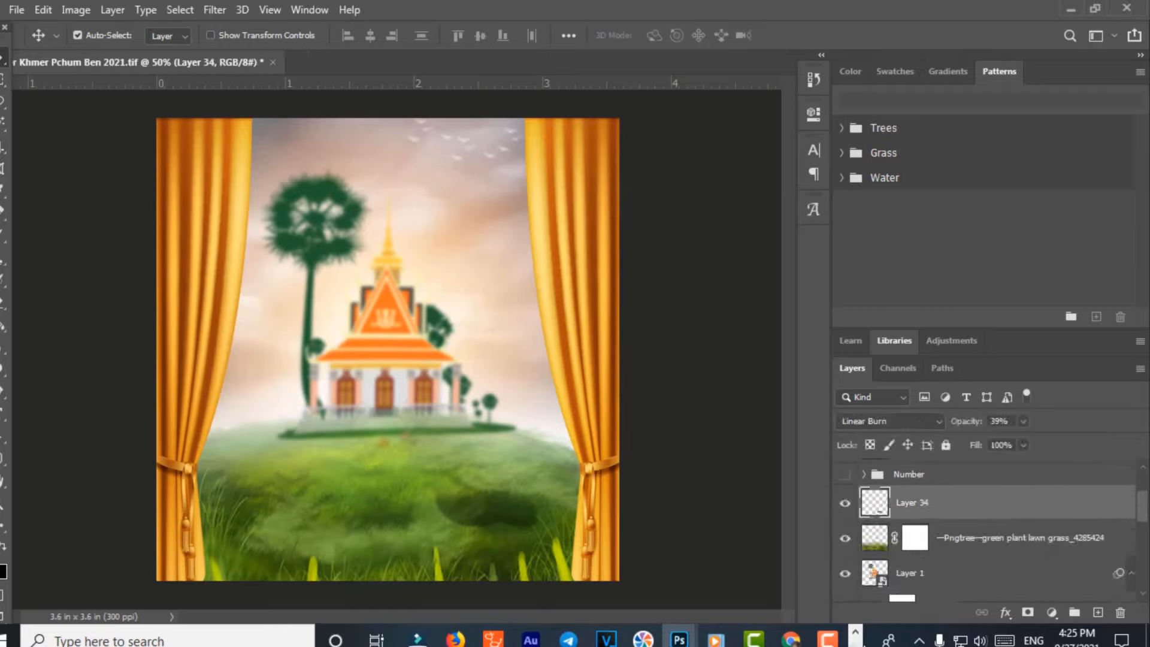
Bring the minimized Pchum Ben TIF window back and place it so the banner's lower area stays accessible
{"action": "left_click", "coordinate": [857, 635]}
{"action": "left_click", "coordinate": [705, 643]}
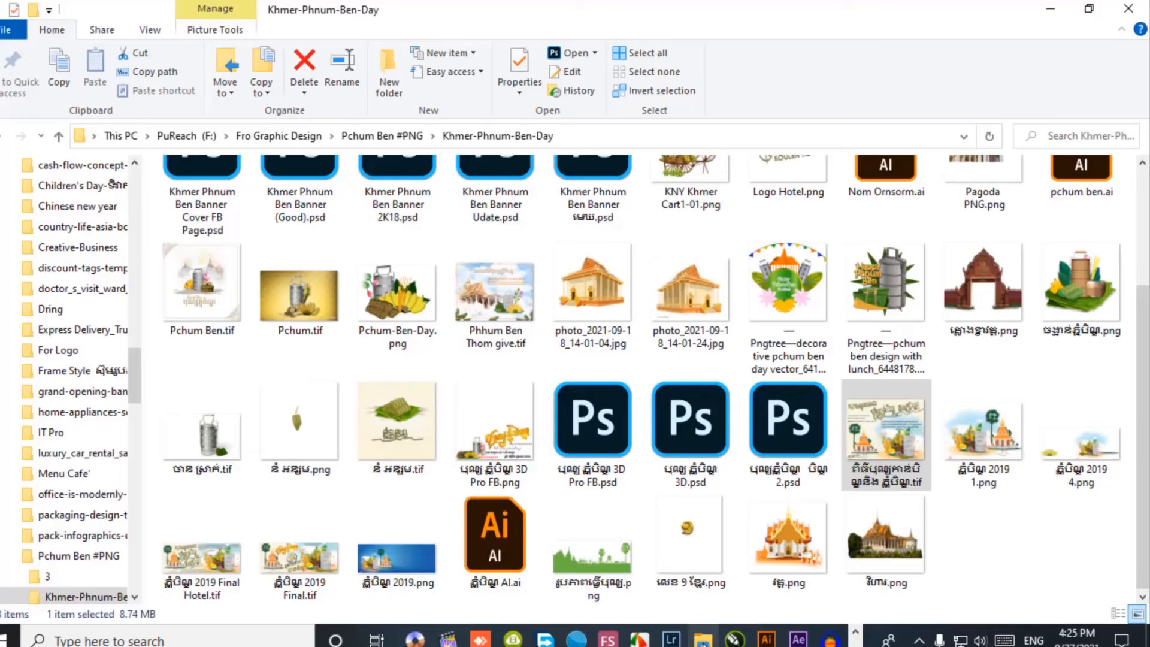
{"action": "left_click", "coordinate": [704, 643]}
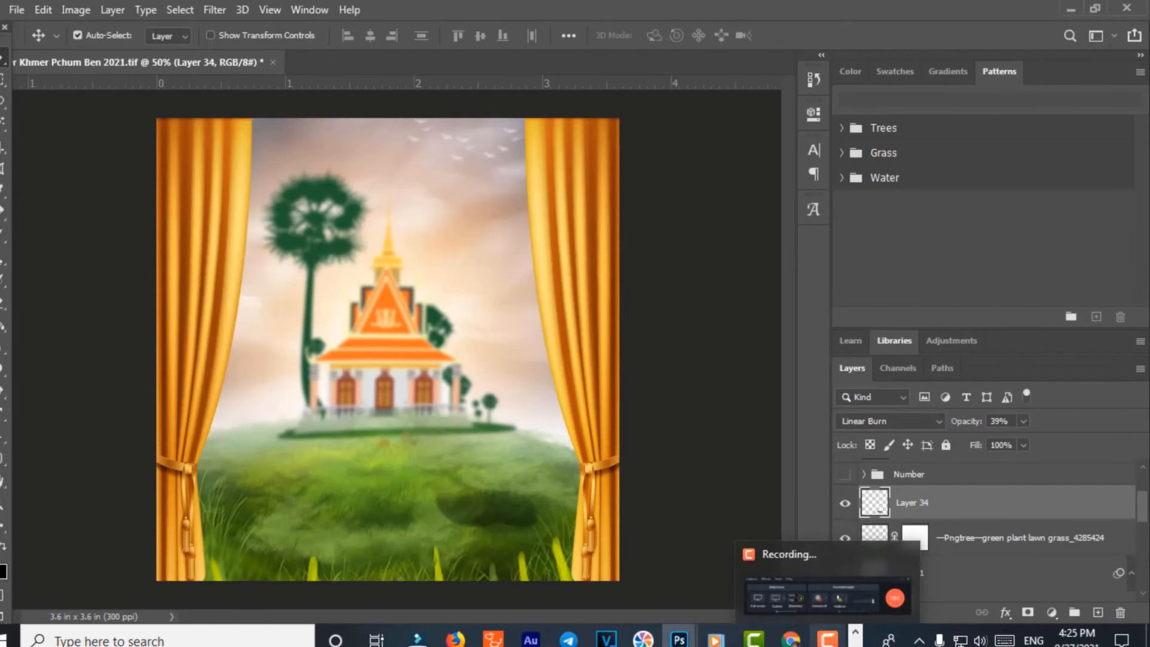
{"action": "mouse_move", "coordinate": [680, 641]}
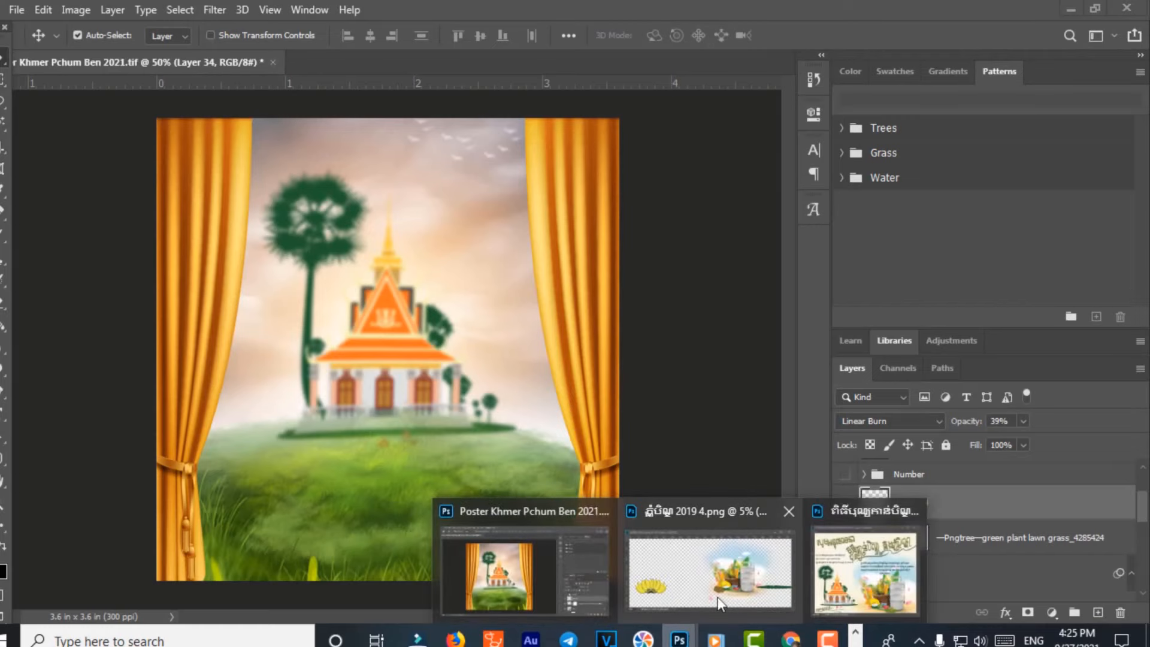
{"action": "left_click", "coordinate": [854, 584]}
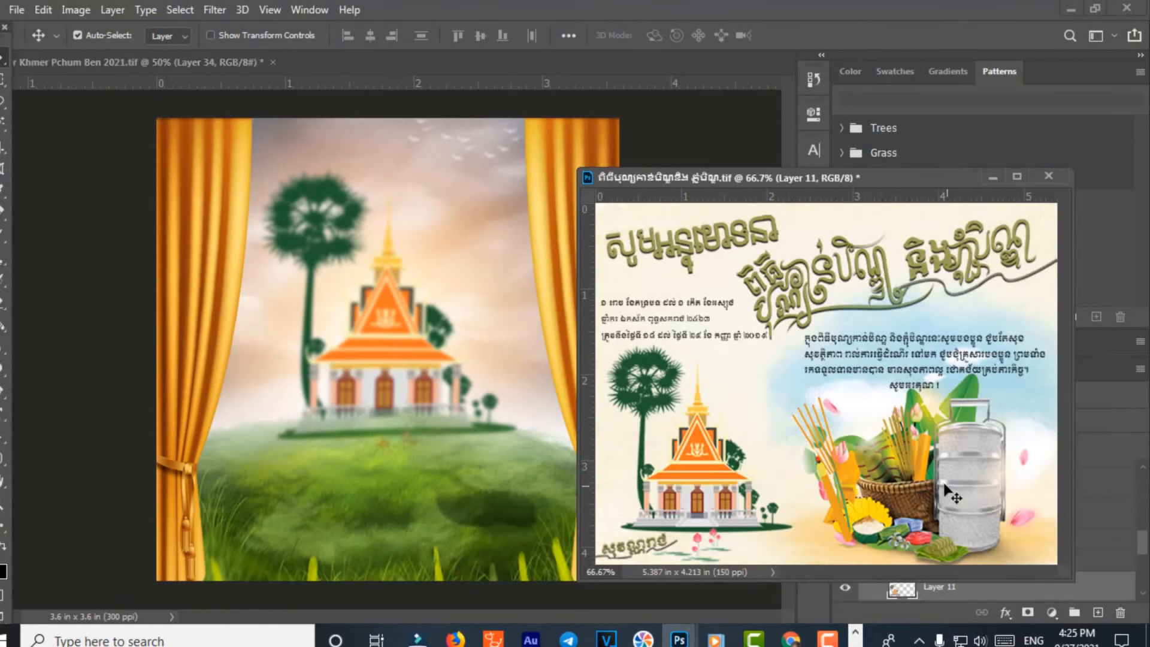
{"action": "left_click_drag", "start_coordinate": [840, 186], "coordinate": [238, 252]}
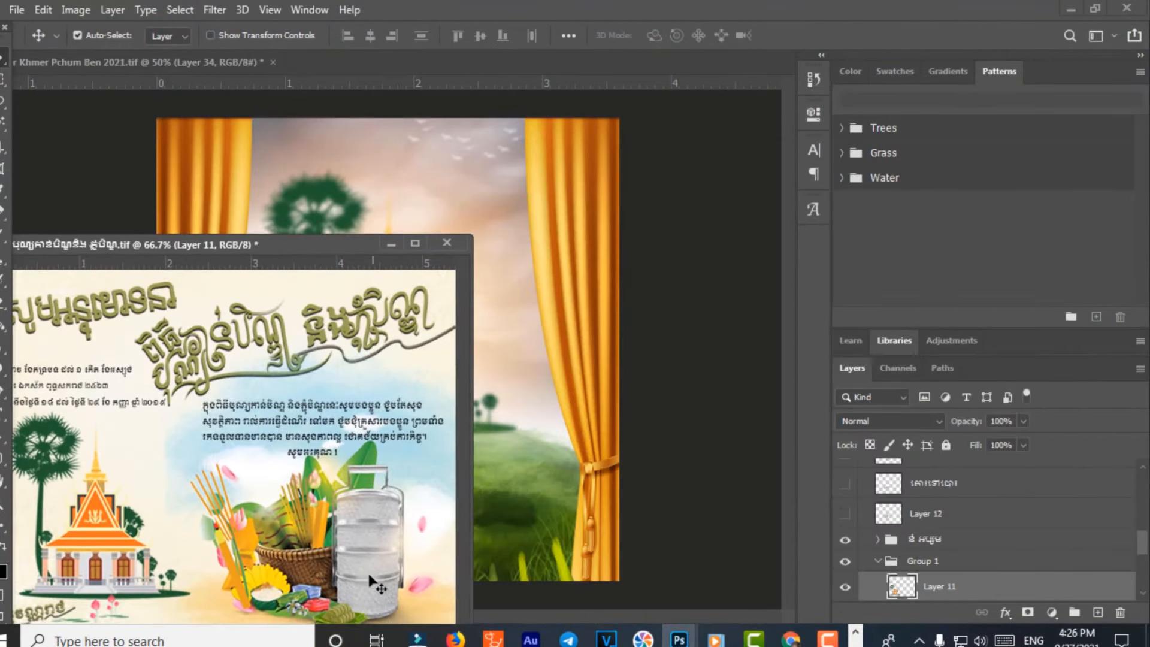
Copy the TIF's Layer 10 offerings artwork onto the banner's grass near the right curtain, and minimize the TIF window
{"action": "left_click", "coordinate": [370, 574]}
{"action": "left_click", "coordinate": [845, 589]}
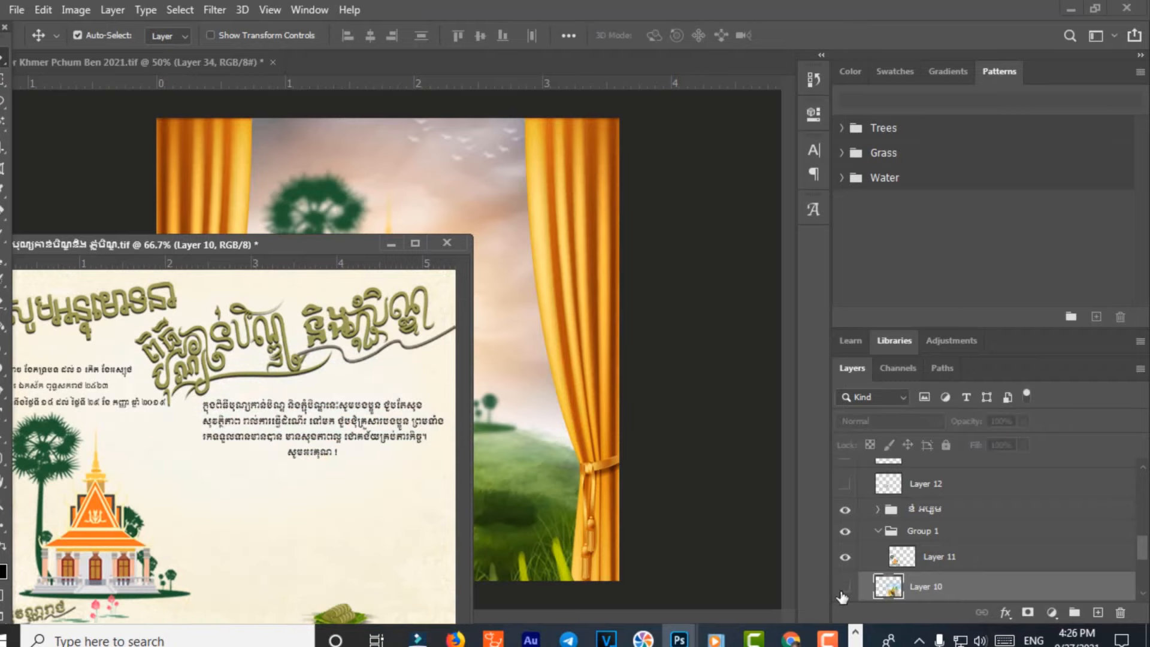
{"action": "left_click", "coordinate": [845, 589]}
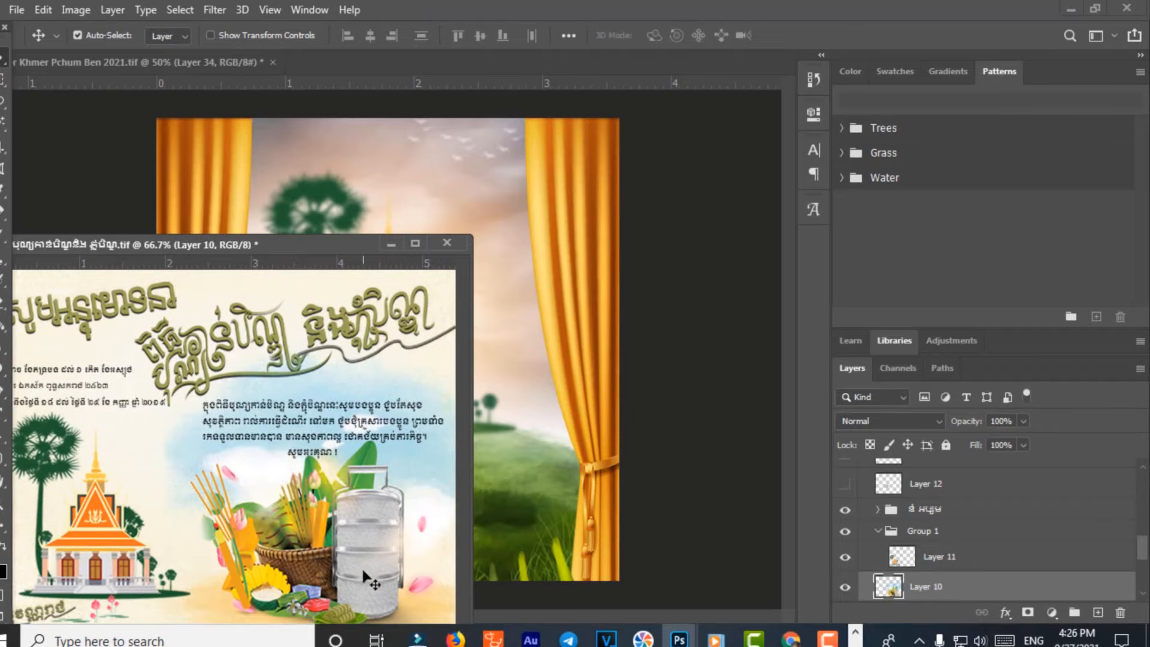
{"action": "scroll", "coordinate": [933, 563], "scroll_direction": "down", "scroll_amount": 5}
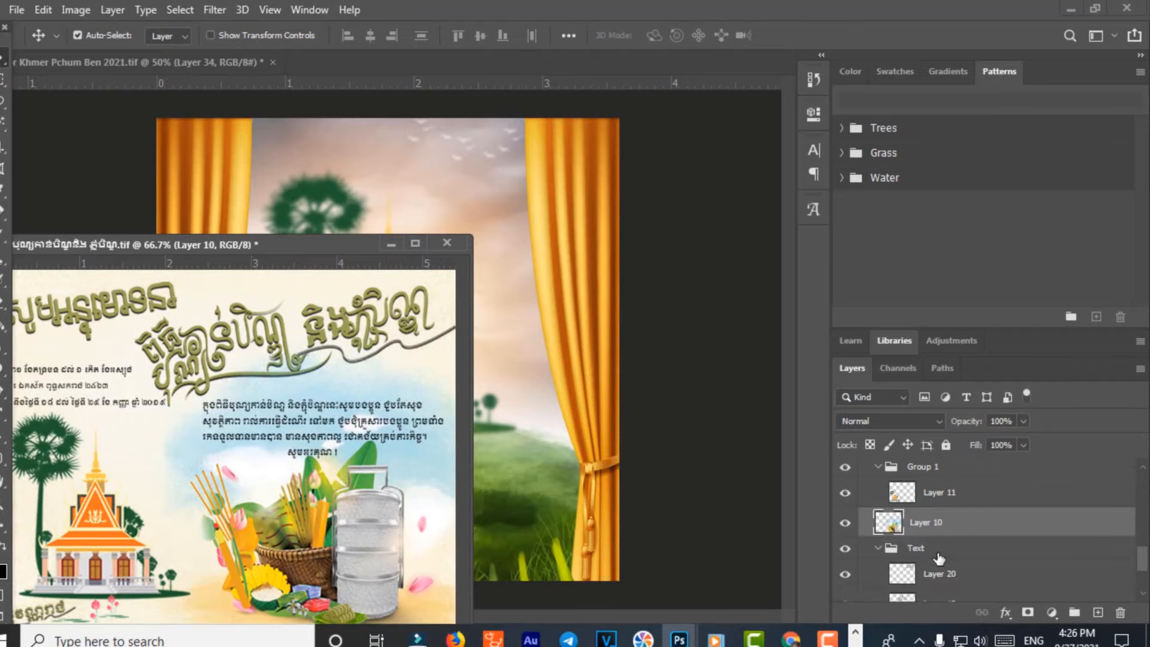
{"action": "left_click_drag", "start_coordinate": [402, 578], "coordinate": [503, 480]}
{"action": "left_click", "coordinate": [391, 245]}
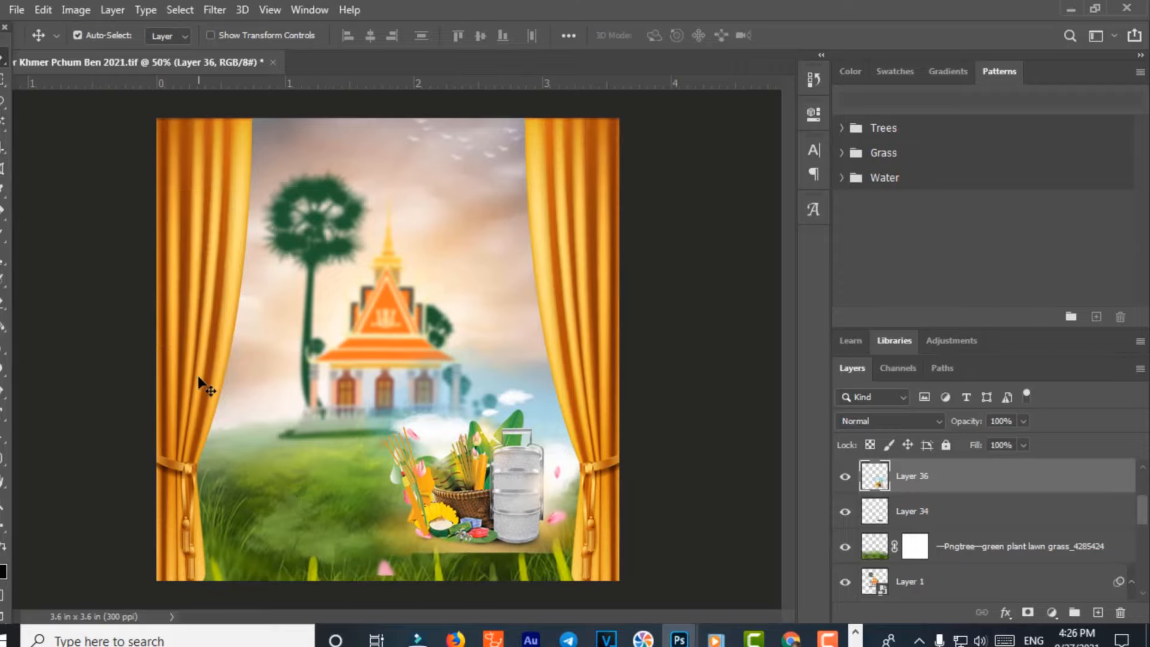
Fade the hard bottom edge of the offerings on Layer 36 by deleting an elliptical selection with a 50 px feather
{"action": "key", "text": "ctrl"}
{"action": "key", "text": "ctrl+plus"}
{"action": "key", "text": "ctrl+plus"}
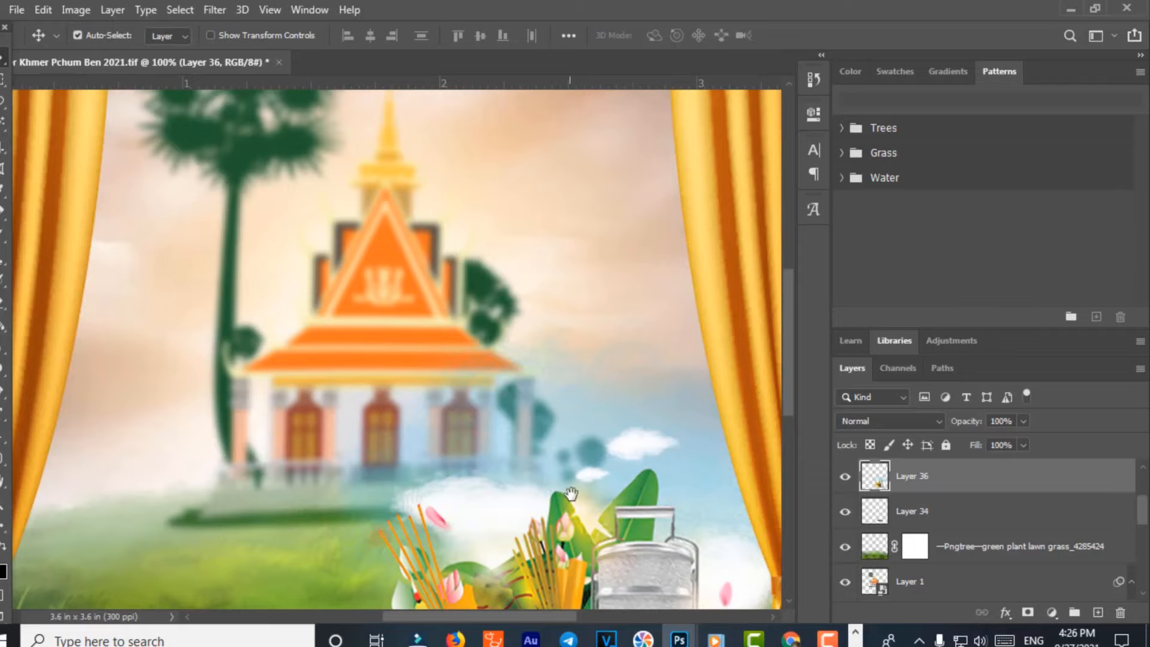
{"action": "left_click_drag", "start_coordinate": [571, 539], "coordinate": [421, 174]}
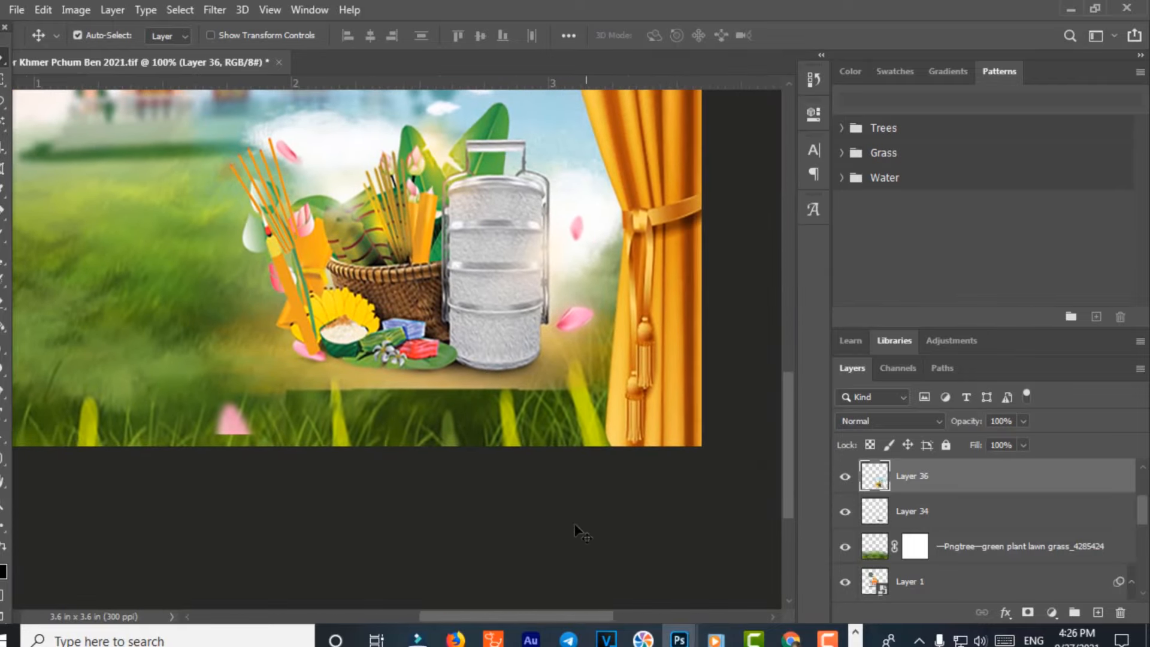
{"action": "left_click_drag", "start_coordinate": [4, 80], "coordinate": [56, 102]}
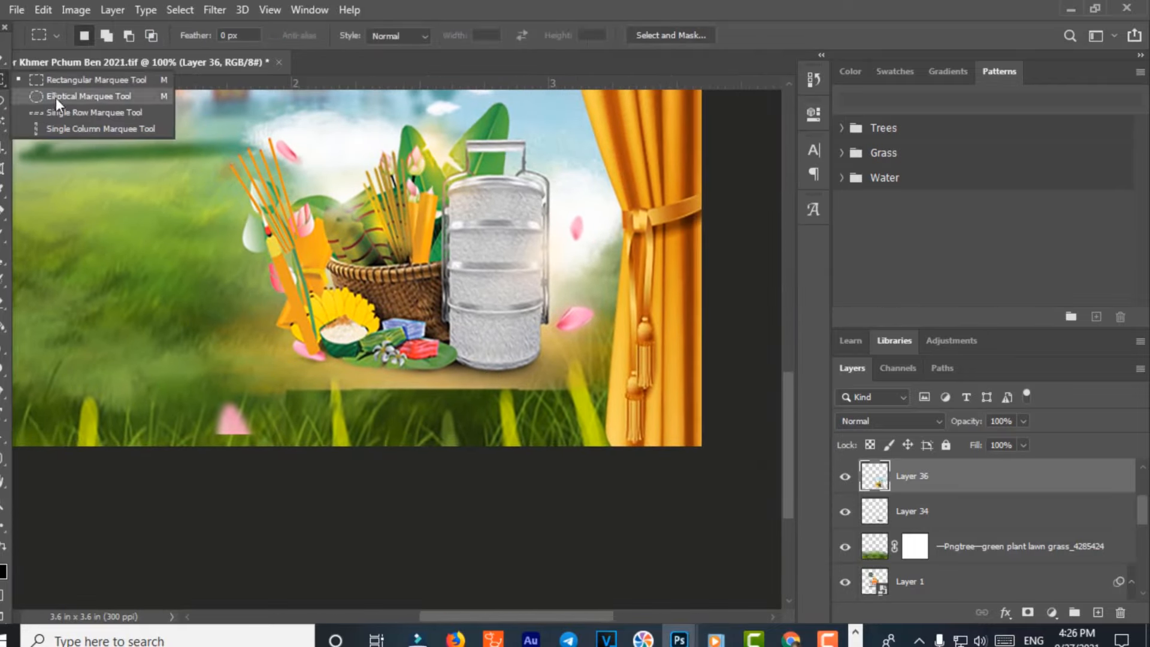
{"action": "left_click", "coordinate": [56, 97]}
{"action": "left_click_drag", "start_coordinate": [308, 380], "coordinate": [662, 470]}
{"action": "key", "text": "Delete"}
{"action": "key", "text": "ctrl+d"}
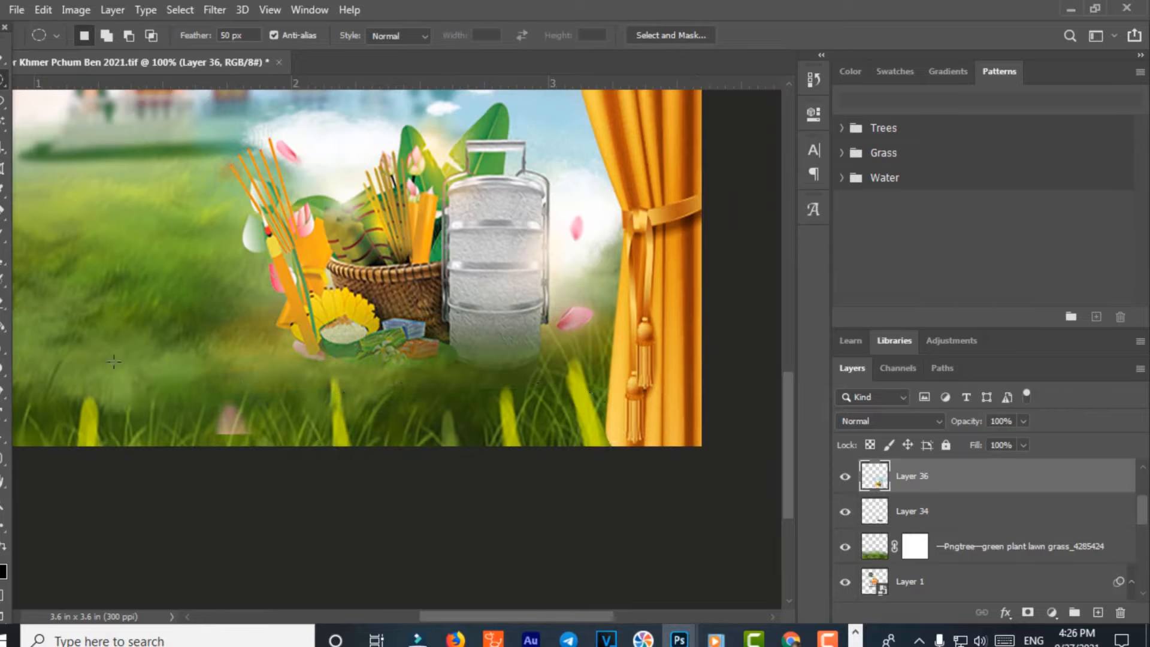
Shift the offerings artwork on Layer 36 slightly toward the banner's right curtain
{"action": "left_click", "coordinate": [2, 62]}
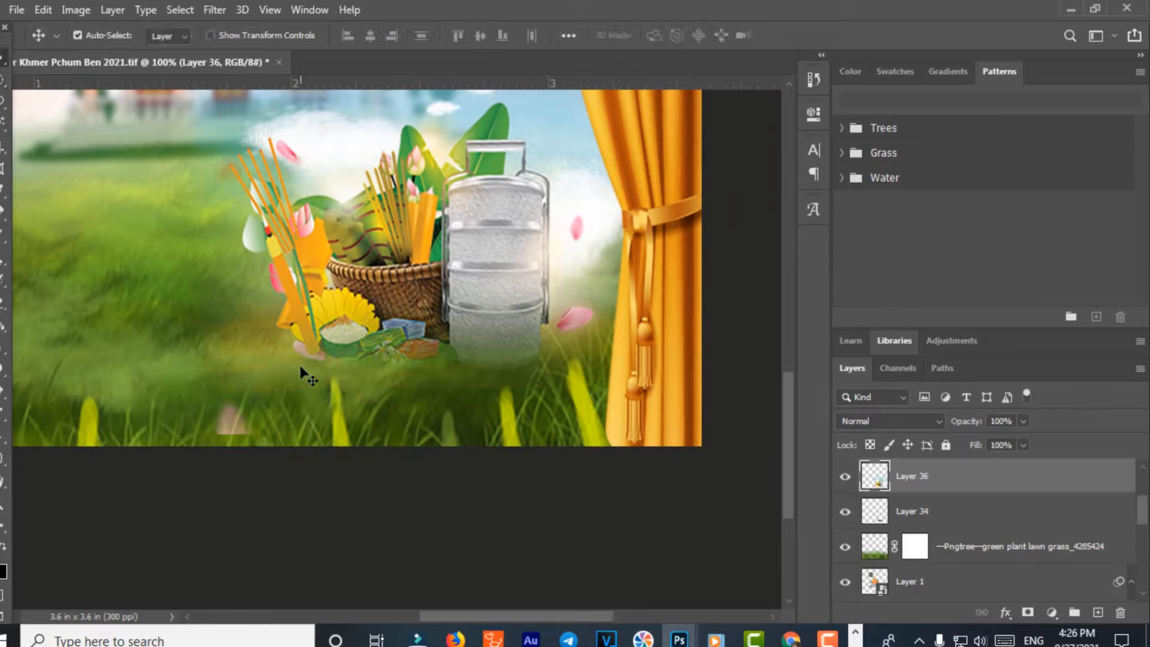
{"action": "key", "text": "ctrl+minus"}
{"action": "key", "text": "ctrl+minus"}
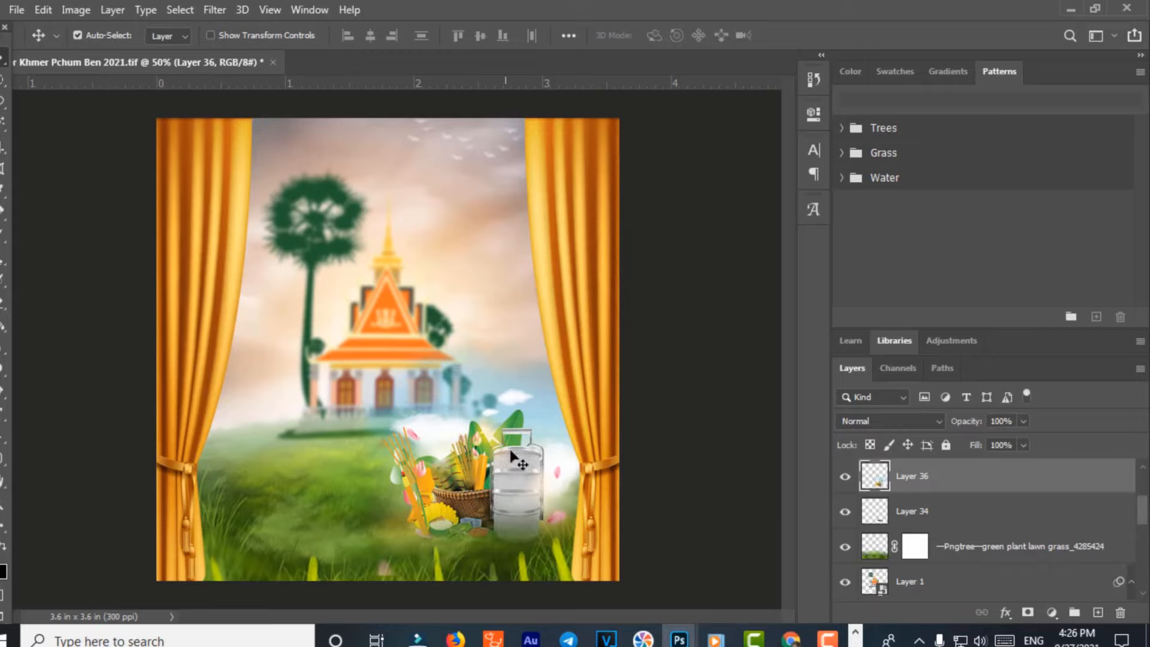
{"action": "left_click_drag", "start_coordinate": [513, 490], "coordinate": [515, 493]}
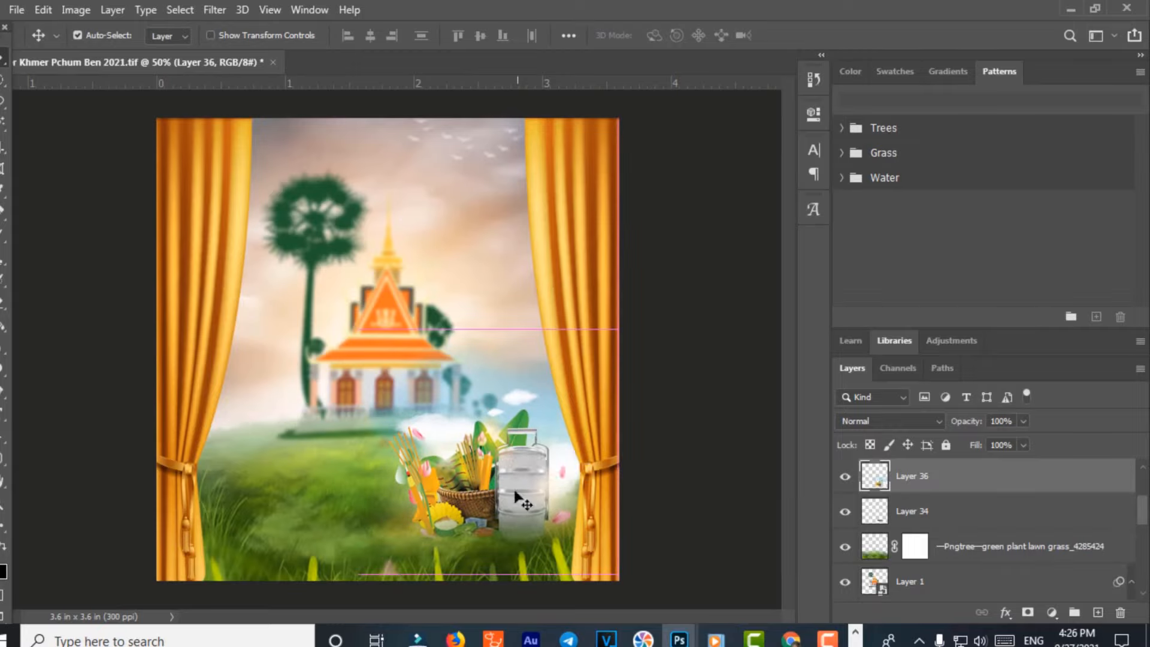
Raise the temple artwork on Layer 1 by about 0.2 in and nudge the Layer 36 offerings slightly upward
{"action": "left_click", "coordinate": [391, 317]}
{"action": "key", "text": "ctrl+t"}
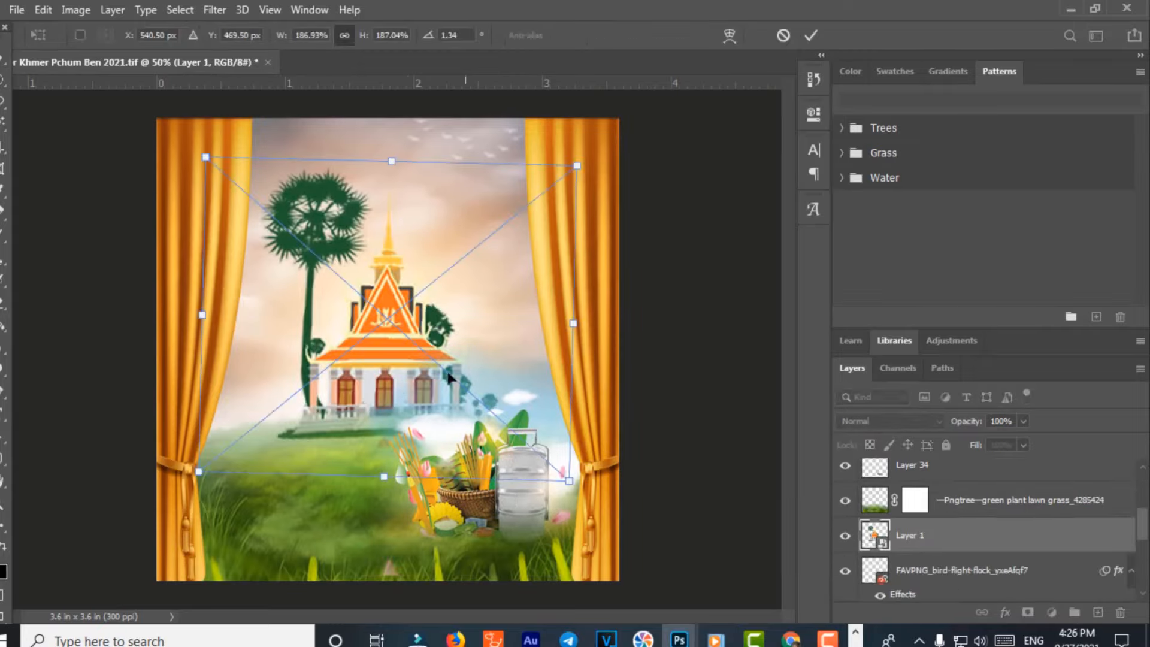
{"action": "left_click_drag", "start_coordinate": [400, 381], "coordinate": [399, 357]}
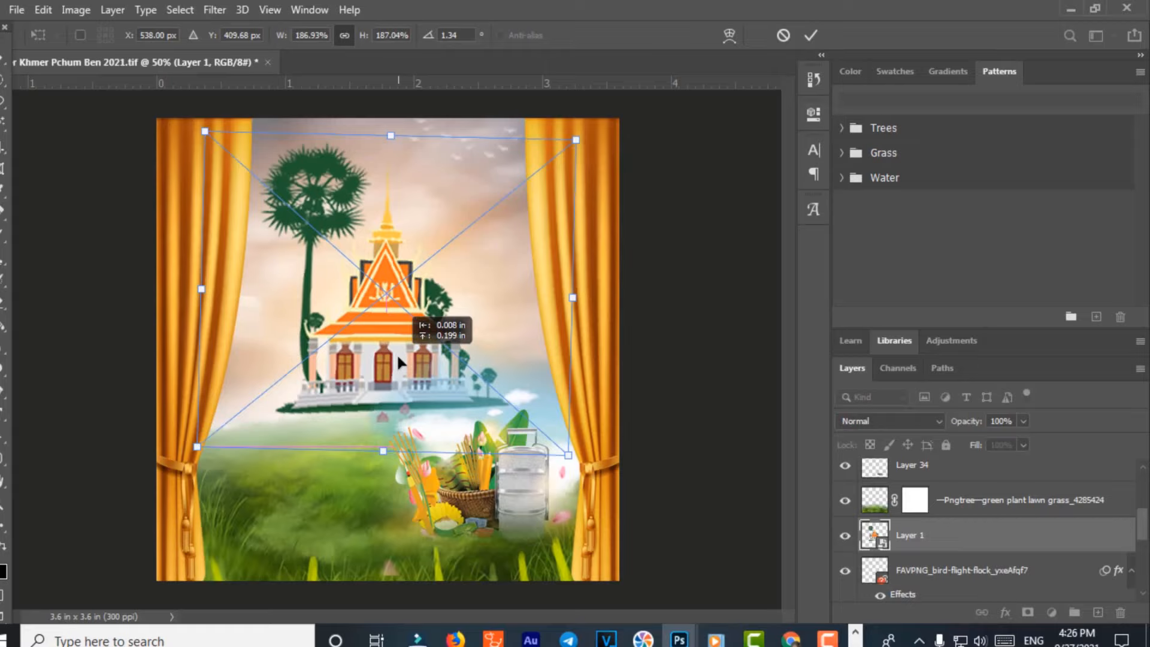
{"action": "key", "text": "Return"}
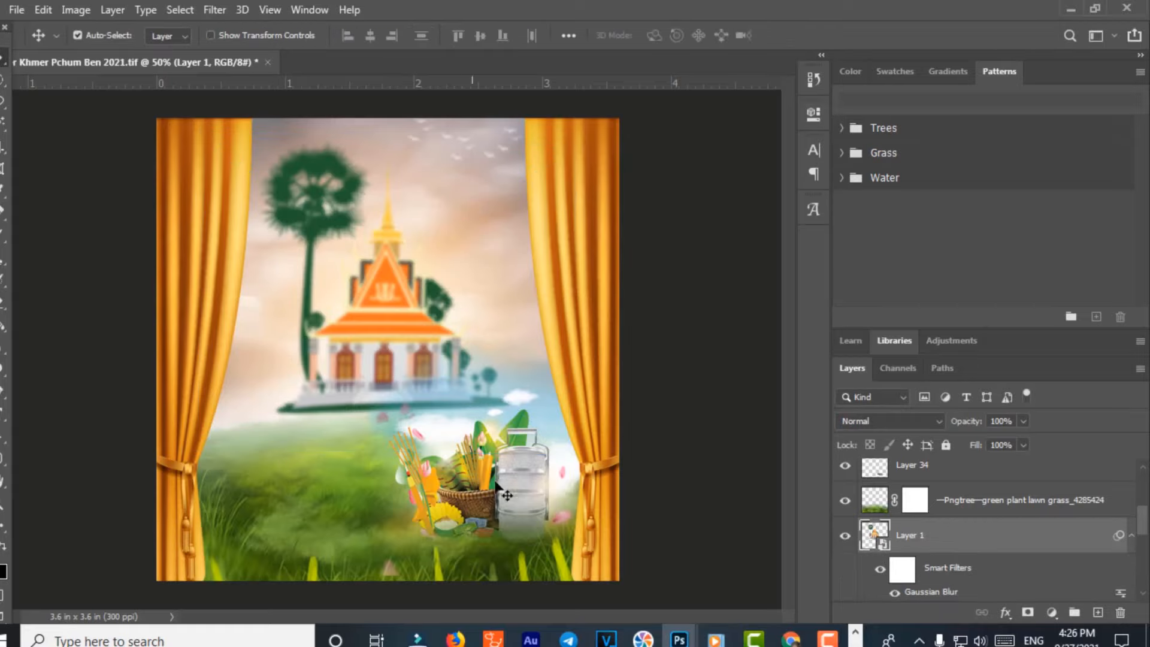
{"action": "left_click_drag", "start_coordinate": [519, 505], "coordinate": [519, 496]}
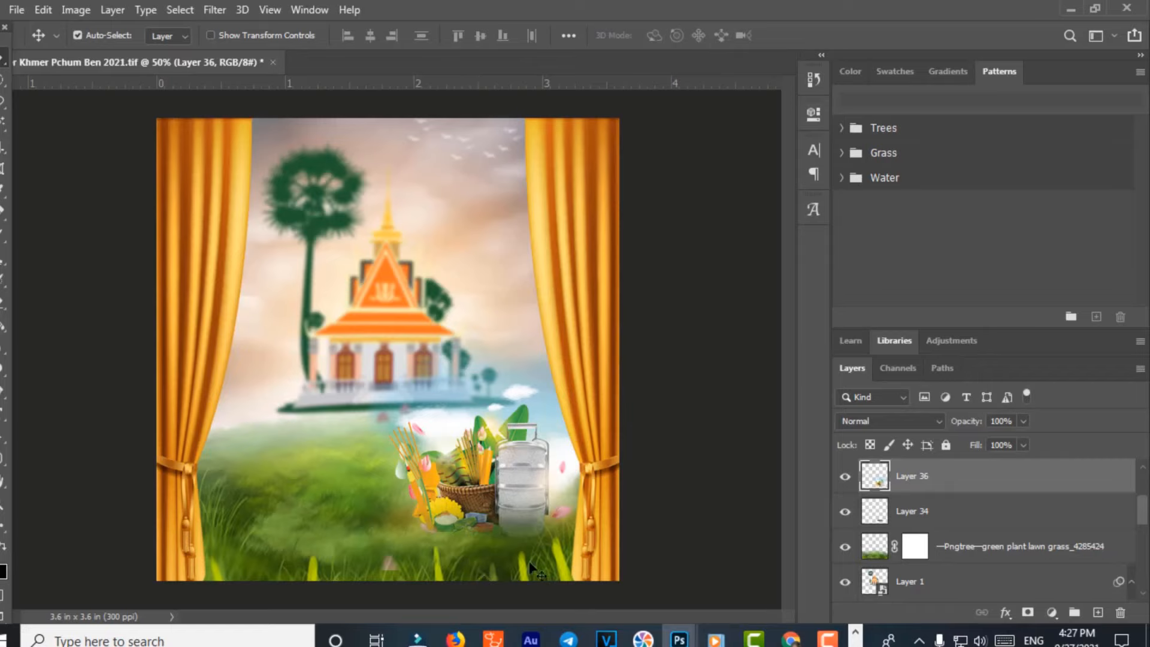
Open នំ អន្សម.tif from the Khmer-Phnum-Ben-Day folder in Photoshop as a separate document and float its window over the banner
{"action": "left_click", "coordinate": [855, 634]}
{"action": "left_click", "coordinate": [705, 638]}
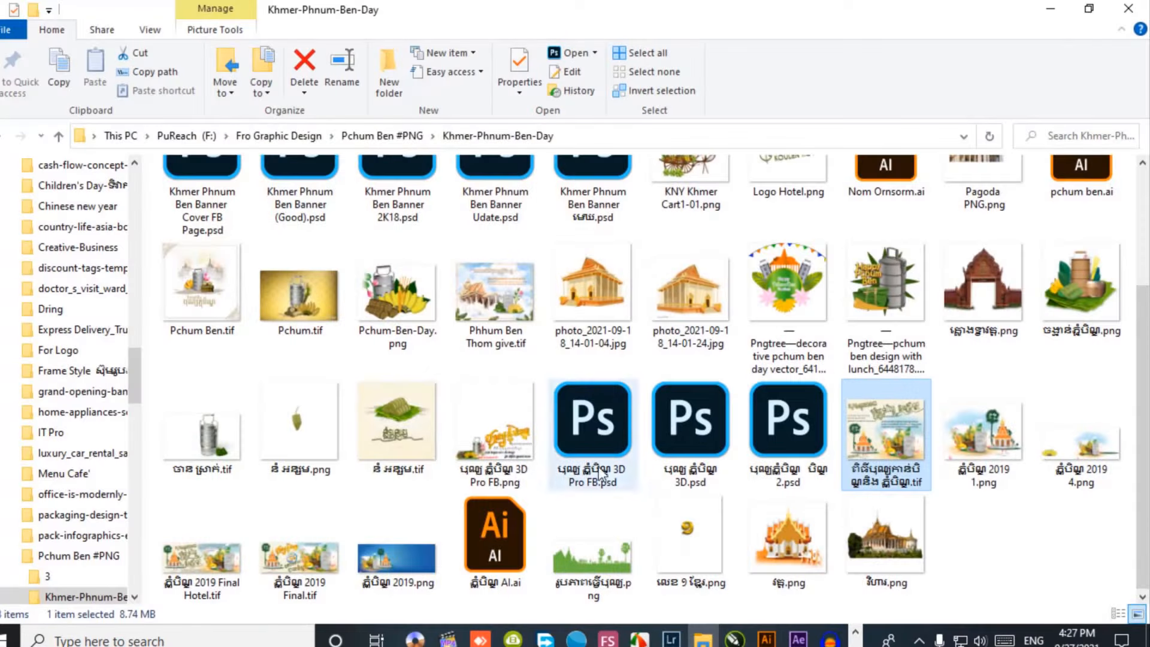
{"action": "left_click", "coordinate": [400, 421]}
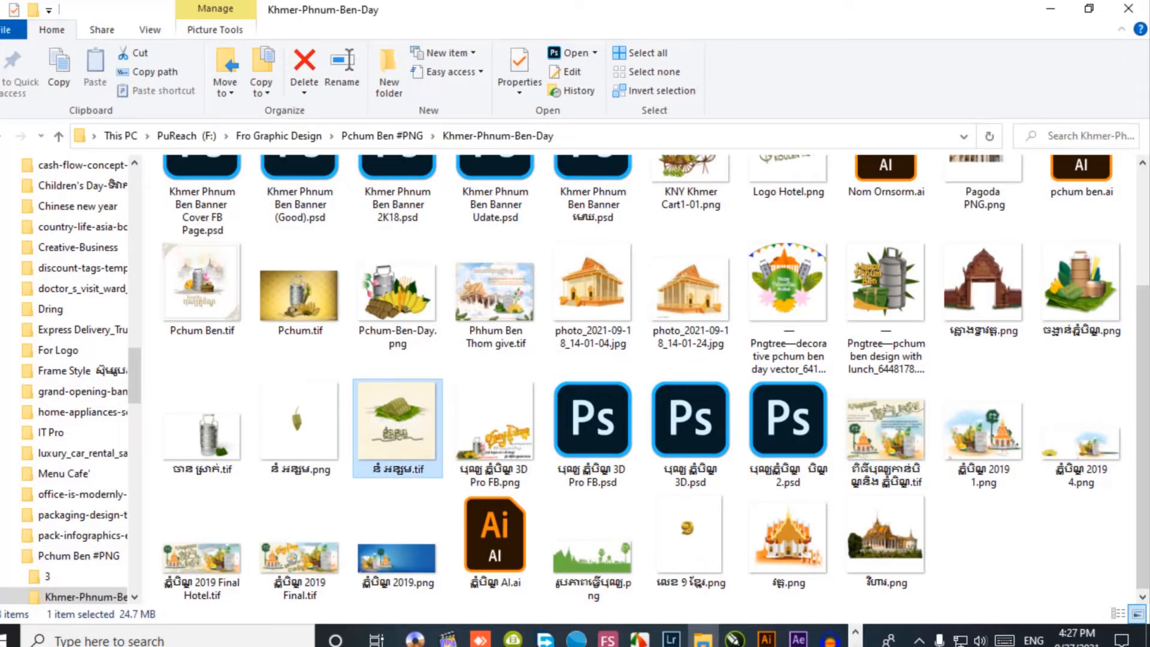
{"action": "left_click", "coordinate": [857, 634]}
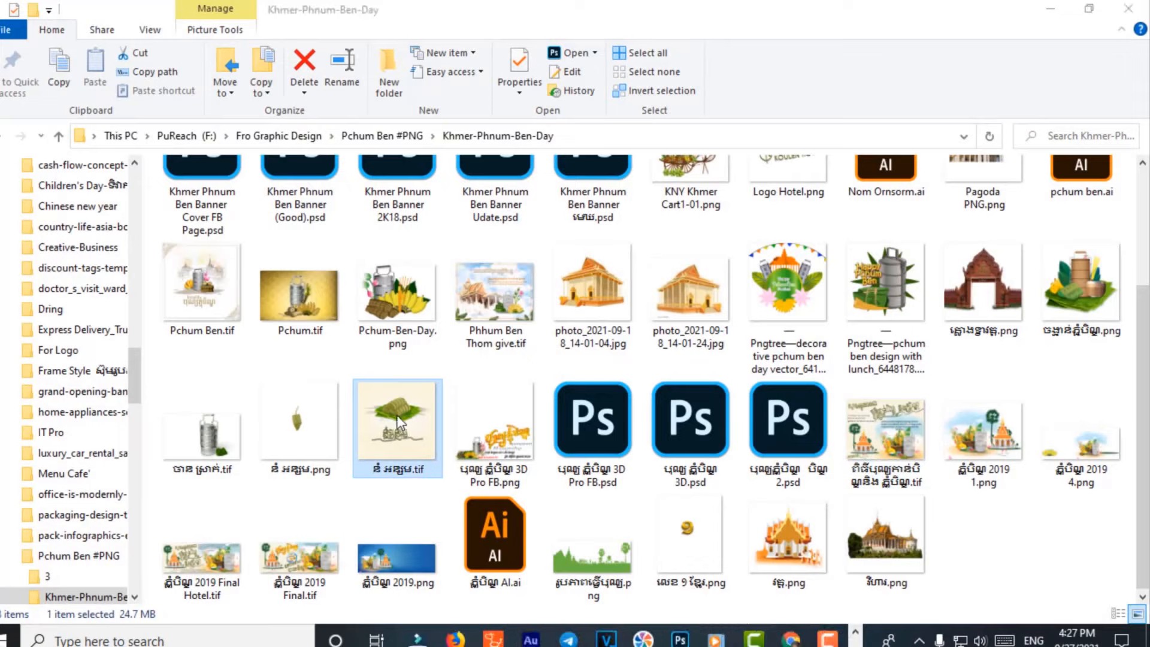
{"action": "left_click_drag", "start_coordinate": [408, 423], "coordinate": [574, 526]}
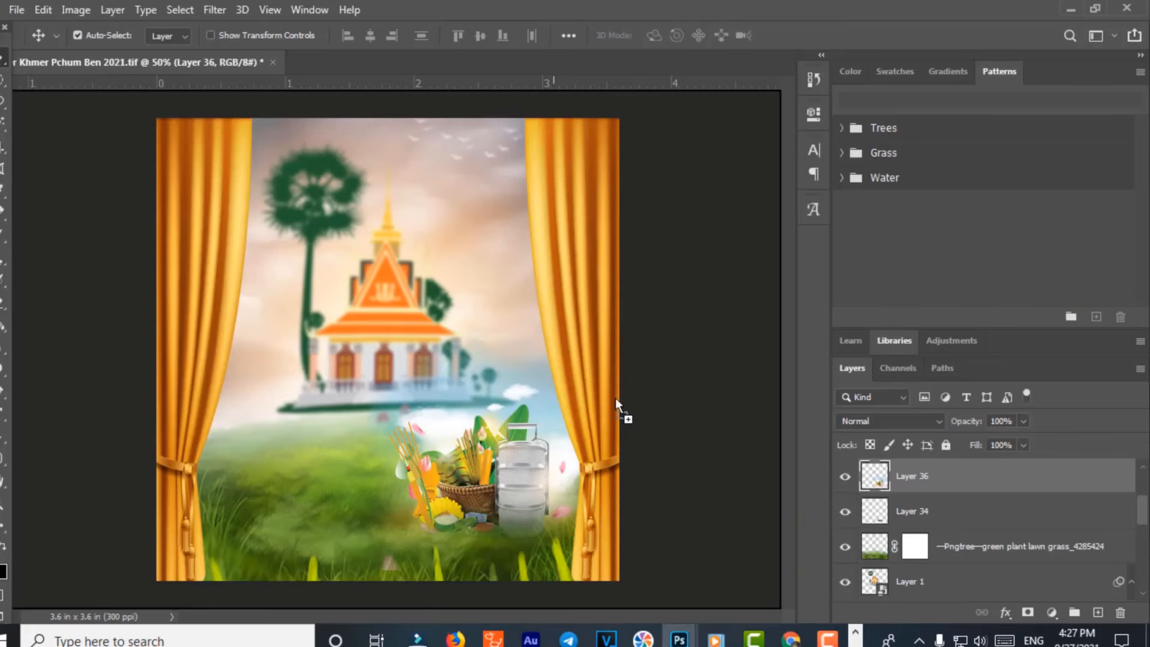
{"action": "left_click_drag", "start_coordinate": [659, 80], "coordinate": [658, 67]}
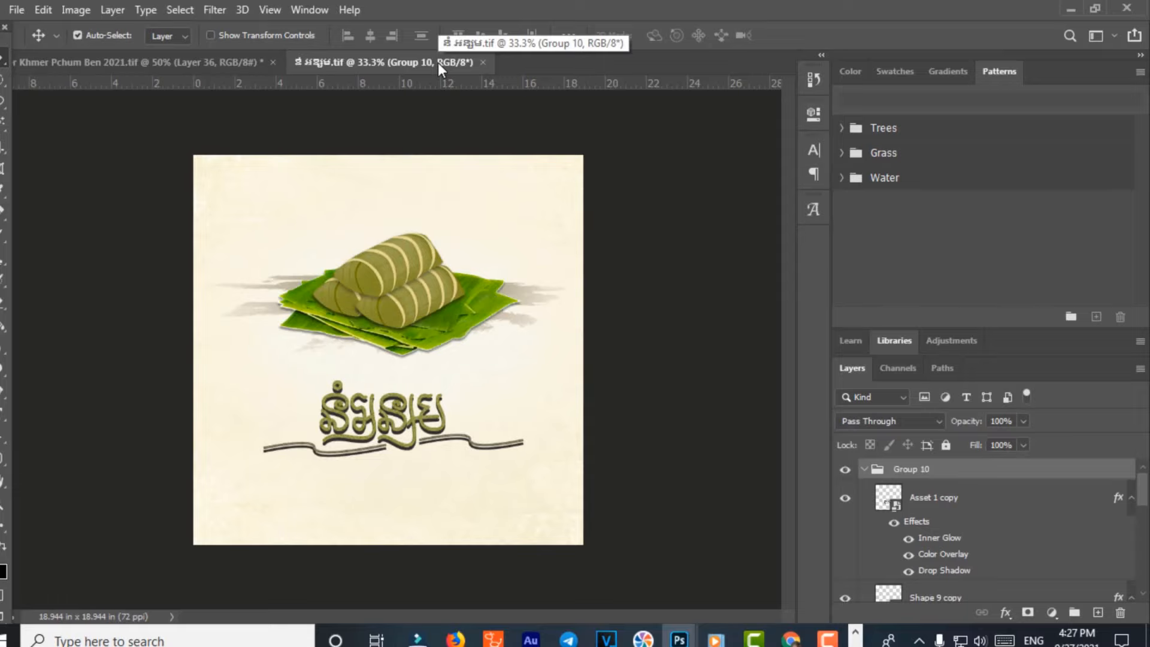
{"action": "left_click_drag", "start_coordinate": [437, 62], "coordinate": [304, 194]}
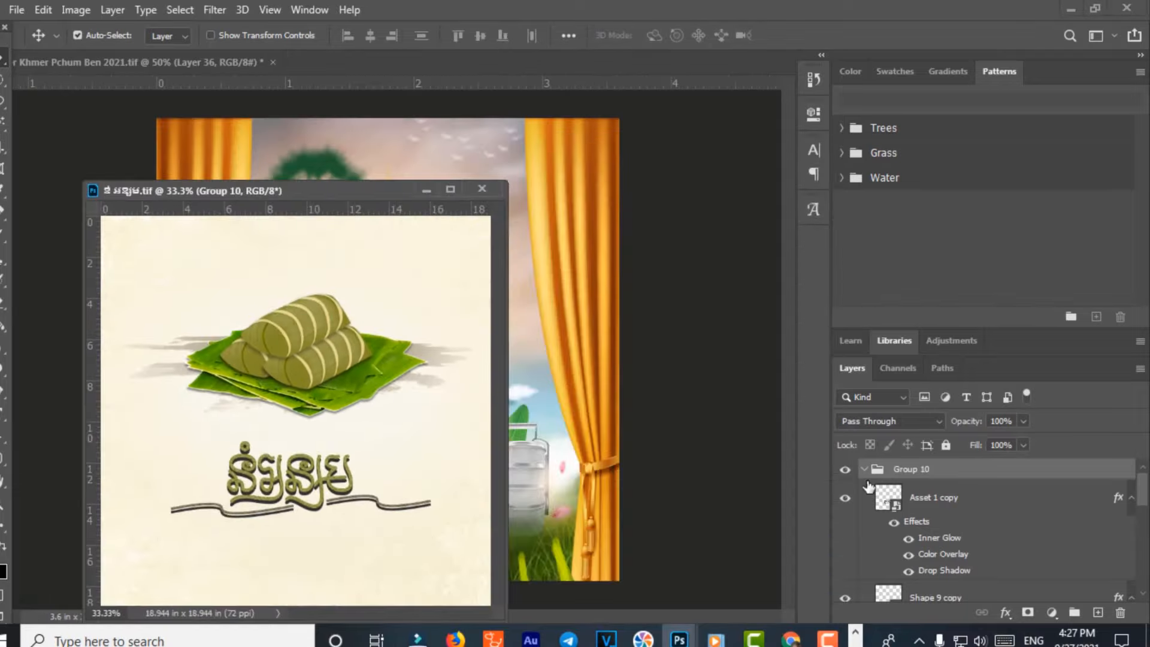
Identify the rice-cake artwork's group in the TIF, copy Group 9 into the banner above Layer 36, and minimize the TIF window
{"action": "scroll", "coordinate": [900, 546], "scroll_direction": "down", "scroll_amount": 2}
{"action": "scroll", "coordinate": [869, 539], "scroll_direction": "up", "scroll_amount": 1}
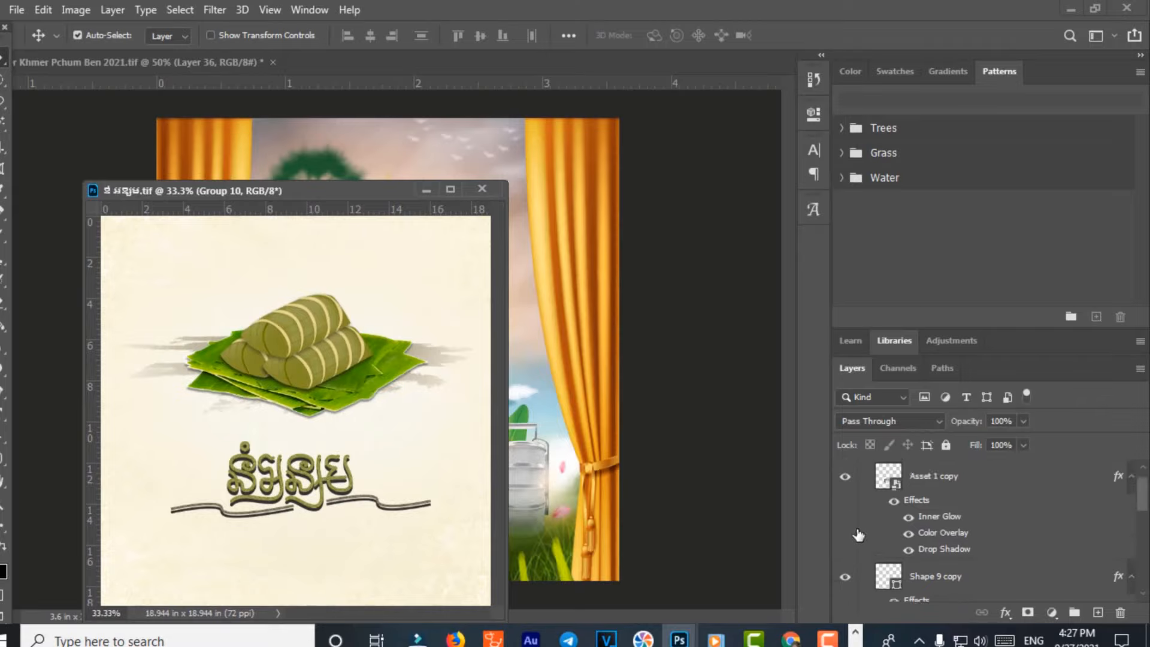
{"action": "left_click", "coordinate": [845, 477]}
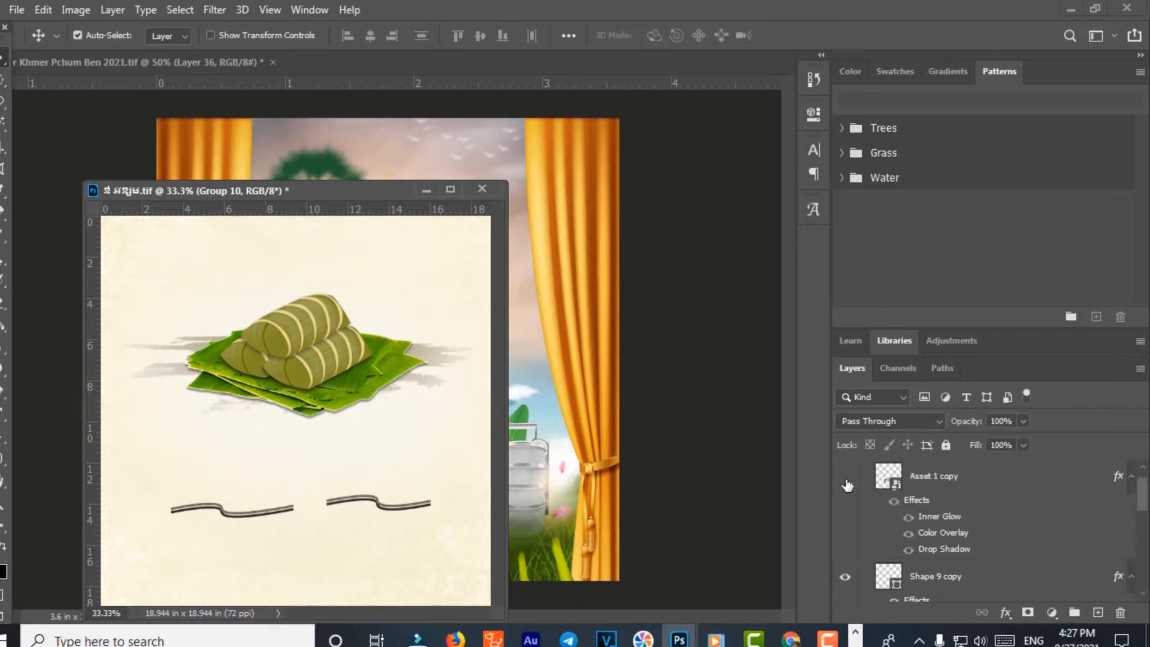
{"action": "left_click", "coordinate": [845, 480]}
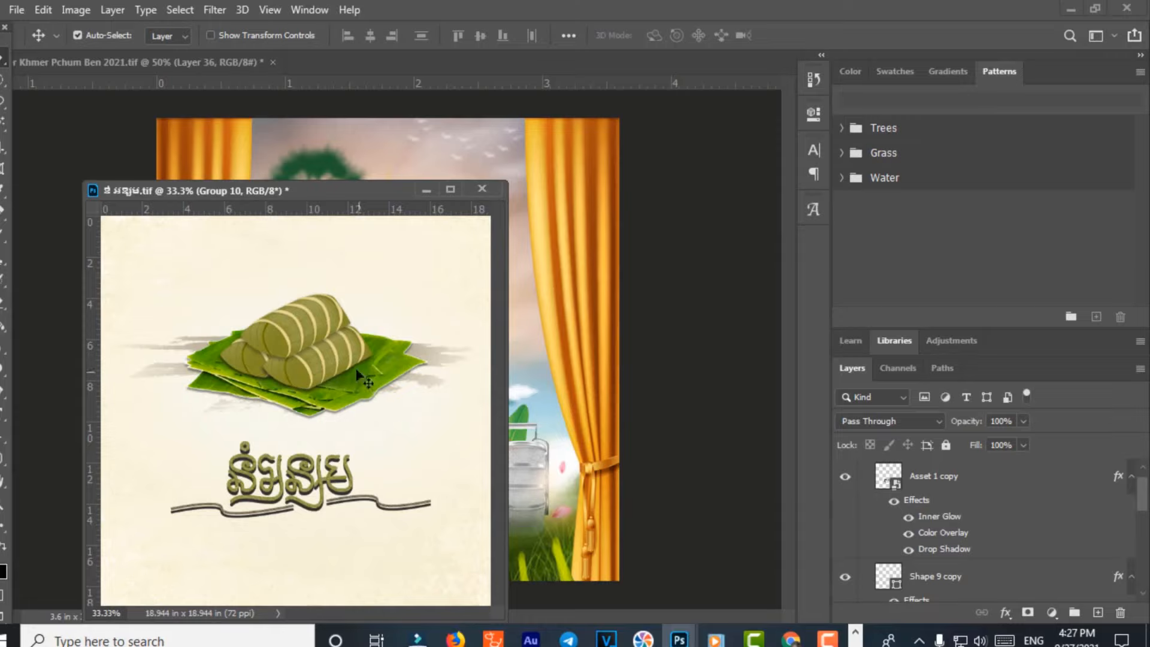
{"action": "scroll", "coordinate": [993, 556], "scroll_direction": "down", "scroll_amount": 6}
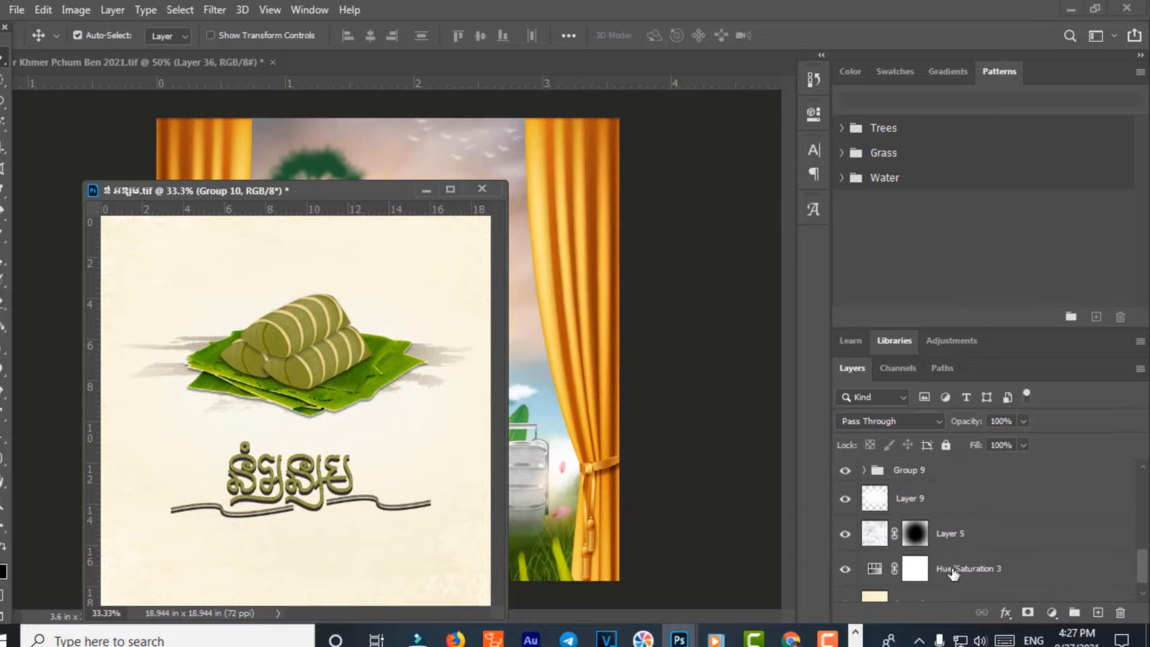
{"action": "left_click", "coordinate": [844, 471]}
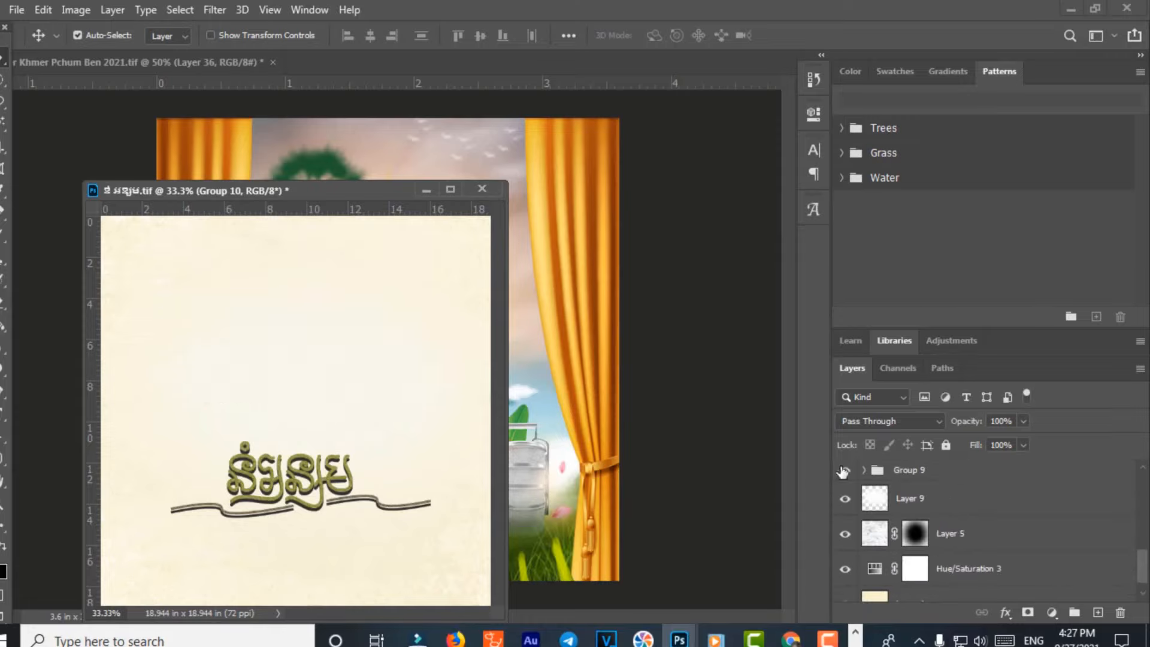
{"action": "left_click", "coordinate": [844, 471]}
{"action": "left_click_drag", "start_coordinate": [900, 471], "coordinate": [575, 299]}
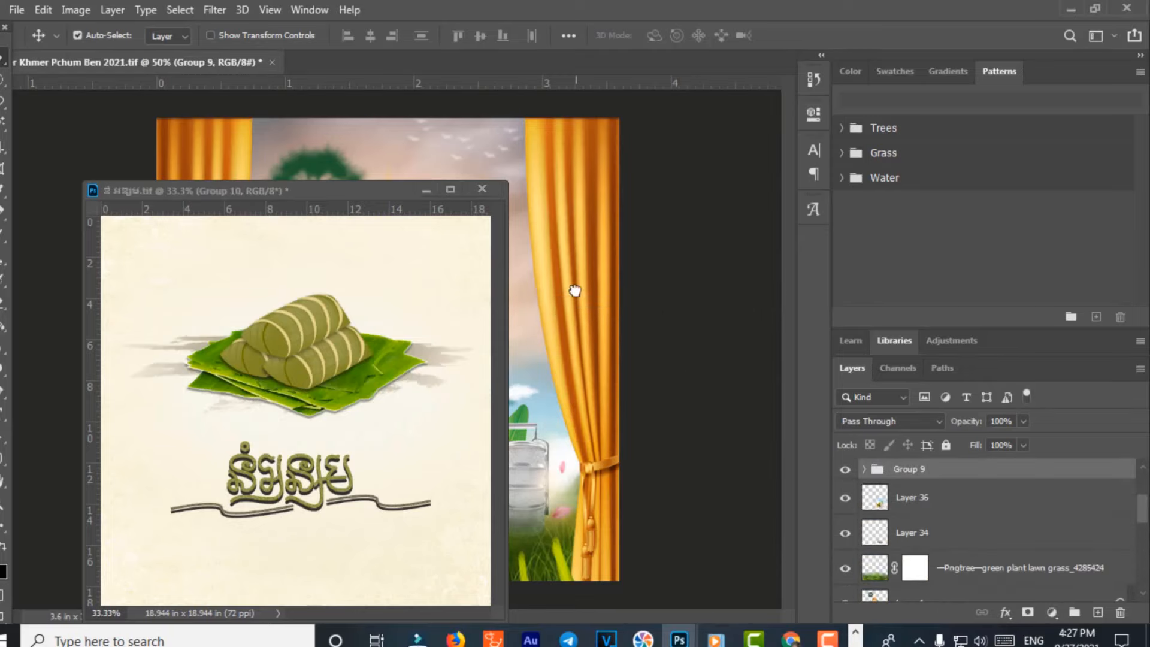
{"action": "left_click", "coordinate": [427, 192]}
Scale the rice cakes in Group 9 to 34.09% and place them on the grass in front of the metal food carrier
{"action": "key", "text": "ctrl"}
{"action": "key", "text": "ctrl+t"}
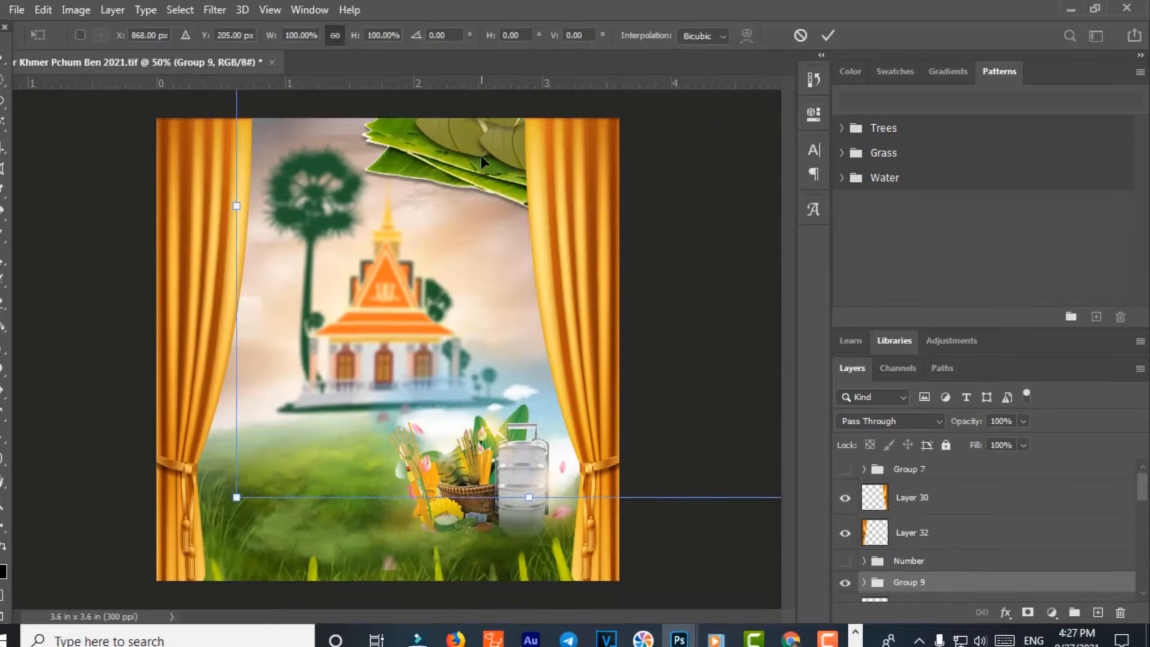
{"action": "left_click_drag", "start_coordinate": [238, 499], "coordinate": [437, 300]}
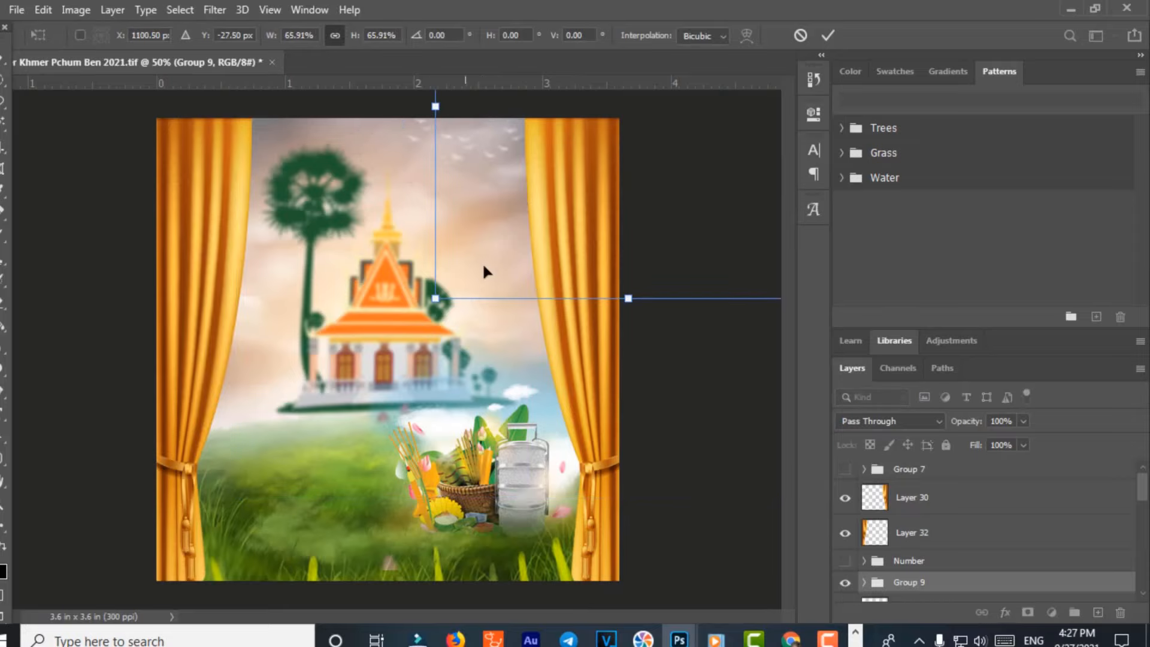
{"action": "left_click_drag", "start_coordinate": [483, 268], "coordinate": [246, 533]}
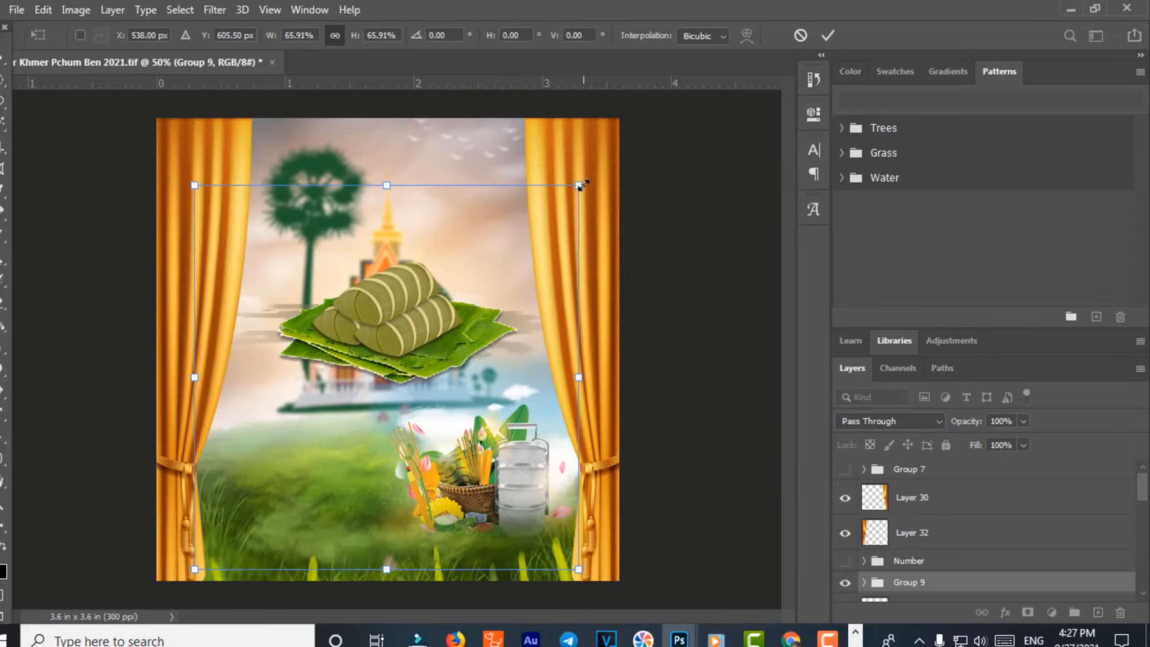
{"action": "left_click_drag", "start_coordinate": [580, 185], "coordinate": [393, 371]}
{"action": "left_click_drag", "start_coordinate": [314, 473], "coordinate": [321, 534]}
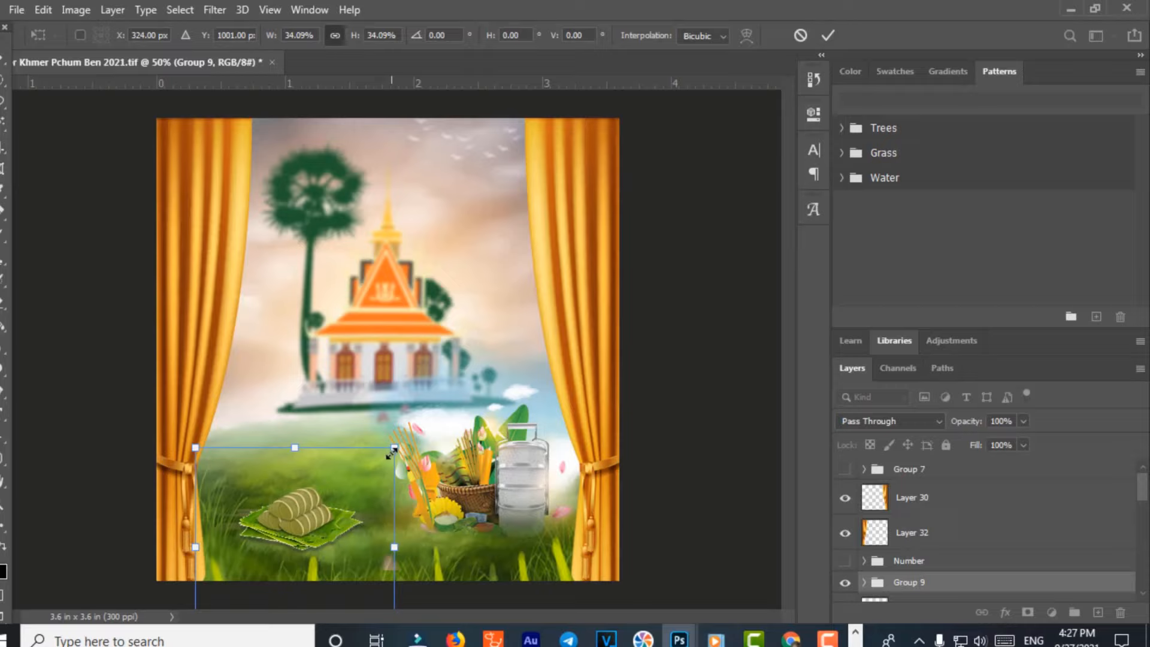
{"action": "left_click_drag", "start_coordinate": [327, 531], "coordinate": [525, 482]}
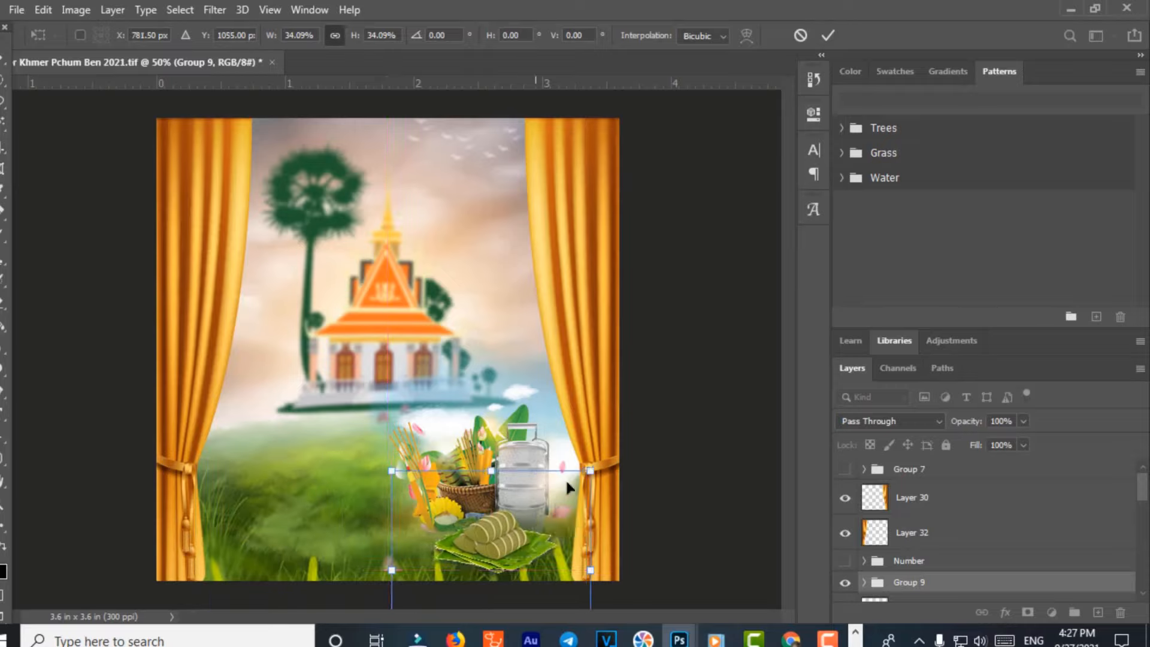
Reduce Group 9's scale to 28.26%, settle the rice cakes just below the basket and food carrier, and apply the transform
{"action": "key", "text": "ctrl+plus"}
{"action": "key", "text": "ctrl+plus"}
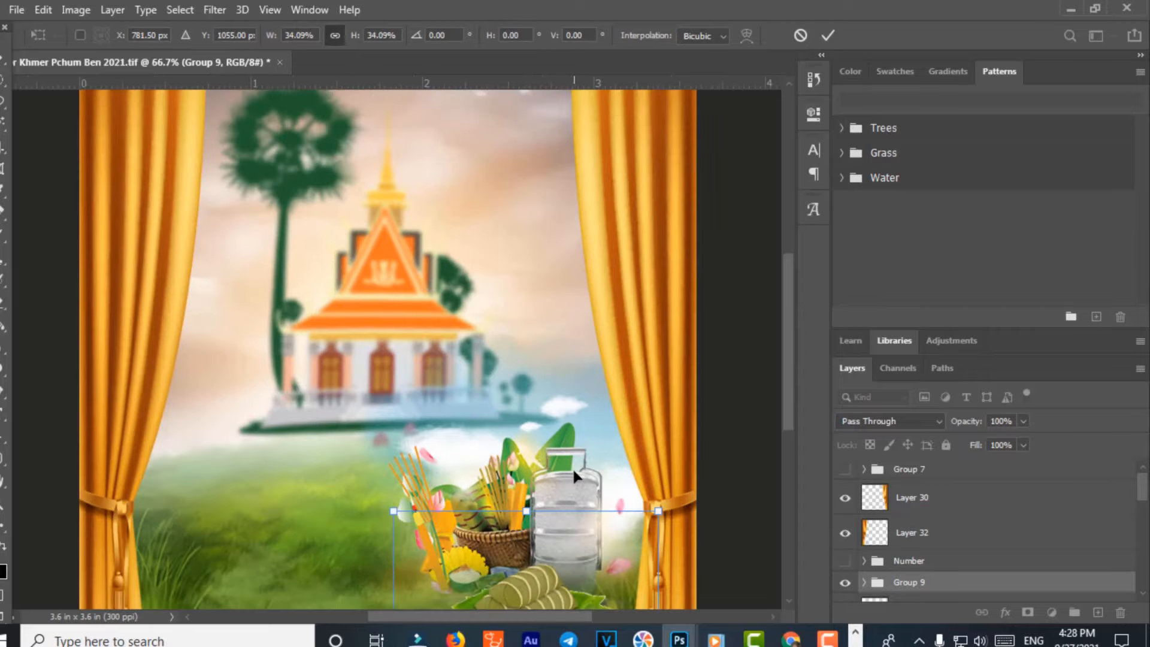
{"action": "left_click_drag", "start_coordinate": [574, 472], "coordinate": [436, 94]}
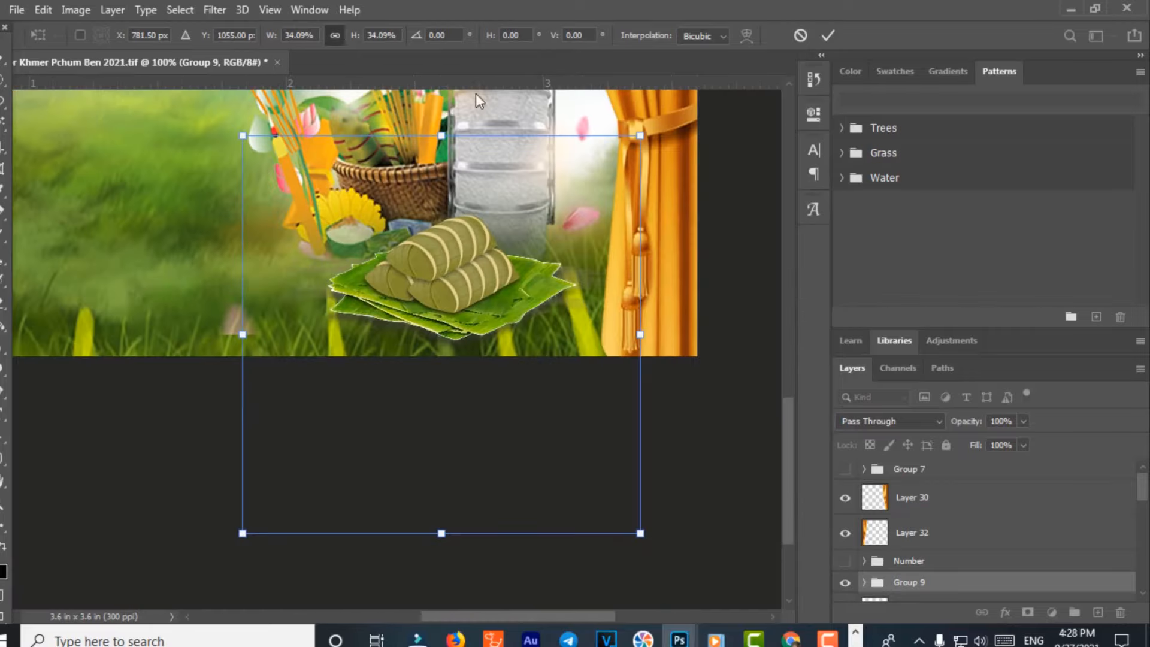
{"action": "left_click_drag", "start_coordinate": [642, 136], "coordinate": [572, 204]}
{"action": "left_click_drag", "start_coordinate": [439, 334], "coordinate": [451, 286]}
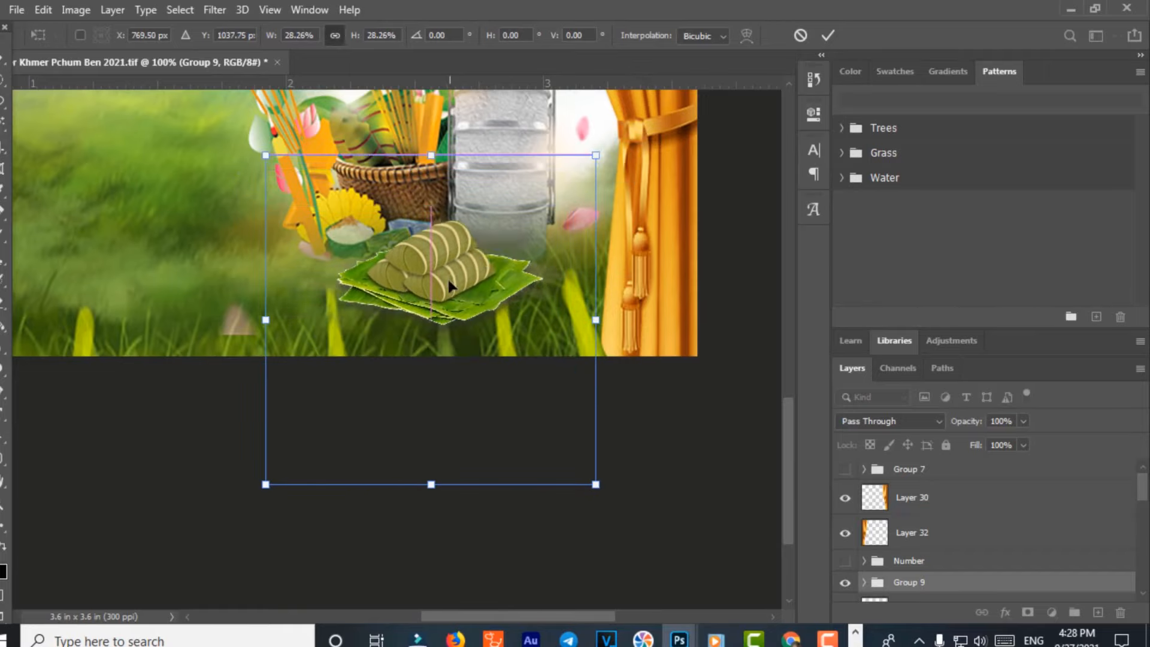
{"action": "key", "text": "Return"}
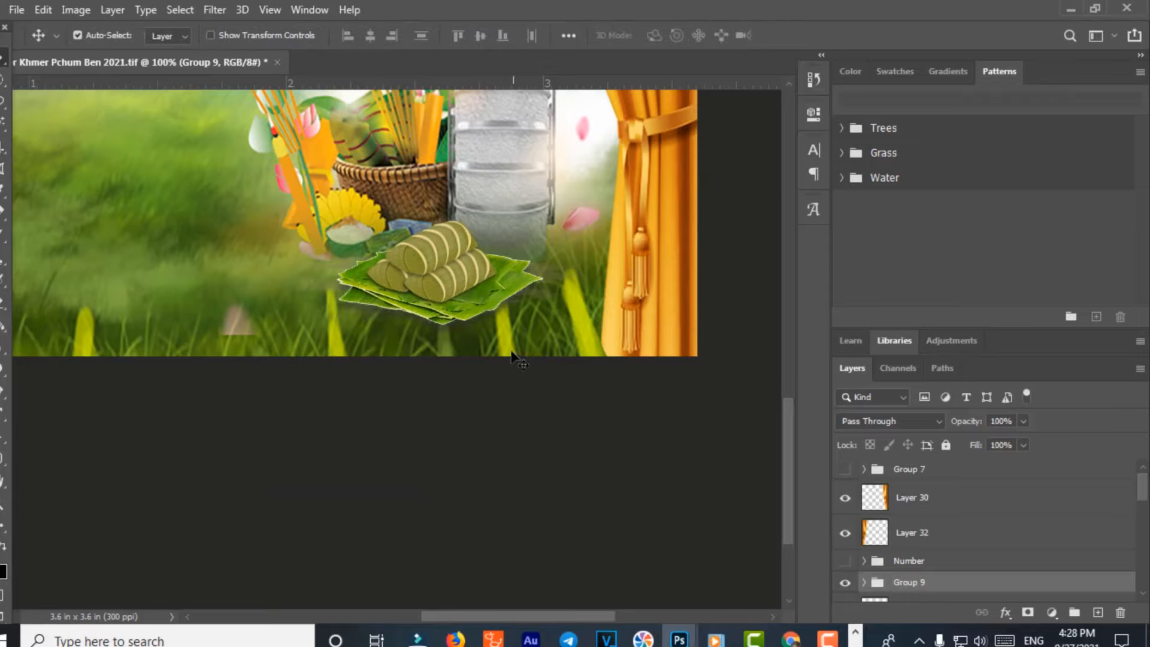
{"action": "key", "text": "ctrl+minus"}
{"action": "key", "text": "ctrl+minus"}
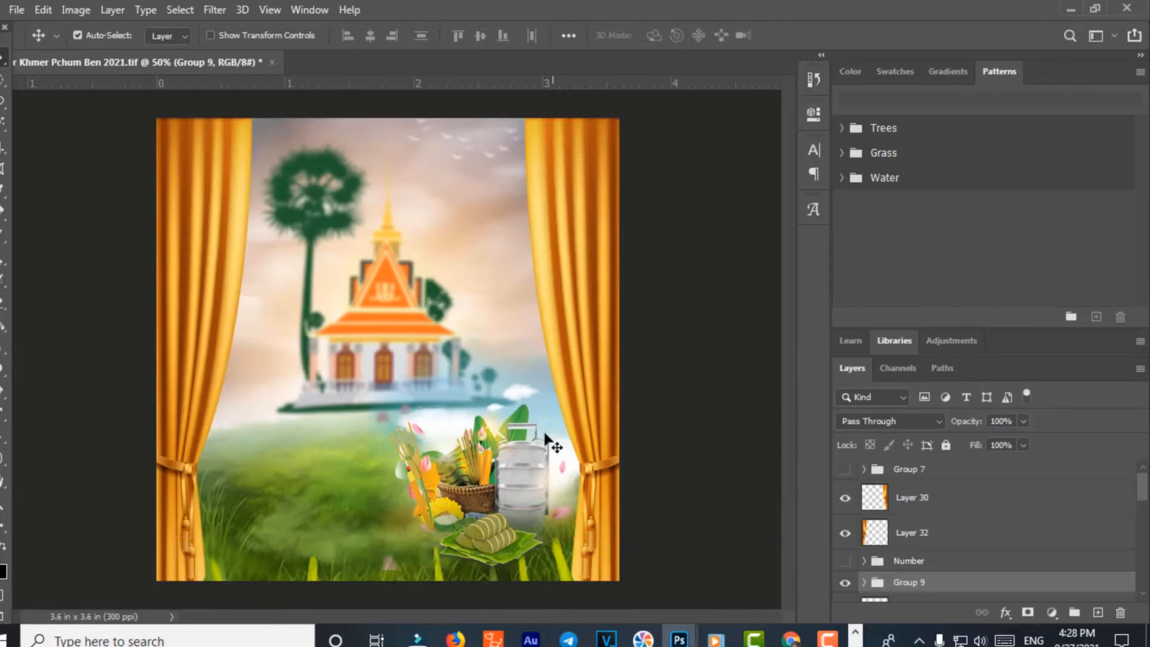
Shift the Layer 36 offerings up toward the right curtain, and move Group 9's rice cakes up close in front of them
{"action": "left_click_drag", "start_coordinate": [530, 457], "coordinate": [539, 436]}
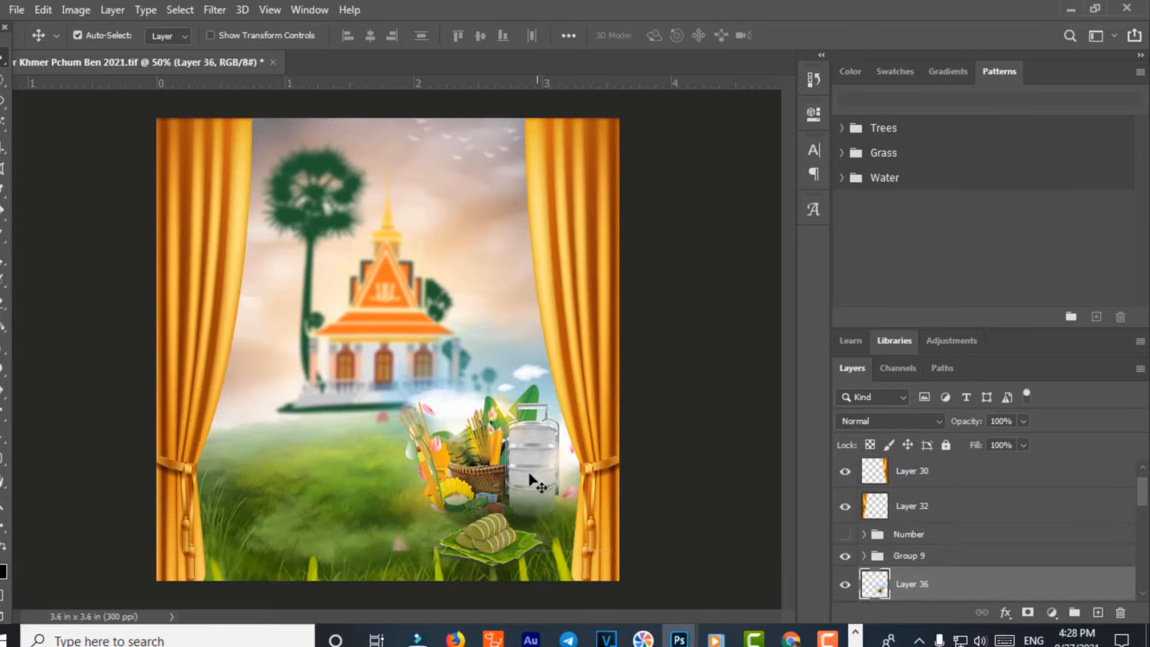
{"action": "left_click", "coordinate": [907, 556]}
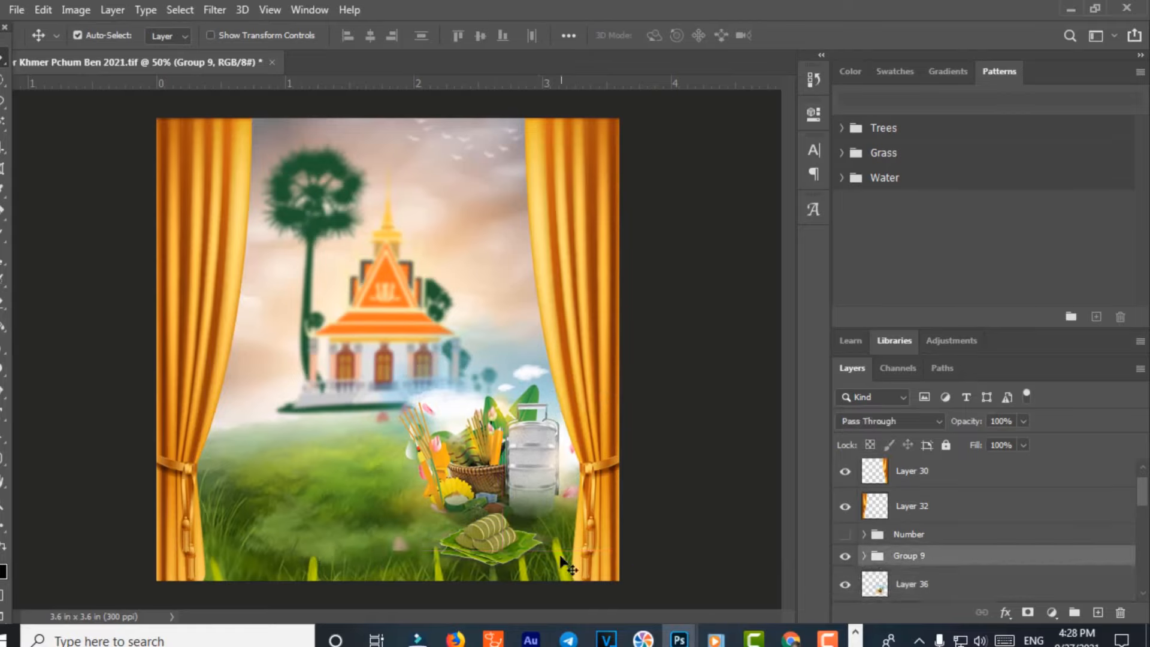
{"action": "key", "text": "ctrl+t"}
{"action": "left_click_drag", "start_coordinate": [489, 555], "coordinate": [502, 540]}
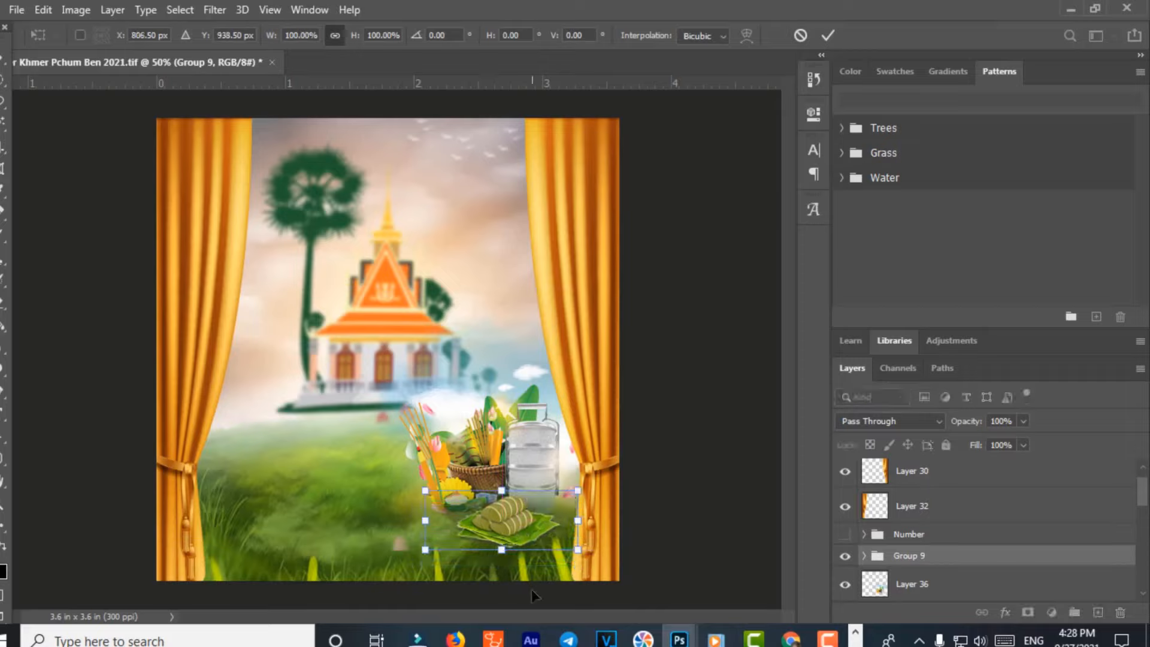
{"action": "key", "text": "Return"}
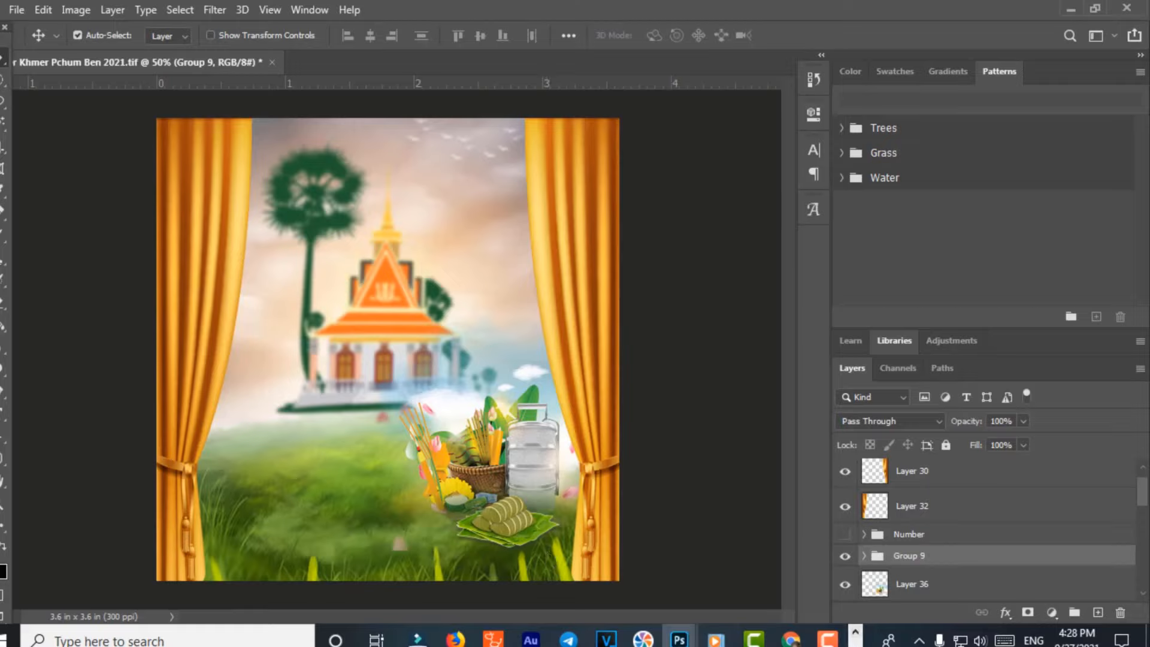
Bring up the rice-cake TIF and hide its Group 9 artwork so only the lettering and lines show
{"action": "mouse_move", "coordinate": [679, 639]}
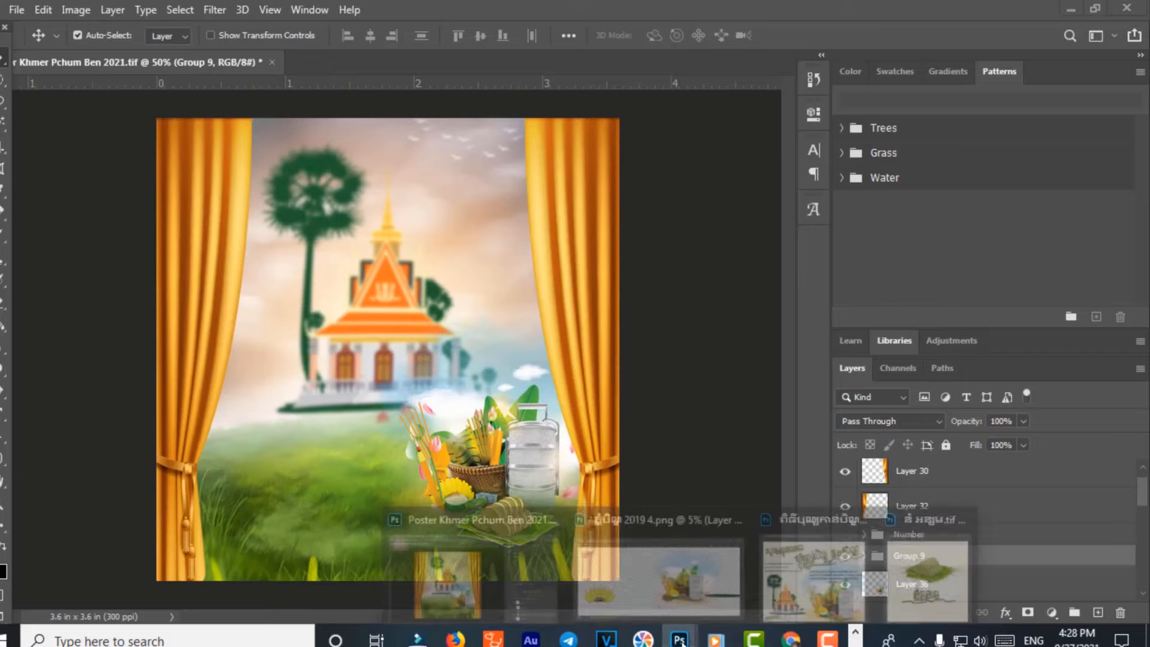
{"action": "left_click", "coordinate": [928, 573]}
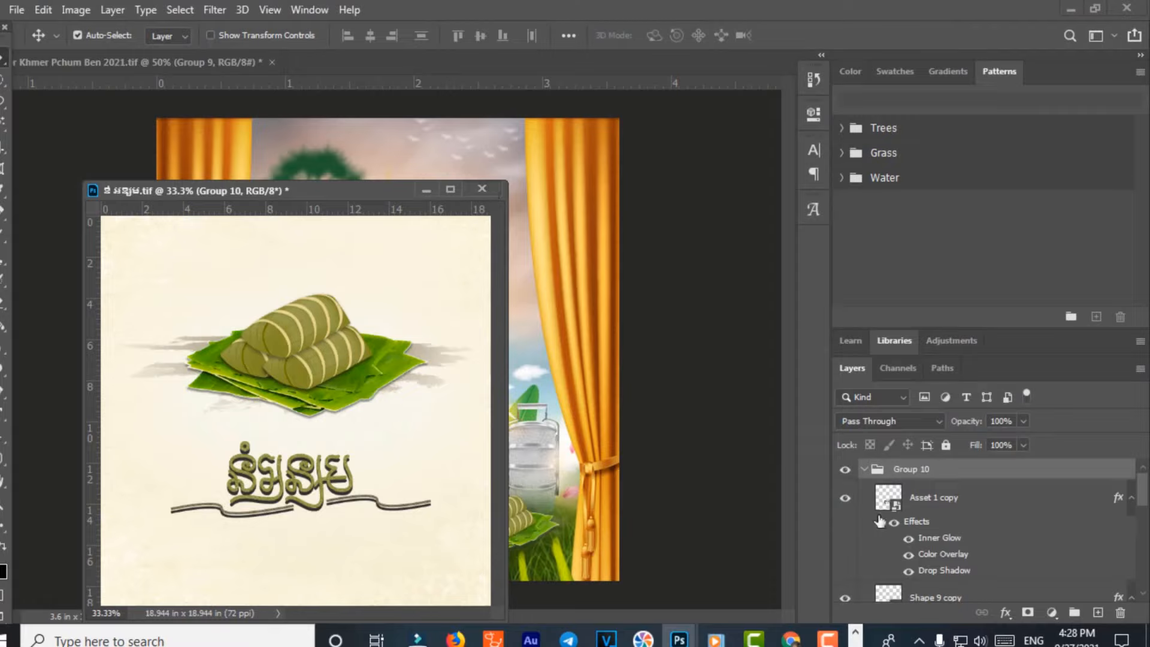
{"action": "left_click", "coordinate": [349, 490]}
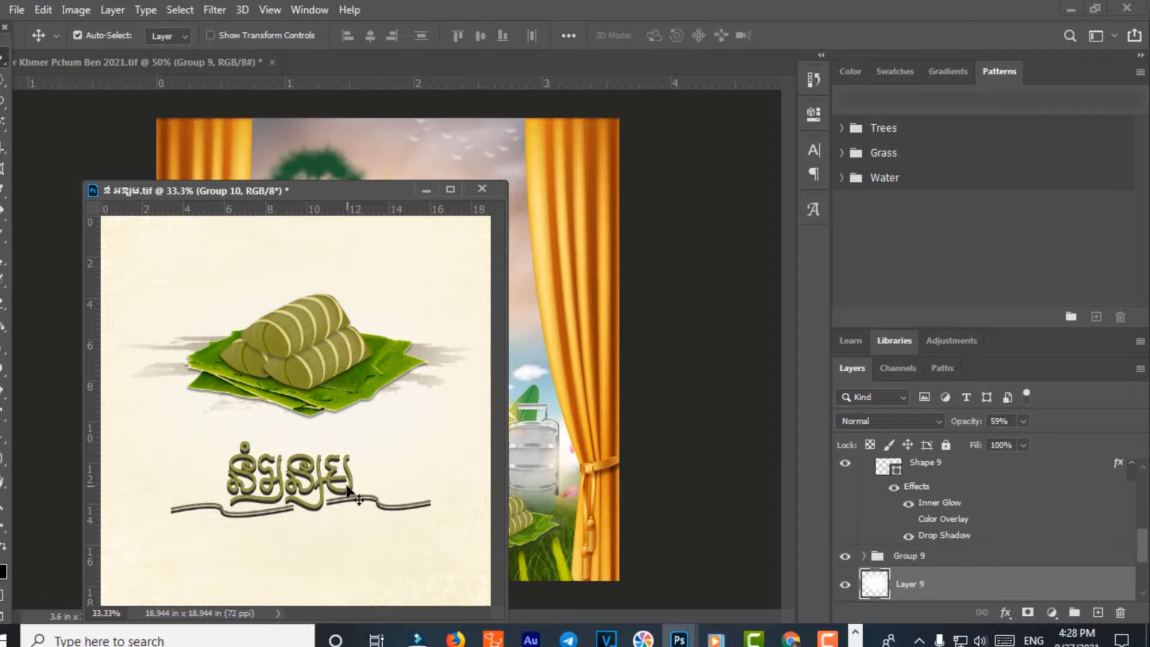
{"action": "scroll", "coordinate": [911, 584], "scroll_direction": "down", "scroll_amount": 4}
{"action": "scroll", "coordinate": [916, 580], "scroll_direction": "up", "scroll_amount": 3}
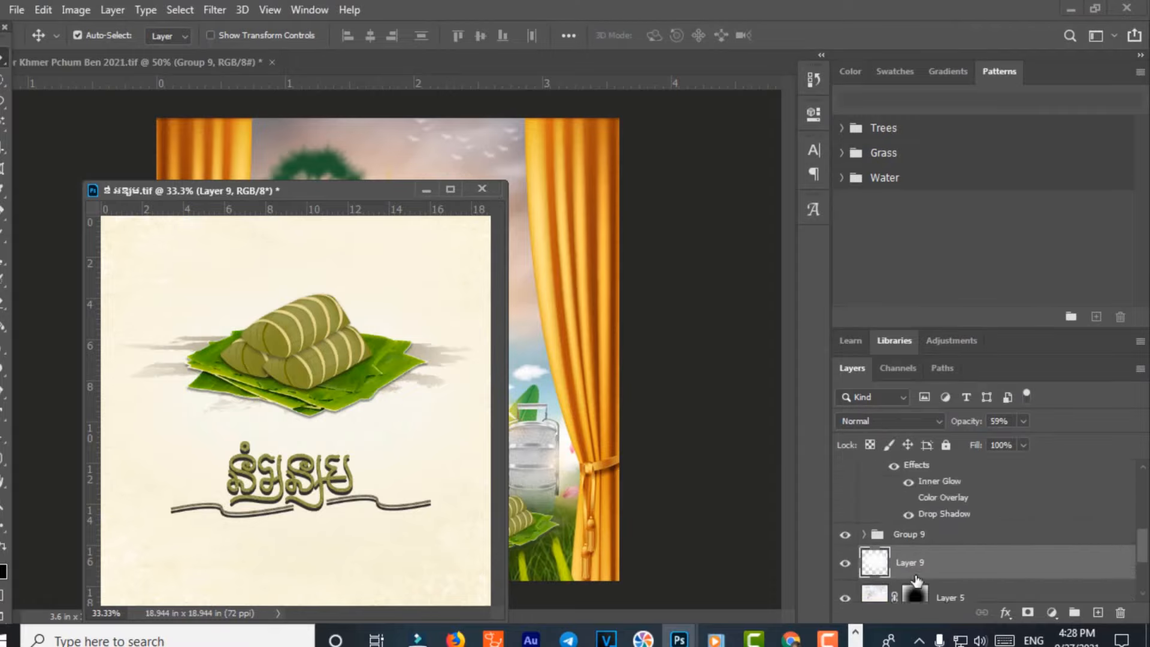
{"action": "scroll", "coordinate": [917, 579], "scroll_direction": "up", "scroll_amount": 1}
{"action": "left_click", "coordinate": [846, 558]}
Open the contents of the Asset 1 copy smart object in Group 10 and hide its original lettering on Layer 1
{"action": "scroll", "coordinate": [879, 501], "scroll_direction": "up", "scroll_amount": 2}
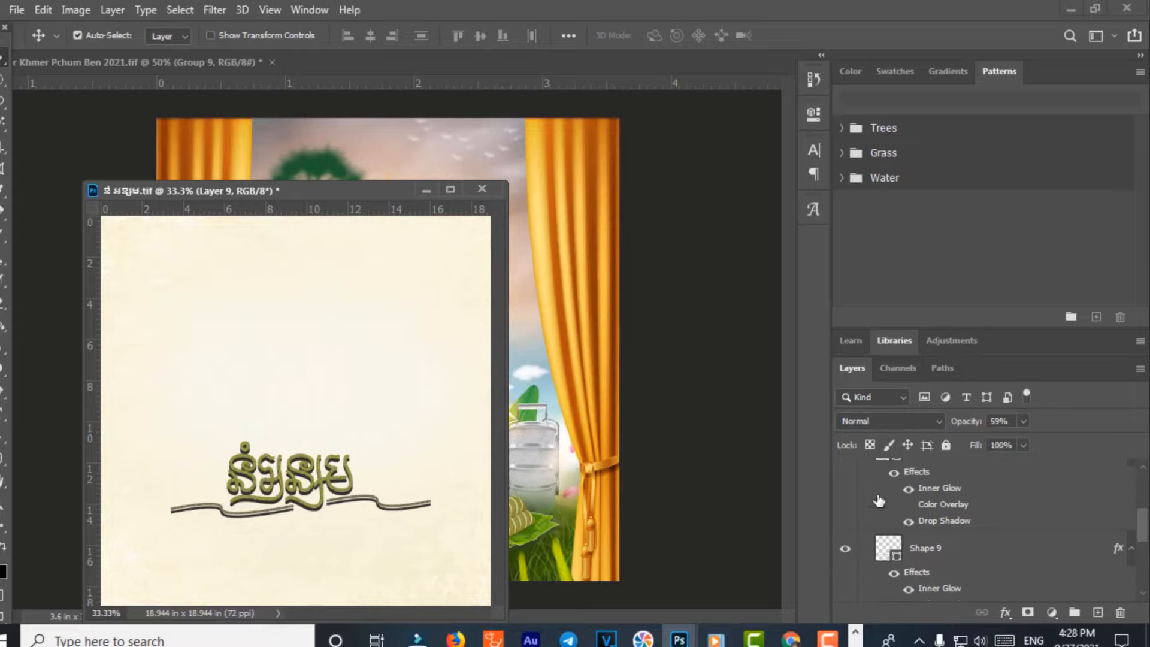
{"action": "scroll", "coordinate": [894, 548], "scroll_direction": "up", "scroll_amount": 2}
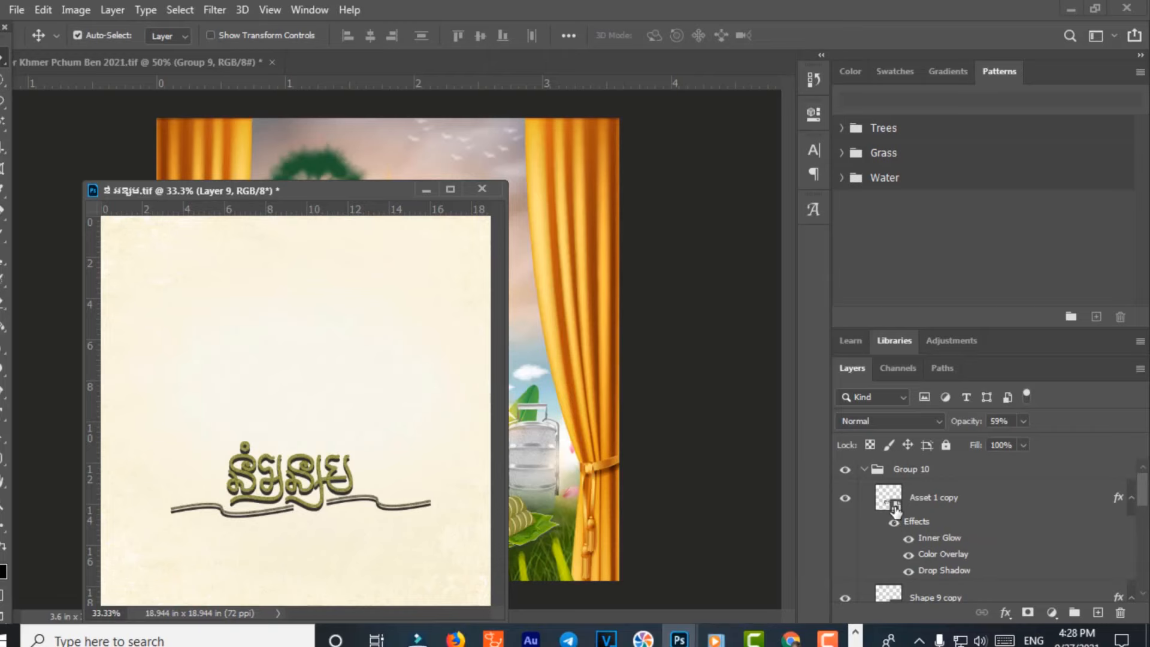
{"action": "double_click", "coordinate": [896, 509]}
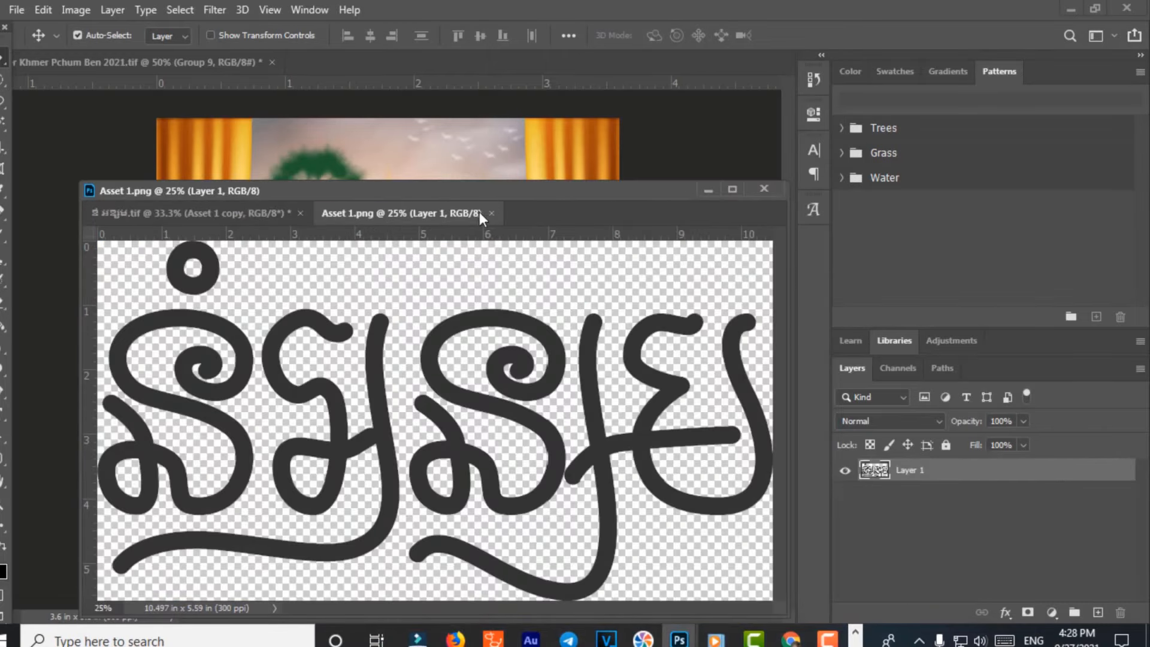
{"action": "left_click_drag", "start_coordinate": [460, 196], "coordinate": [410, 152]}
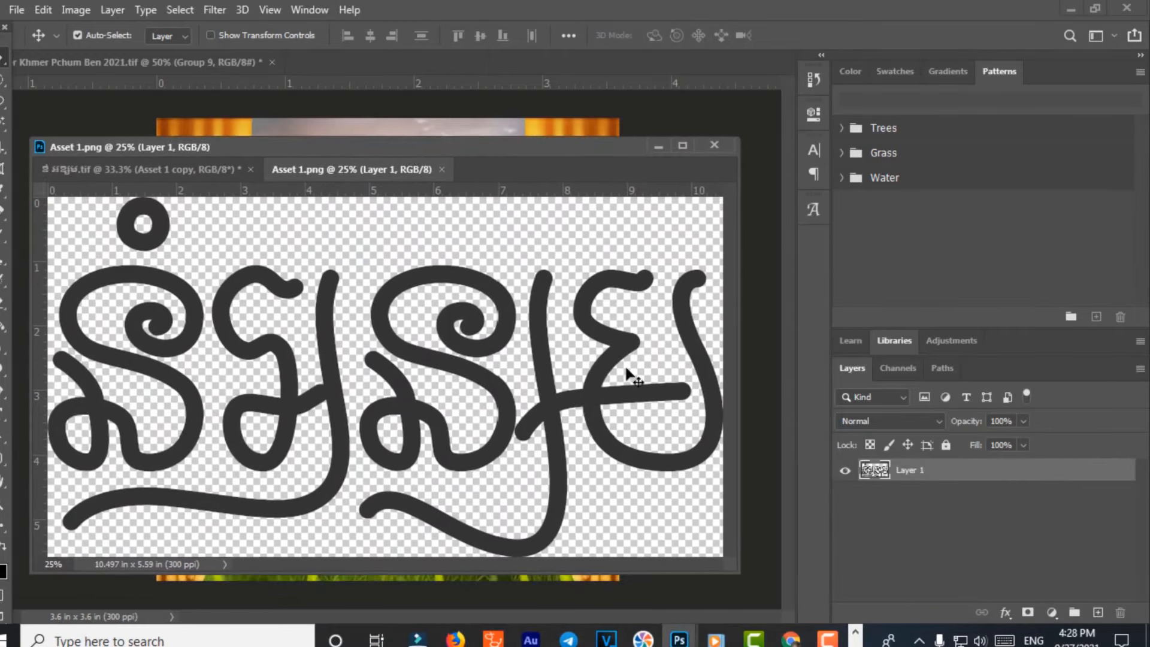
{"action": "left_click", "coordinate": [846, 471]}
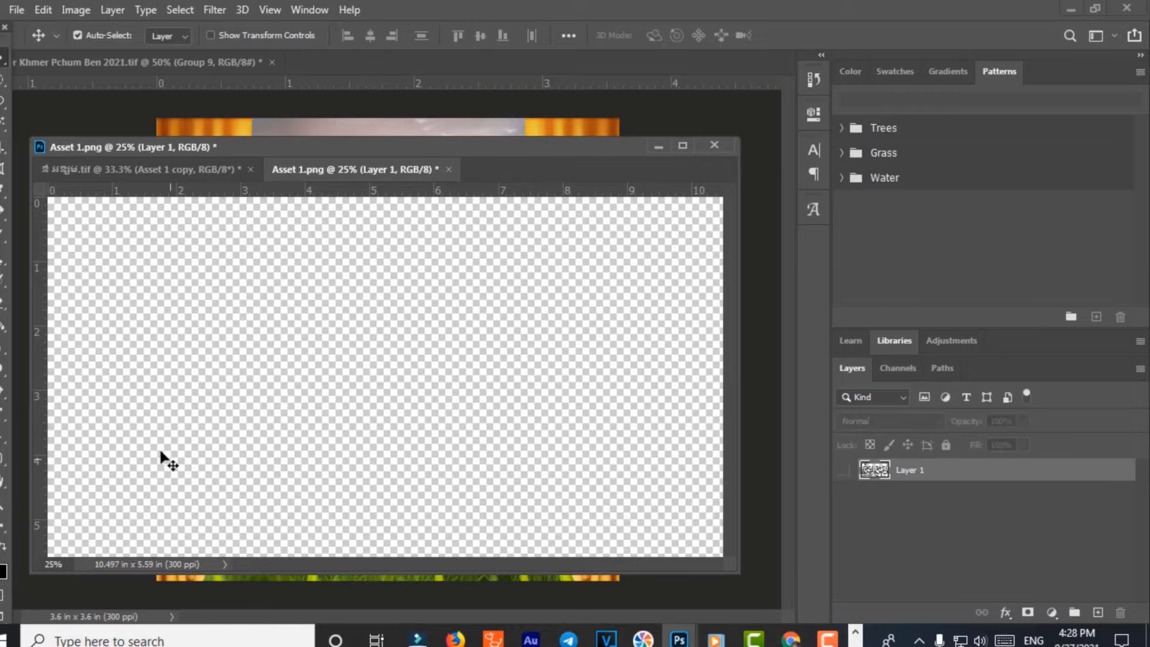
Add the red text "Khmer" in Khmer Unicode R1 at 25.71 pt in Asset 1.png
{"action": "key", "text": "t"}
{"action": "left_click", "coordinate": [198, 342]}
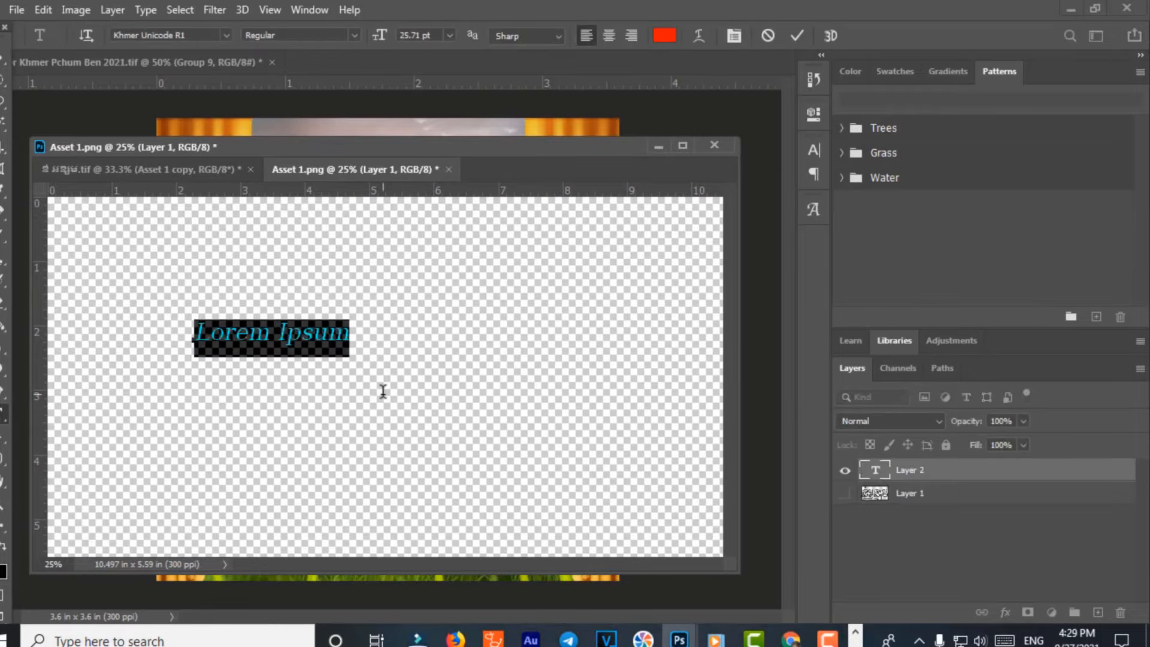
{"action": "type", "text": "Km"}
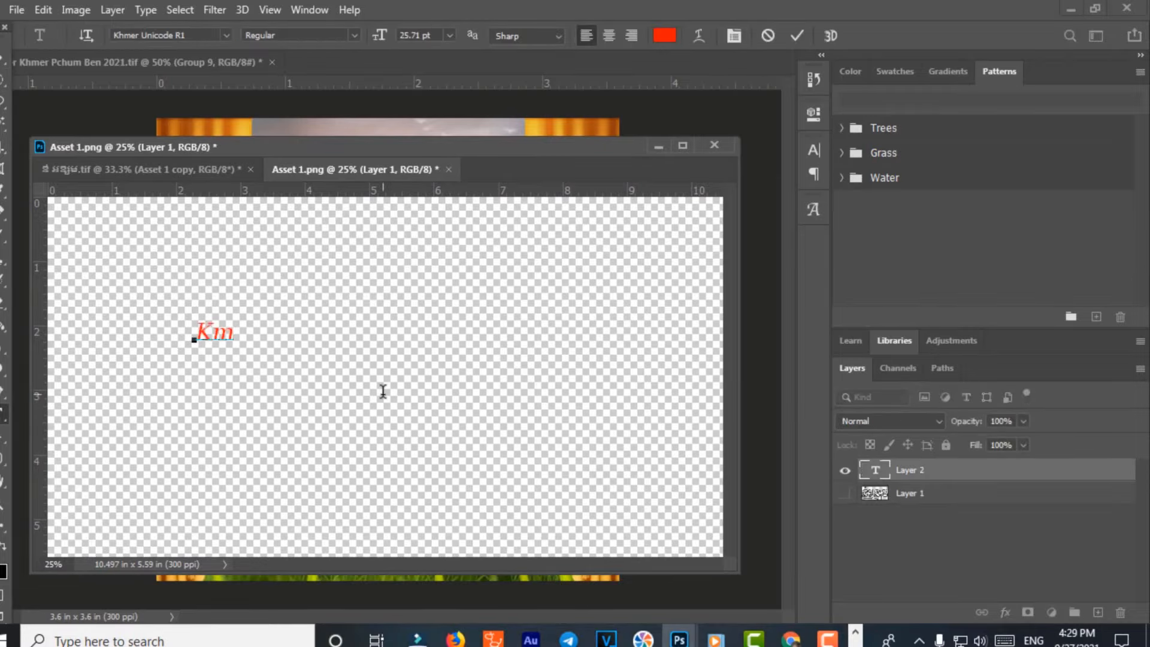
{"action": "key", "text": "BackSpace"}
{"action": "type", "text": "hmer"}
{"action": "left_click", "coordinate": [5, 70]}
Enlarge the Khmer text to fill most of the canvas width and move it to the centre of the canvas
{"action": "key", "text": "ctrl+t"}
{"action": "left_click_drag", "start_coordinate": [279, 350], "coordinate": [664, 525]}
{"action": "key", "text": "Return"}
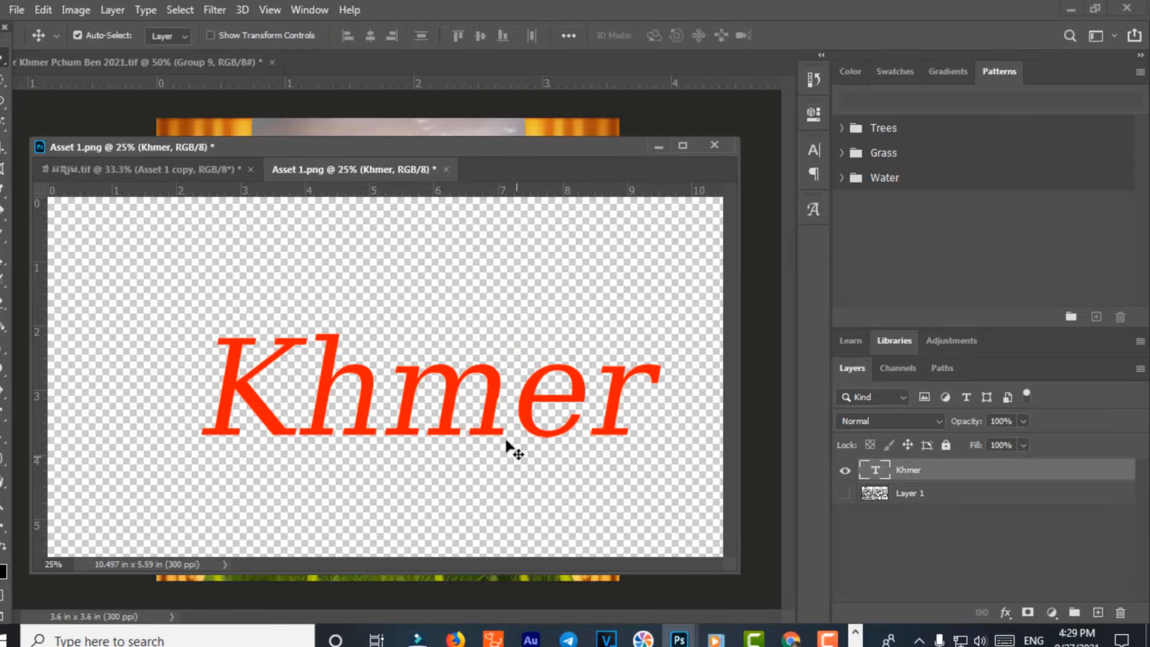
{"action": "left_click_drag", "start_coordinate": [491, 350], "coordinate": [444, 334]}
{"action": "left_click", "coordinate": [447, 169]}
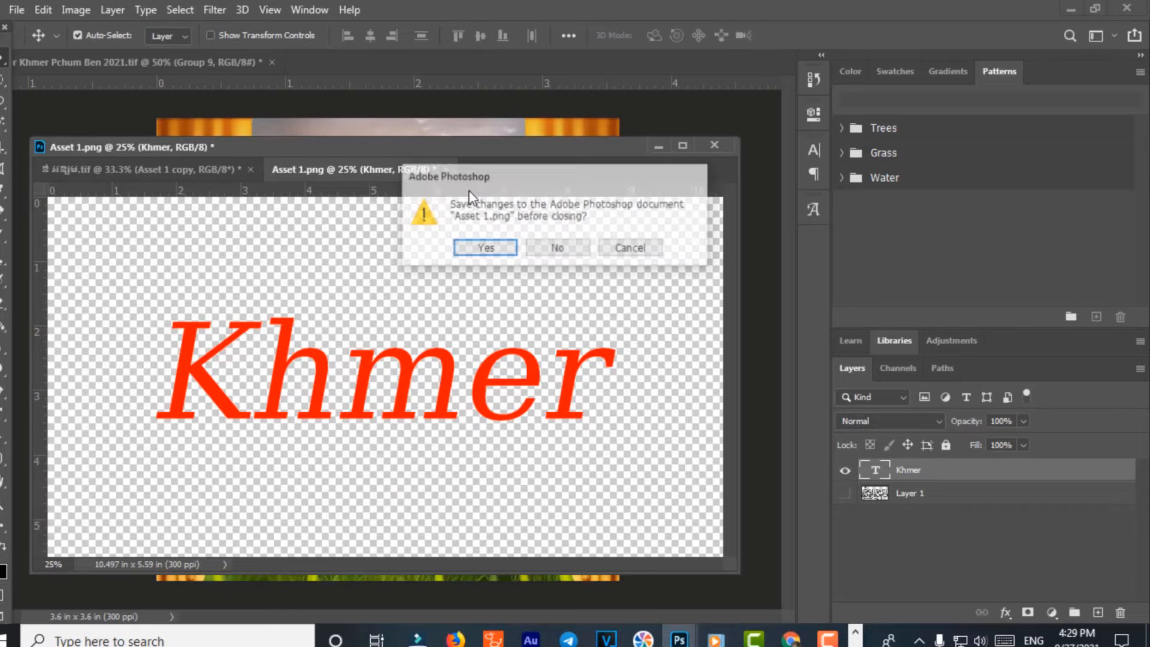
{"action": "left_click", "coordinate": [453, 246]}
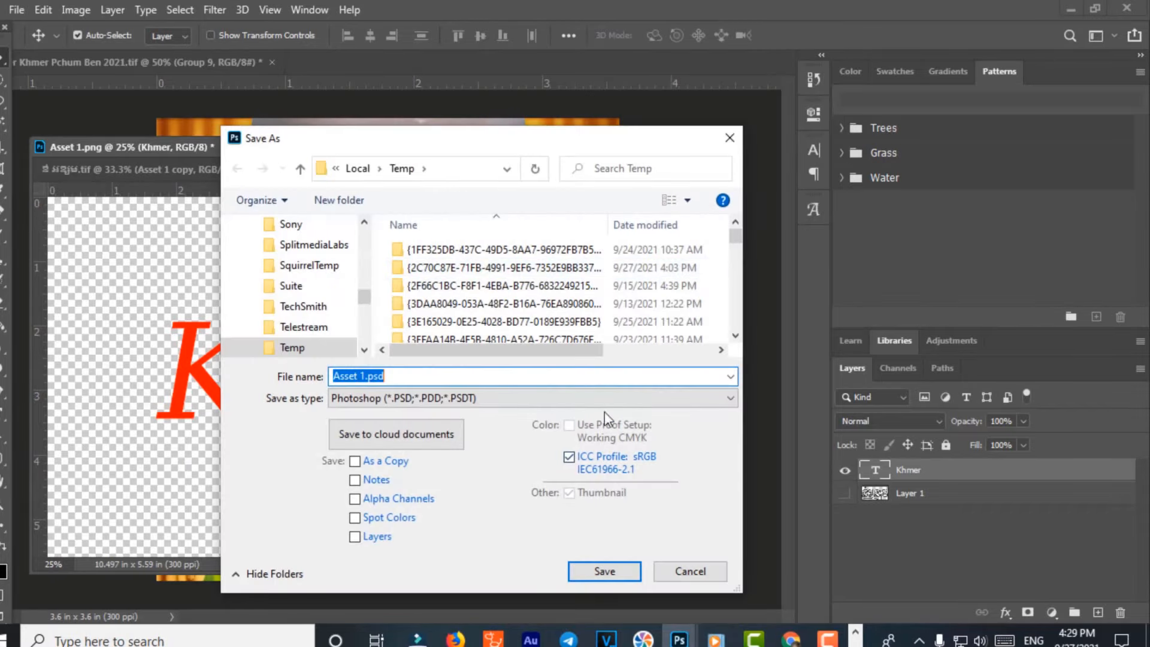
{"action": "left_click", "coordinate": [730, 139]}
Delete the hidden Layer 1 from Asset 1.png and close the document with its changes saved
{"action": "left_click", "coordinate": [945, 497]}
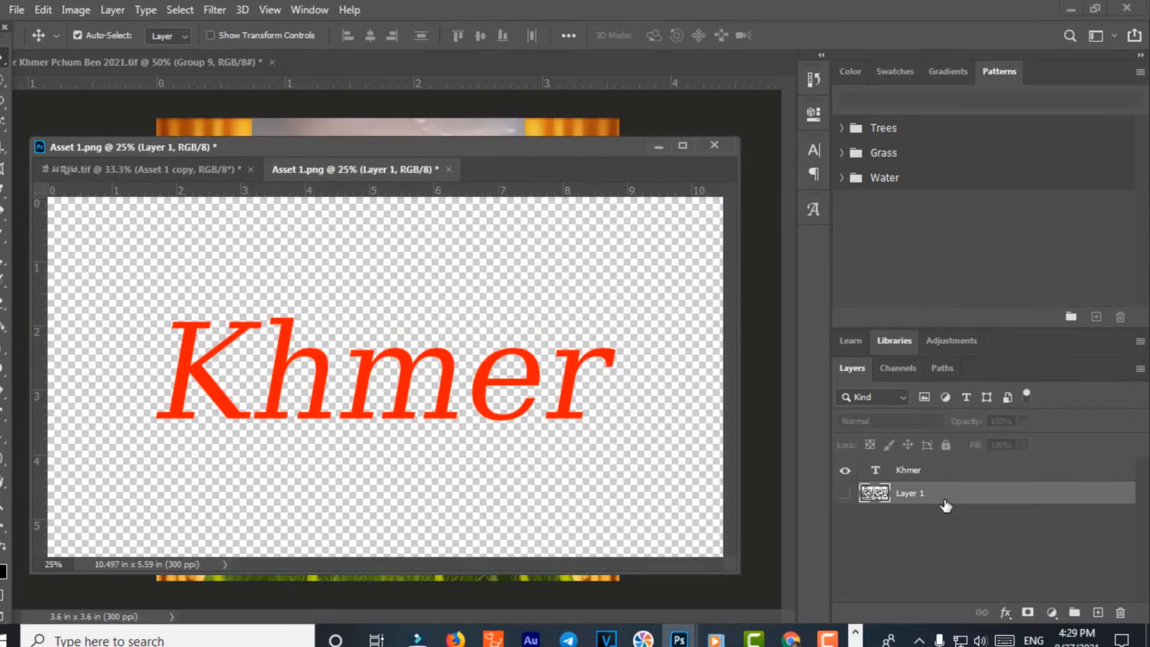
{"action": "key", "text": "Delete"}
{"action": "left_click", "coordinate": [446, 168]}
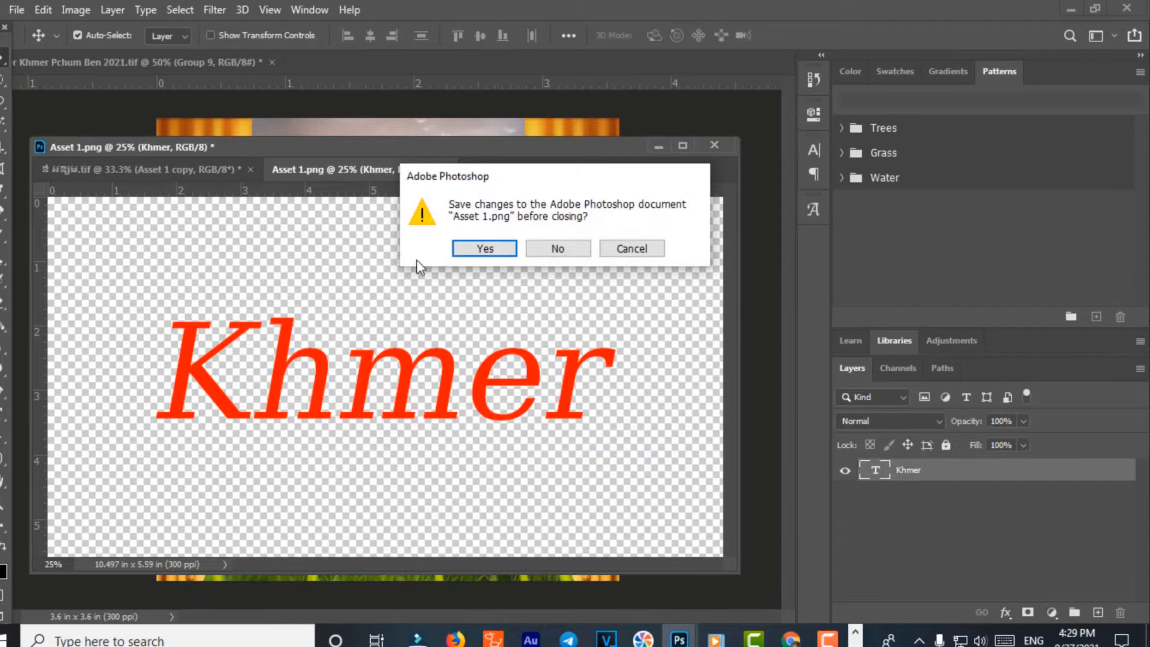
{"action": "left_click", "coordinate": [485, 248]}
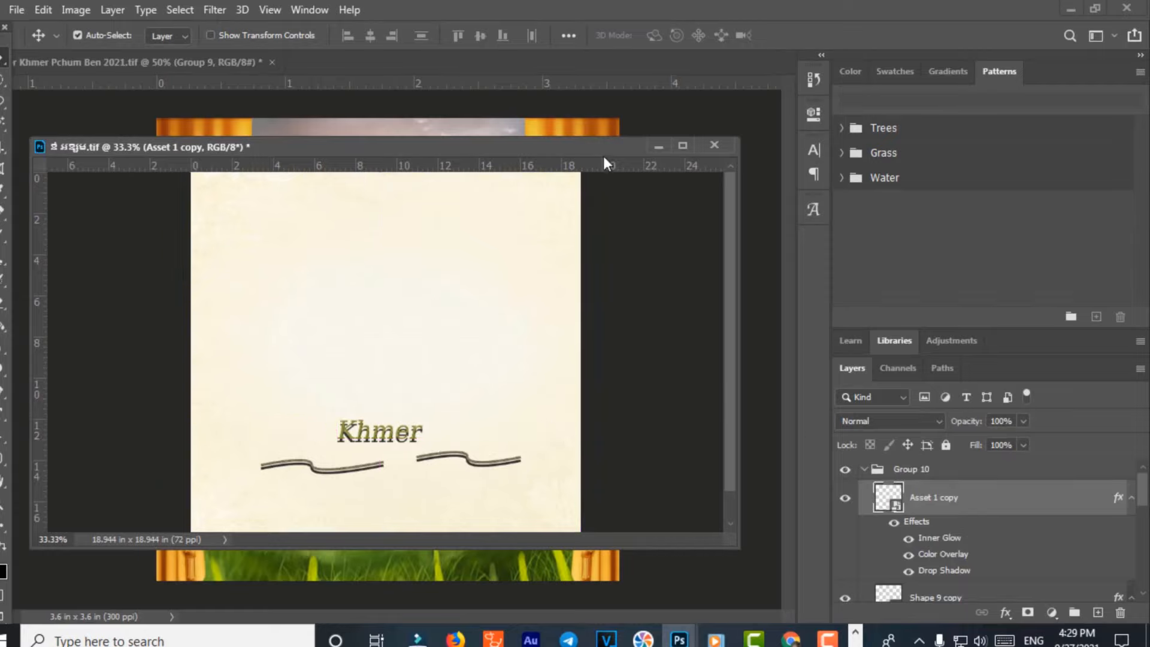
Copy the Asset 1 copy lettering from the TIF onto the banner's grass beside the offerings, closing the TIF without saving
{"action": "left_click_drag", "start_coordinate": [605, 159], "coordinate": [265, 160]}
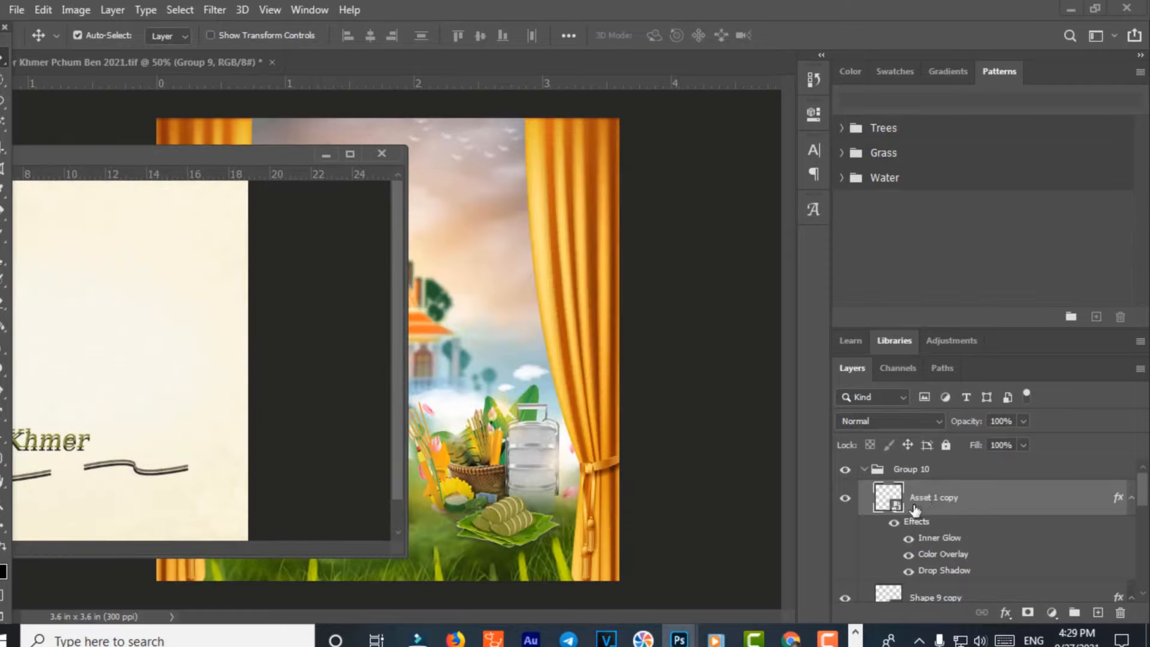
{"action": "left_click_drag", "start_coordinate": [915, 510], "coordinate": [488, 306]}
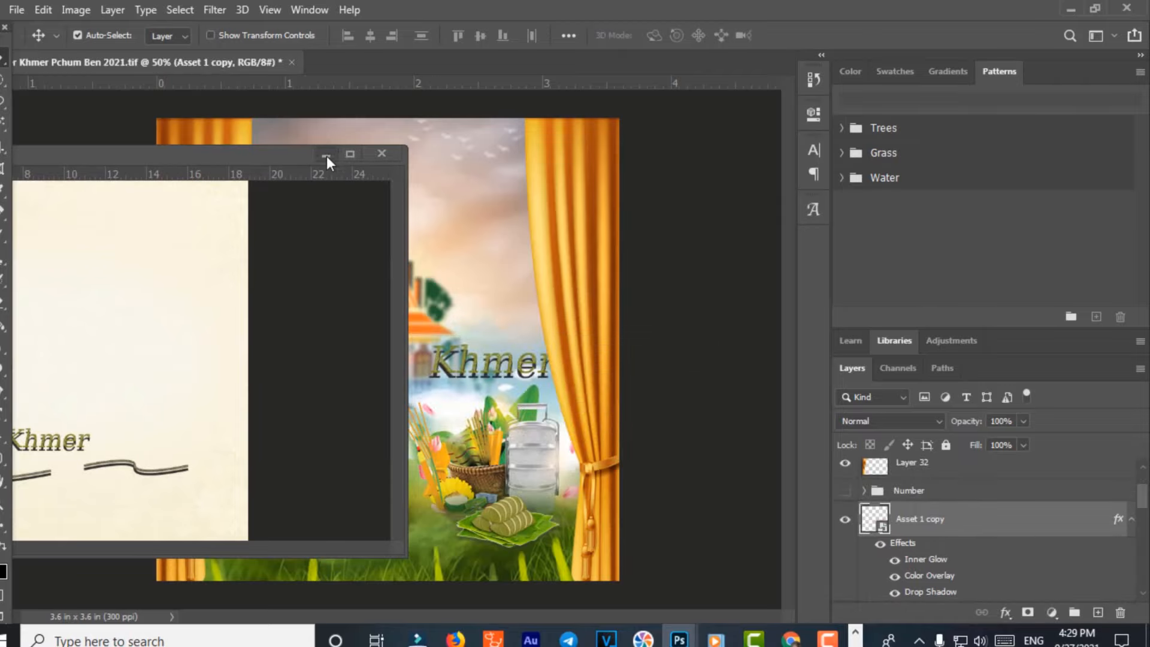
{"action": "left_click", "coordinate": [382, 153]}
{"action": "left_click", "coordinate": [557, 247]}
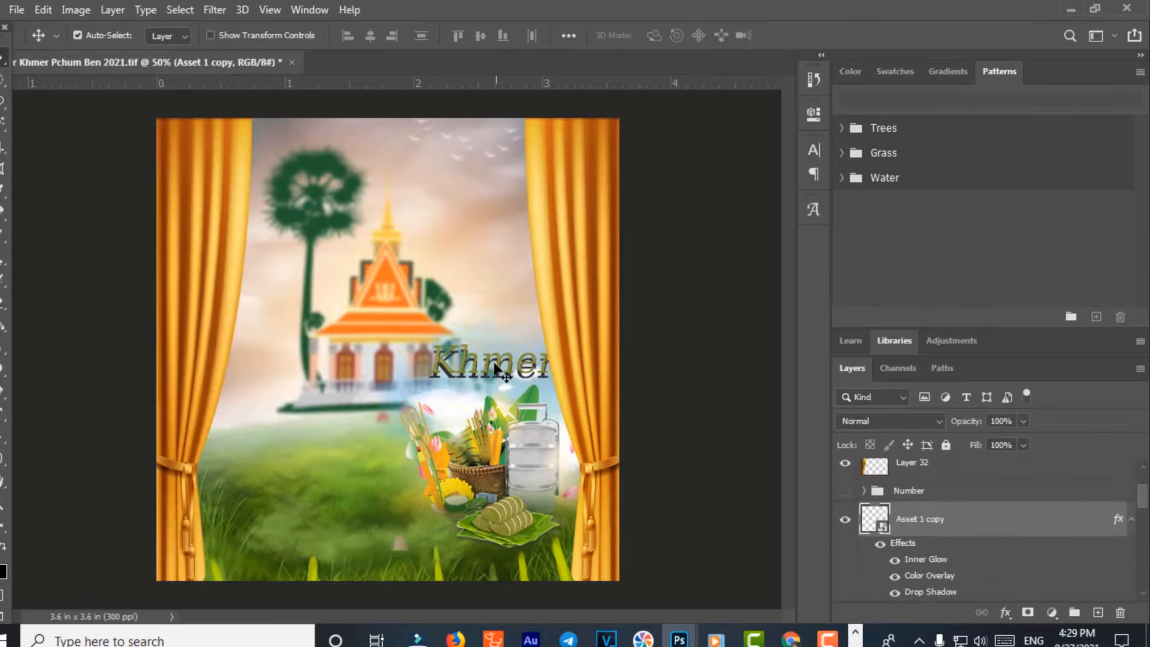
{"action": "left_click_drag", "start_coordinate": [507, 376], "coordinate": [313, 466]}
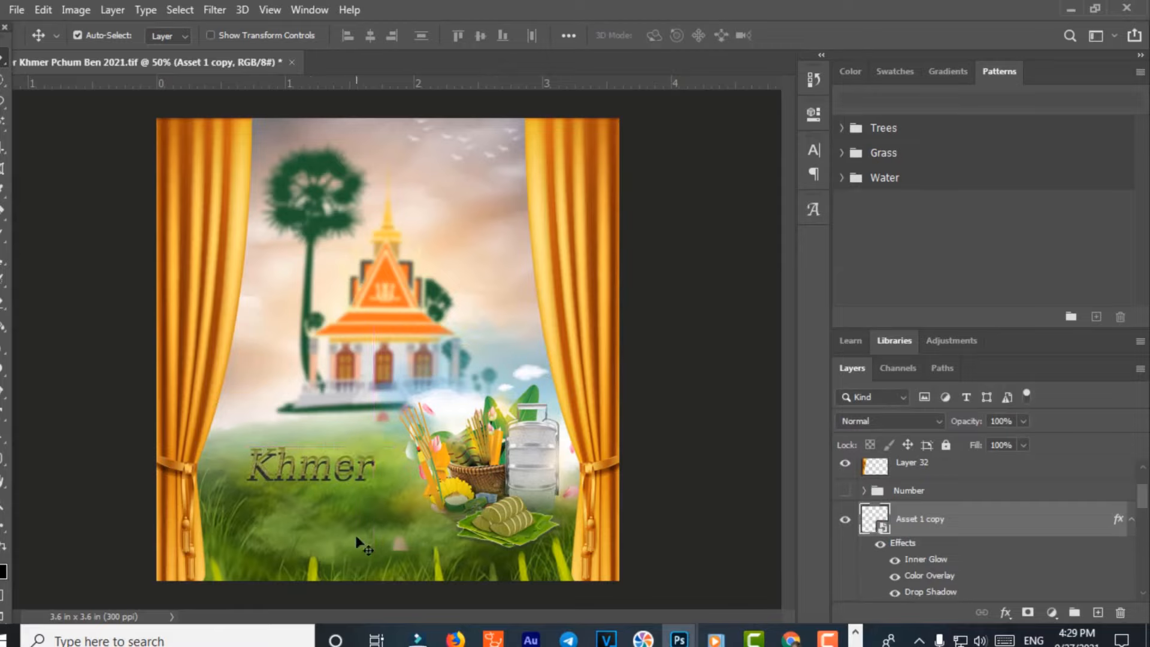
Open the contents of the banner's Asset 1 copy, add an empty text layer, and delete the rasterized Khmer lettering on Layer 1
{"action": "double_click", "coordinate": [881, 528]}
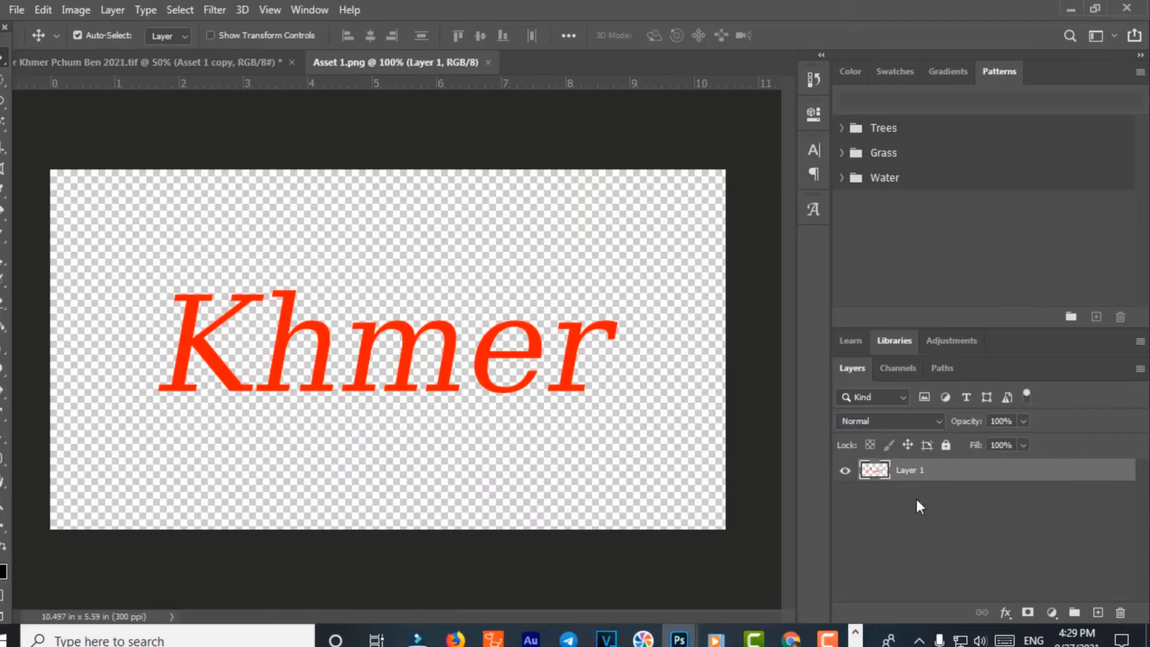
{"action": "left_click", "coordinate": [2, 418]}
{"action": "left_click", "coordinate": [468, 365]}
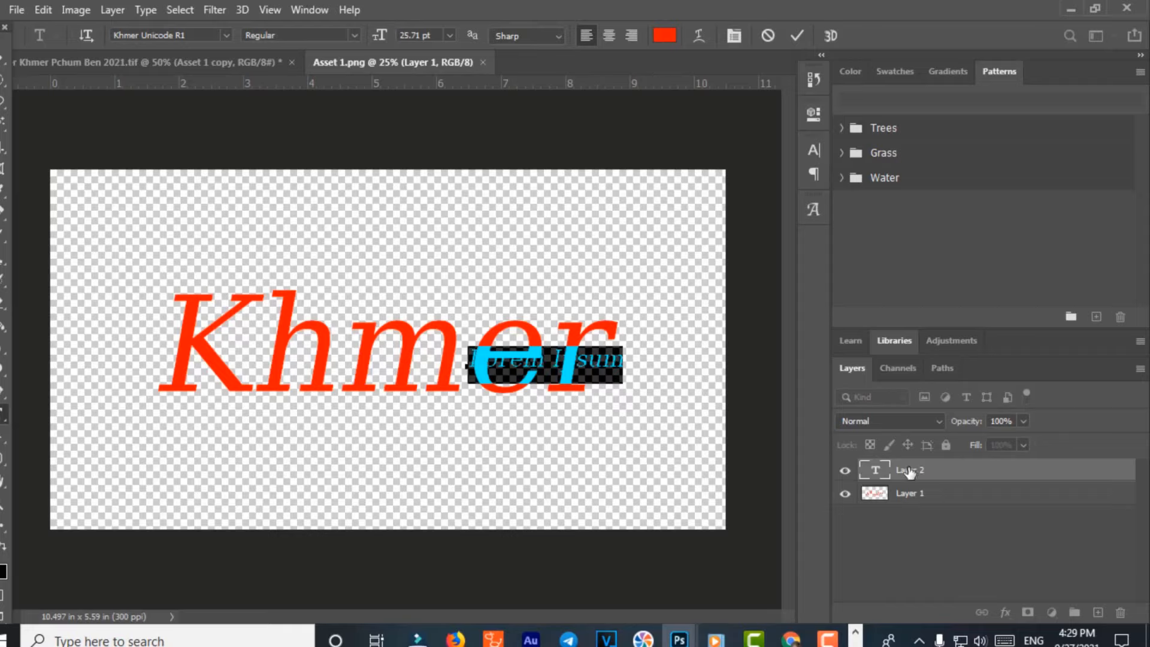
{"action": "key", "text": "BackSpace"}
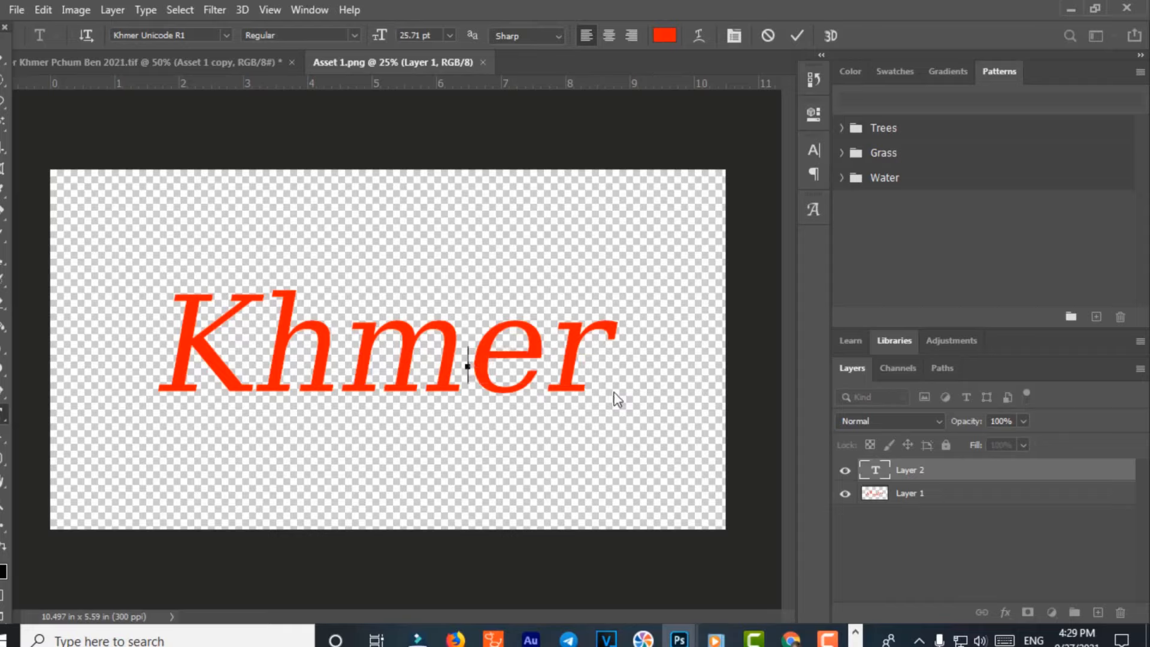
{"action": "left_click", "coordinate": [2, 64]}
{"action": "left_click", "coordinate": [918, 499]}
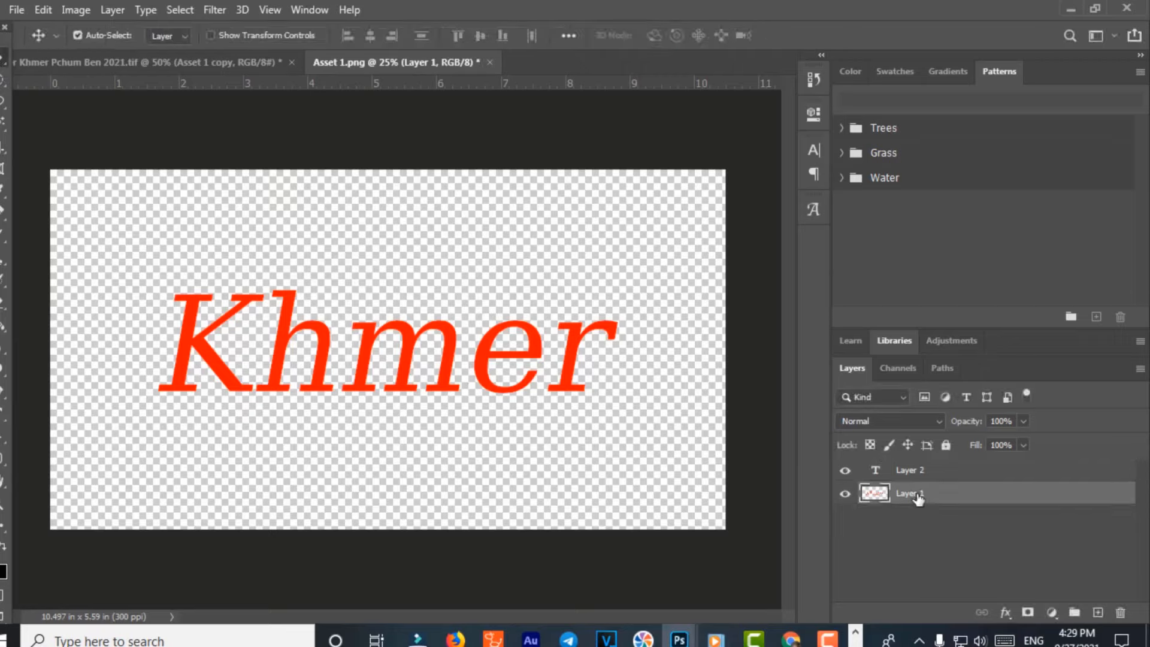
{"action": "key", "text": "Delete"}
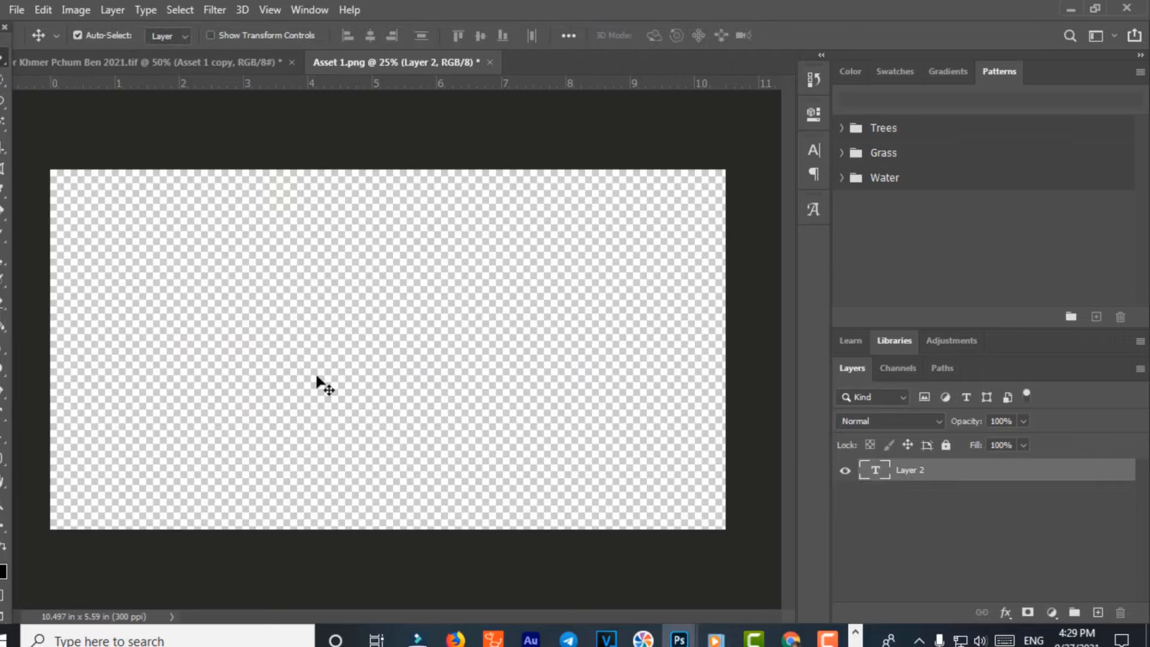
Add a new "Khmer" text layer near the middle of the canvas and delete the empty text Layer 2
{"action": "left_click", "coordinate": [5, 414]}
{"action": "left_click", "coordinate": [381, 385]}
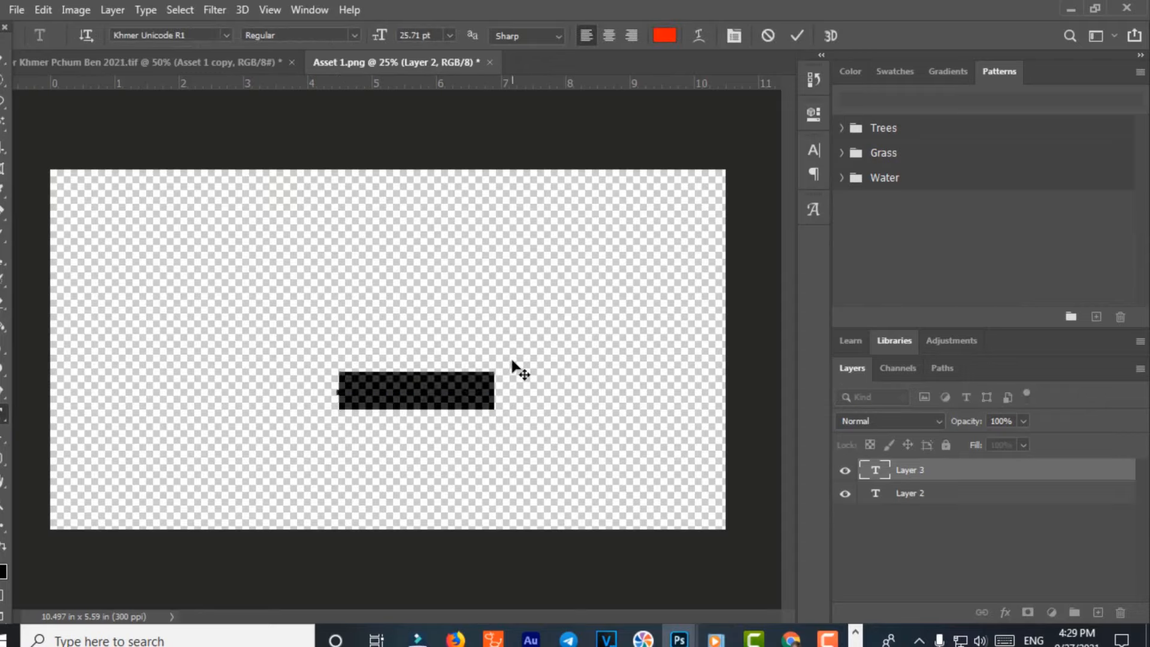
{"action": "type", "text": "Km"}
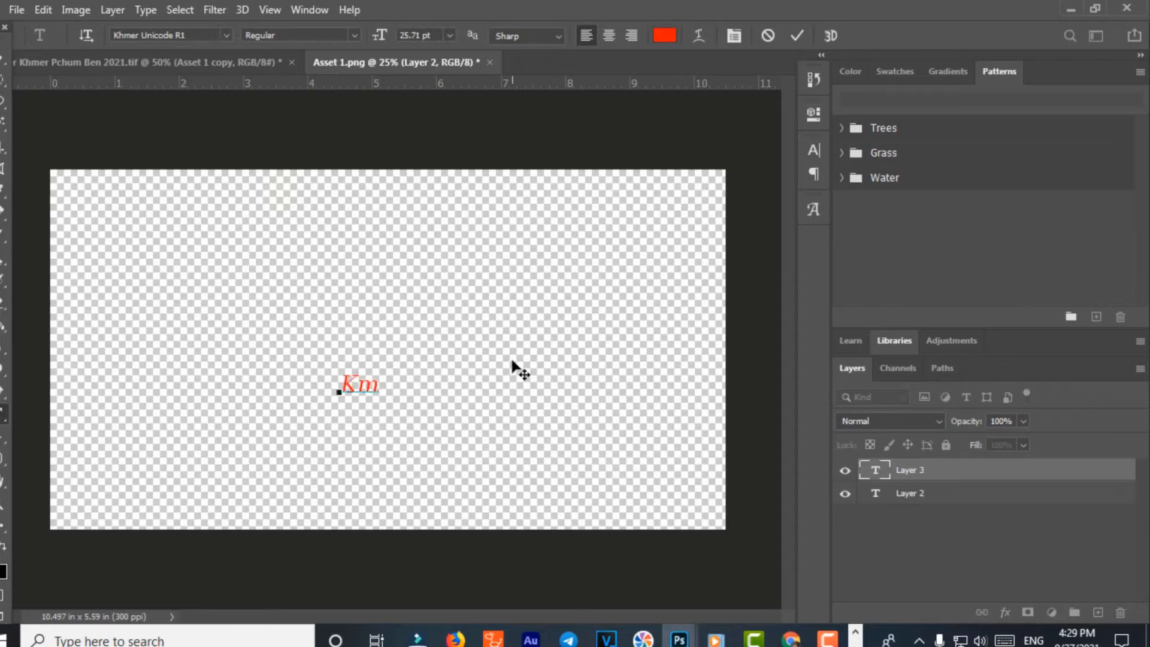
{"action": "key", "text": "BackSpace"}
{"action": "type", "text": "hmer"}
{"action": "left_click", "coordinate": [905, 502]}
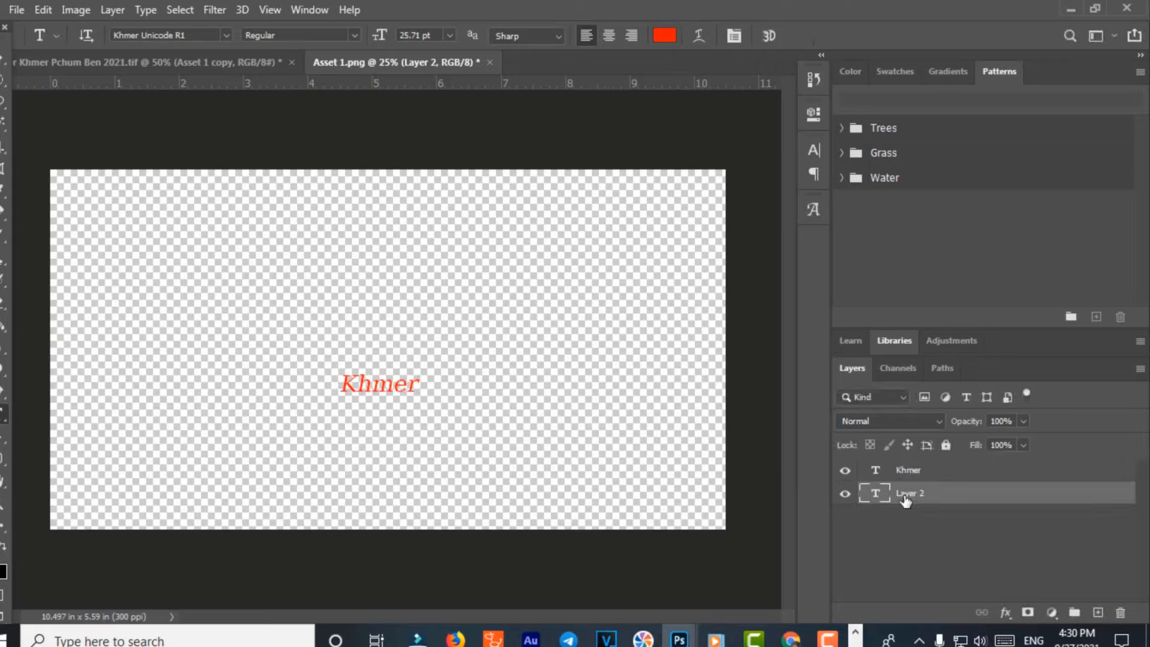
{"action": "key", "text": "Delete"}
Change the font of the whole Khmer text to VNI-Bazooka
{"action": "left_click", "coordinate": [392, 384]}
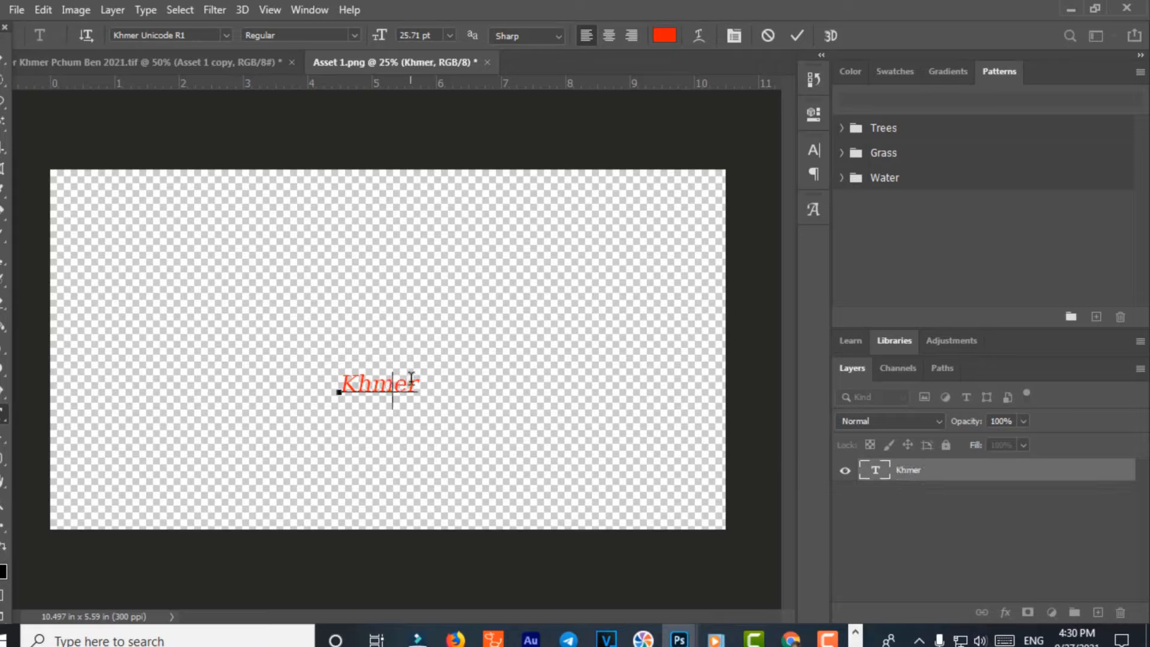
{"action": "key", "text": "ctrl+a"}
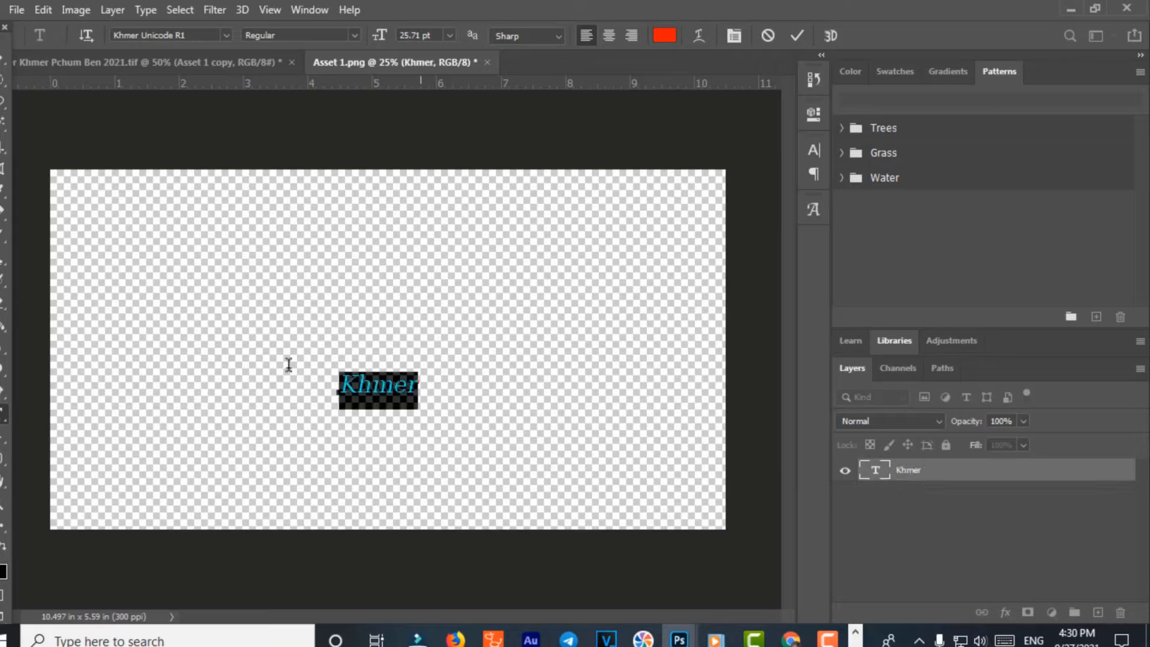
{"action": "left_click", "coordinate": [225, 34]}
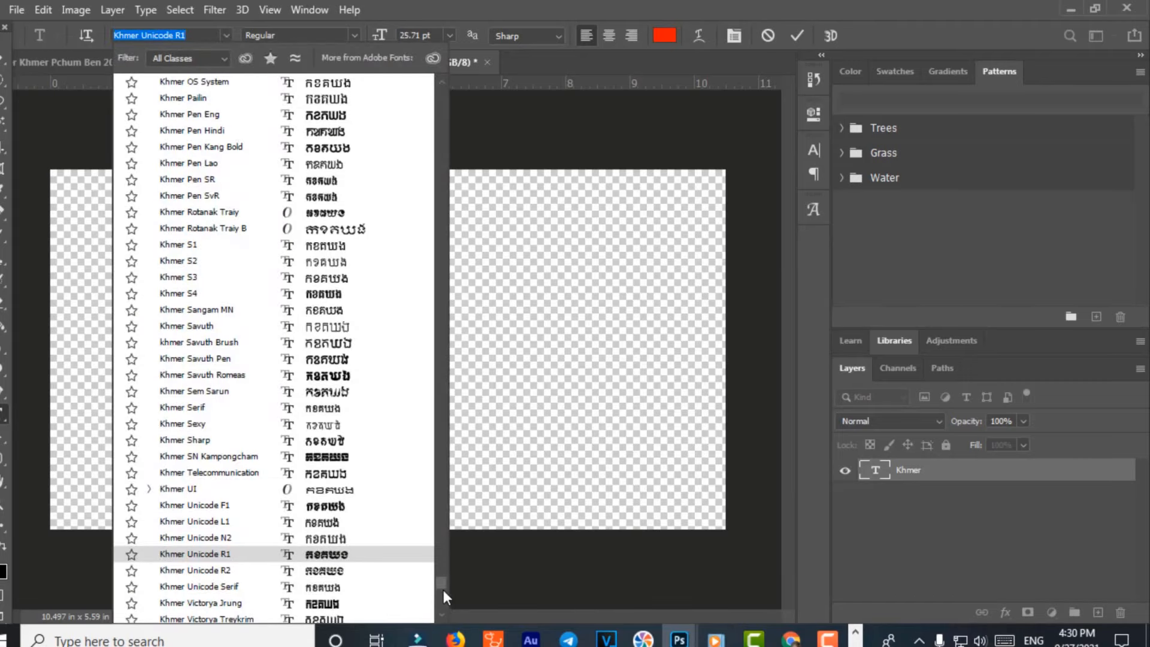
{"action": "left_click_drag", "start_coordinate": [443, 592], "coordinate": [437, 95]}
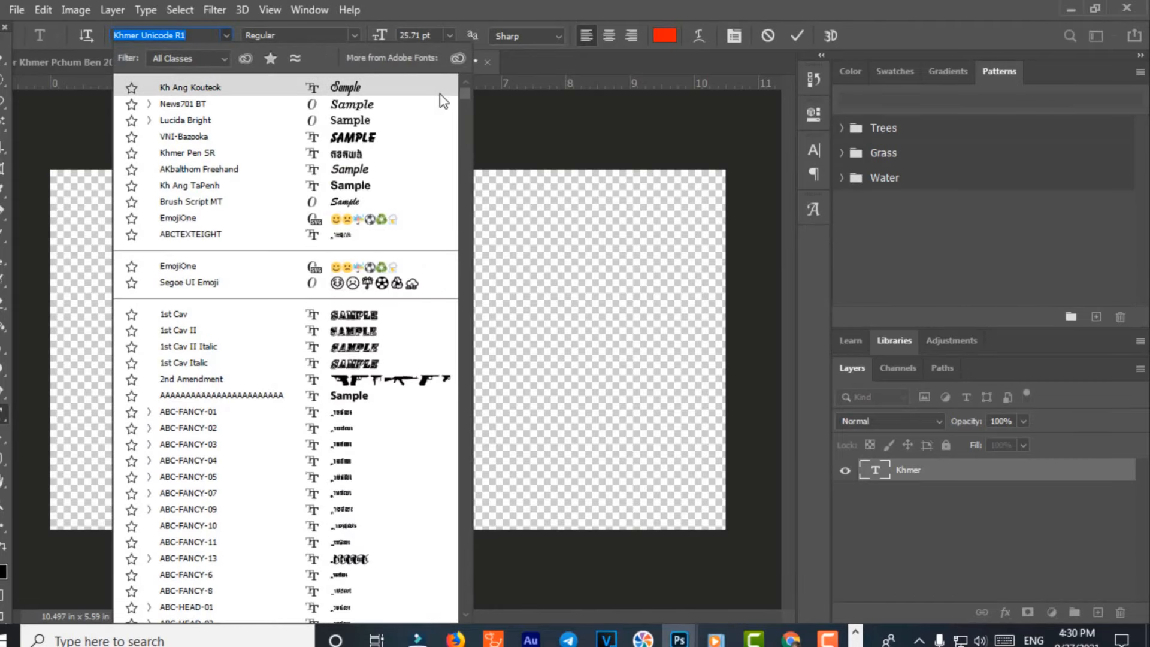
{"action": "left_click", "coordinate": [346, 139]}
{"action": "left_click", "coordinate": [2, 60]}
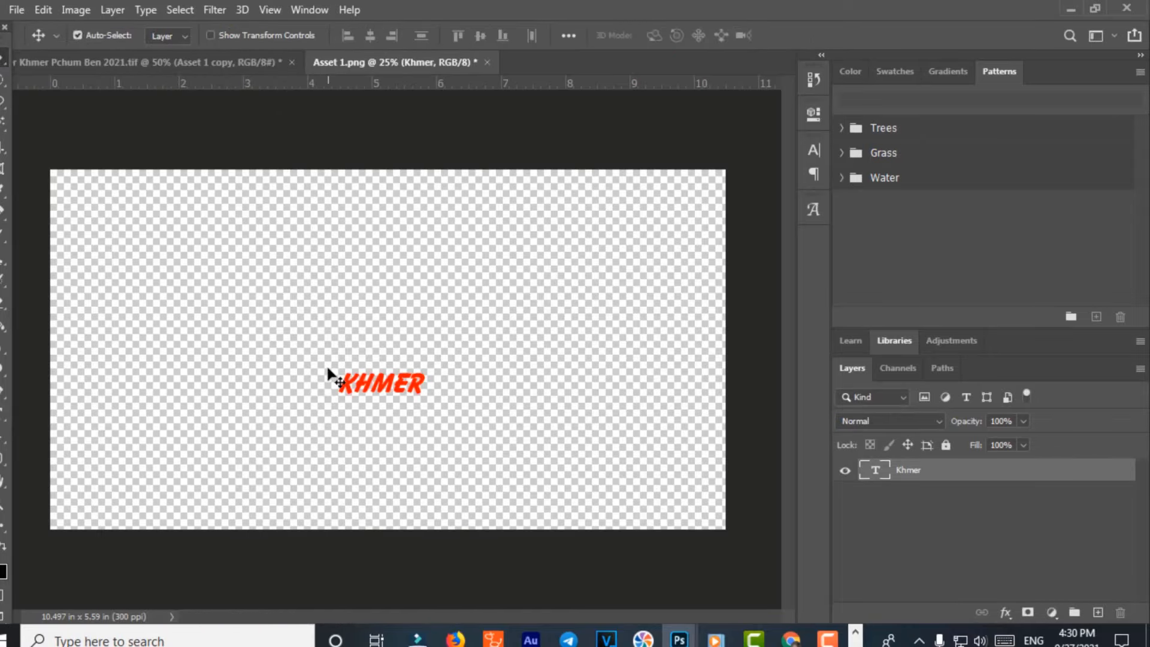
Enlarge the Khmer text to about 338%, shift it toward the canvas's left half, then save and close the smart object
{"action": "key", "text": "ctrl+t"}
{"action": "left_click_drag", "start_coordinate": [426, 369], "coordinate": [689, 210]}
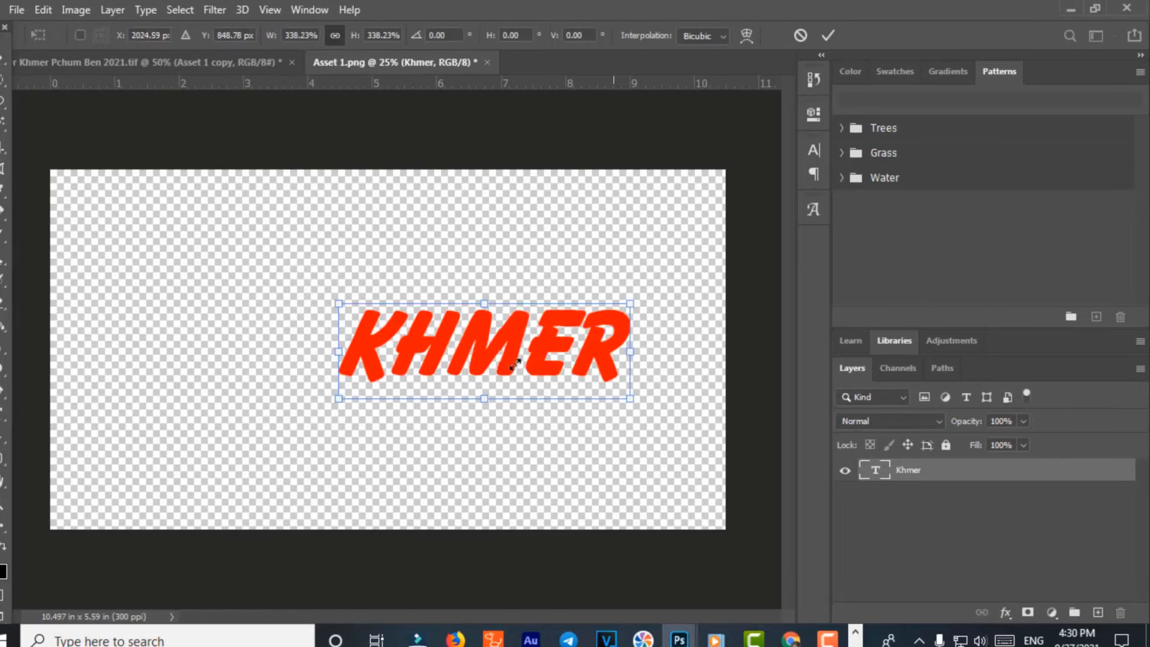
{"action": "left_click_drag", "start_coordinate": [379, 356], "coordinate": [219, 369]}
{"action": "key", "text": "Return"}
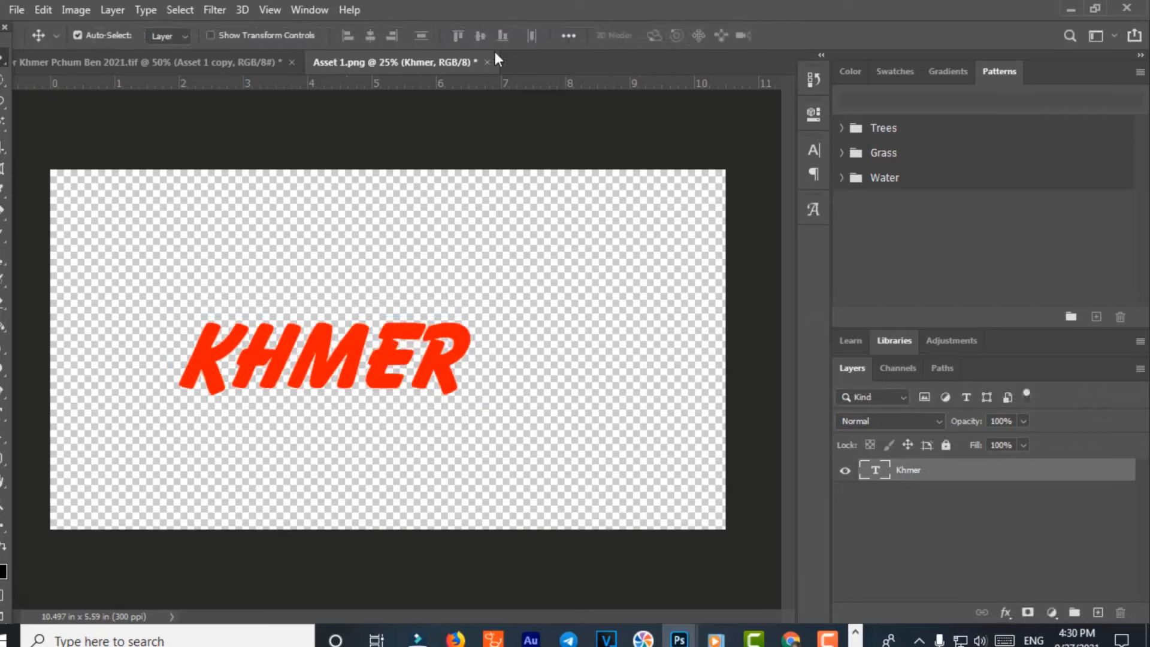
{"action": "left_click", "coordinate": [487, 62]}
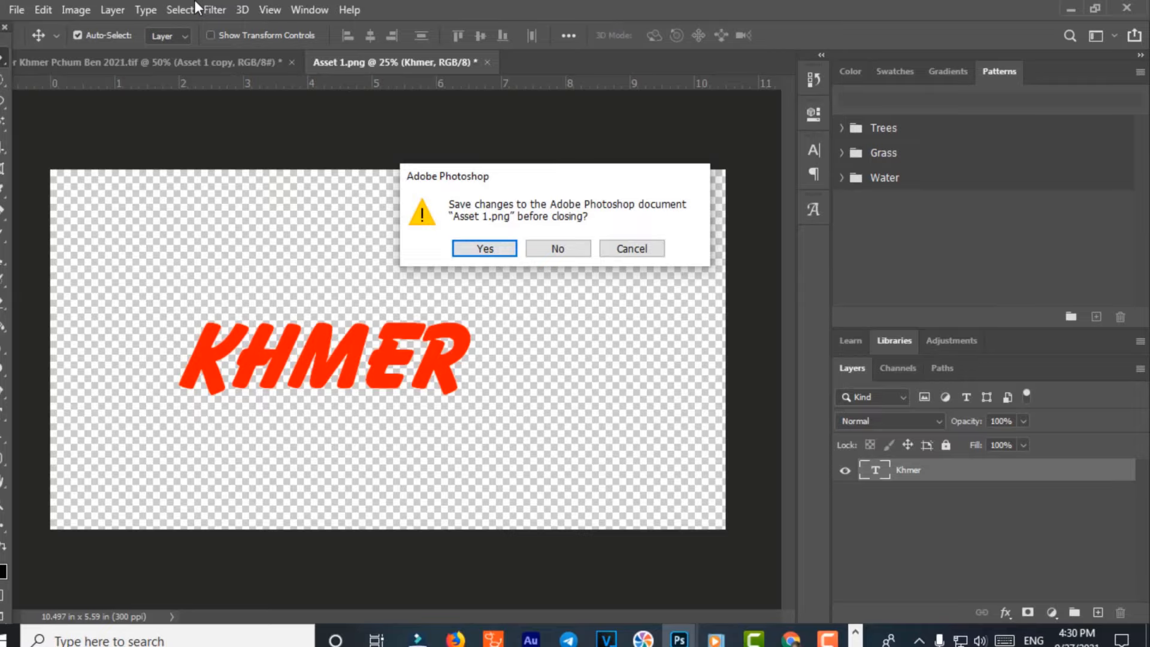
{"action": "left_click", "coordinate": [487, 252]}
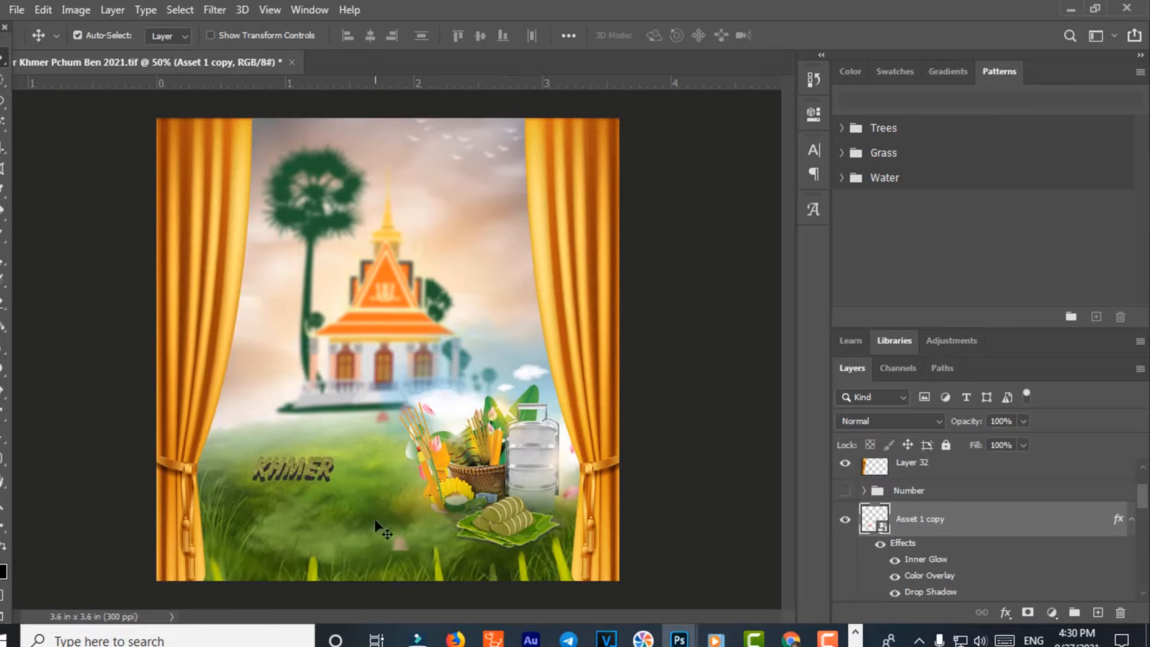
Scale the banner's Asset 1 copy lettering to about 23.78% and position it on the grass beside the offerings
{"action": "key", "text": "ctrl+t"}
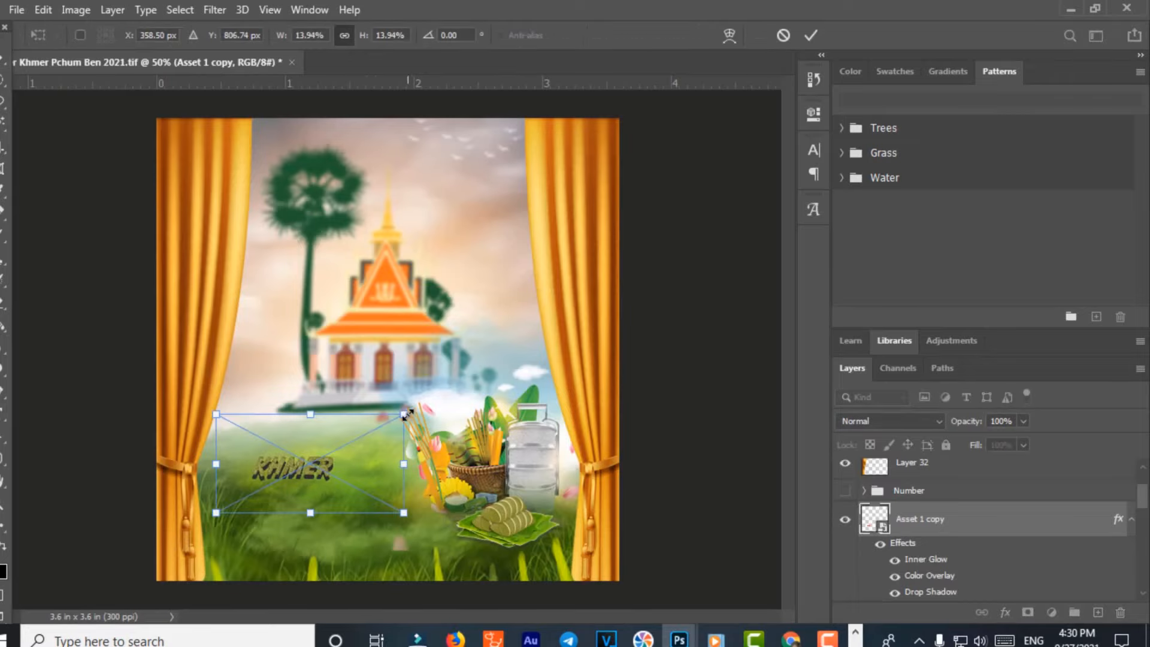
{"action": "left_click_drag", "start_coordinate": [404, 414], "coordinate": [538, 344]}
{"action": "left_click_drag", "start_coordinate": [357, 437], "coordinate": [323, 448]}
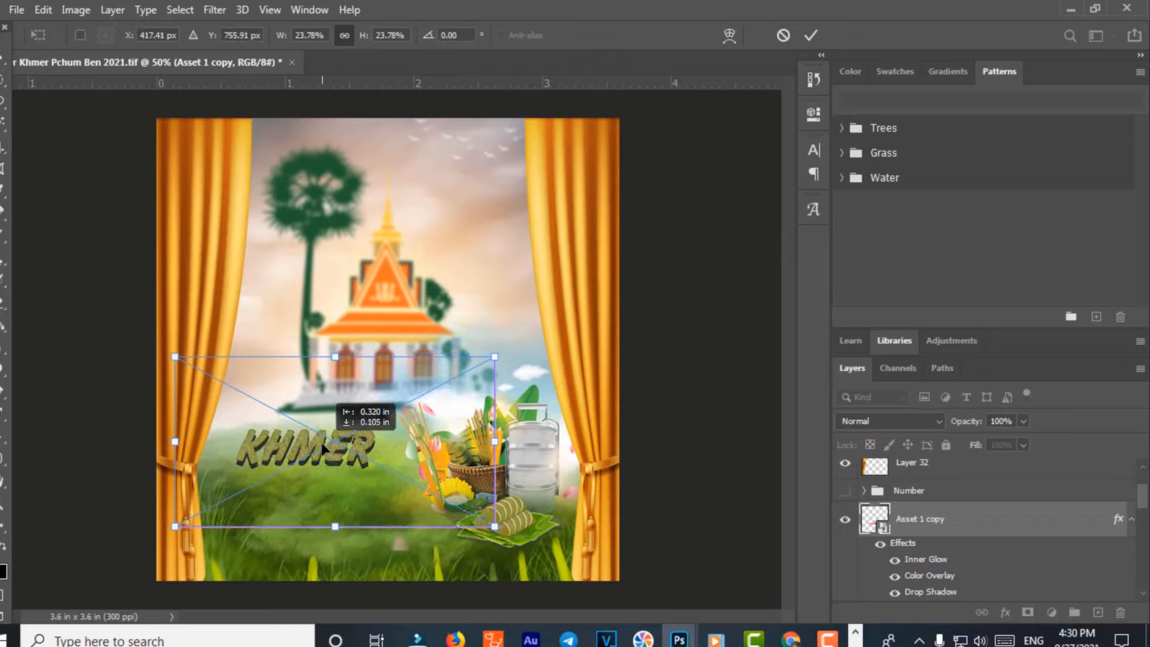
{"action": "key", "text": "Return"}
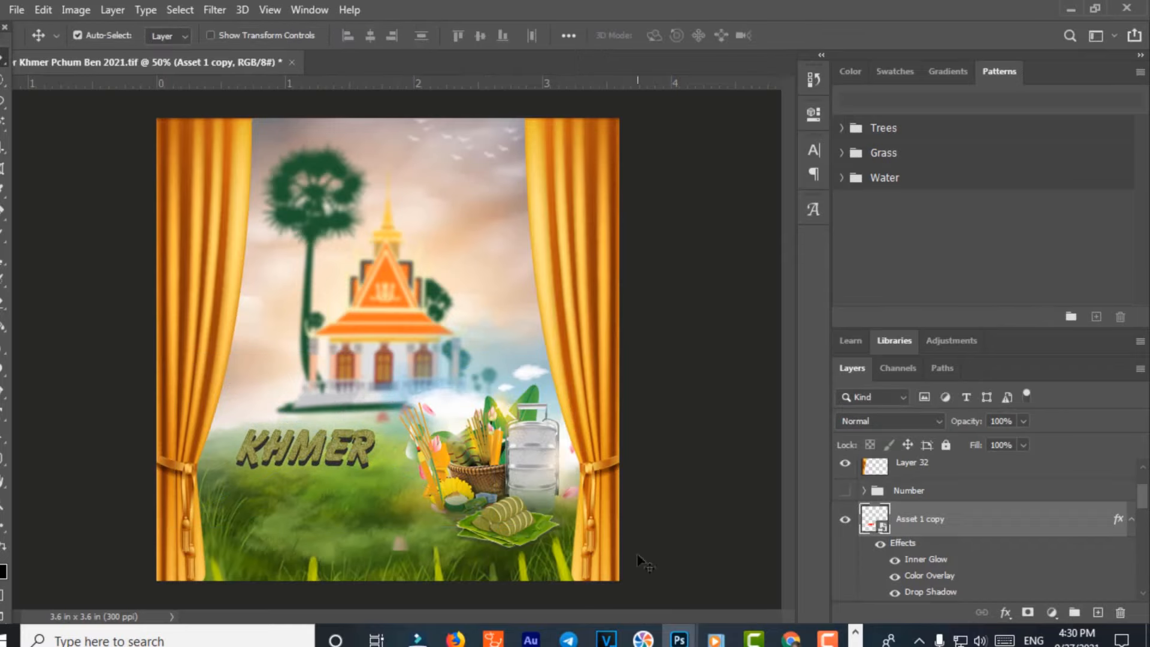
Check the file name of the 2021 Khmer Pchum Ben poster TIF in the desktop's Khmer-Phnum-Ben-Day folder, then return to Photoshop
{"action": "left_click", "coordinate": [1067, 8]}
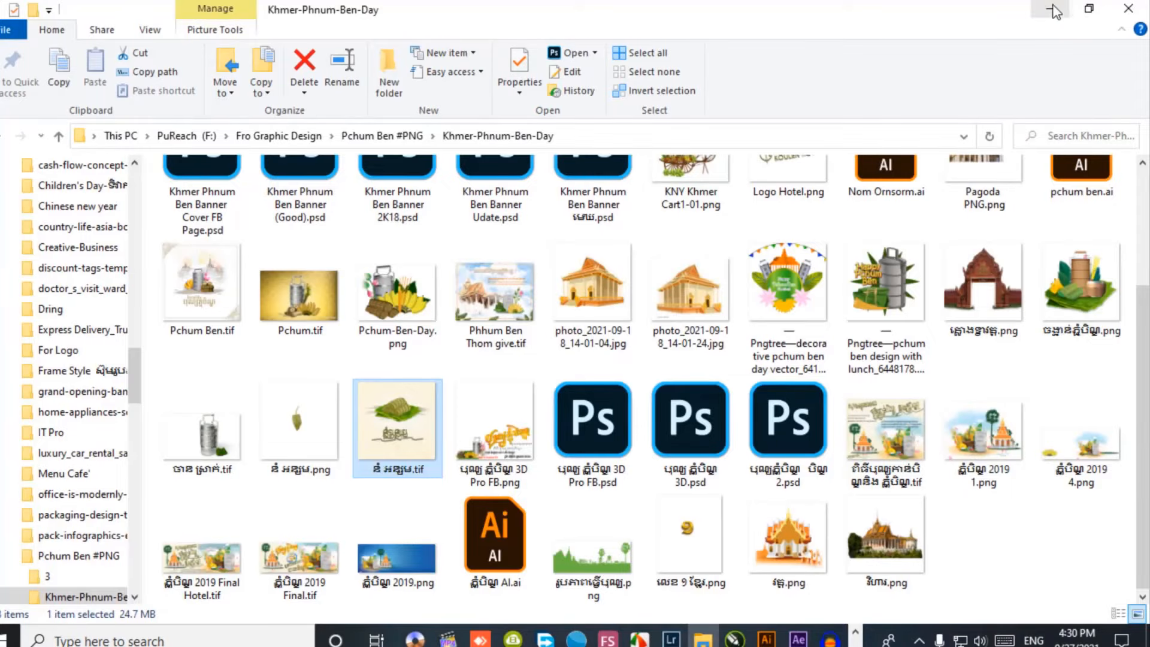
{"action": "left_click", "coordinate": [1062, 11]}
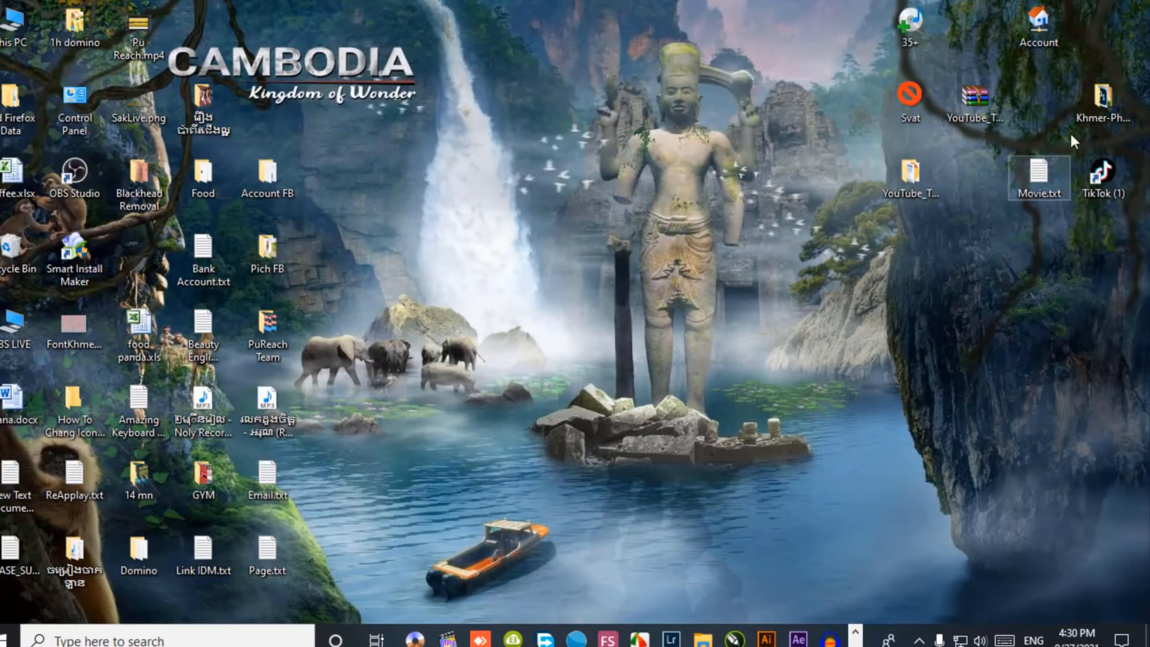
{"action": "double_click", "coordinate": [1096, 105]}
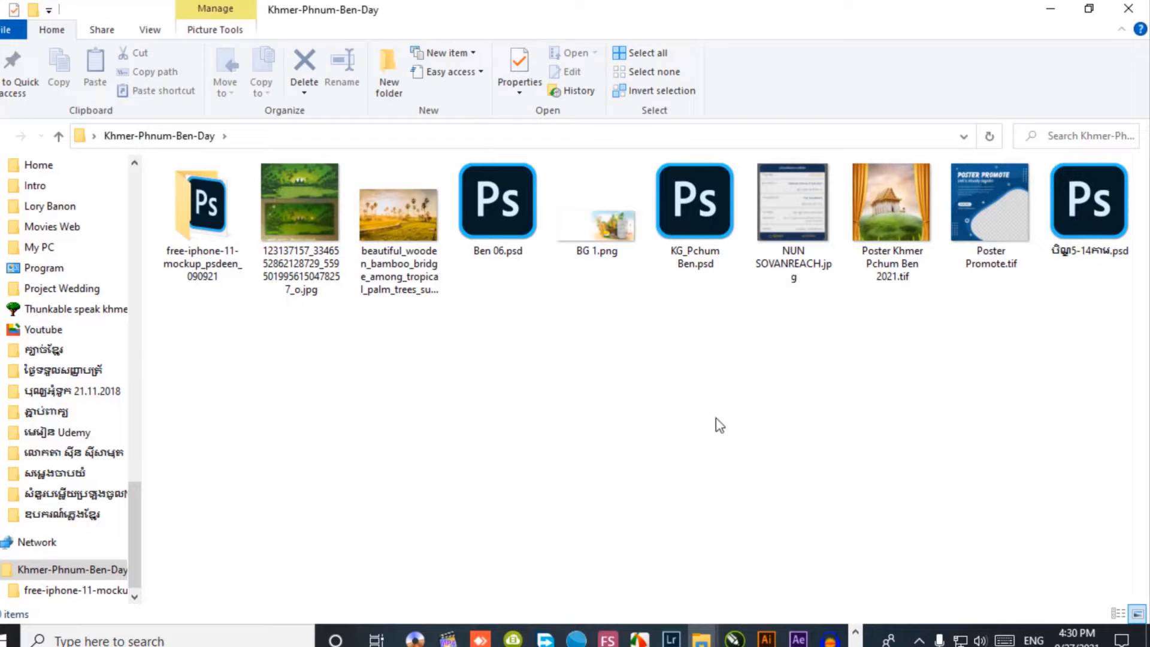
{"action": "left_click", "coordinate": [923, 263]}
{"action": "left_click", "coordinate": [908, 255]}
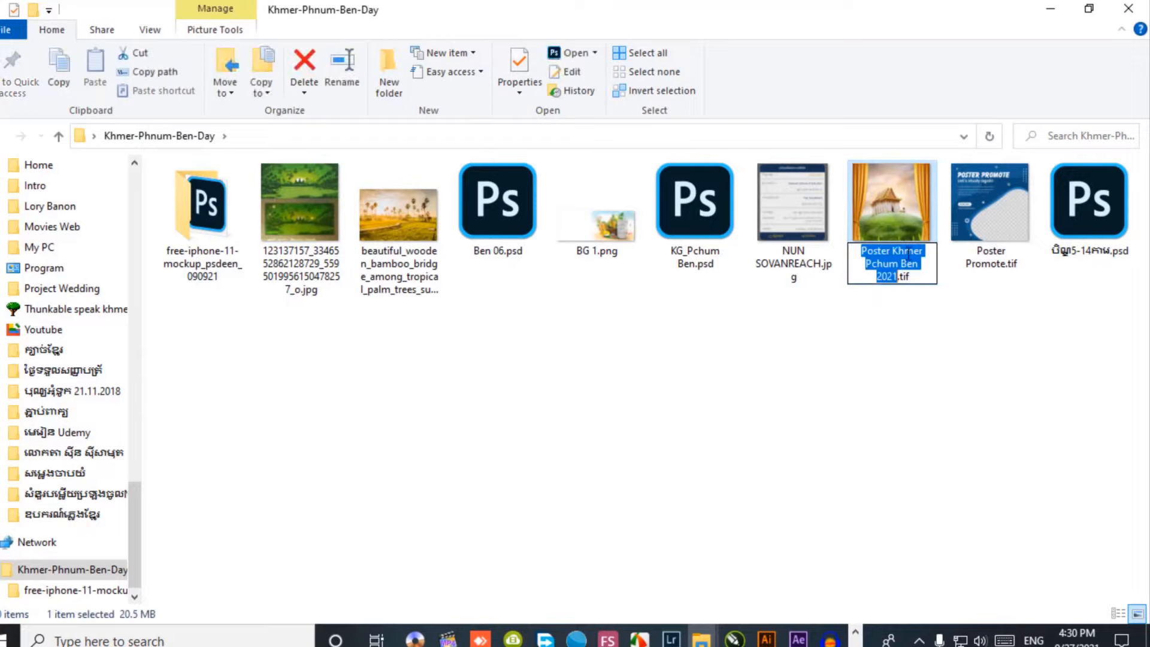
{"action": "left_click_drag", "start_coordinate": [921, 263], "coordinate": [868, 264]}
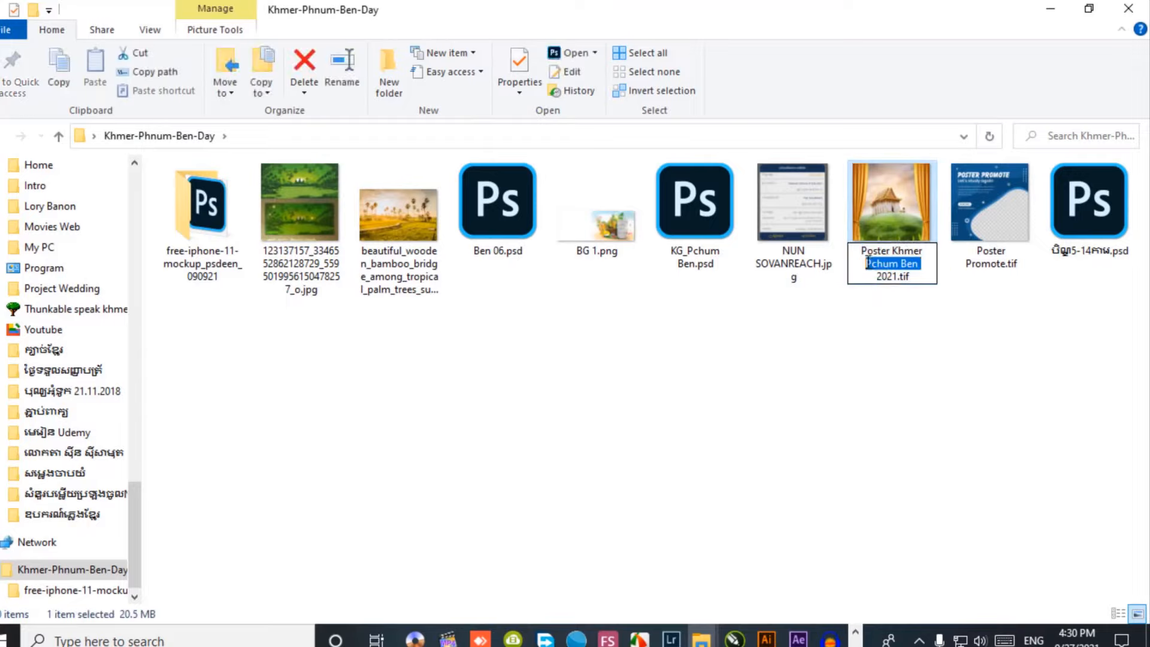
{"action": "left_click", "coordinate": [1050, 8]}
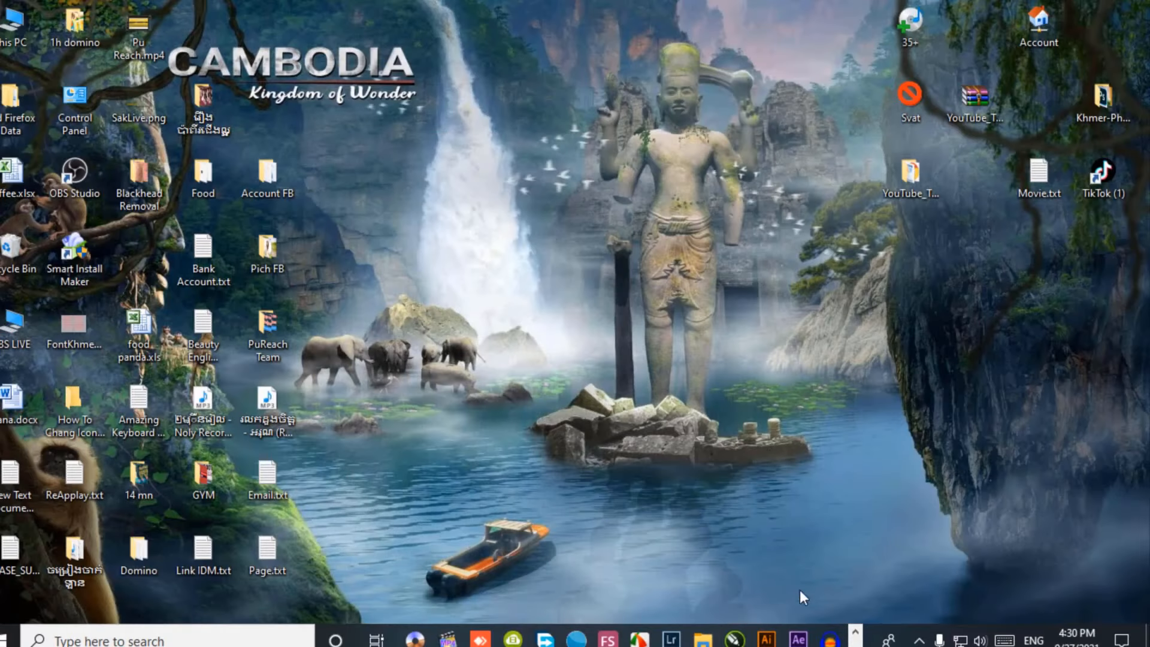
{"action": "left_click", "coordinate": [854, 634]}
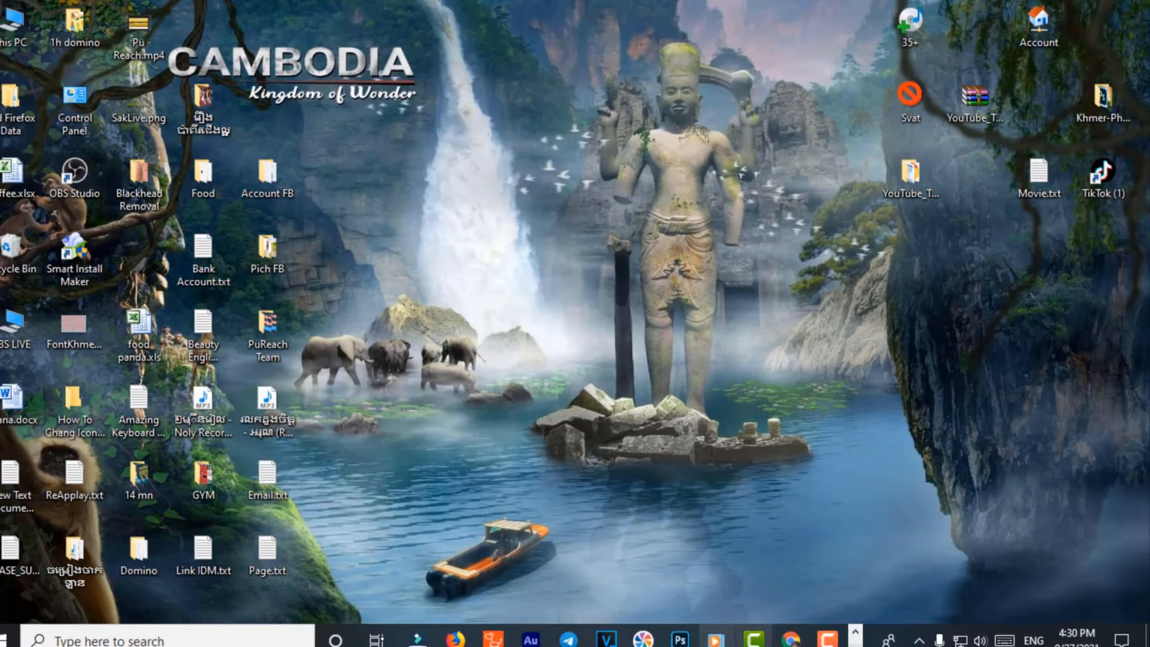
{"action": "left_click", "coordinate": [681, 640]}
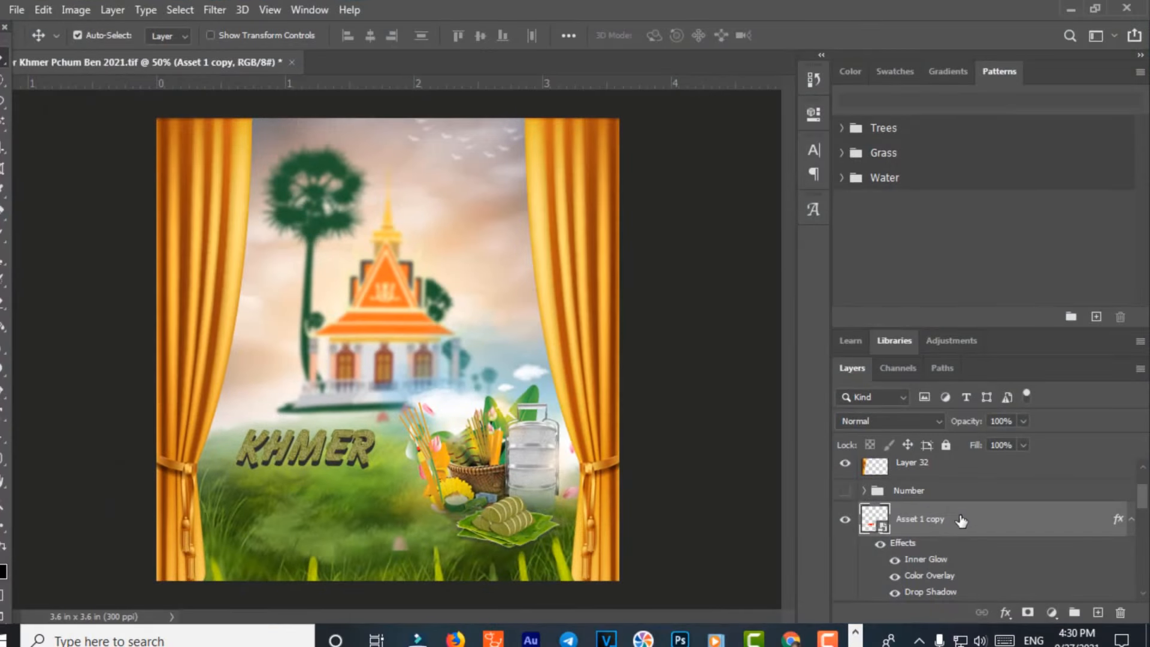
Duplicate the Asset 1 copy lettering and place the duplicate on the grass directly below the original
{"action": "left_click_drag", "start_coordinate": [961, 521], "coordinate": [1098, 613]}
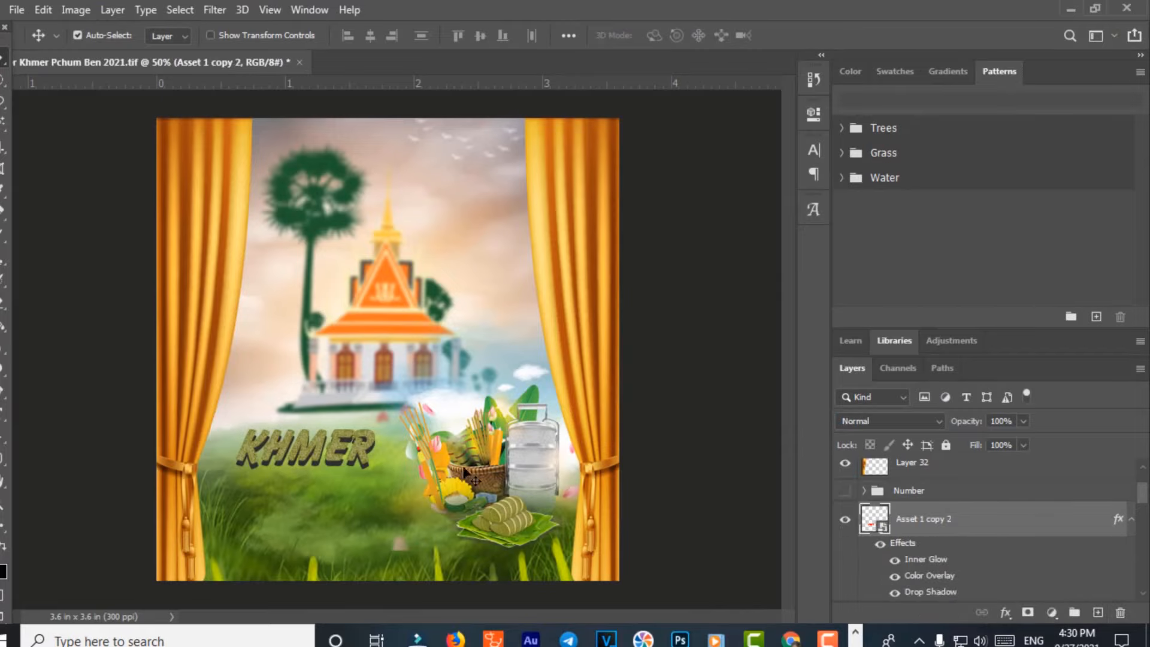
{"action": "left_click_drag", "start_coordinate": [335, 471], "coordinate": [333, 512]}
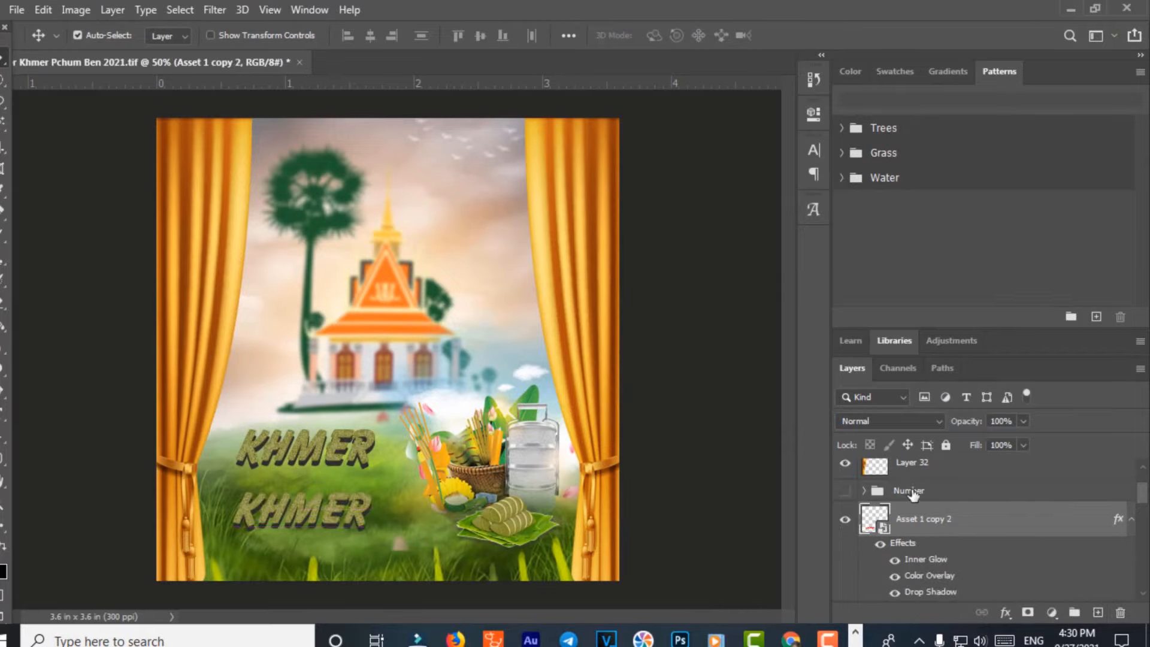
Open the contents of Asset 1 copy 2, add a "Pchum Ben" text layer, and delete the rasterized Khmer lettering on Layer 1
{"action": "double_click", "coordinate": [881, 530]}
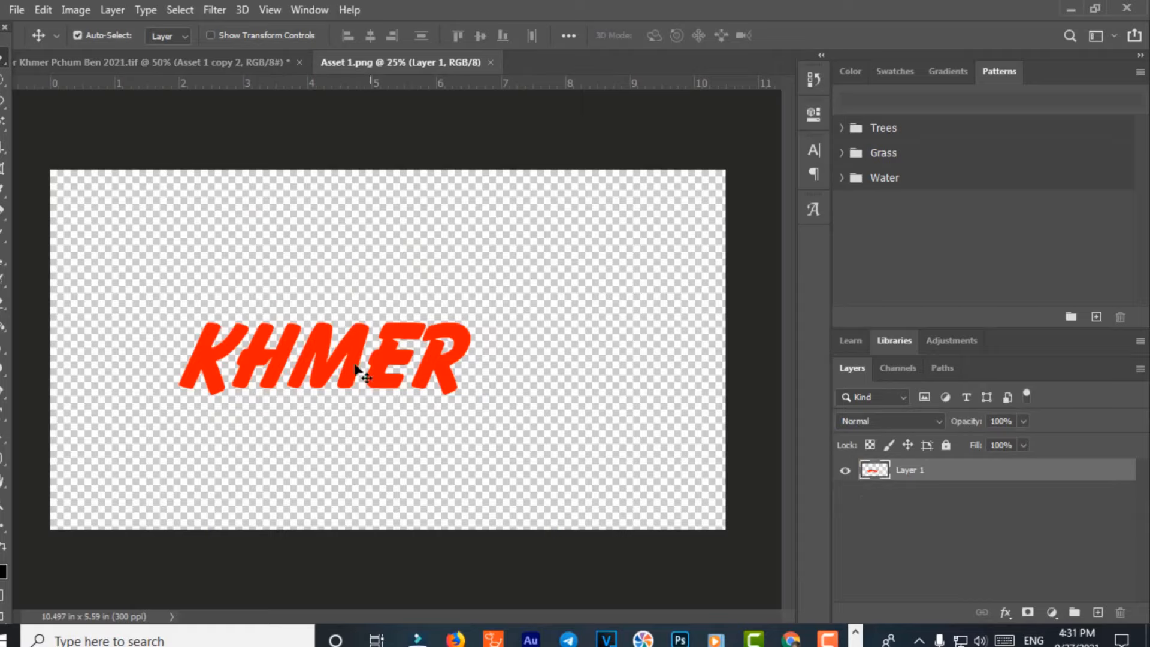
{"action": "left_click", "coordinate": [4, 413]}
{"action": "left_click", "coordinate": [118, 274]}
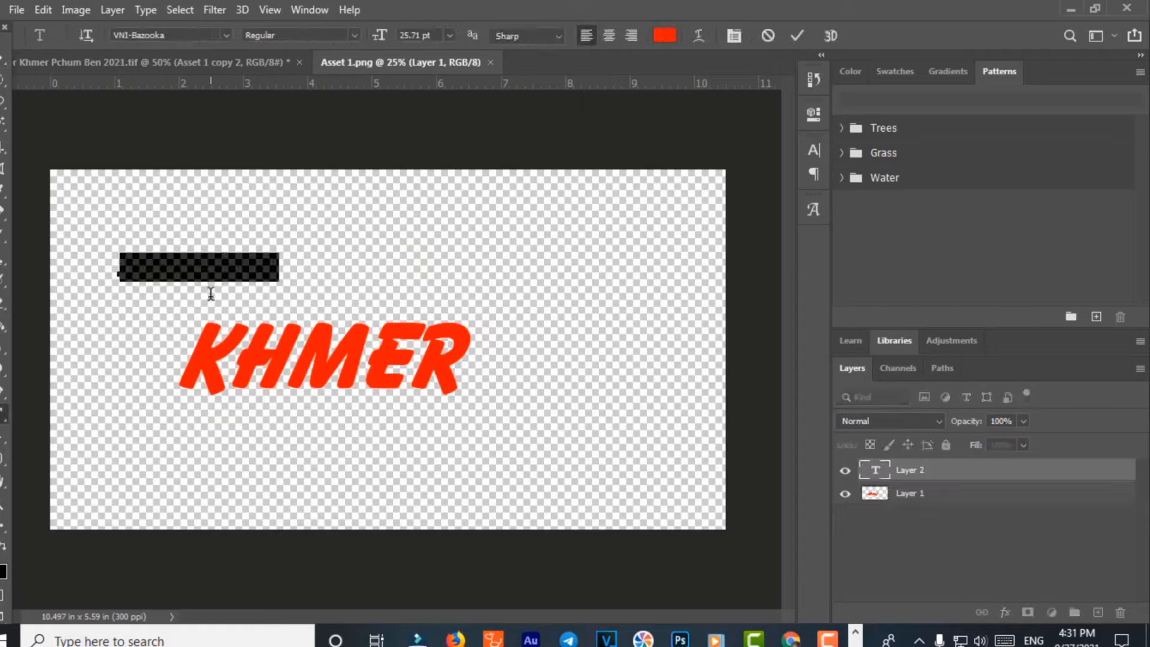
{"action": "type", "text": "PCHUM BEN"}
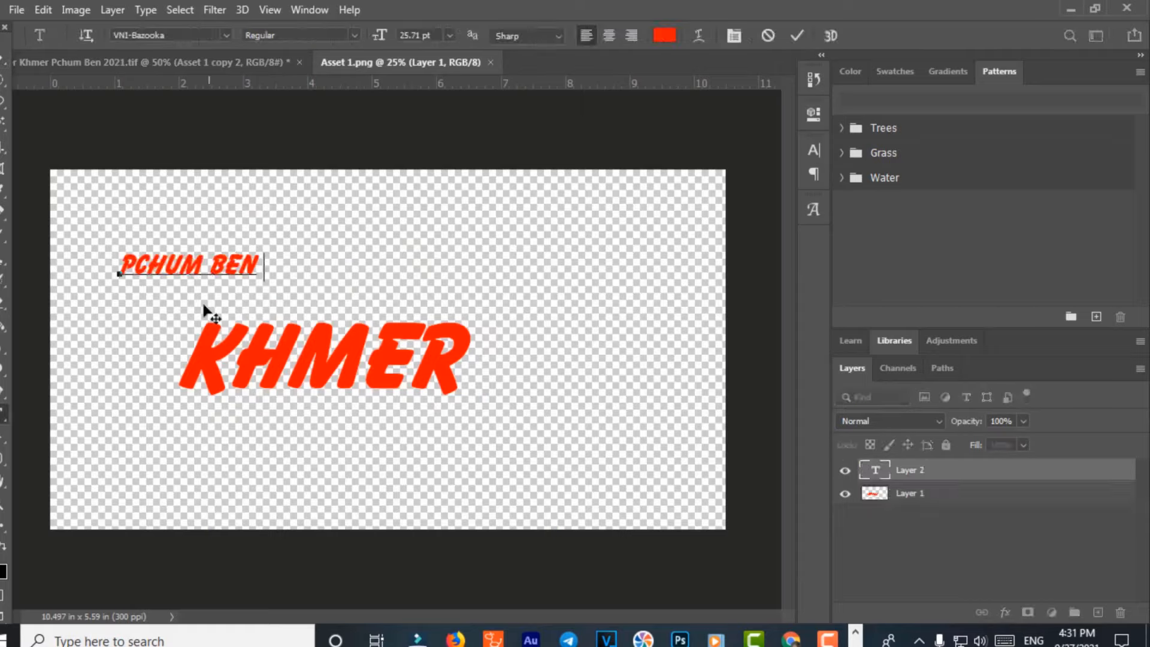
{"action": "left_click", "coordinate": [5, 56]}
{"action": "left_click", "coordinate": [270, 363]}
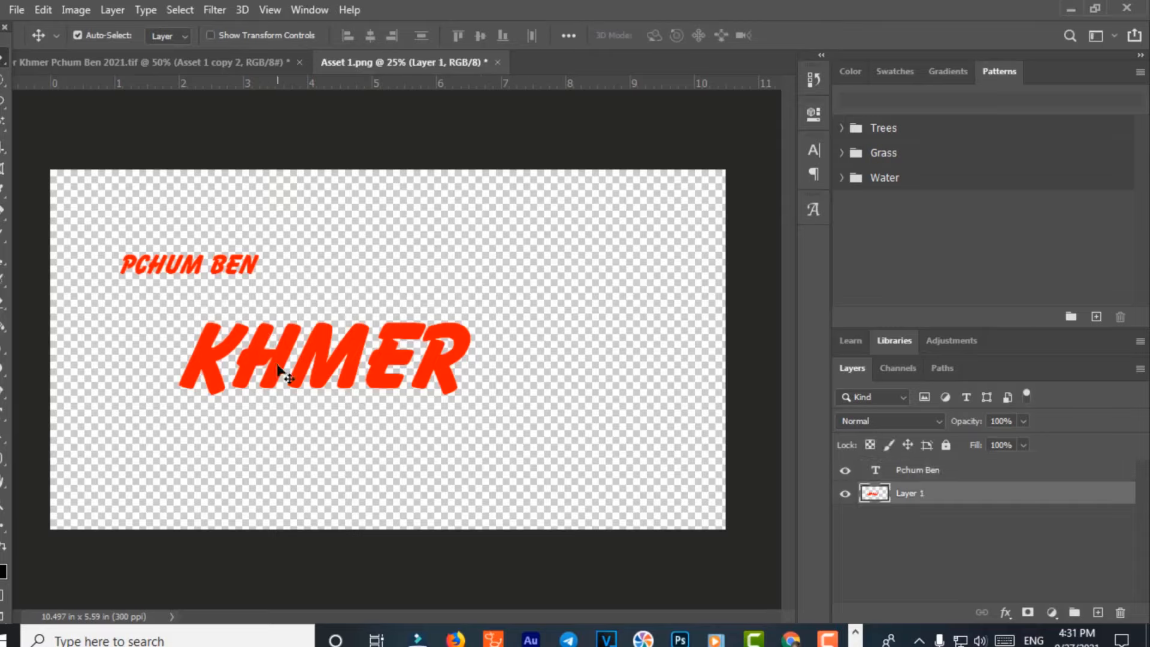
{"action": "key", "text": "Delete"}
Enlarge the Pchum Ben text to about 391%, place it across the canvas middle, then save and close the smart object
{"action": "left_click_drag", "start_coordinate": [259, 264], "coordinate": [747, 257]}
{"action": "key", "text": "ctrl+t"}
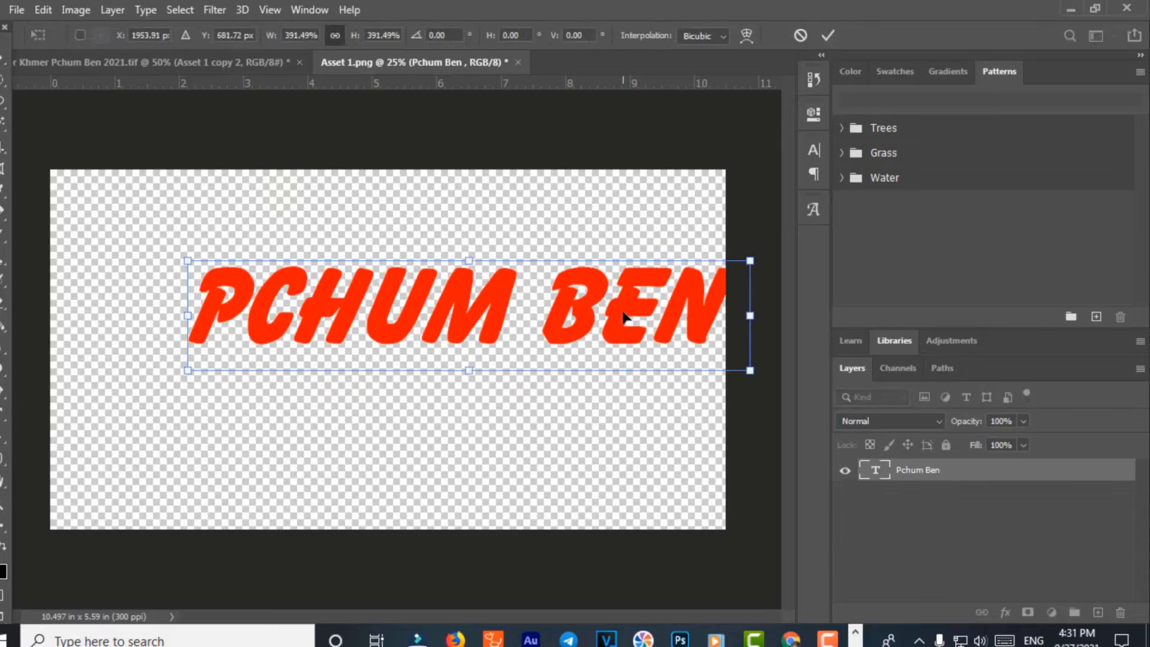
{"action": "left_click_drag", "start_coordinate": [609, 316], "coordinate": [532, 384]}
{"action": "key", "text": "Return"}
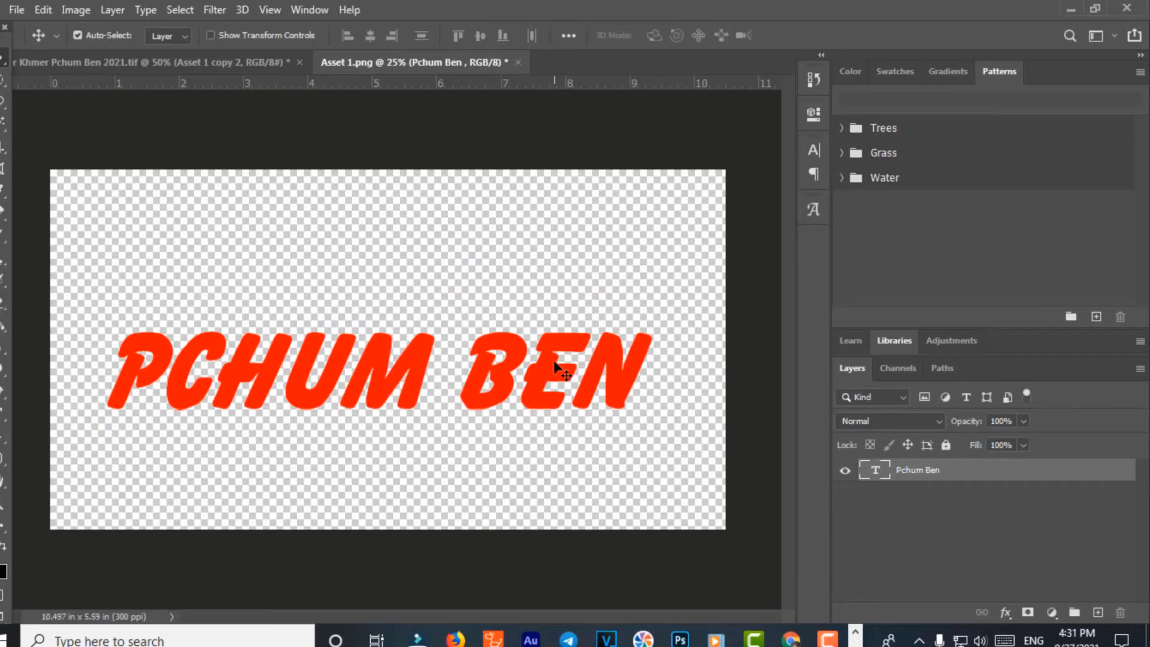
{"action": "left_click", "coordinate": [522, 63]}
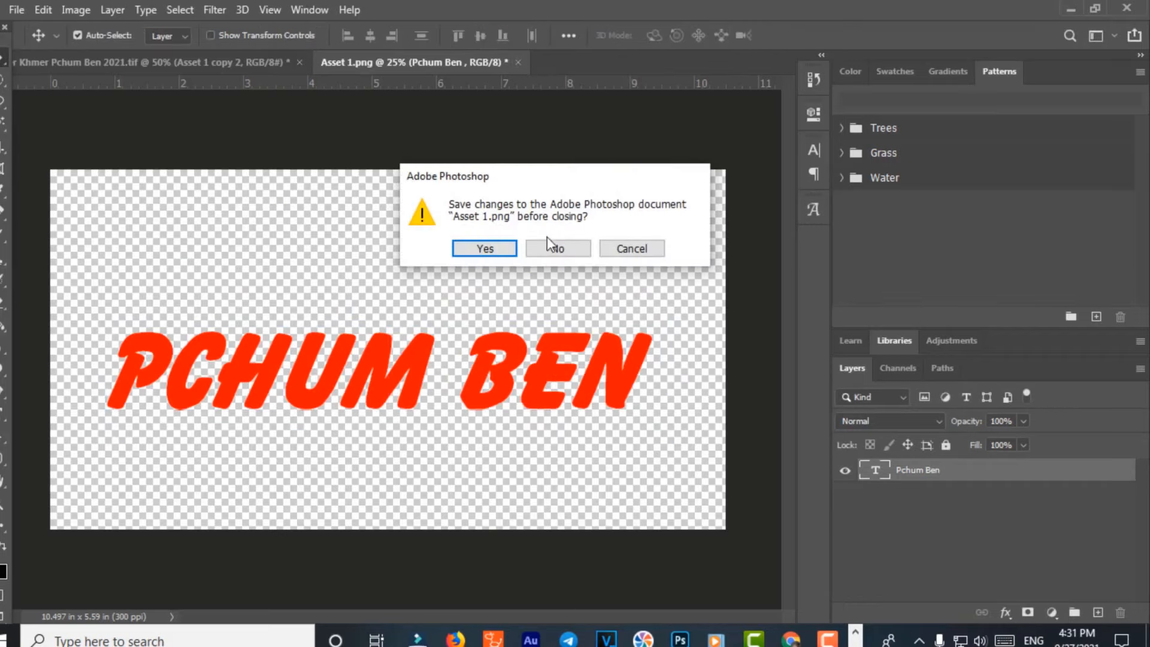
{"action": "left_click", "coordinate": [480, 248]}
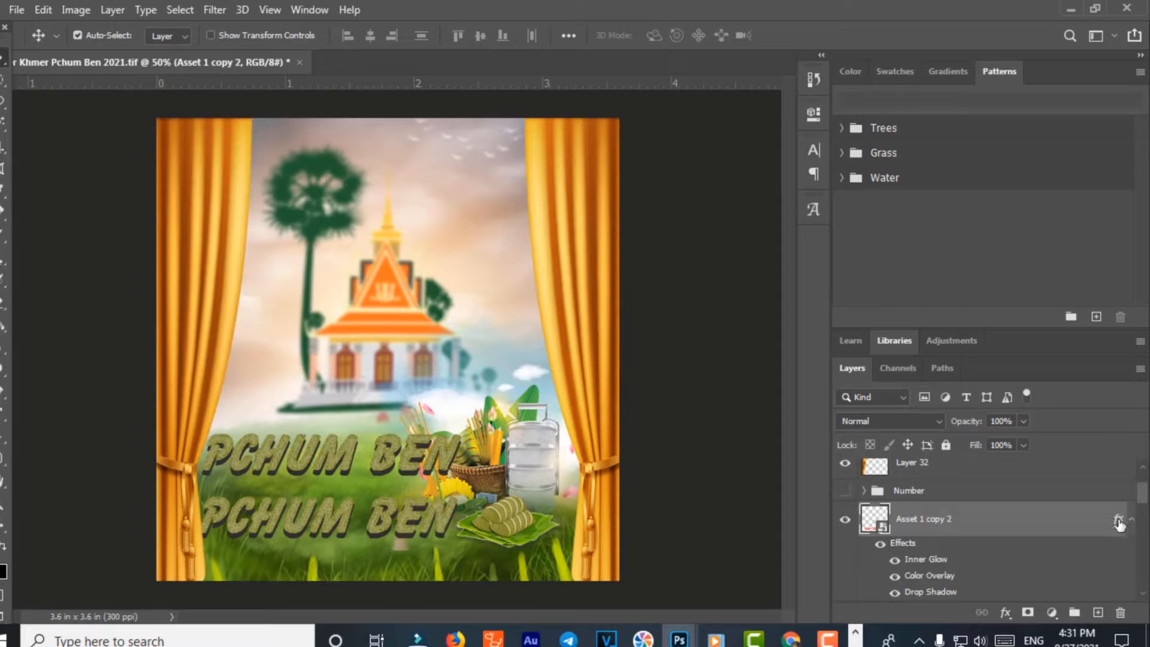
Shrink the Asset 1 copy 2 lettering and place it on the grass centred beneath the upper lettering
{"action": "scroll", "coordinate": [949, 550], "scroll_direction": "down", "scroll_amount": 2}
{"action": "scroll", "coordinate": [970, 578], "scroll_direction": "up", "scroll_amount": 1}
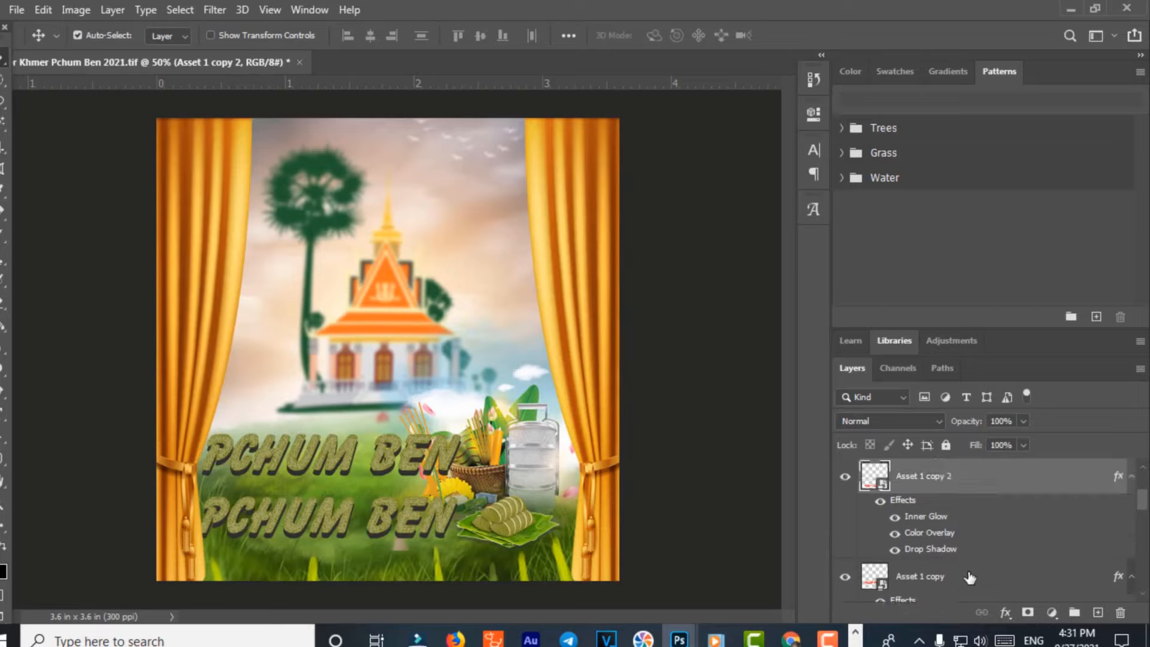
{"action": "key", "text": "ctrl"}
{"action": "key", "text": "ctrl+t"}
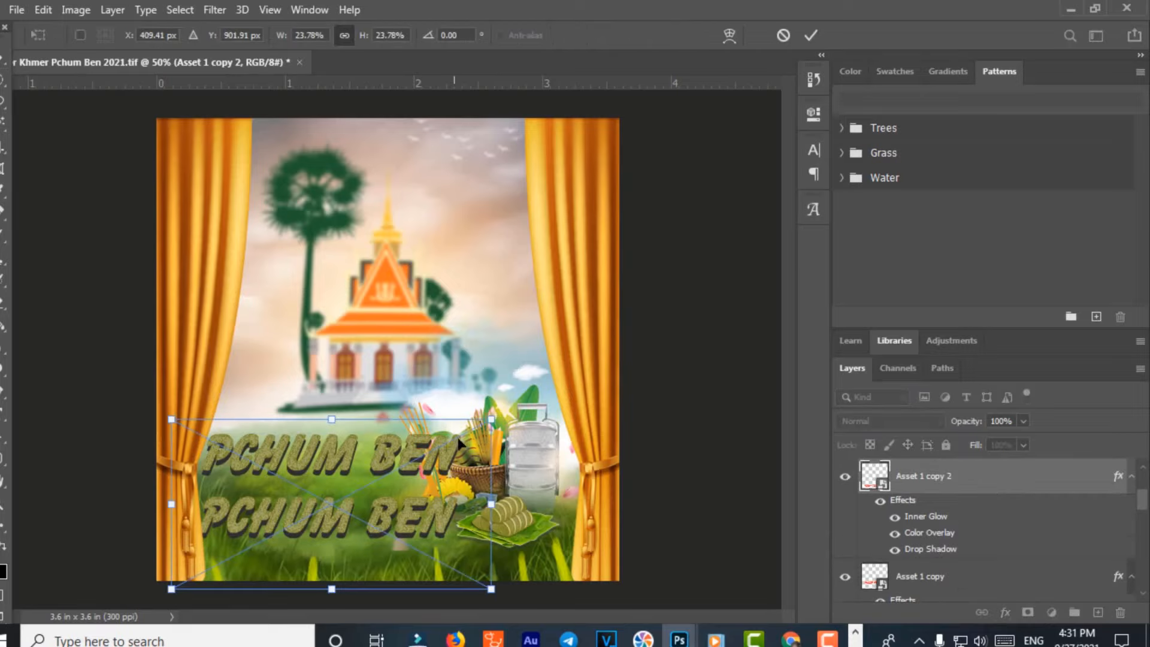
{"action": "left_click_drag", "start_coordinate": [499, 424], "coordinate": [379, 479]}
{"action": "left_click_drag", "start_coordinate": [340, 545], "coordinate": [402, 505]}
{"action": "key", "text": "Return"}
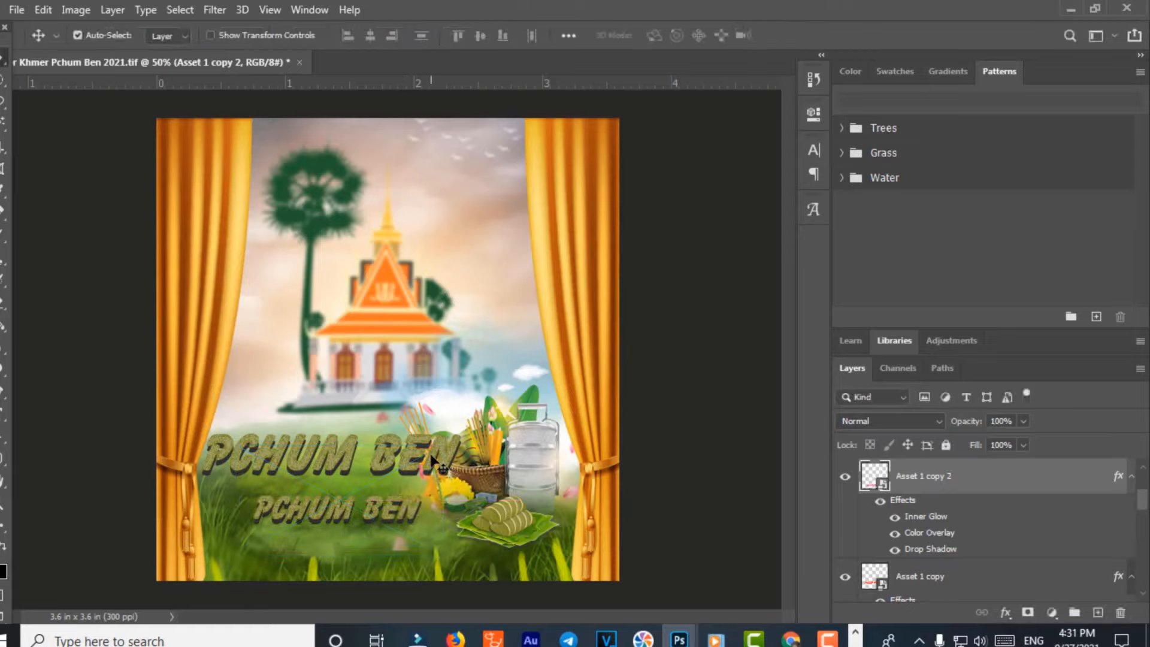
Select the upper Asset 1 copy lettering and hide the Asset 1 copy 2 layer
{"action": "left_click", "coordinate": [434, 461]}
{"action": "scroll", "coordinate": [875, 542], "scroll_direction": "down", "scroll_amount": 2}
{"action": "scroll", "coordinate": [879, 566], "scroll_direction": "up", "scroll_amount": 3}
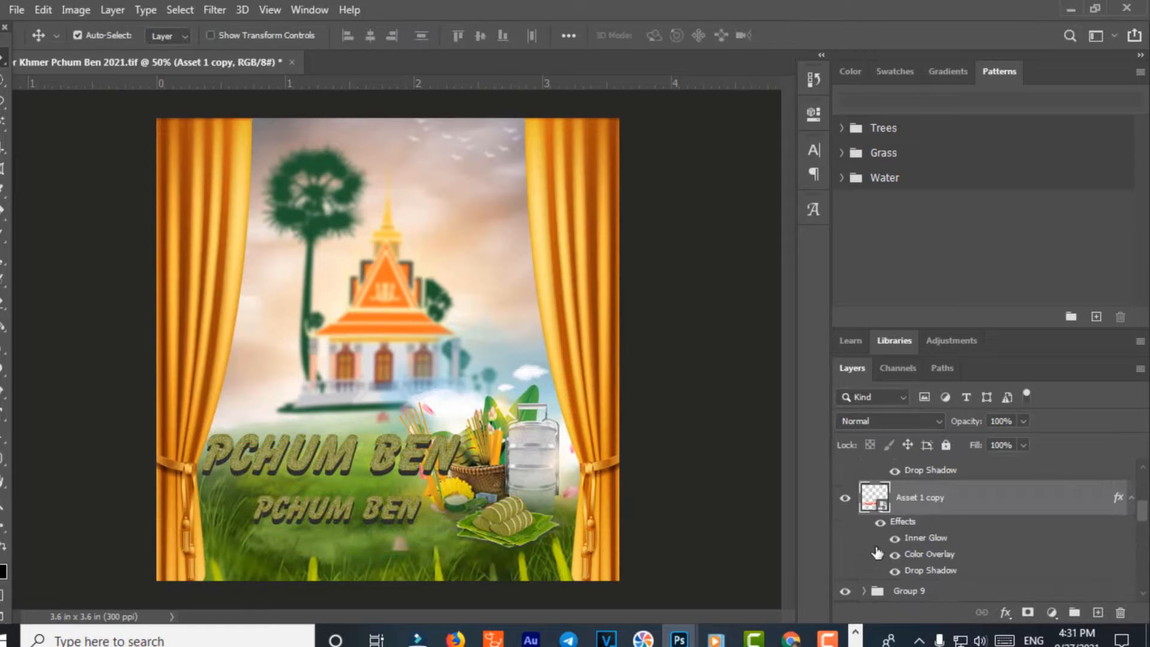
{"action": "left_click", "coordinate": [845, 465]}
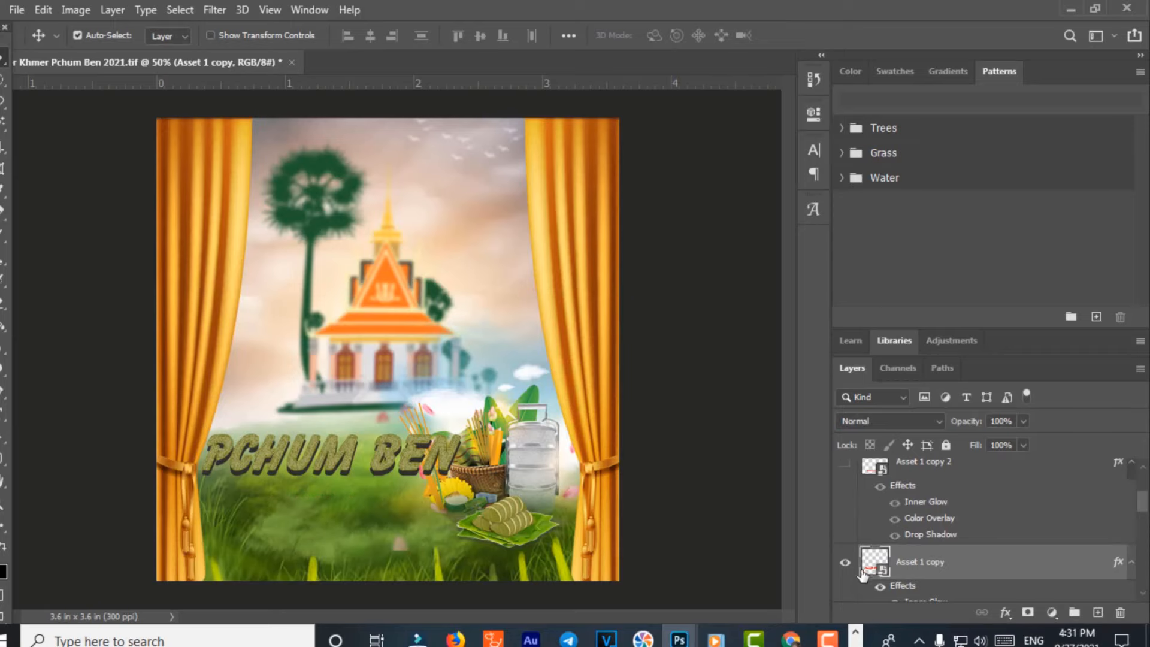
Open the contents of Asset 1 copy, add an empty layer, and delete the rasterized Pchum Ben lettering on Layer 1
{"action": "double_click", "coordinate": [884, 572]}
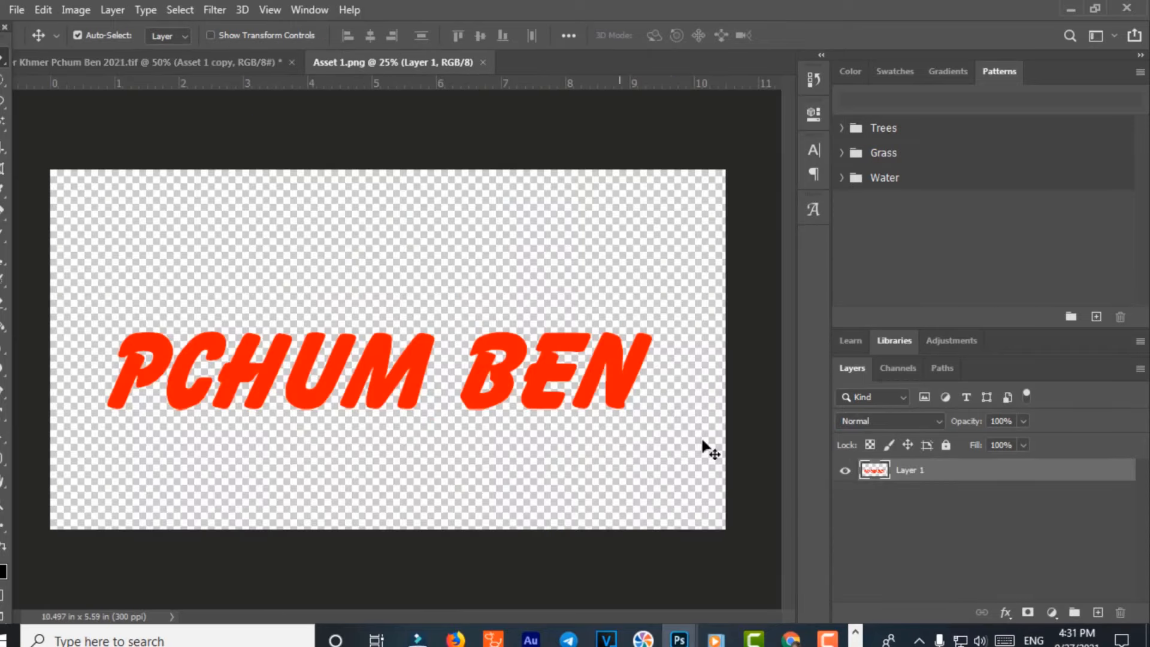
{"action": "left_click", "coordinate": [1096, 613]}
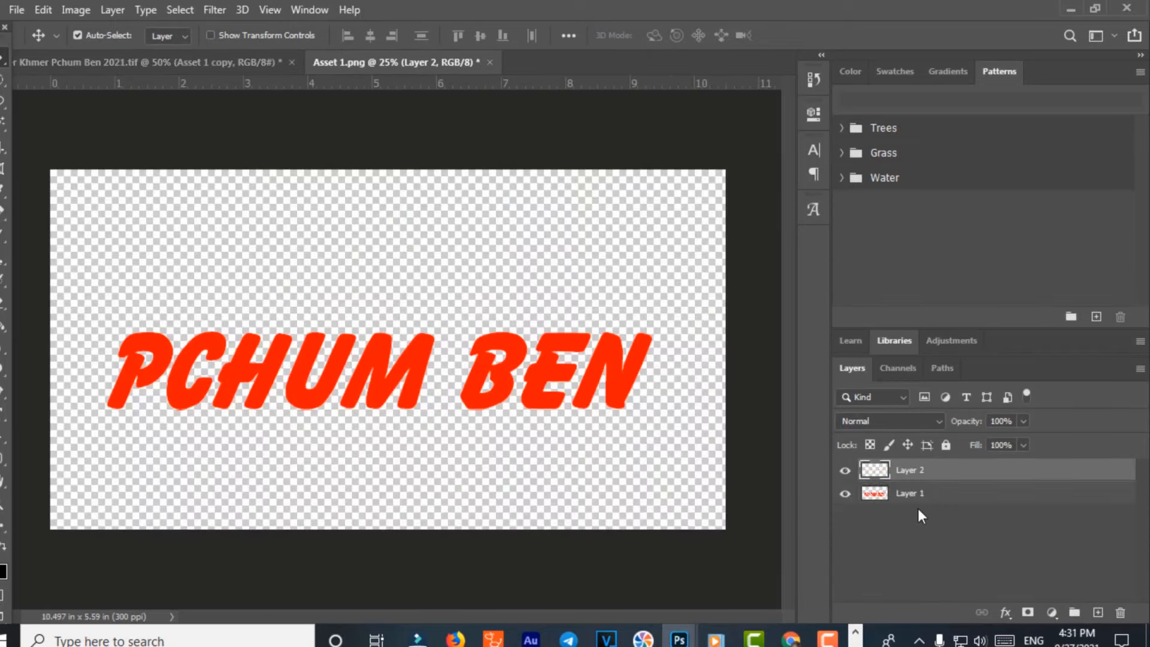
{"action": "left_click", "coordinate": [897, 495]}
{"action": "key", "text": "Delete"}
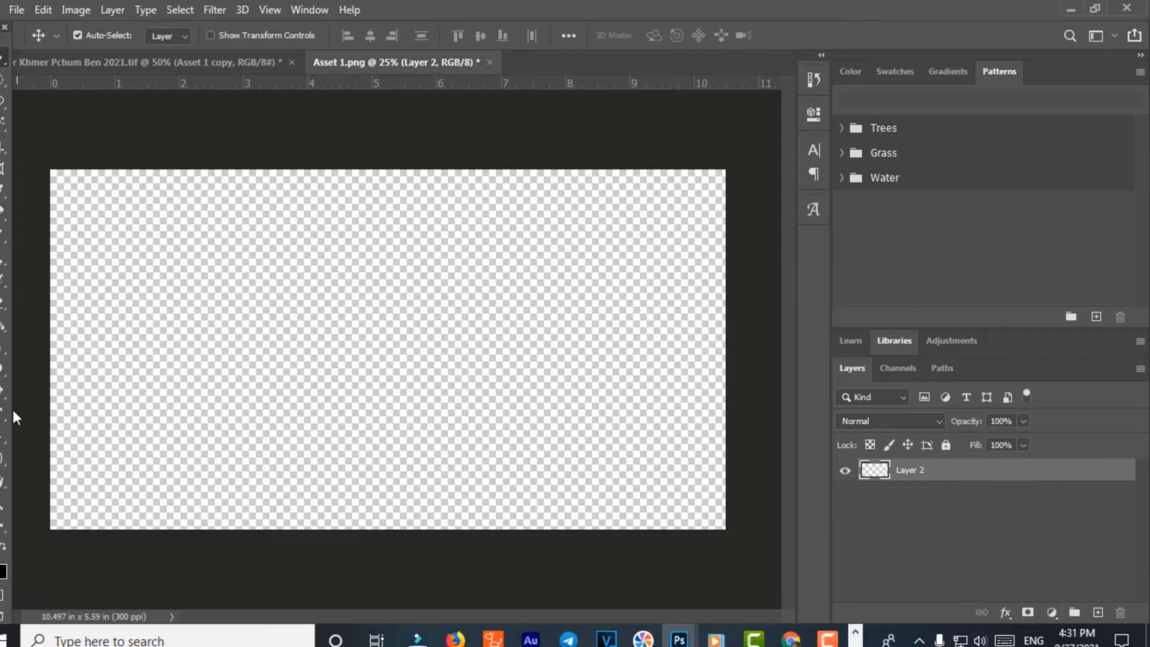
Add the text KHMER near the middle of the empty smart object canvas, then save and close the smart object
{"action": "left_click", "coordinate": [5, 411]}
{"action": "left_click", "coordinate": [308, 396]}
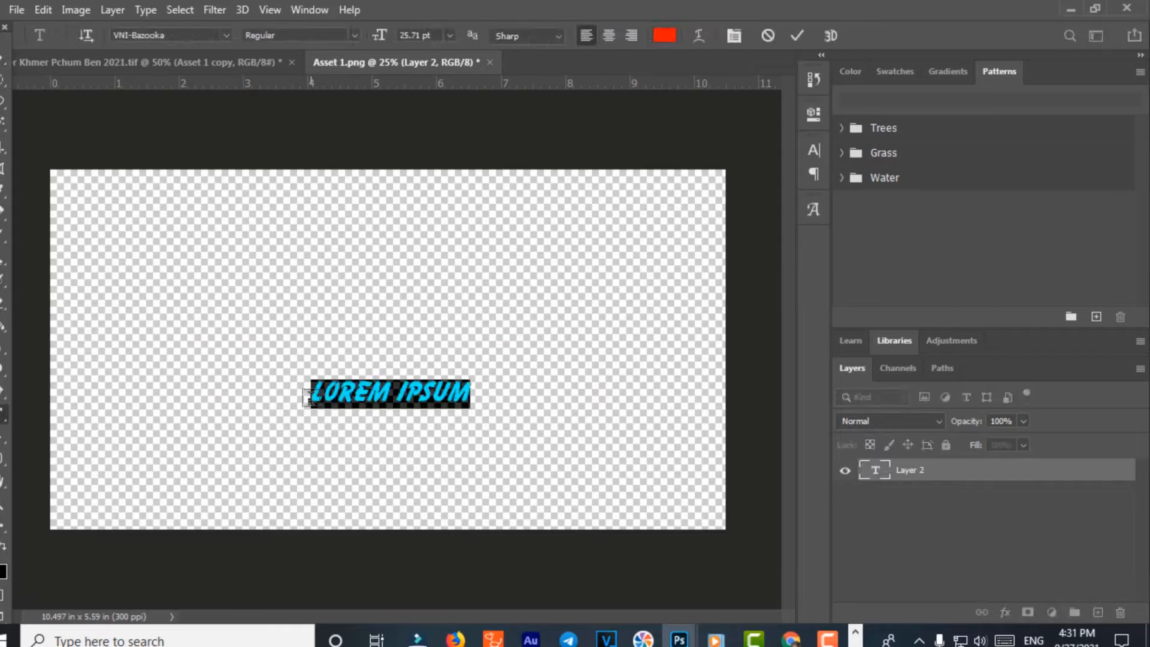
{"action": "type", "text": "KHMER"}
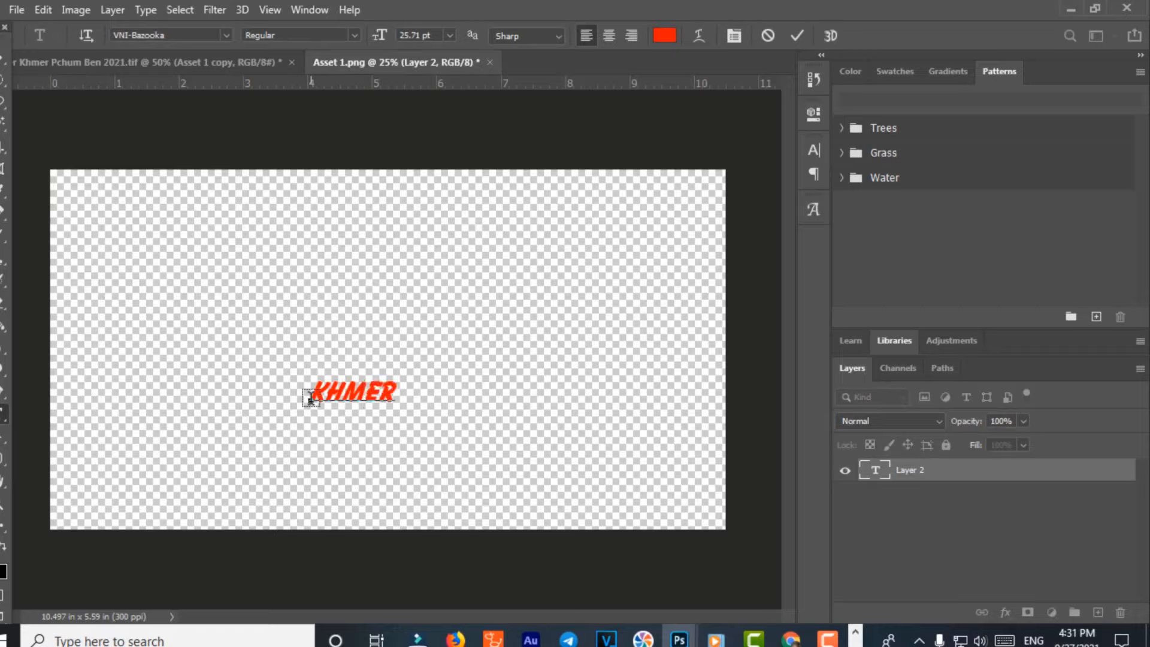
{"action": "left_click", "coordinate": [2, 61]}
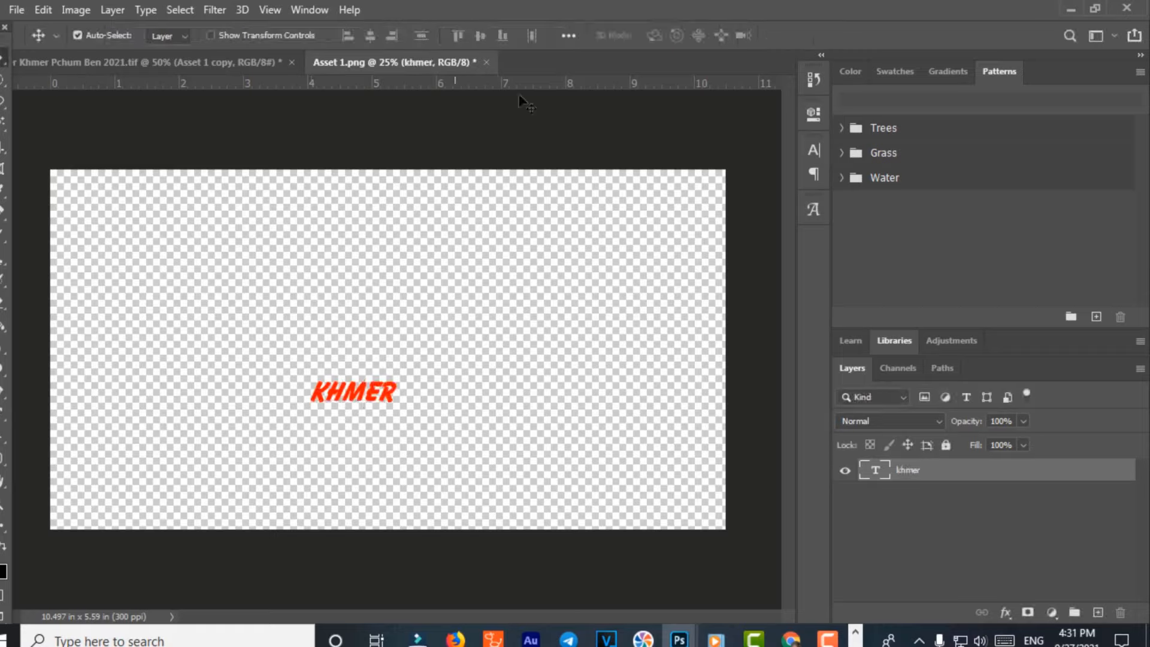
{"action": "left_click", "coordinate": [487, 62]}
{"action": "left_click", "coordinate": [498, 249]}
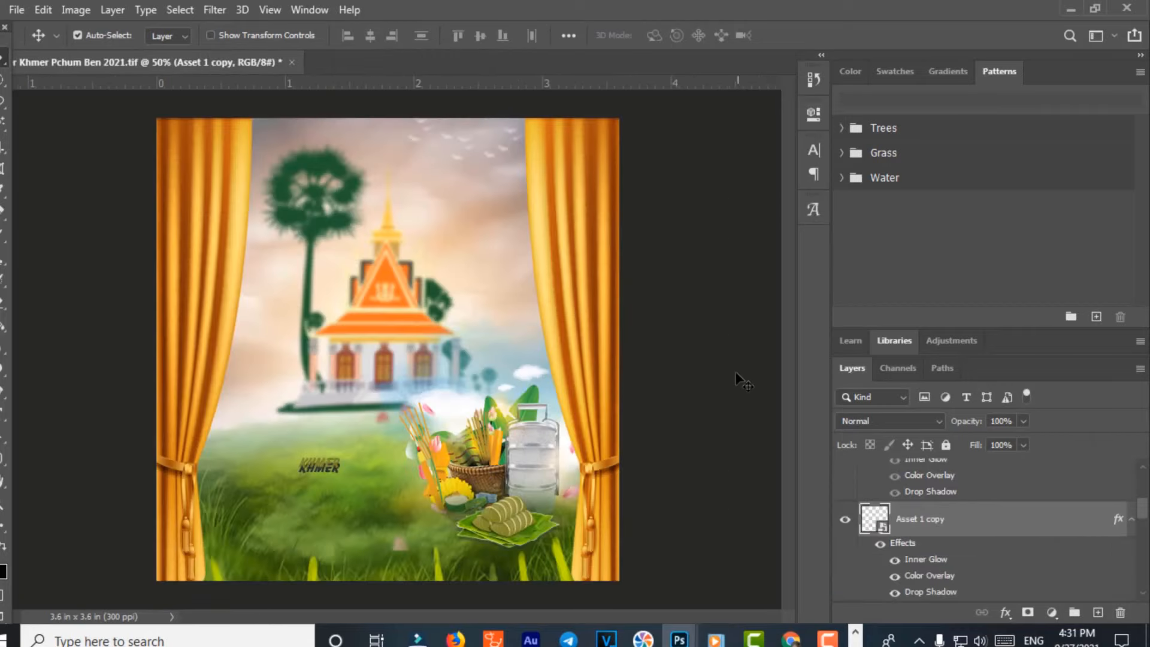
Enlarge the KHMER lettering to about 80% and place it on the grass beside the offerings
{"action": "key", "text": "ctrl"}
{"action": "key", "text": "ctrl+t"}
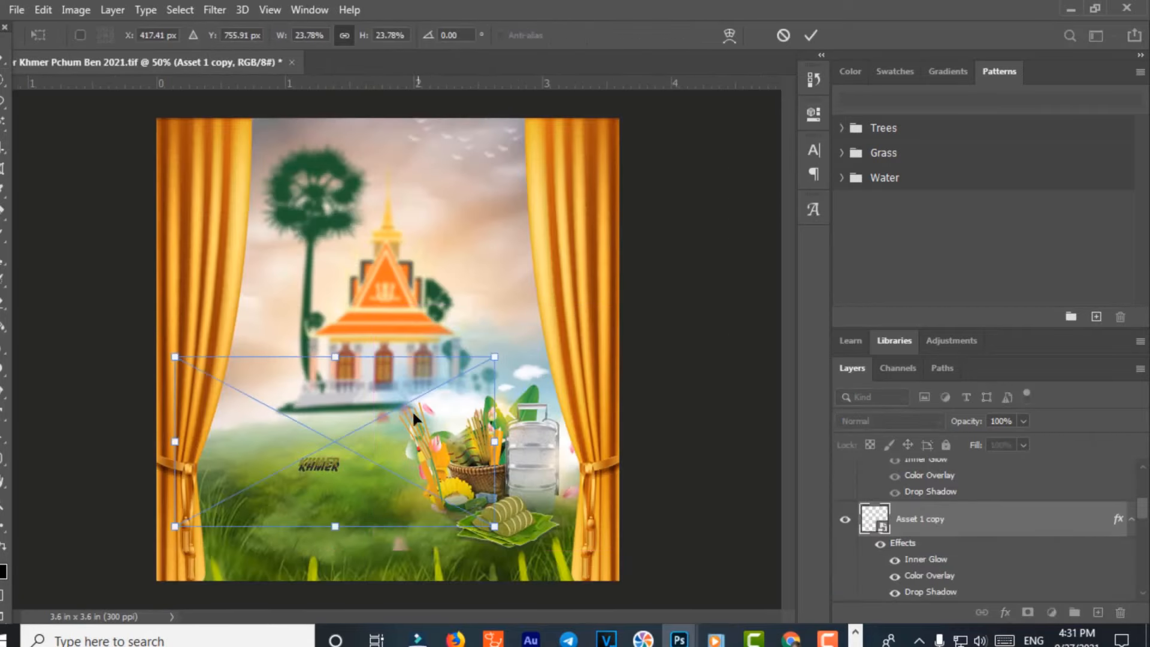
{"action": "left_click_drag", "start_coordinate": [493, 356], "coordinate": [1031, 60]}
{"action": "left_click_drag", "start_coordinate": [537, 336], "coordinate": [274, 440]}
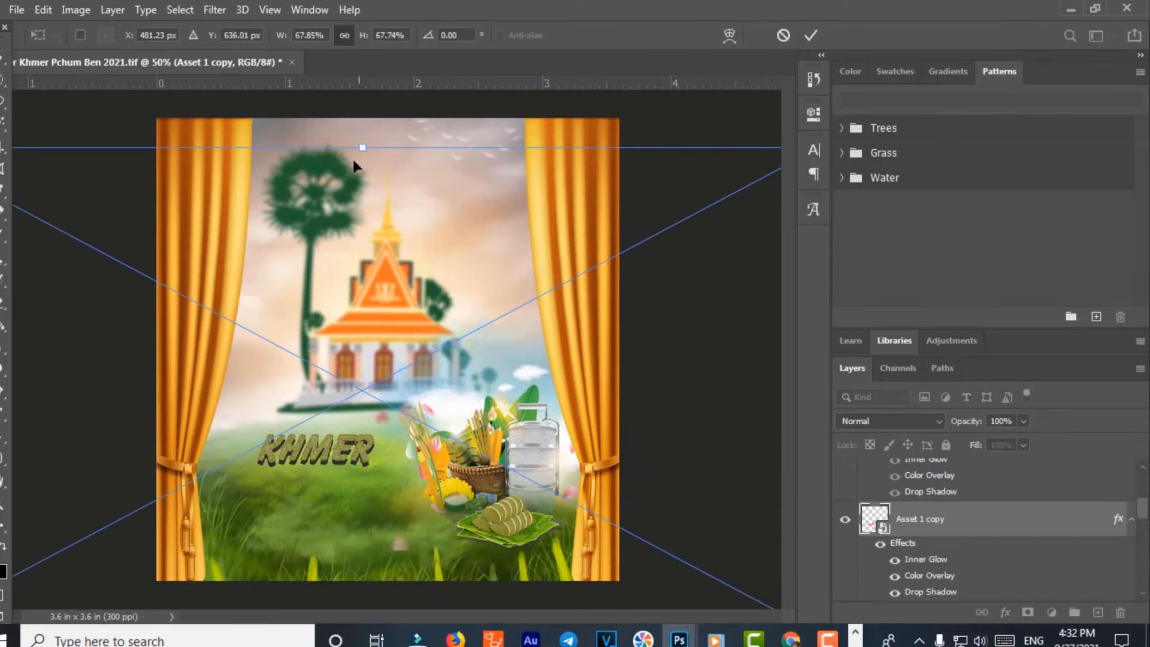
{"action": "left_click_drag", "start_coordinate": [364, 148], "coordinate": [395, 62]}
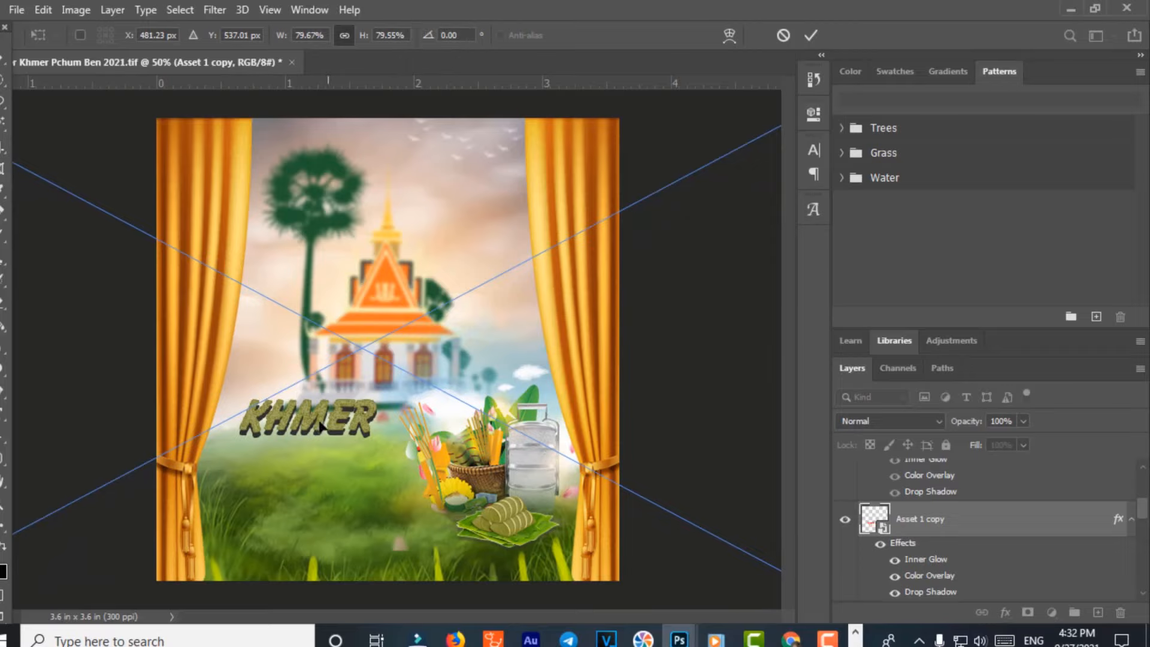
{"action": "mouse_move", "coordinate": [320, 429]}
{"action": "left_mouse_down"}
{"action": "mouse_move", "coordinate": [328, 476]}
{"action": "mouse_move", "coordinate": [326, 451]}
{"action": "left_mouse_up"}
{"action": "key", "text": "Return"}
Check the hidden Asset 1 copy 2 layer's visibility, then delete that layer
{"action": "scroll", "coordinate": [920, 530], "scroll_direction": "down", "scroll_amount": 3}
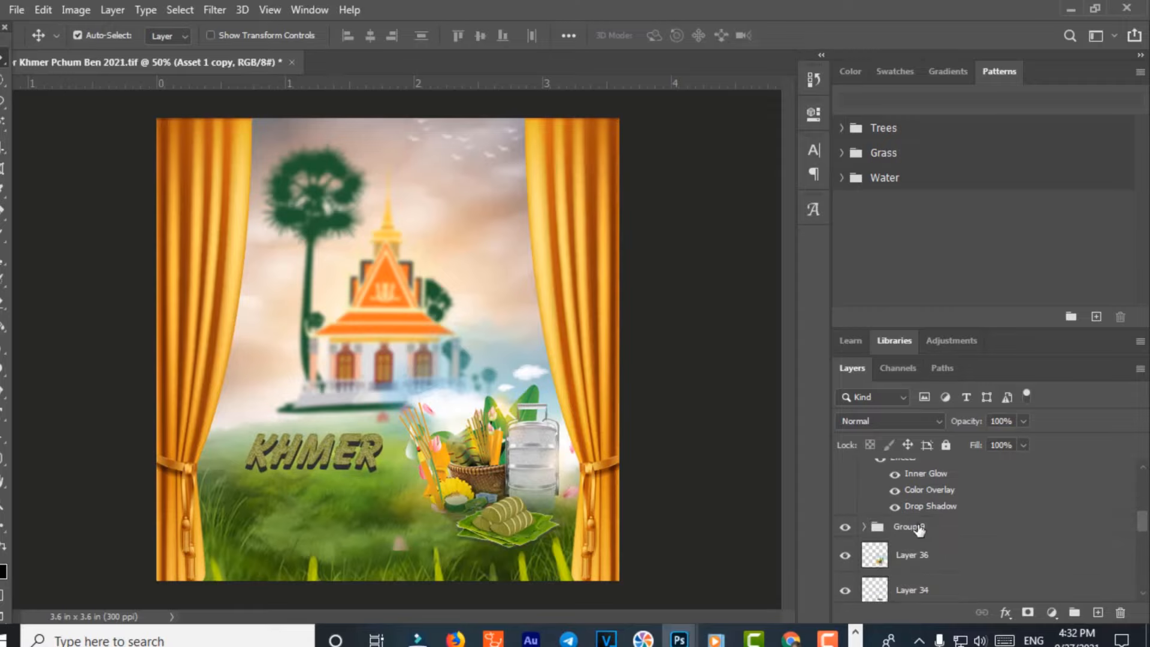
{"action": "scroll", "coordinate": [898, 572], "scroll_direction": "up", "scroll_amount": 3}
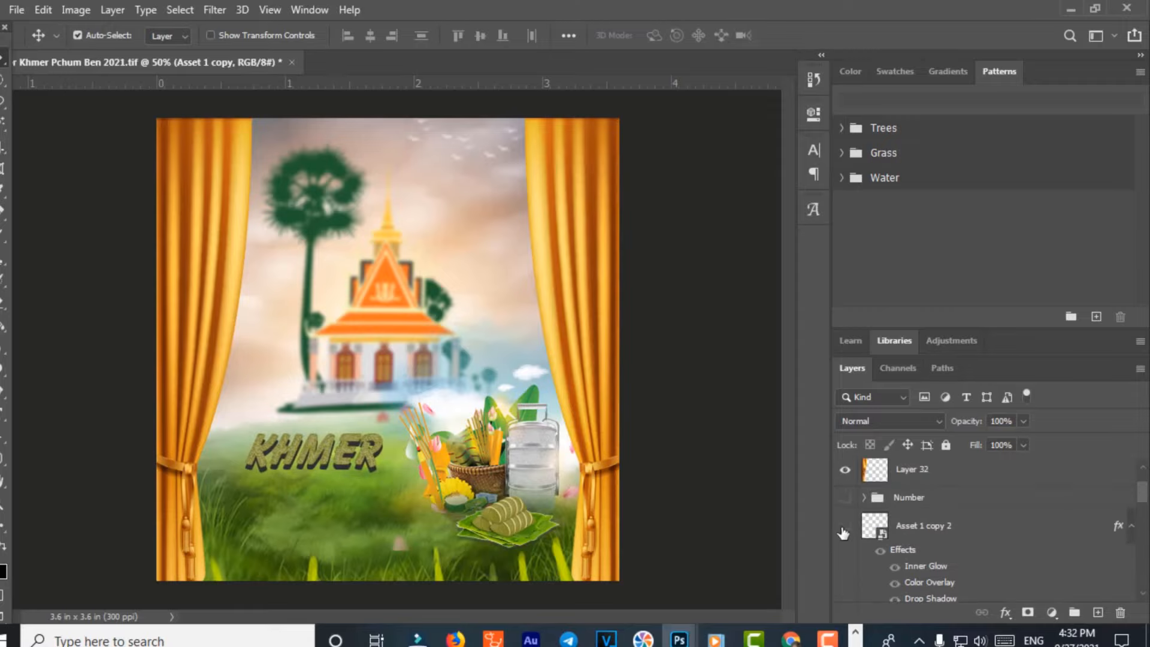
{"action": "left_click", "coordinate": [845, 527]}
{"action": "left_click", "coordinate": [845, 527]}
{"action": "left_click", "coordinate": [918, 534]}
{"action": "key", "text": "Delete"}
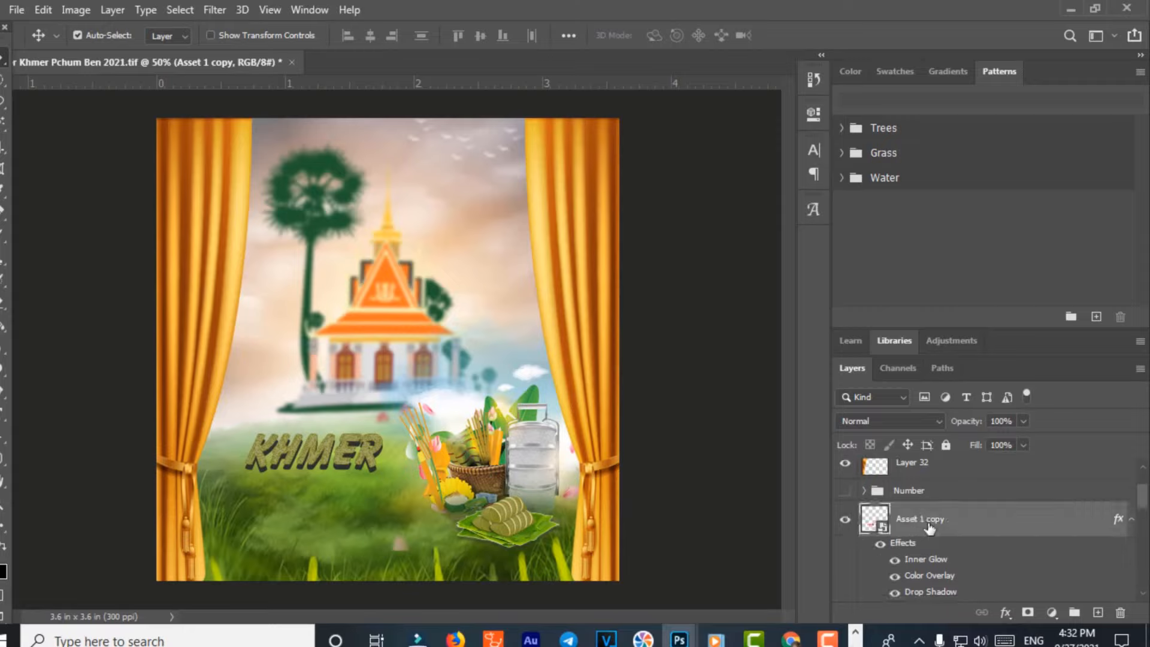
Move the Asset 1 copy layer to the top of the layer stack, above Group 7
{"action": "scroll", "coordinate": [930, 527], "scroll_direction": "down", "scroll_amount": 1}
{"action": "scroll", "coordinate": [933, 497], "scroll_direction": "up", "scroll_amount": 3}
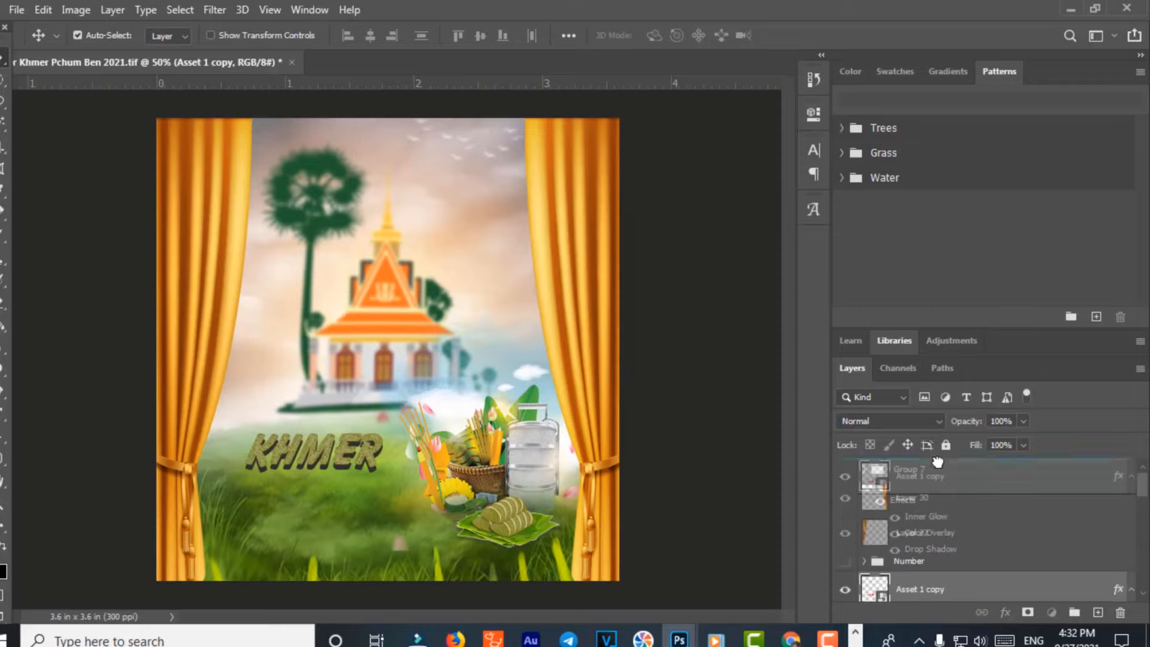
{"action": "left_click_drag", "start_coordinate": [938, 462], "coordinate": [937, 464]}
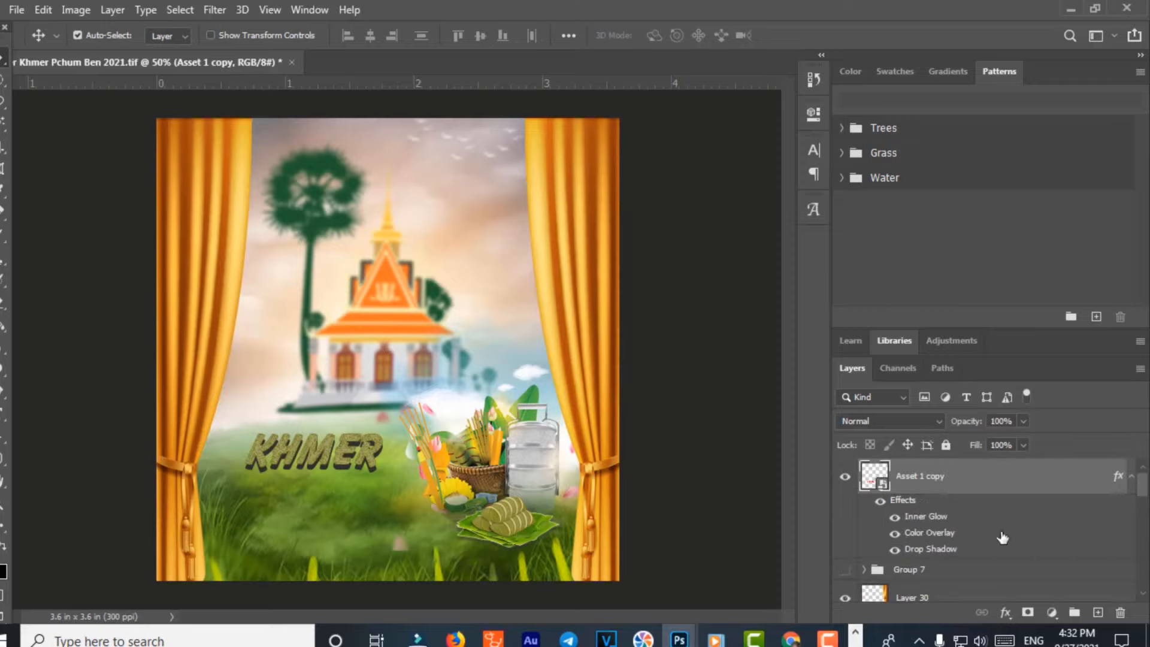
Create a layer group named Text, put the Asset 1 copy layer inside it, and collapse the group
{"action": "left_click", "coordinate": [1075, 612]}
{"action": "double_click", "coordinate": [911, 471]}
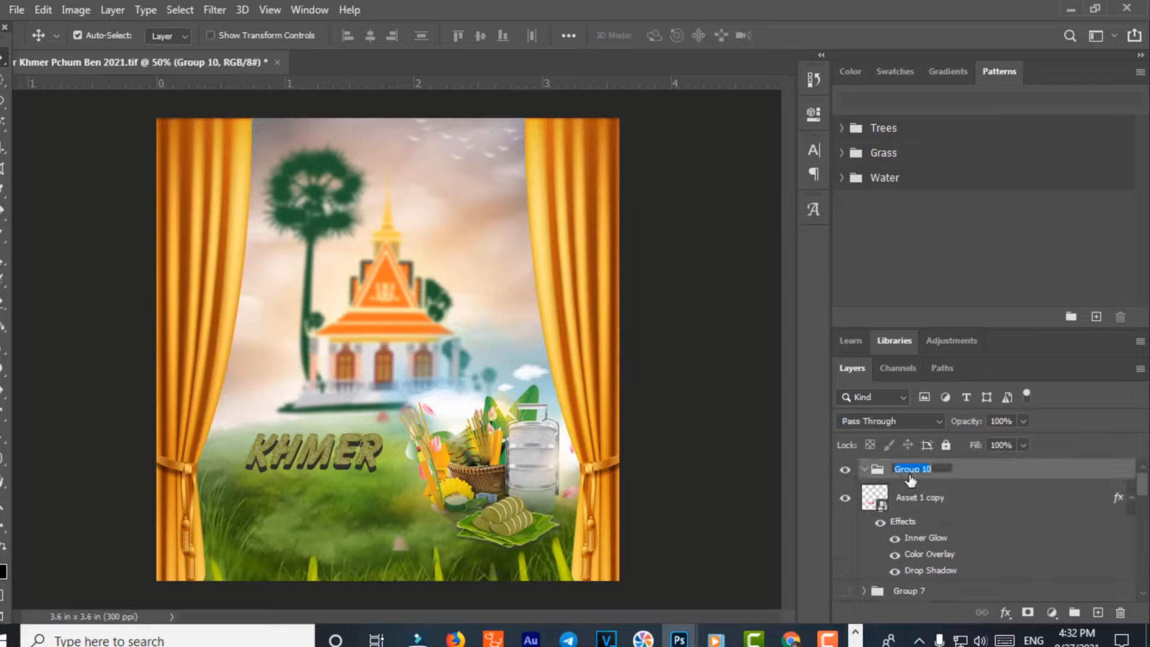
{"action": "type", "text": "Text"}
{"action": "key", "text": "Return"}
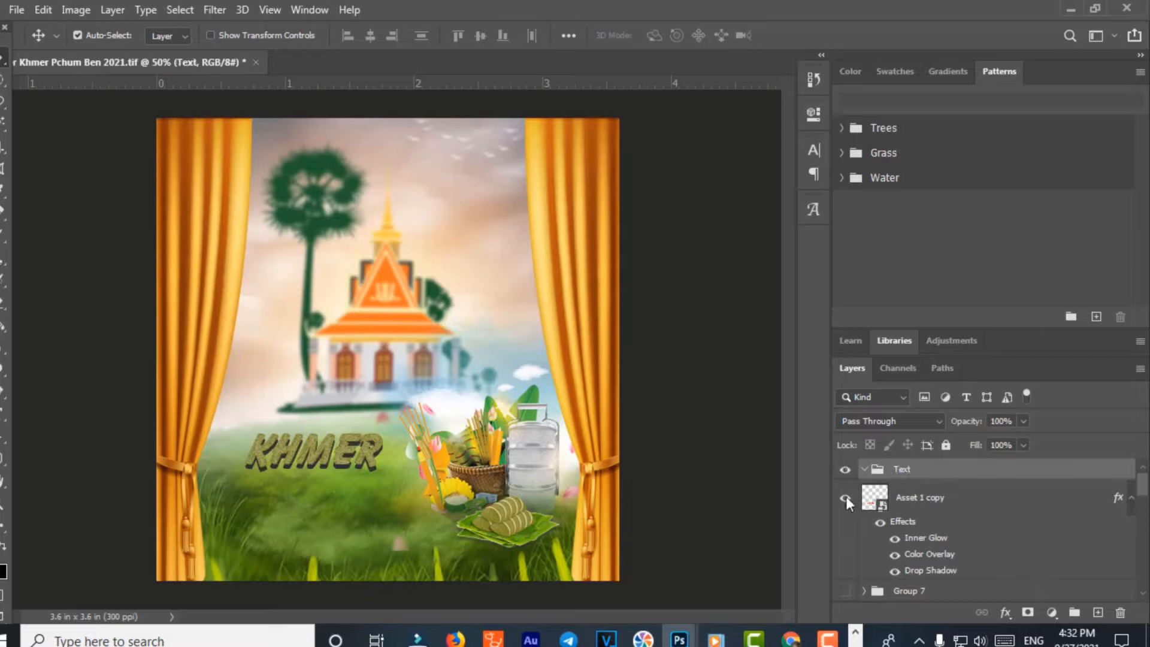
{"action": "left_click_drag", "start_coordinate": [901, 502], "coordinate": [890, 477]}
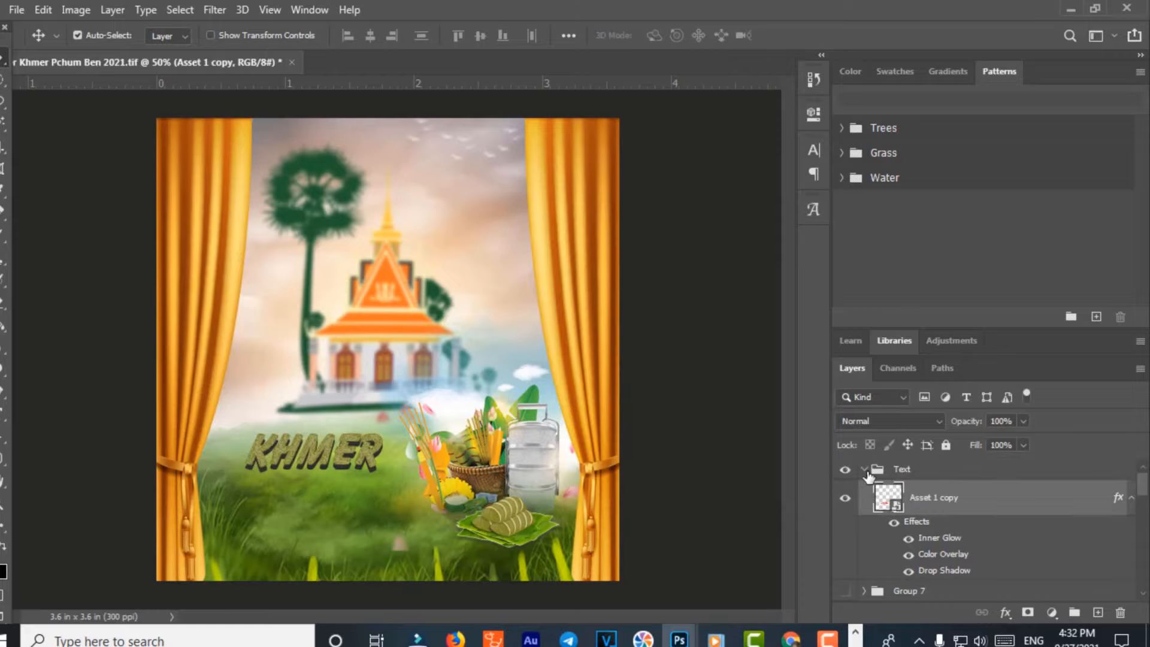
{"action": "left_click", "coordinate": [865, 470]}
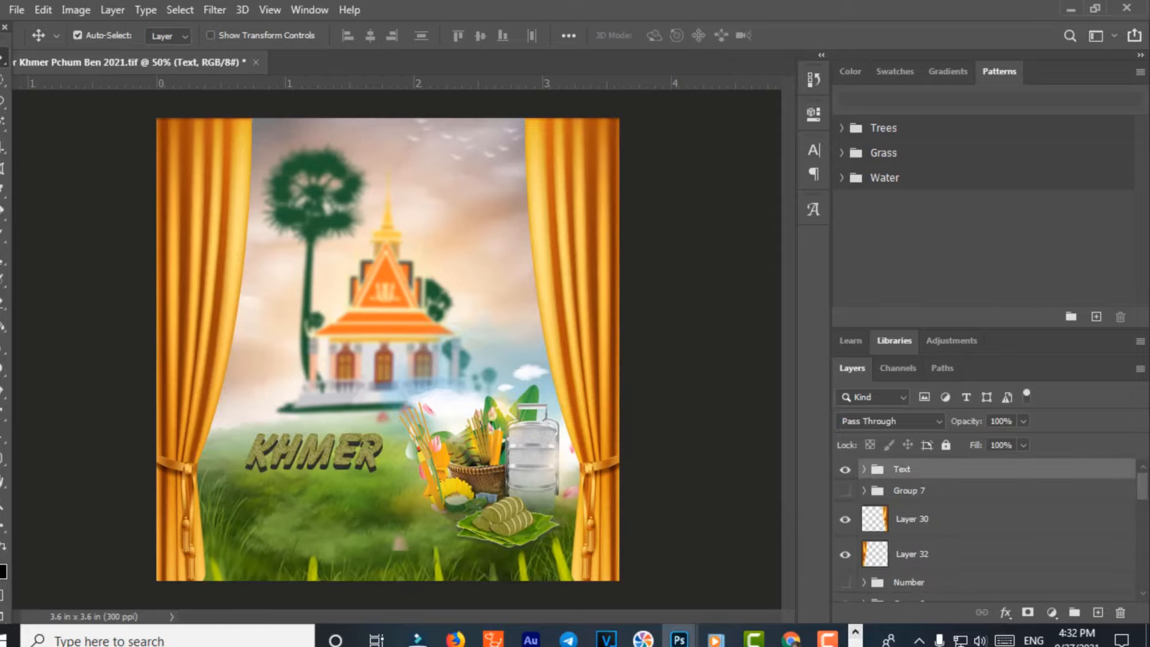
Find the green Khmer name lettering TIFF in the Pchum Ben #PNG folder and open it in Photoshop as a separate document
{"action": "left_click", "coordinate": [855, 632]}
{"action": "mouse_move", "coordinate": [701, 639]}
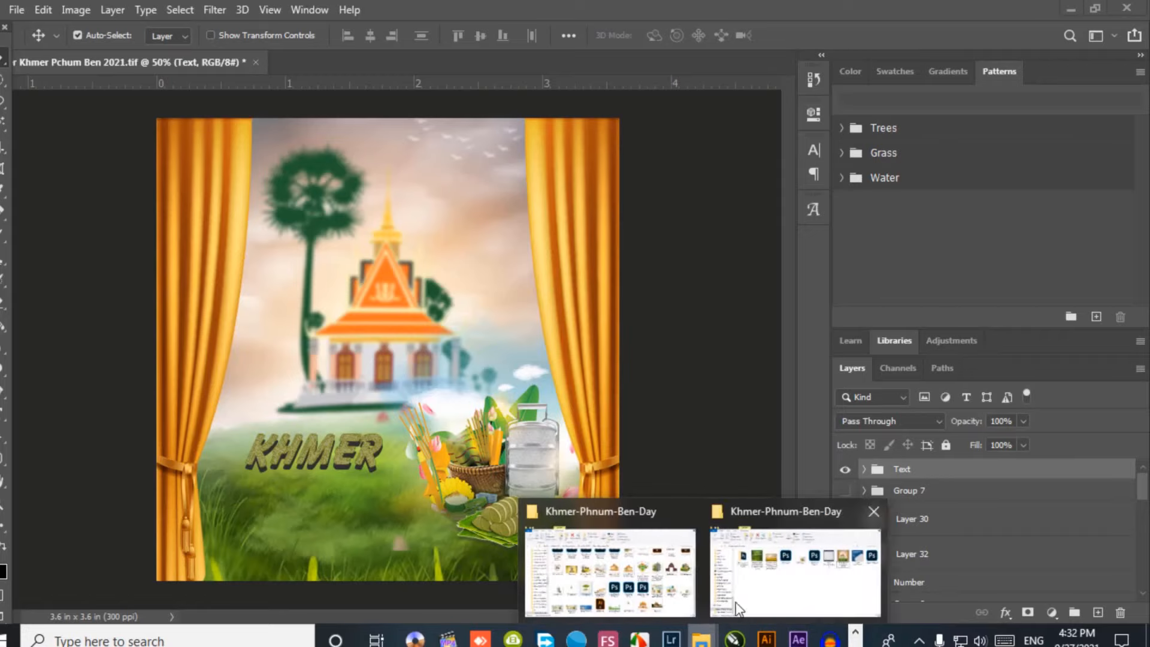
{"action": "left_click", "coordinate": [753, 593]}
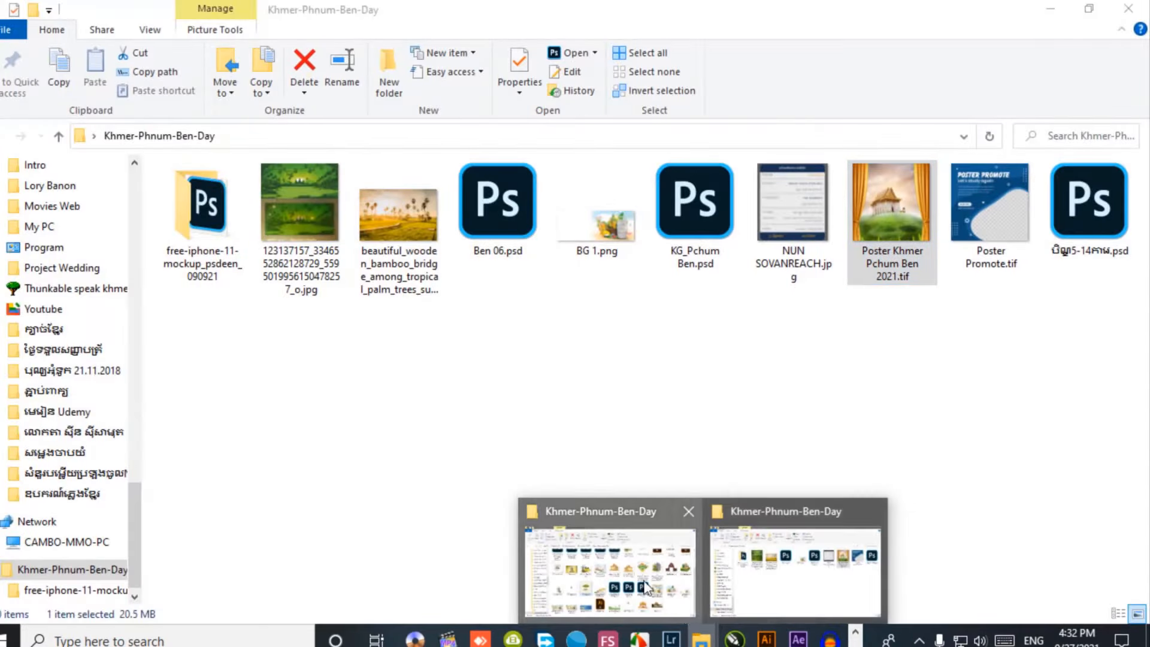
{"action": "left_click", "coordinate": [759, 542]}
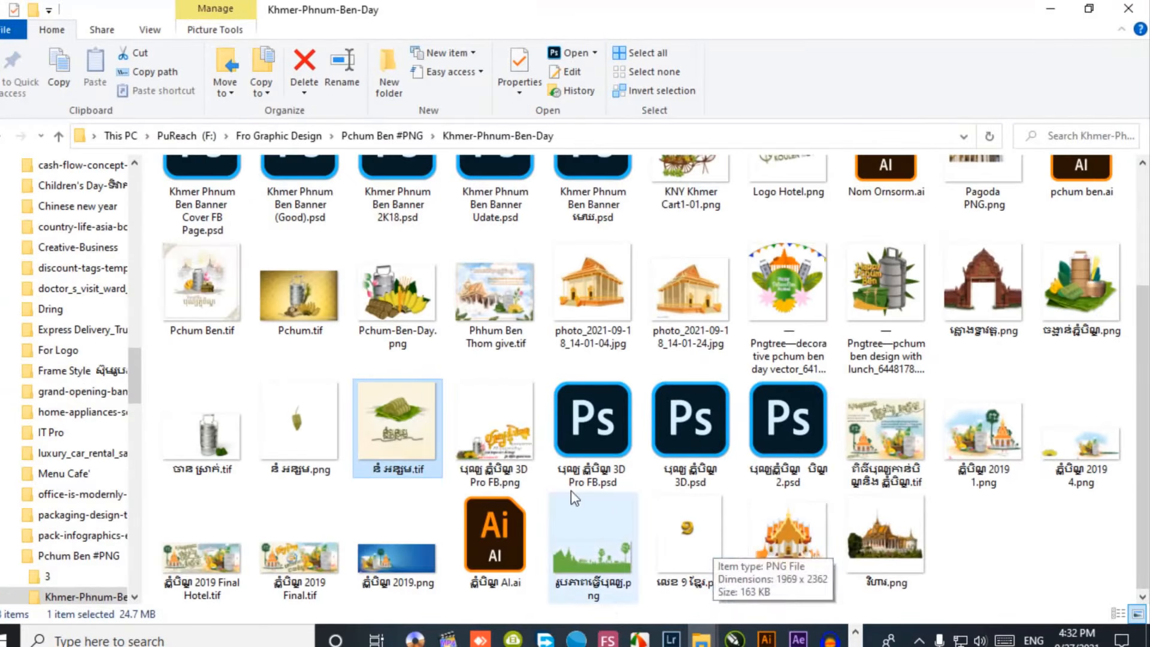
{"action": "scroll", "coordinate": [760, 542], "scroll_direction": "up", "scroll_amount": 3}
{"action": "left_click", "coordinate": [3, 137]}
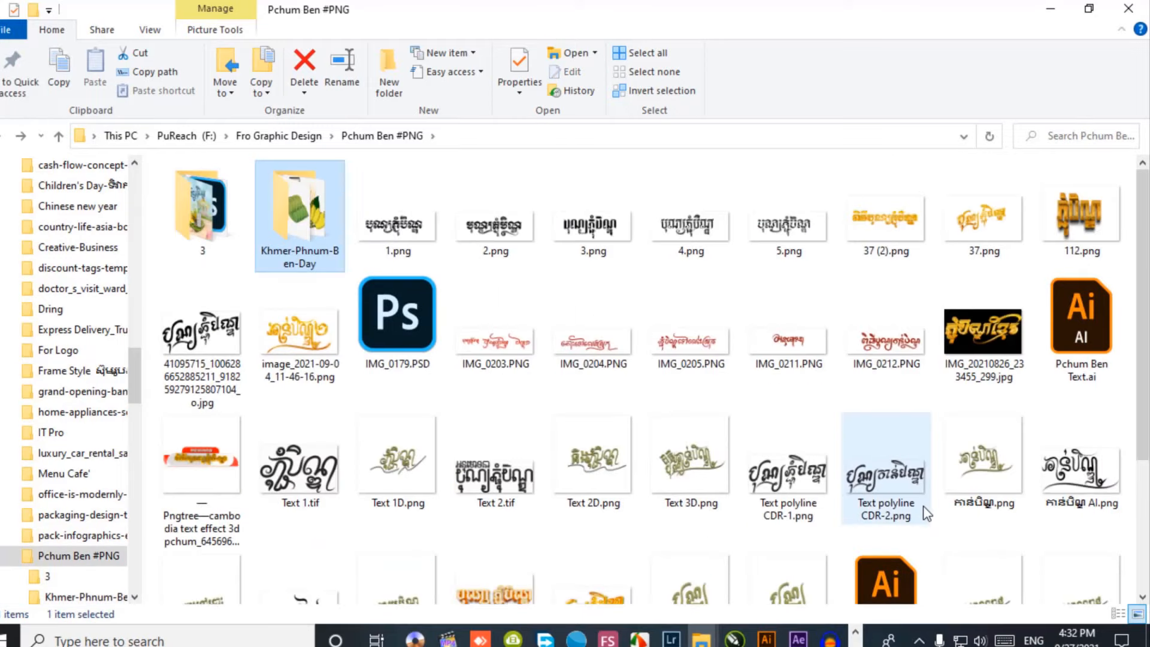
{"action": "scroll", "coordinate": [923, 516], "scroll_direction": "down", "scroll_amount": 3}
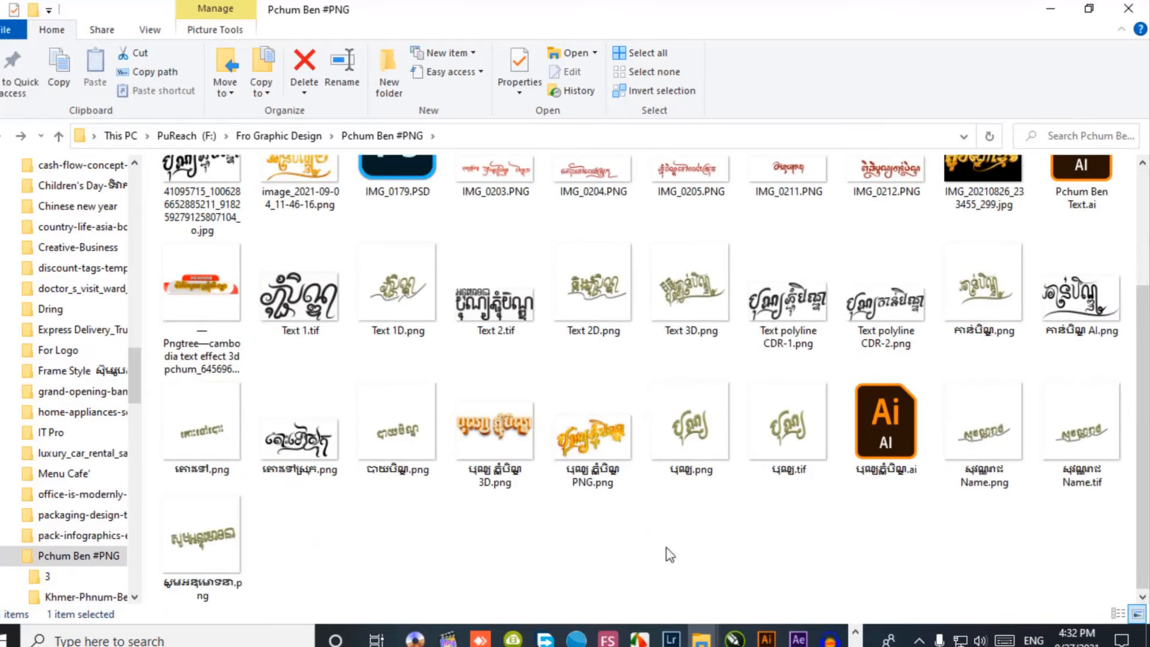
{"action": "left_click", "coordinate": [1086, 438]}
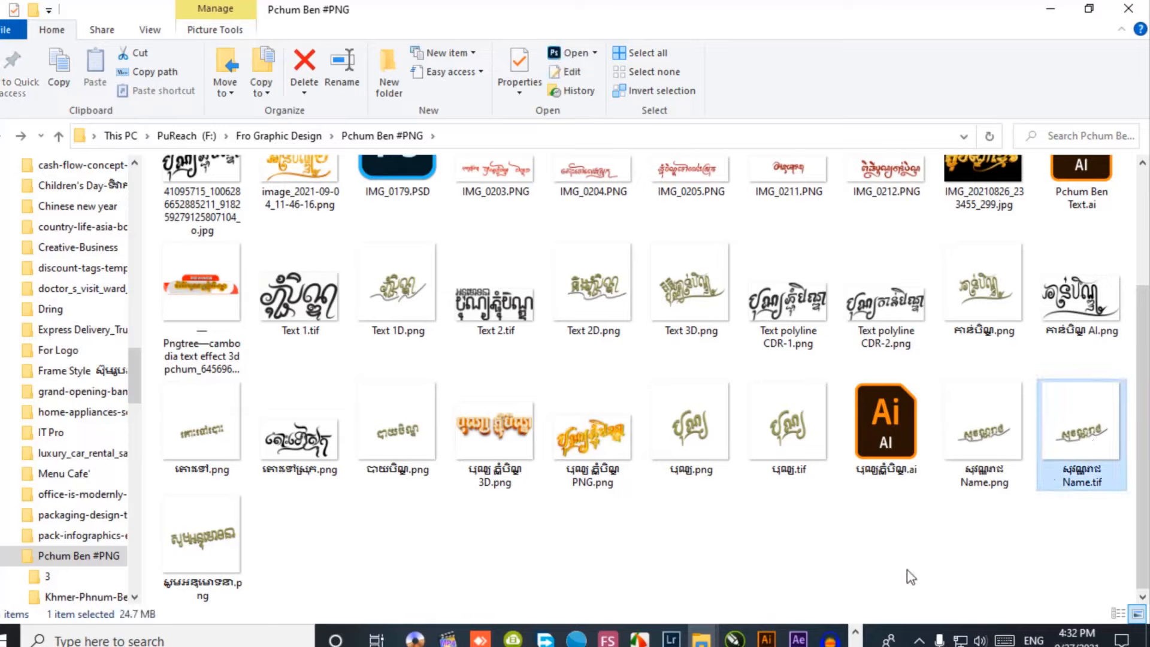
{"action": "left_click", "coordinate": [857, 634]}
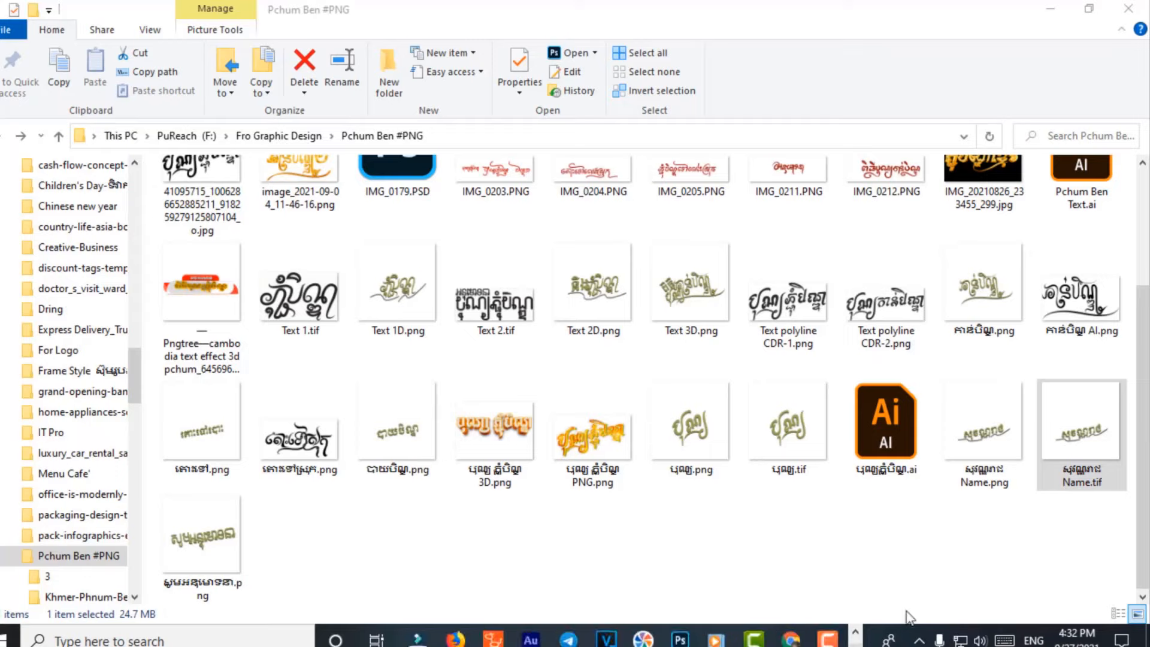
{"action": "left_click_drag", "start_coordinate": [1074, 436], "coordinate": [669, 65]}
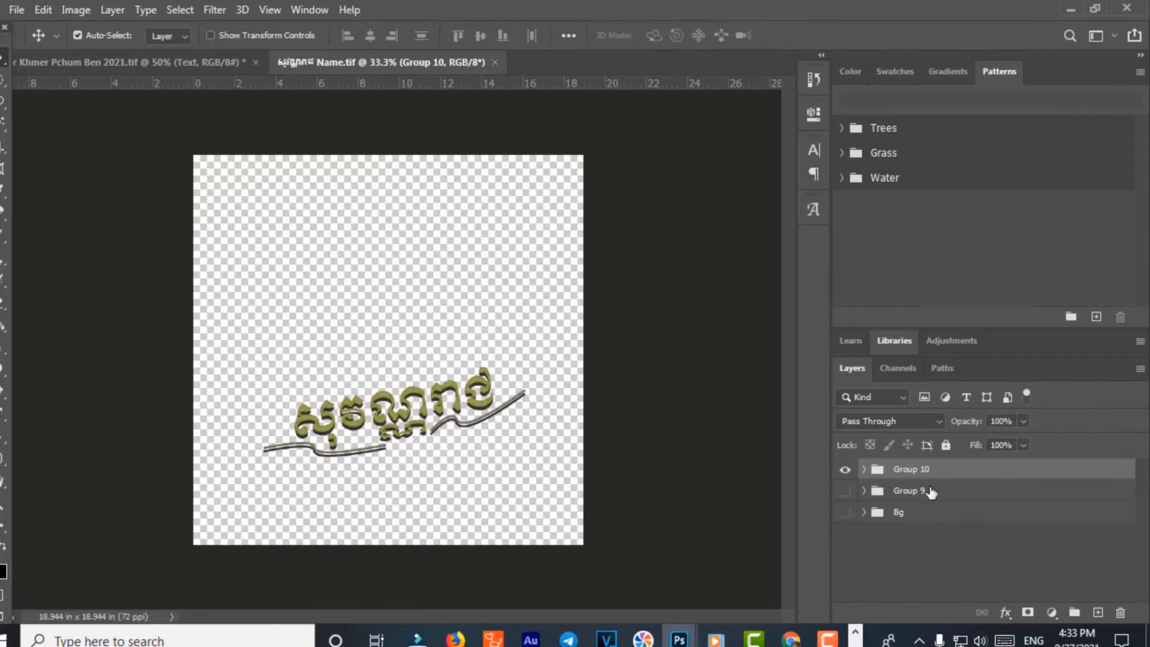
Open the contents of Asset 11 copy in Group 10 and replace the Layer 1 lettering with the text PCHUM BEN
{"action": "left_click", "coordinate": [863, 471]}
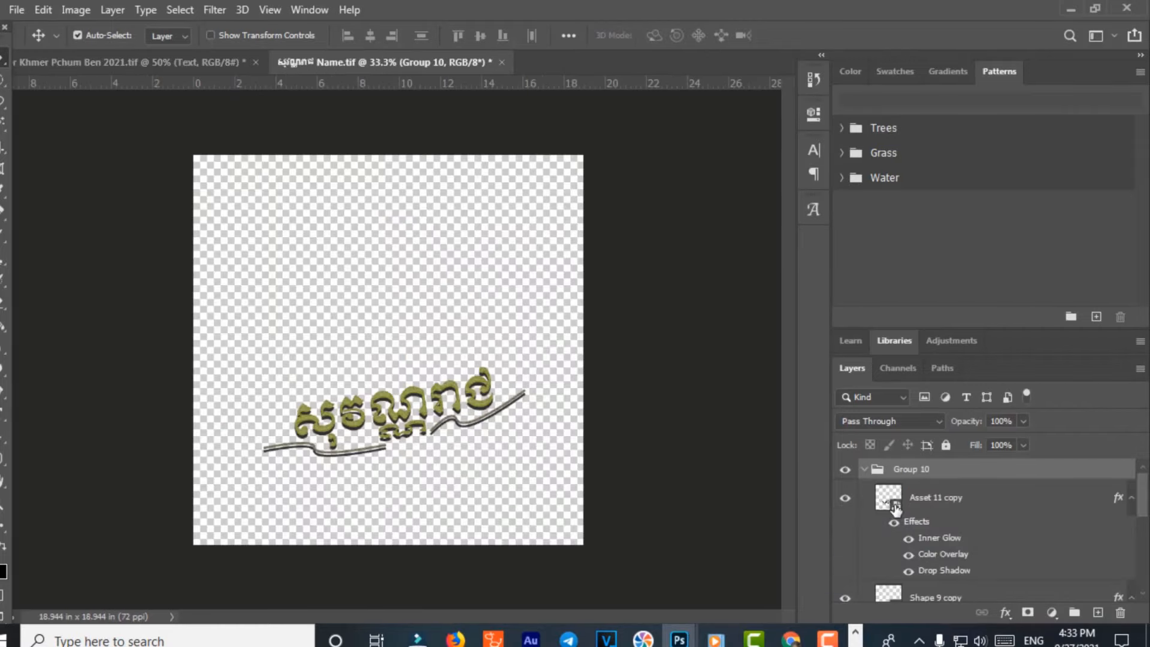
{"action": "double_click", "coordinate": [896, 509]}
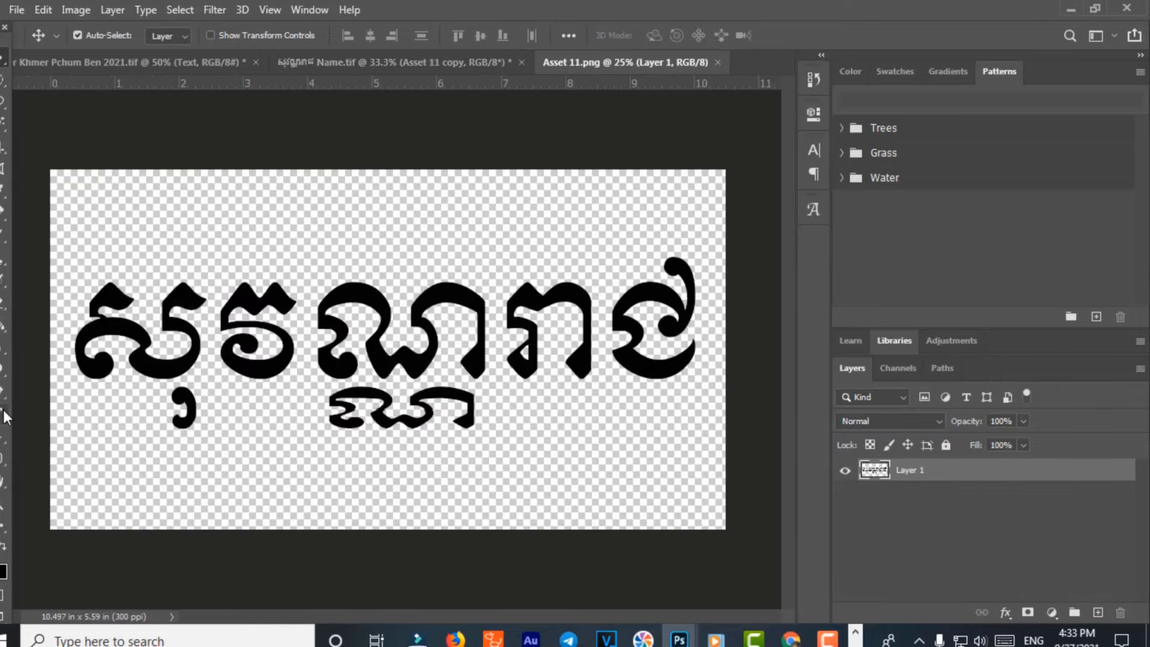
{"action": "left_click", "coordinate": [4, 414]}
{"action": "left_click", "coordinate": [268, 423]}
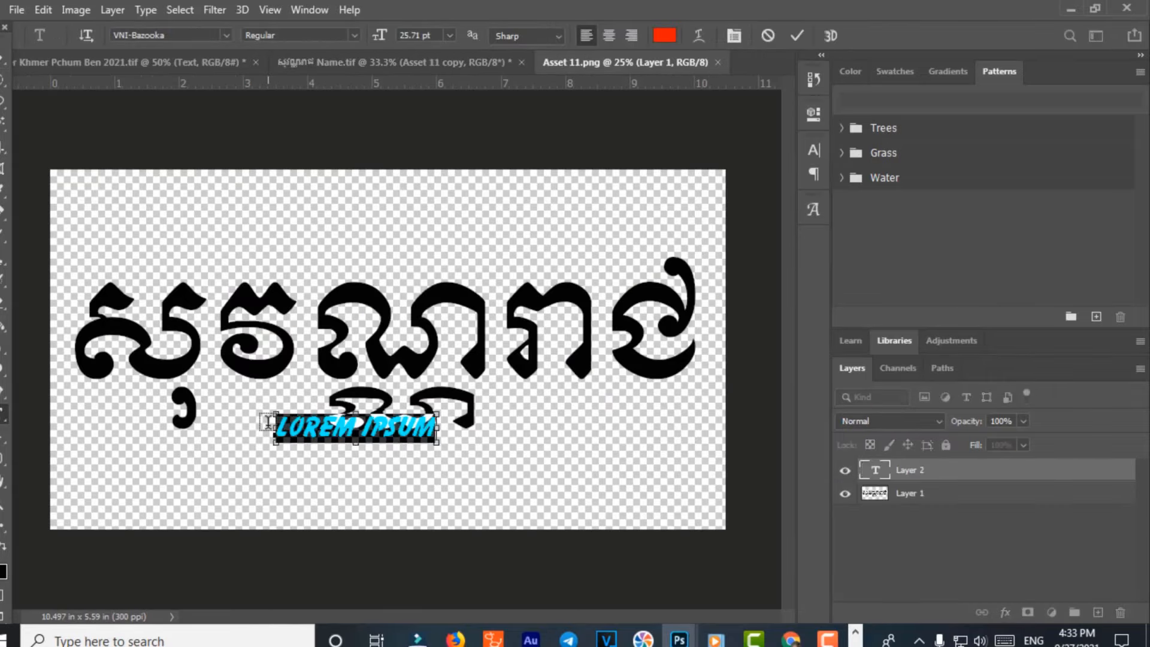
{"action": "type", "text": "PCHUM BEN"}
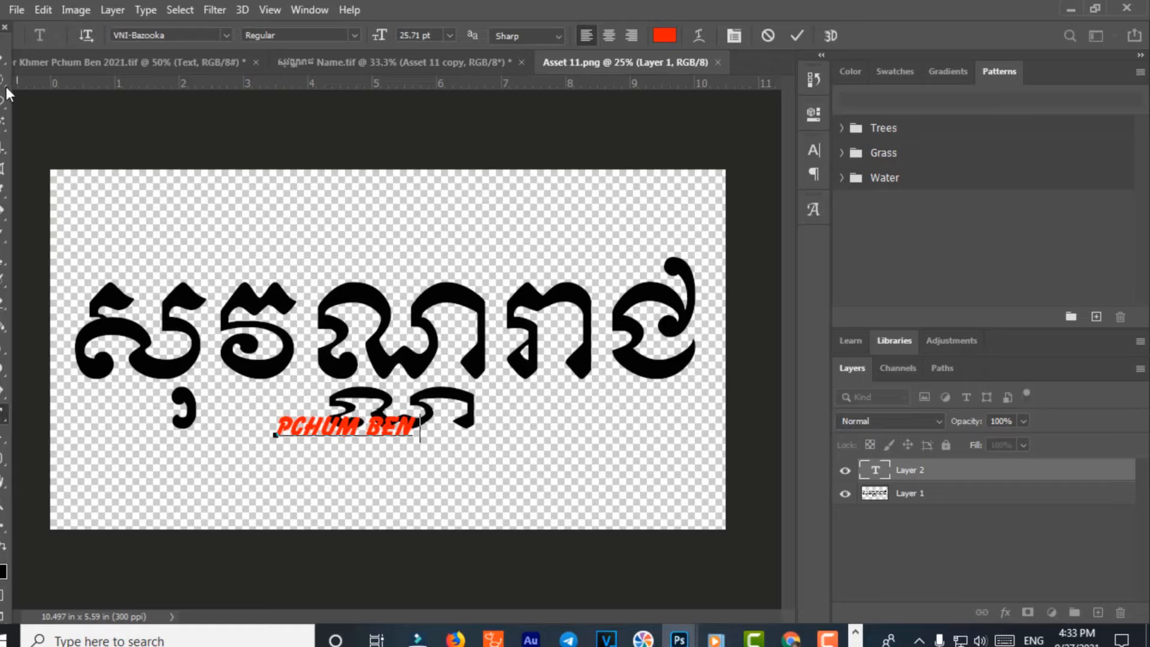
{"action": "left_click", "coordinate": [3, 58]}
{"action": "left_click", "coordinate": [919, 497]}
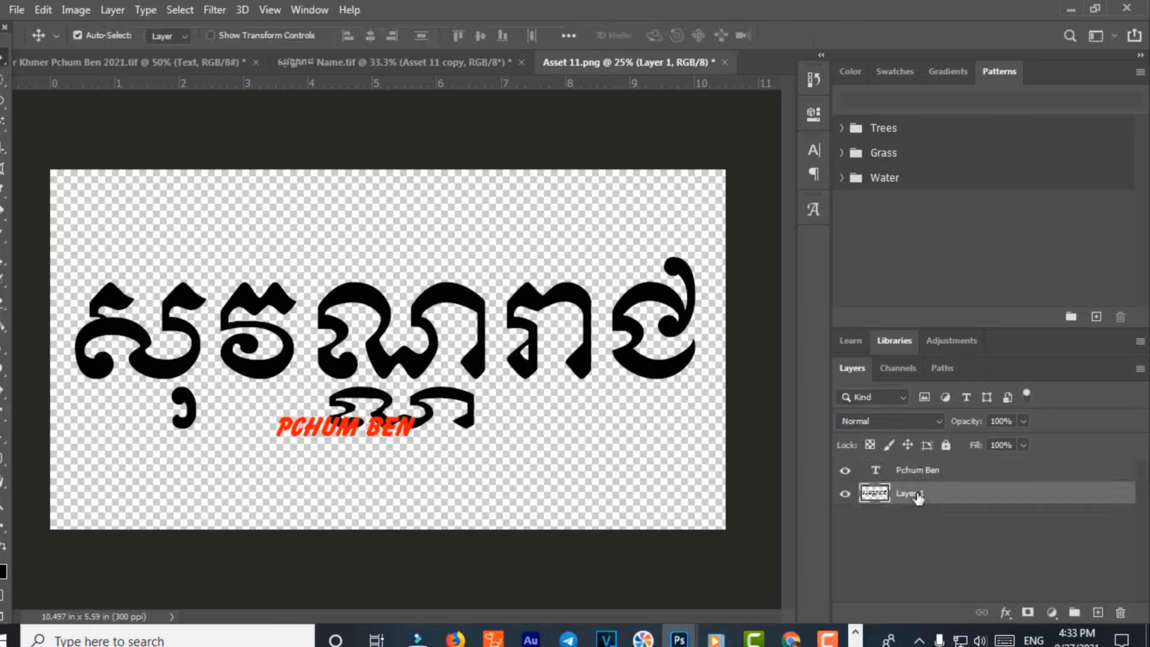
{"action": "key", "text": "Delete"}
Enlarge the Pchum Ben text to roughly three times its size across the canvas middle, then save and close the smart object
{"action": "key", "text": "ctrl+t"}
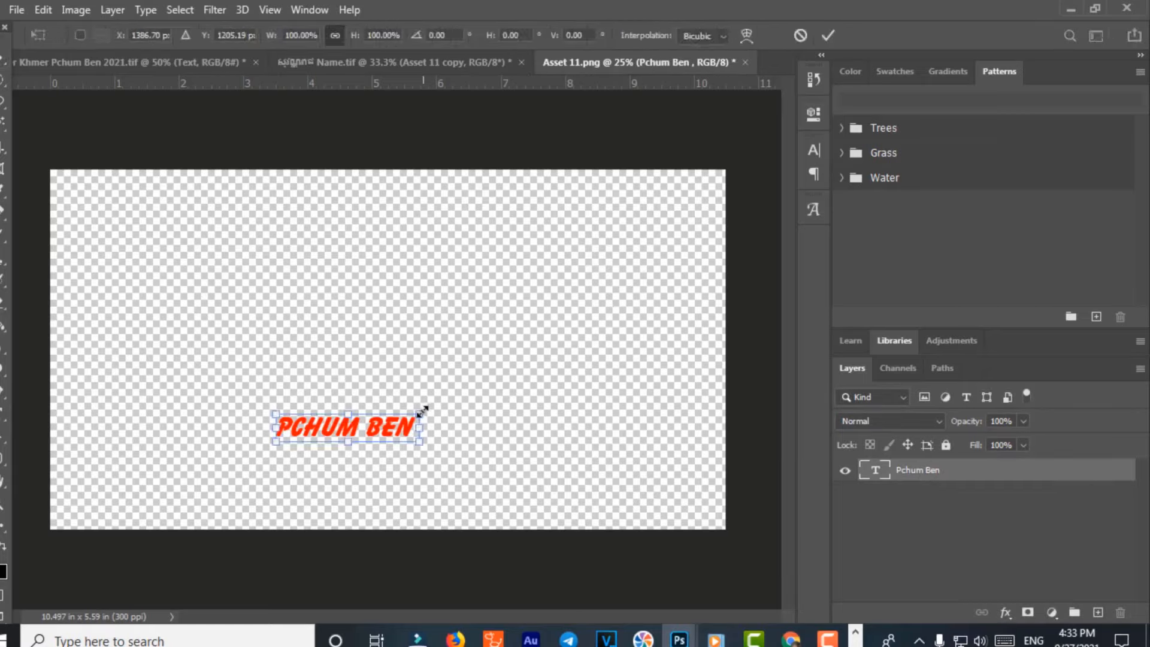
{"action": "left_click_drag", "start_coordinate": [417, 414], "coordinate": [710, 183]}
{"action": "left_click_drag", "start_coordinate": [608, 402], "coordinate": [471, 343]}
{"action": "key", "text": "Return"}
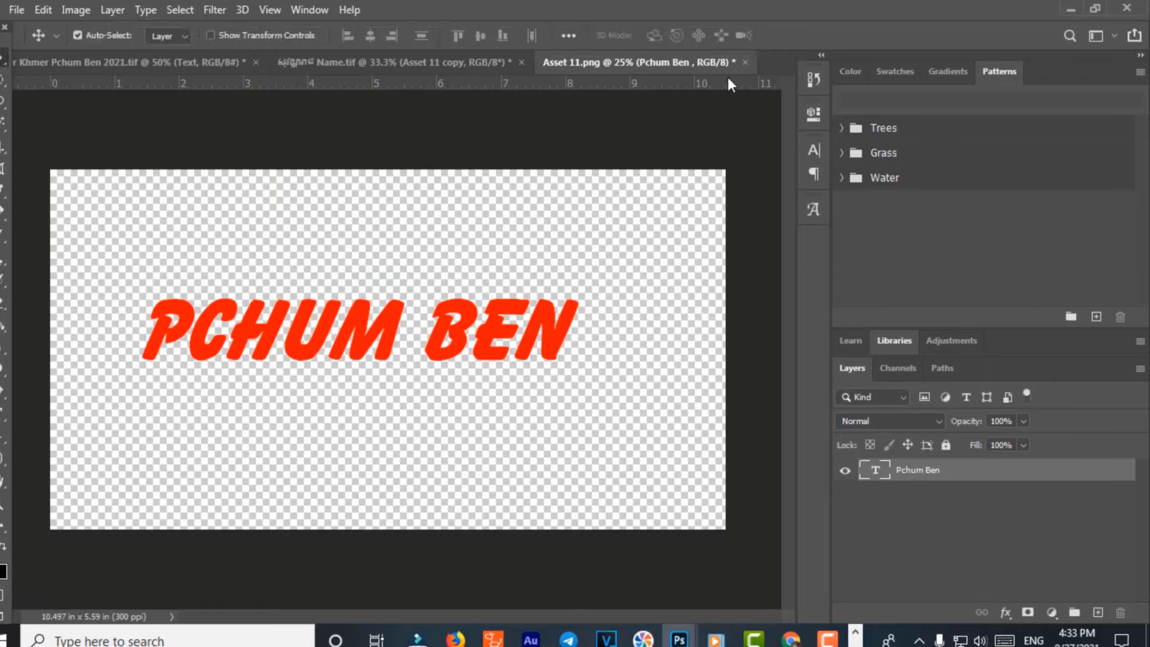
{"action": "left_click", "coordinate": [746, 62]}
{"action": "left_click", "coordinate": [488, 250]}
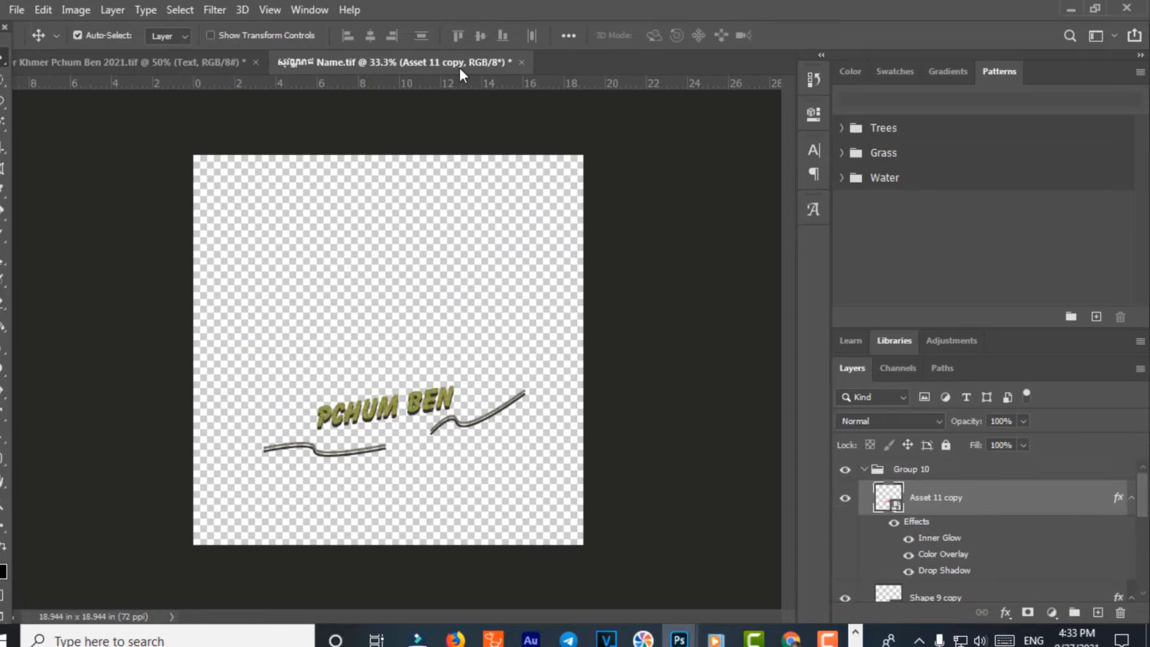
Copy the Asset 11 copy lettering into the banner's upper area and close the name lettering file without saving
{"action": "left_click_drag", "start_coordinate": [459, 67], "coordinate": [303, 234]}
{"action": "left_click_drag", "start_coordinate": [918, 506], "coordinate": [424, 198]}
{"action": "left_click", "coordinate": [511, 237]}
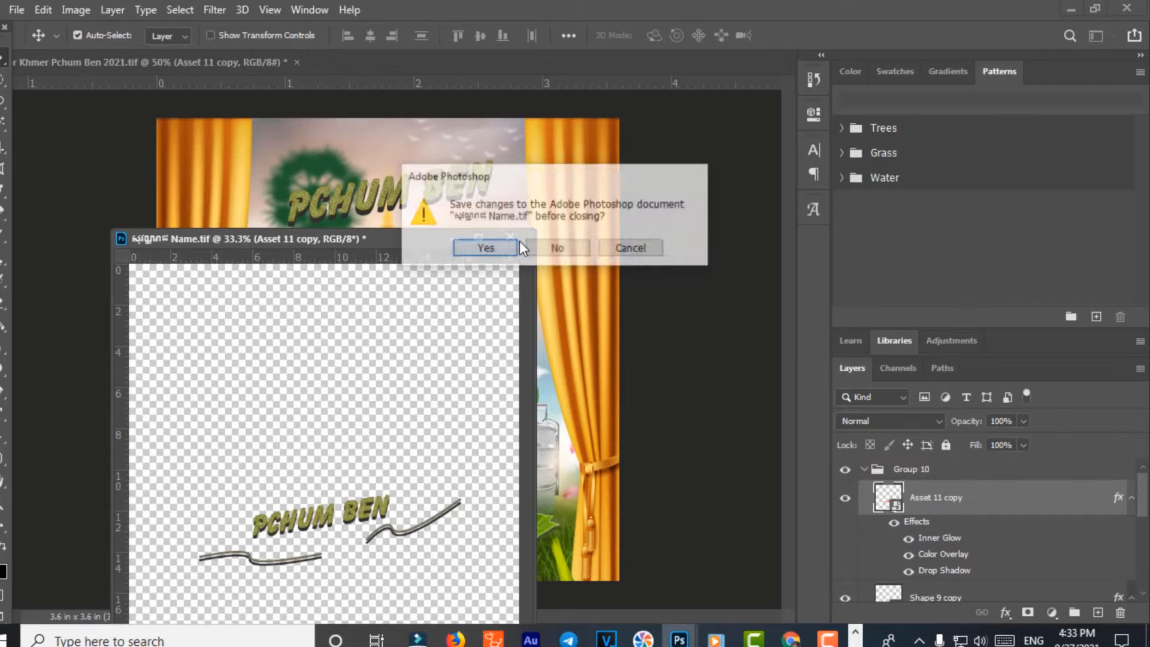
{"action": "left_click", "coordinate": [555, 248]}
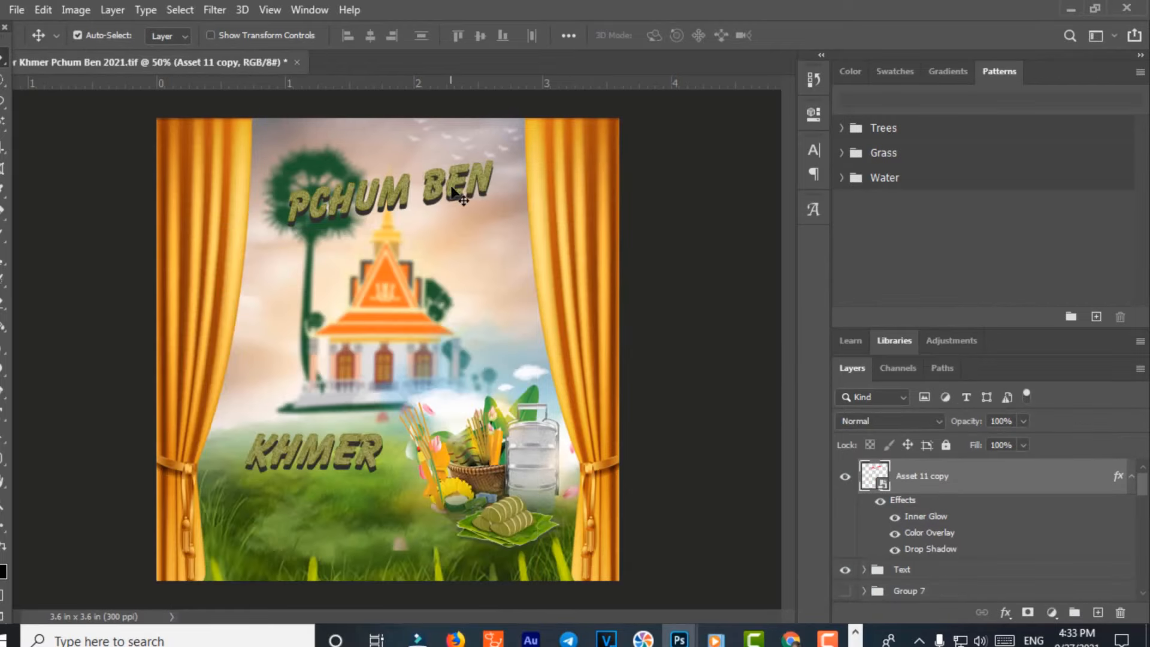
Move the PCHUM BEN lettering directly below KHMER, scale it to about 19.8% and rotate it to nearly level
{"action": "left_click_drag", "start_coordinate": [453, 202], "coordinate": [388, 517]}
{"action": "key", "text": "ctrl+t"}
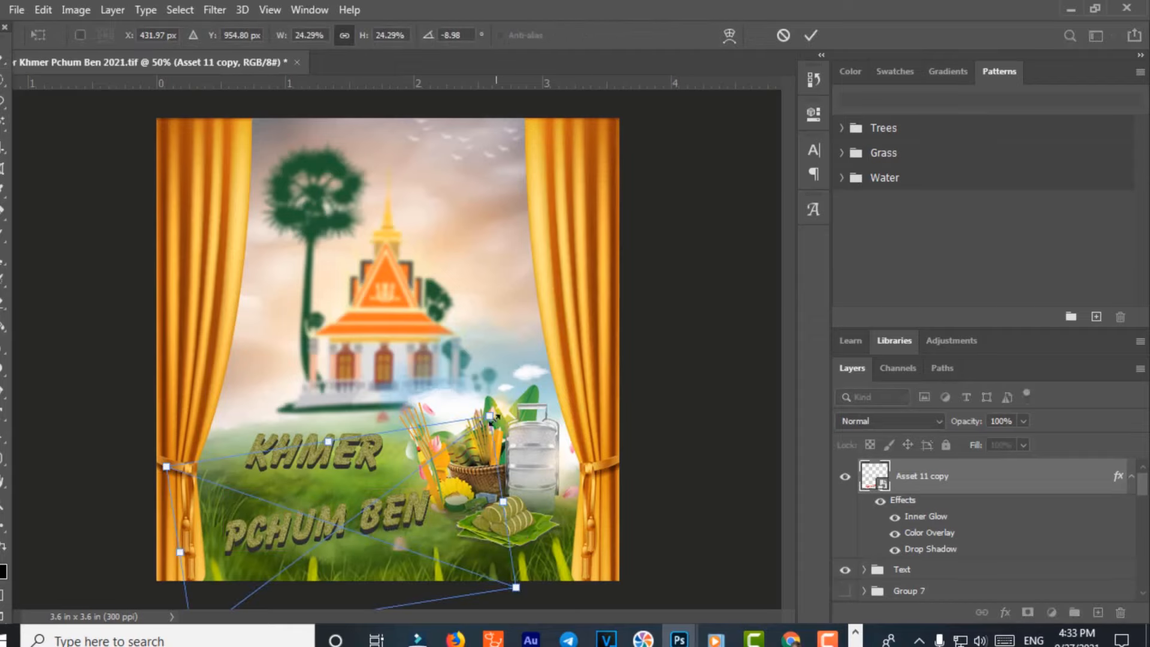
{"action": "left_click_drag", "start_coordinate": [494, 420], "coordinate": [499, 466]}
{"action": "left_click_drag", "start_coordinate": [372, 538], "coordinate": [401, 515]}
{"action": "left_click_drag", "start_coordinate": [489, 523], "coordinate": [405, 511]}
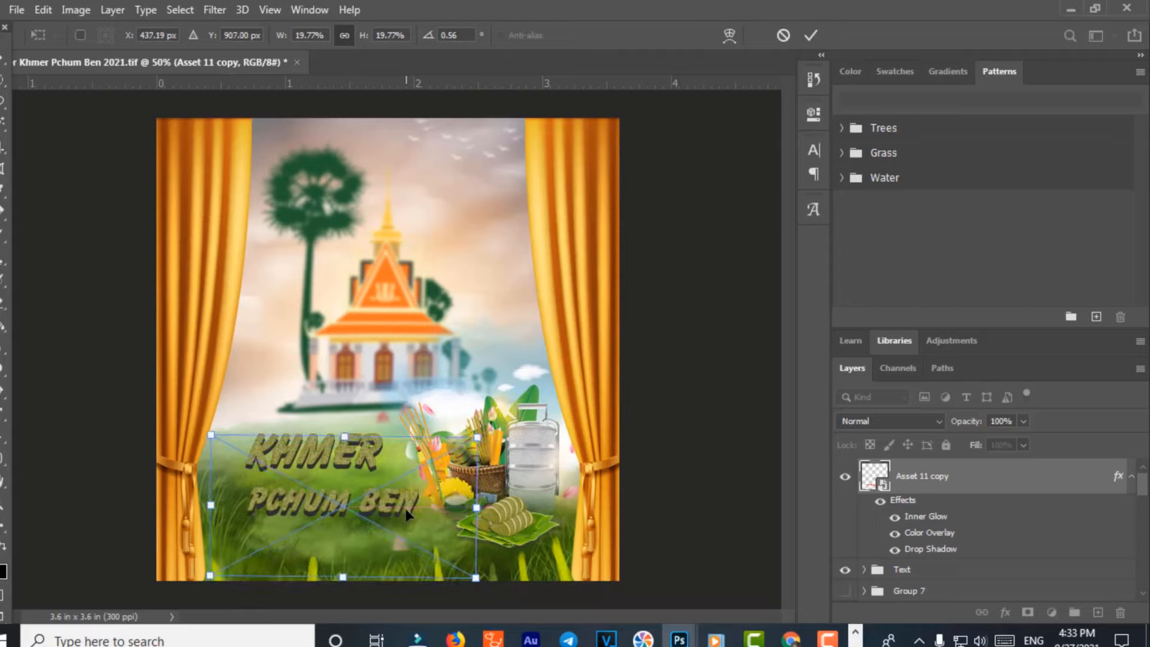
{"action": "key", "text": "Return"}
Shift the KHMER lettering slightly right and down so it sits centred above PCHUM BEN, undoing any accidental move of the grass layer
{"action": "left_click_drag", "start_coordinate": [350, 461], "coordinate": [353, 458]}
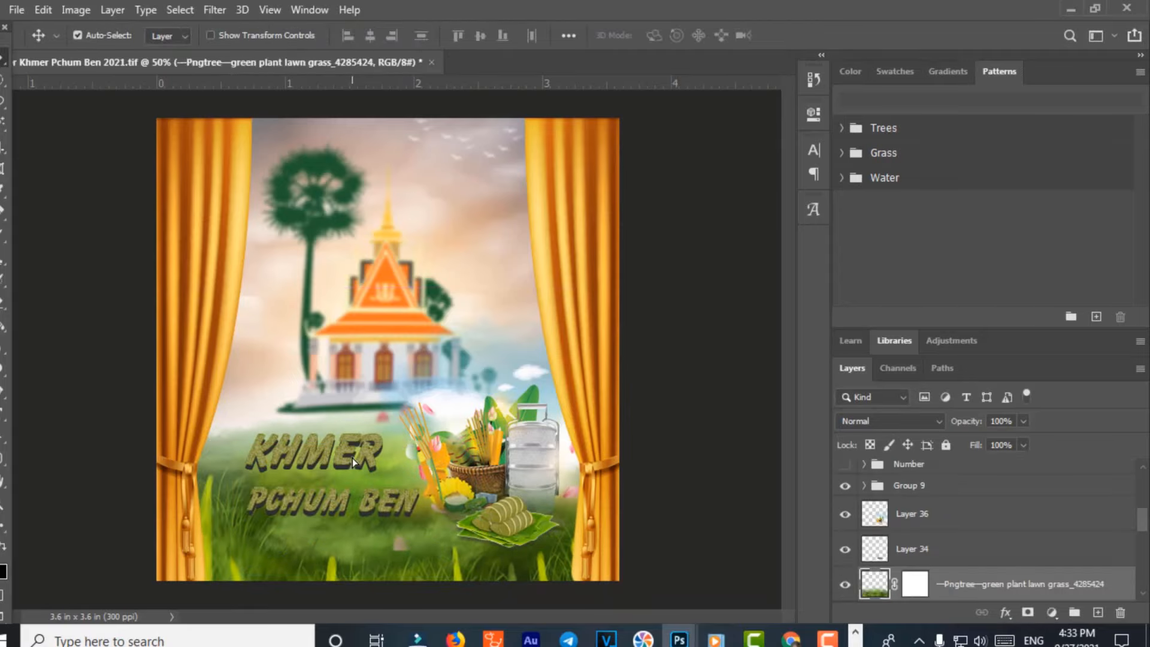
{"action": "key", "text": "ctrl+z"}
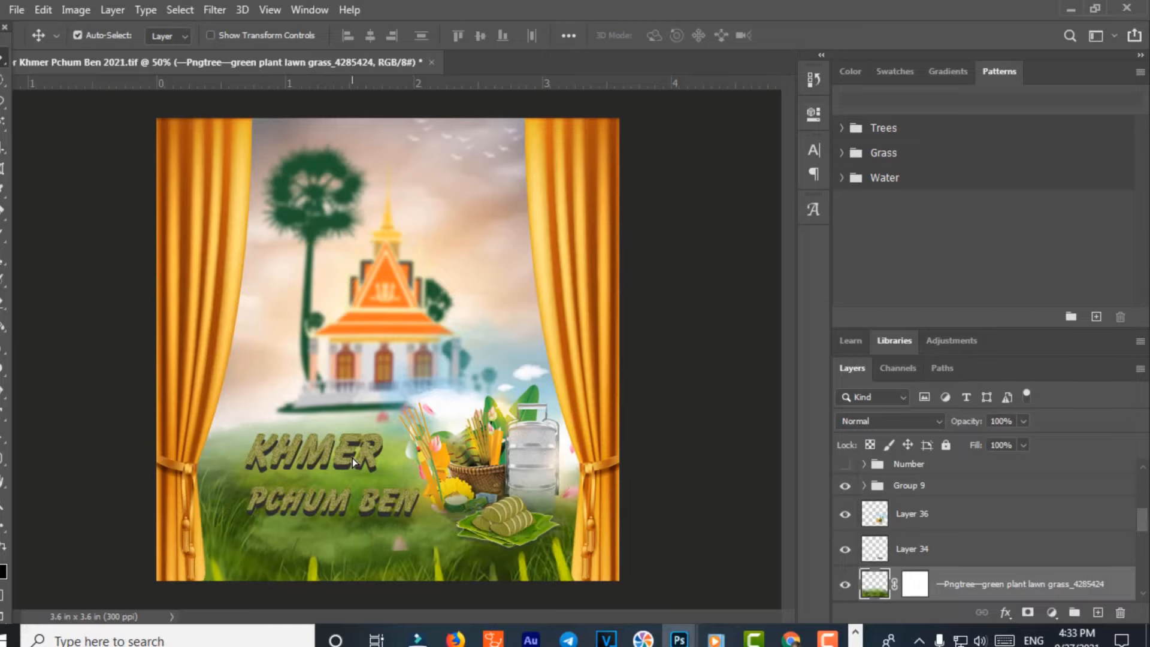
{"action": "left_click_drag", "start_coordinate": [353, 458], "coordinate": [364, 456]}
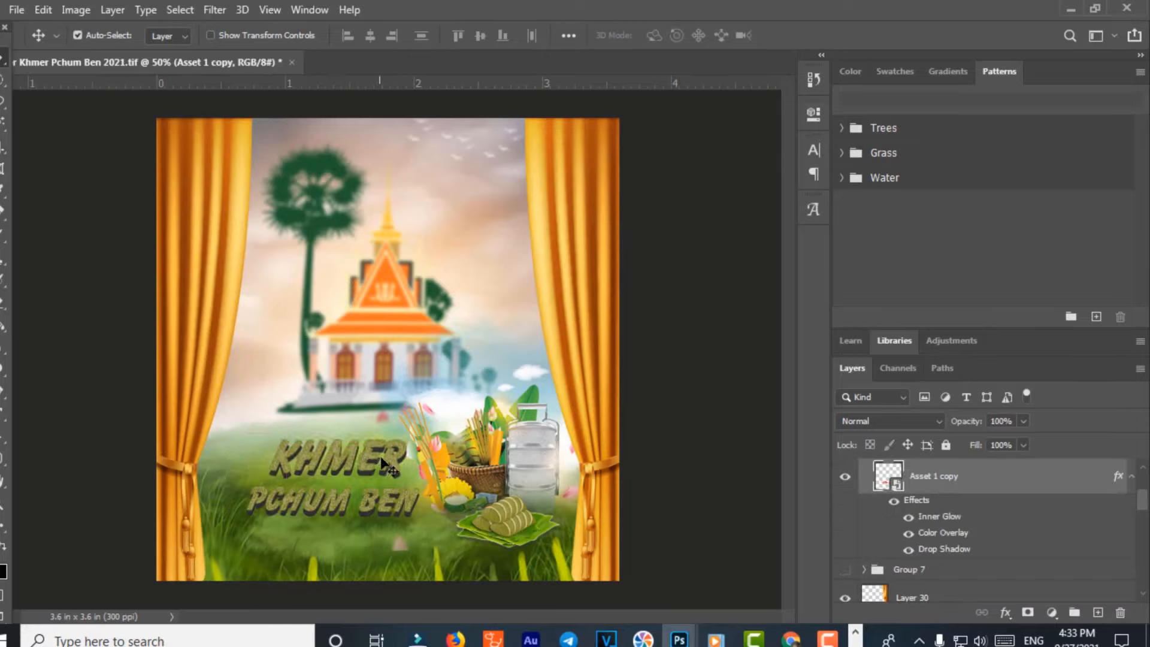
{"action": "key", "text": "Down"}
{"action": "key", "text": "Down"}
{"action": "key", "text": "Down"}
{"action": "key", "text": "Down"}
{"action": "key", "text": "Left"}
{"action": "key", "text": "Left"}
{"action": "key", "text": "Left"}
{"action": "key", "text": "Left"}
{"action": "key", "text": "Left"}
{"action": "key", "text": "Left"}
{"action": "key", "text": "Left"}
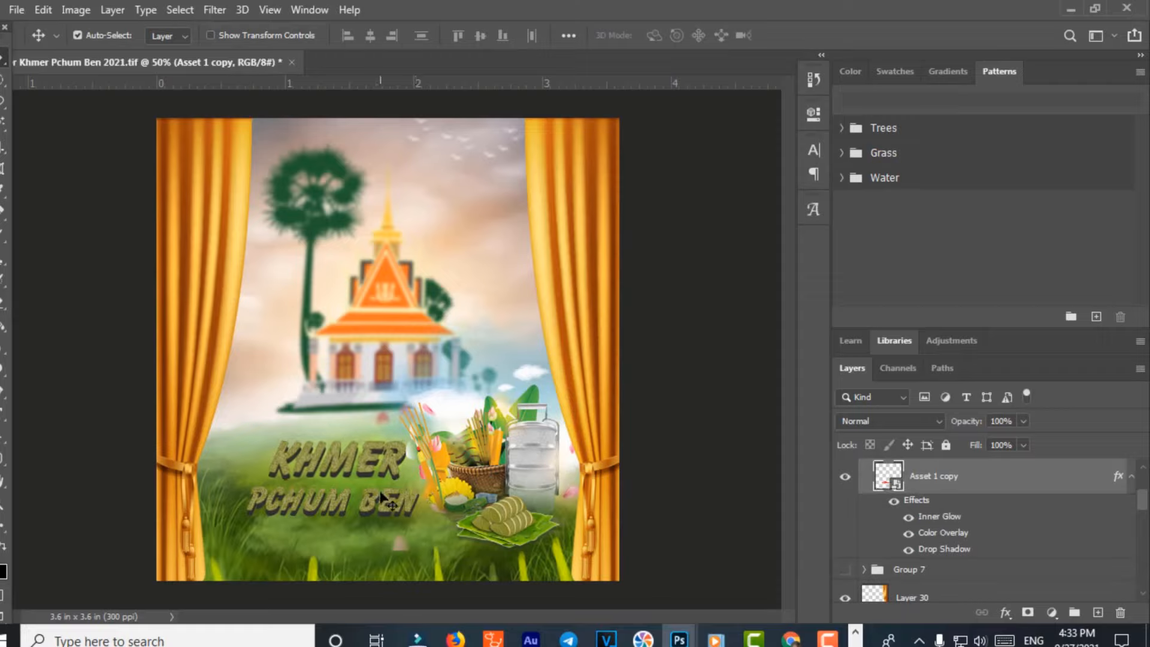
{"action": "key", "text": "Left"}
{"action": "key", "text": "Left"}
{"action": "key", "text": "Left"}
{"action": "key", "text": "Left"}
{"action": "key", "text": "Left"}
{"action": "key", "text": "Left"}
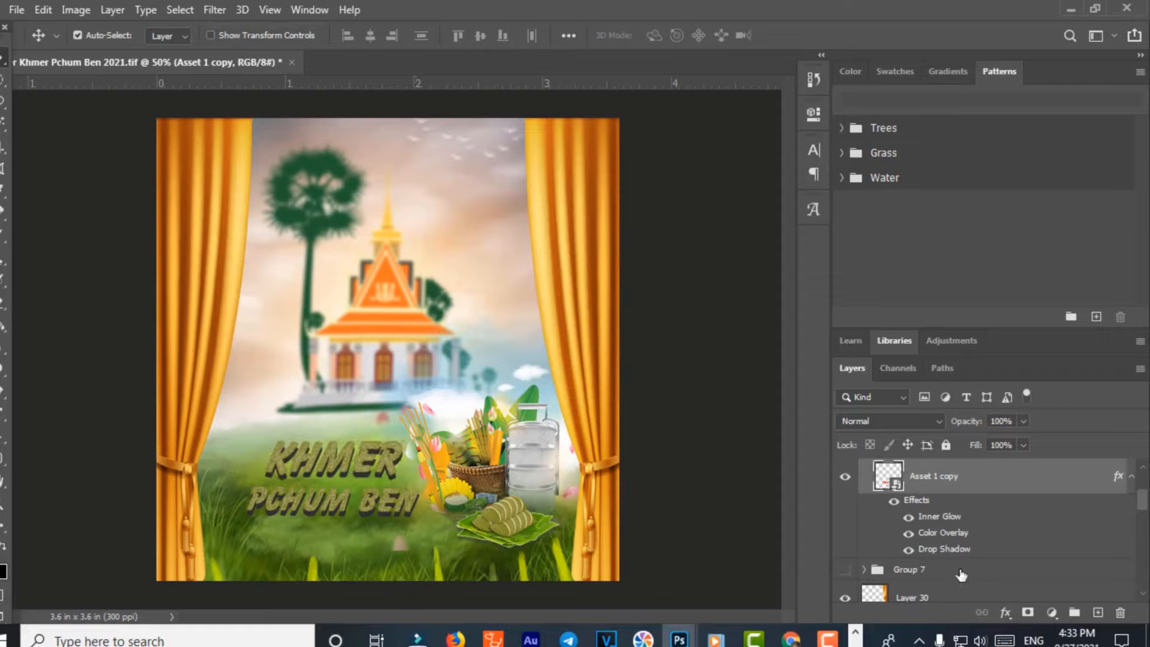
Move the Asset 11 copy layer into the Text group, collapse the group and nudge all its lettering slightly left
{"action": "scroll", "coordinate": [953, 548], "scroll_direction": "up", "scroll_amount": 2}
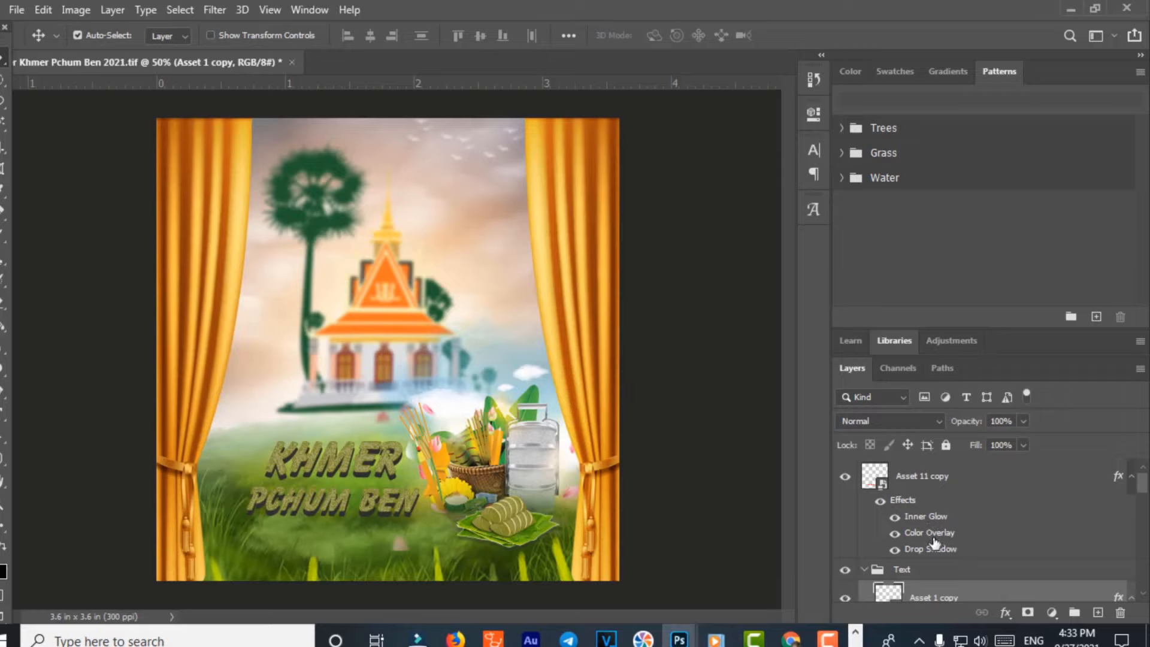
{"action": "left_click_drag", "start_coordinate": [917, 477], "coordinate": [912, 589]}
{"action": "left_click", "coordinate": [865, 471]}
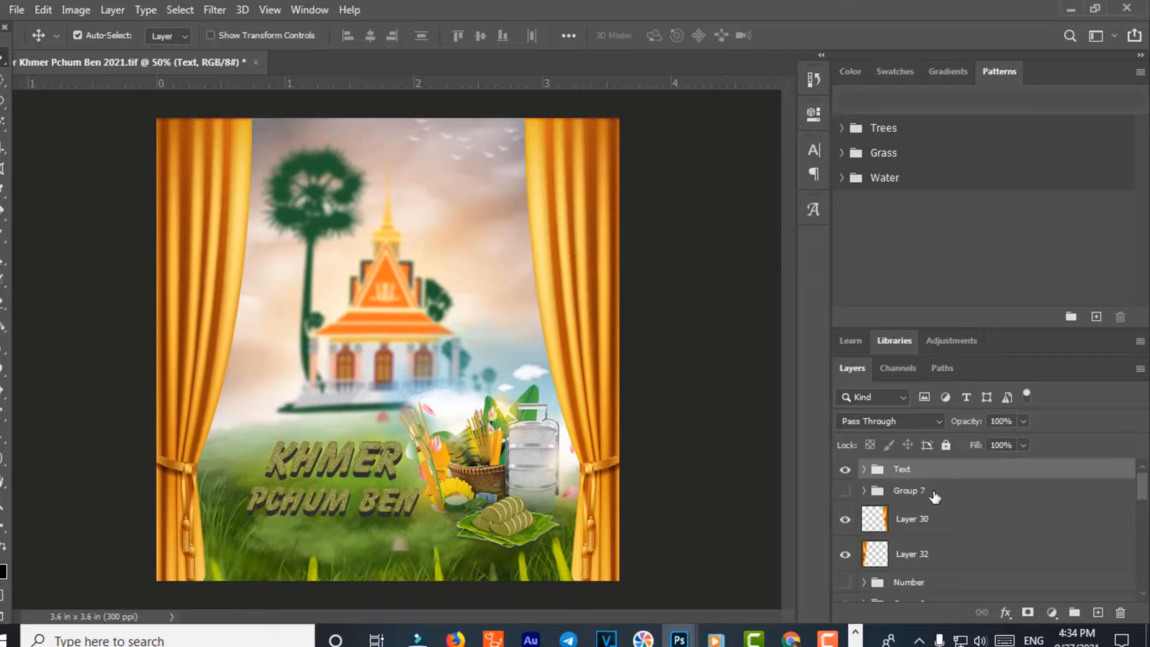
{"action": "key", "text": "Left"}
{"action": "key", "text": "Left"}
{"action": "key", "text": "Left"}
{"action": "key", "text": "Left"}
{"action": "key", "text": "Left"}
{"action": "key", "text": "Left"}
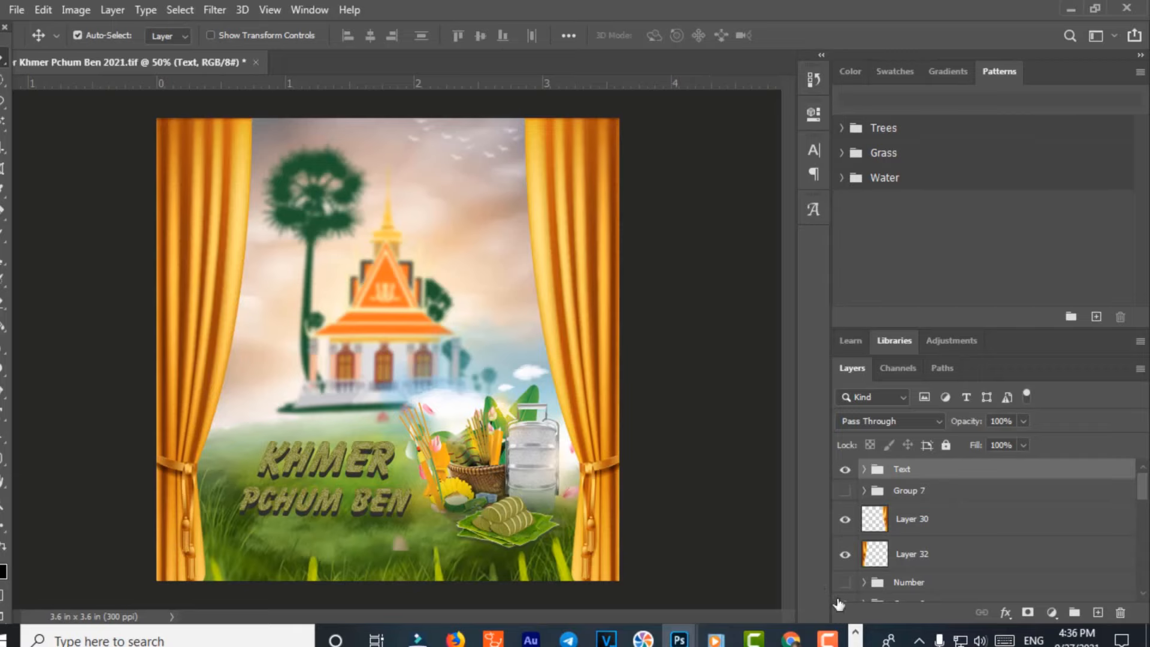
Switch to File Explorer and open the Khmer-named palm tree folder inside Fro Graphic Design
{"action": "left_click", "coordinate": [857, 634]}
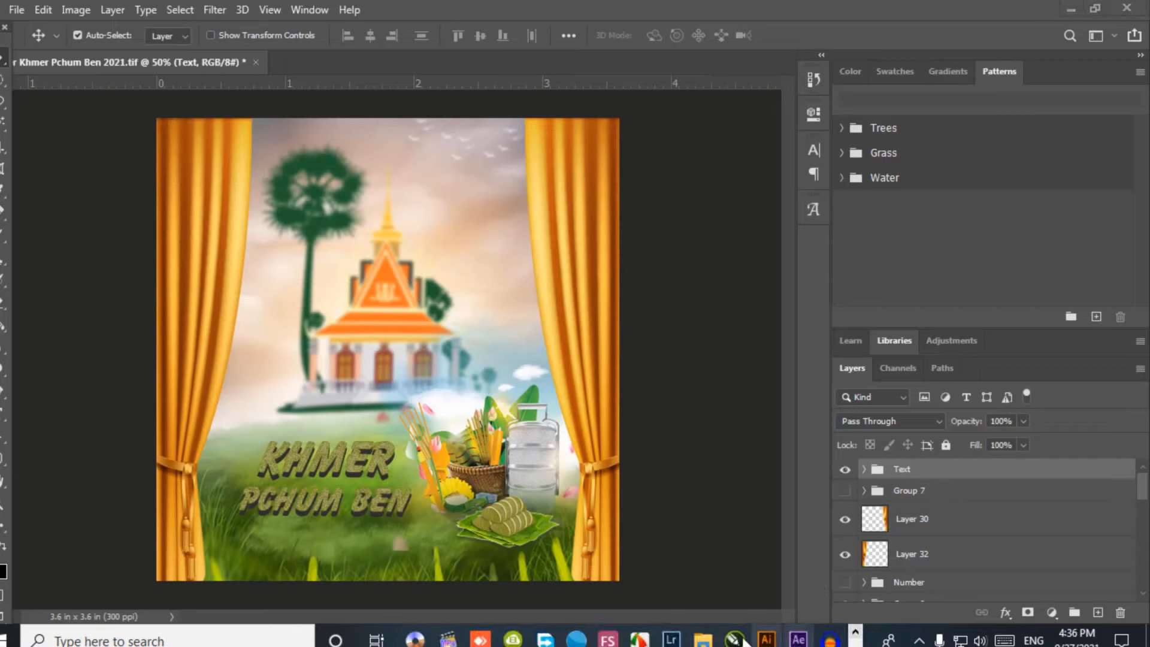
{"action": "mouse_move", "coordinate": [703, 638]}
{"action": "left_click", "coordinate": [688, 521]}
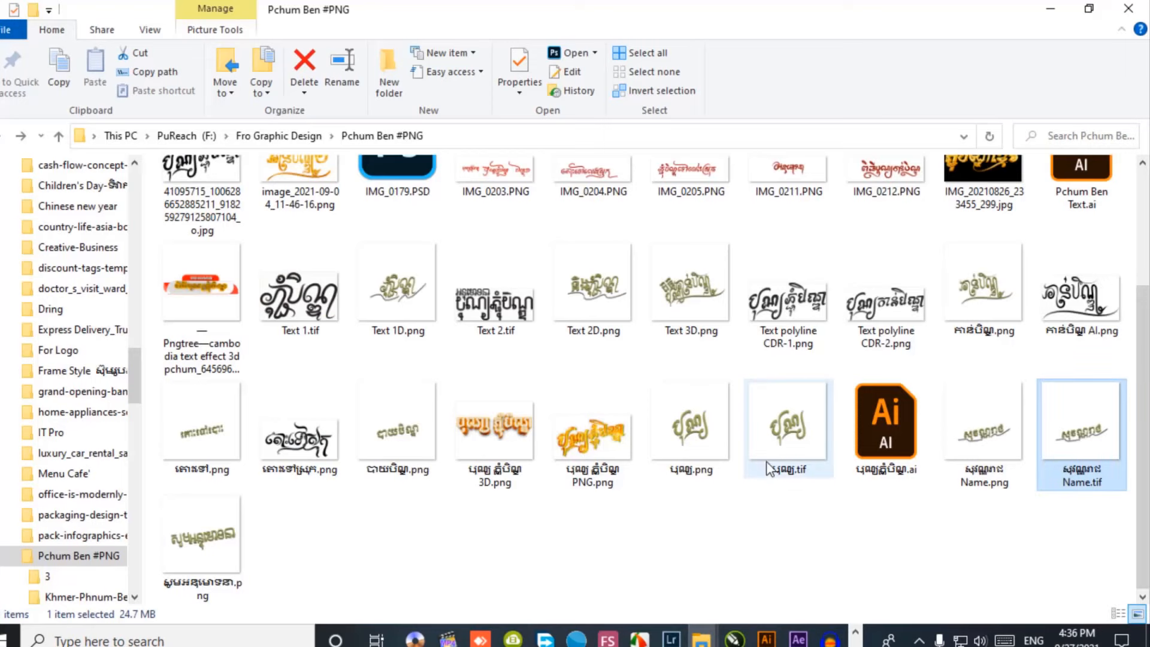
{"action": "scroll", "coordinate": [771, 467], "scroll_direction": "up", "scroll_amount": 3}
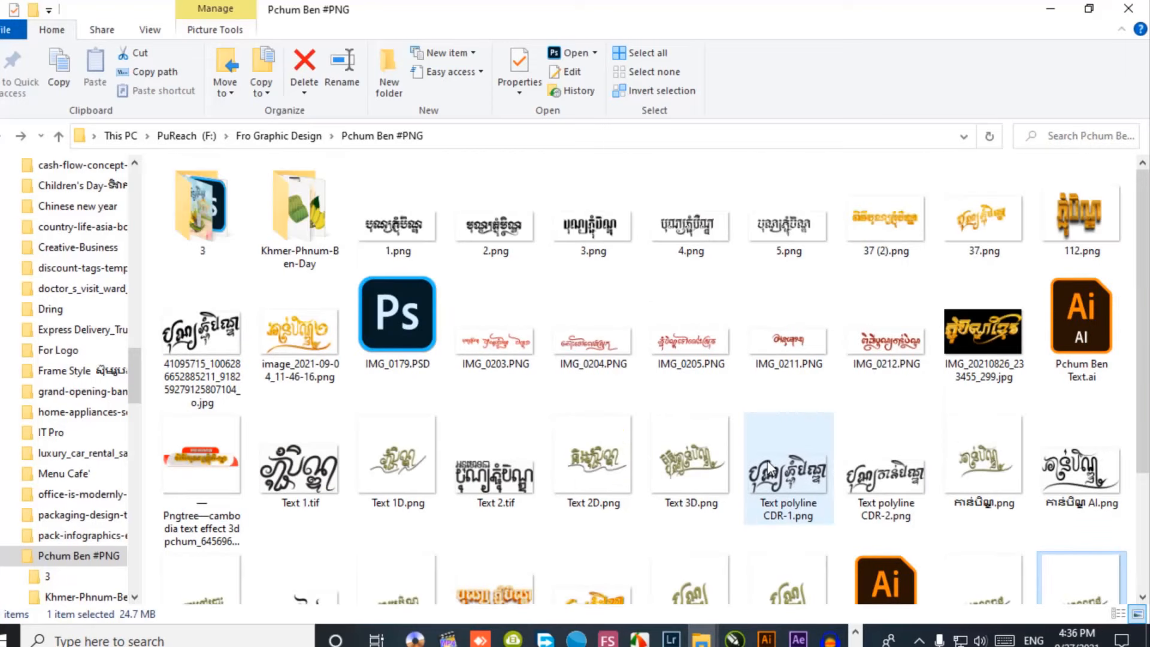
{"action": "left_click", "coordinate": [3, 139]}
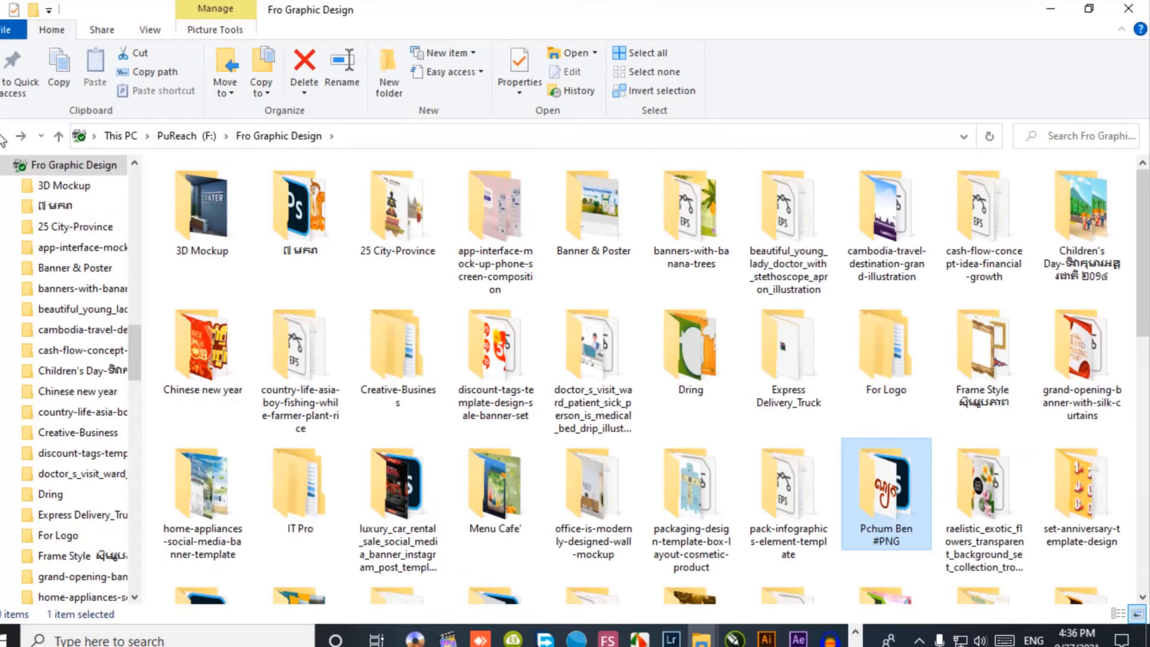
{"action": "left_click", "coordinate": [710, 348]}
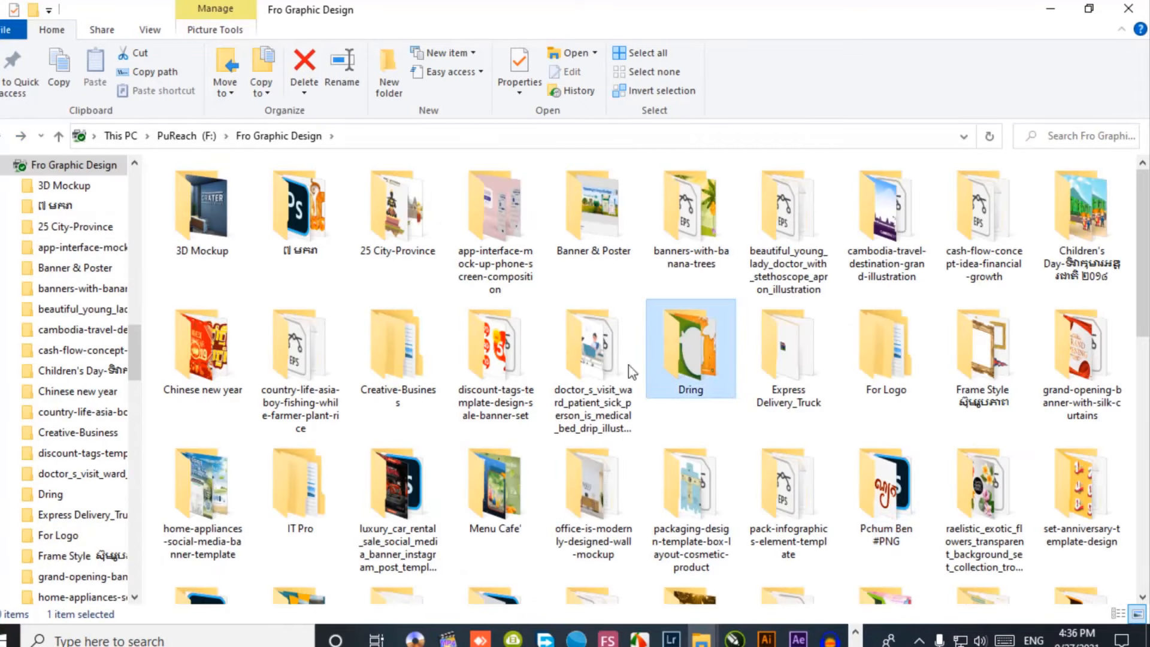
{"action": "scroll", "coordinate": [770, 490], "scroll_direction": "down", "scroll_amount": 6}
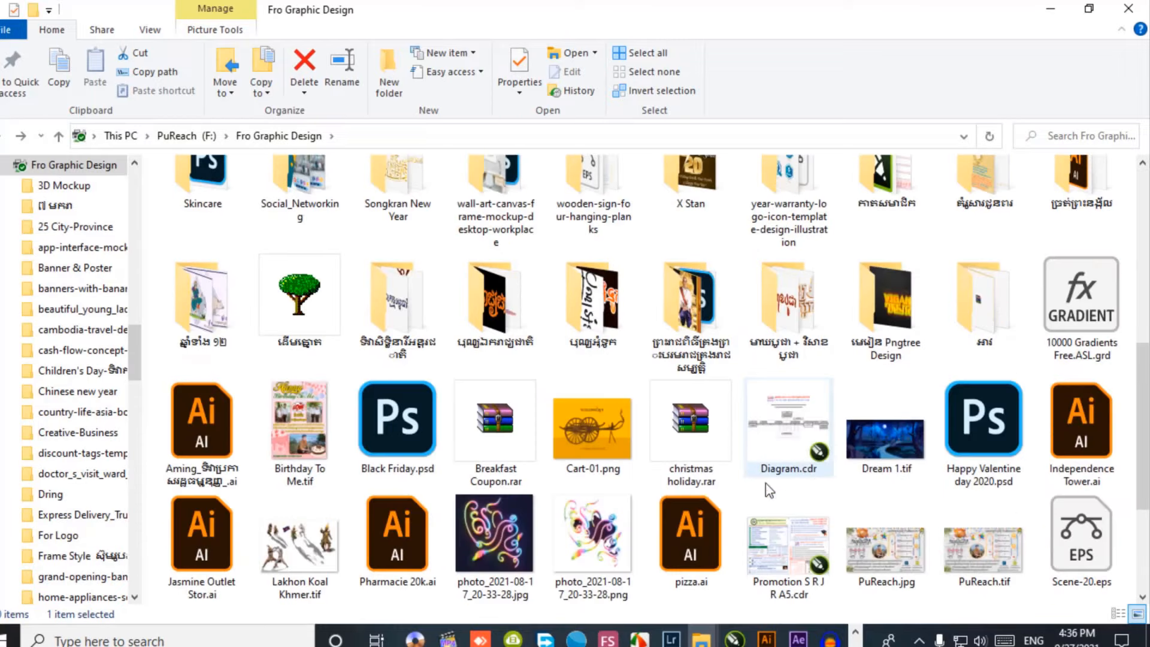
{"action": "double_click", "coordinate": [291, 292]}
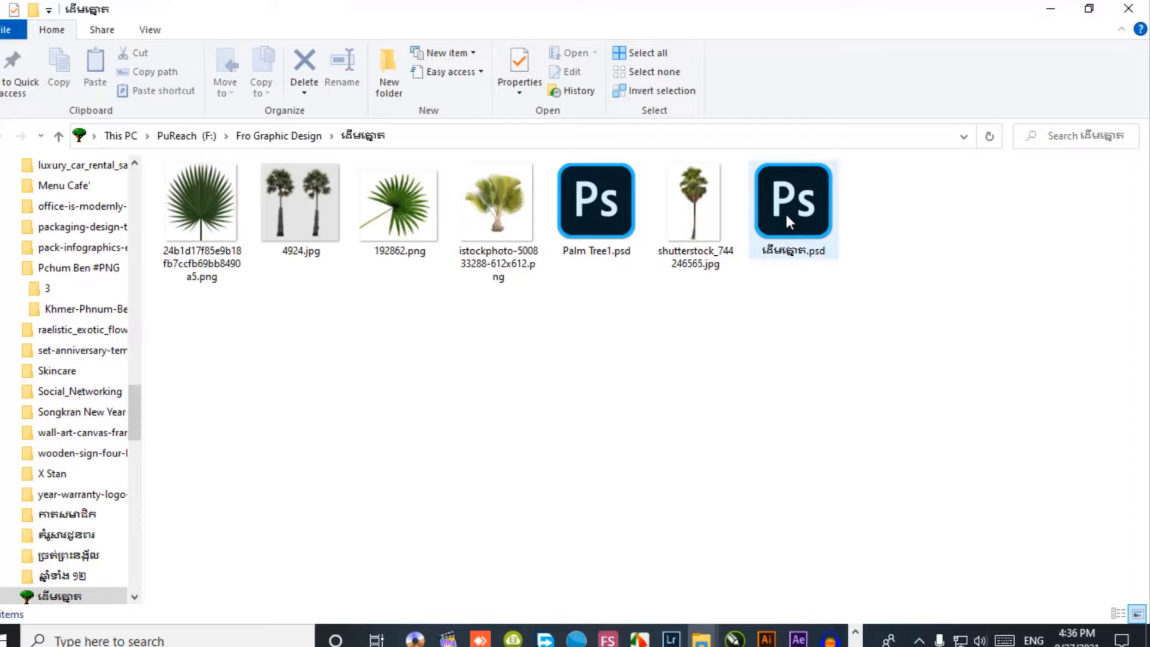
Open the Khmer-named palm tree PSD in Photoshop to inspect its two trees, and close it without using them
{"action": "left_click", "coordinate": [856, 634]}
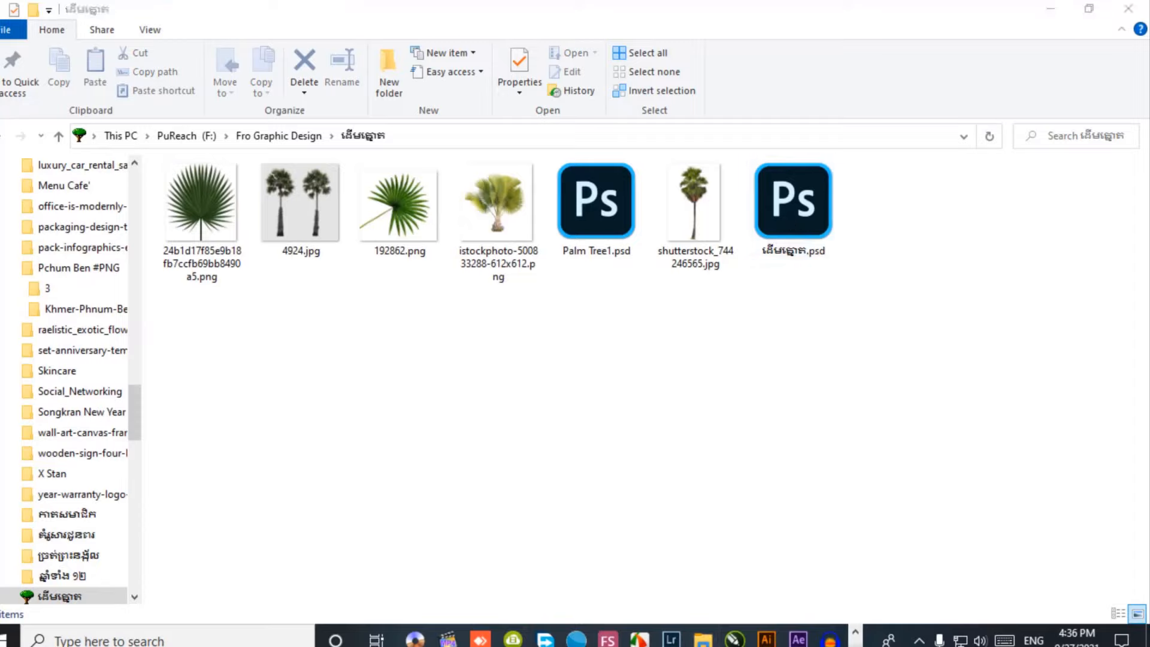
{"action": "left_click_drag", "start_coordinate": [803, 212], "coordinate": [665, 58]}
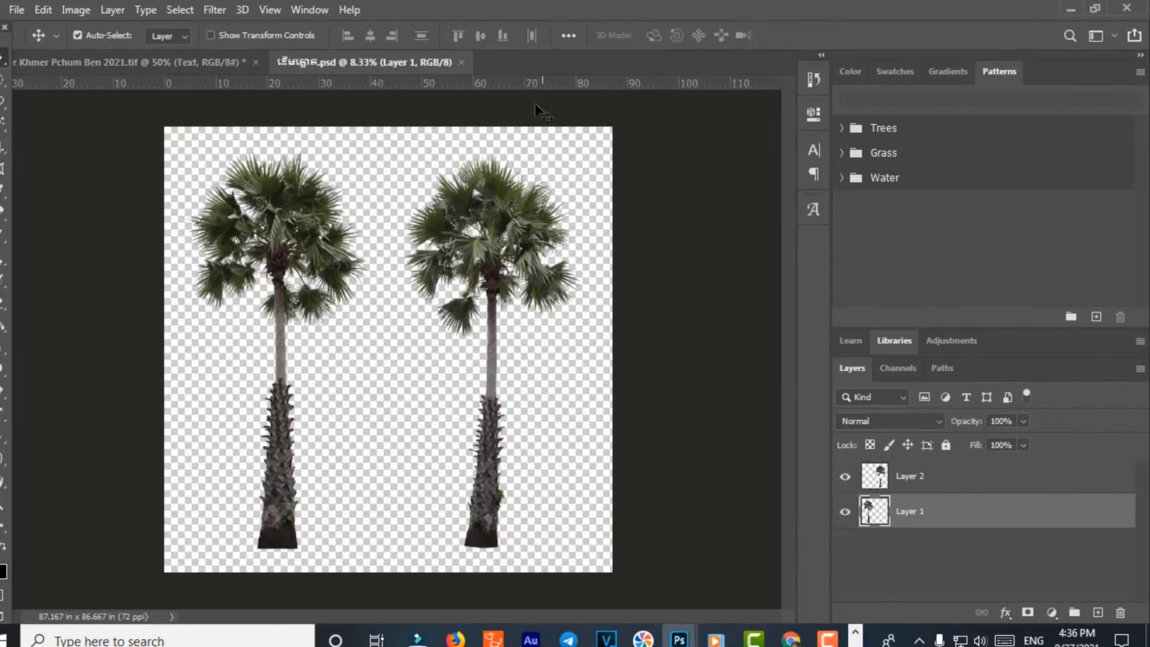
{"action": "left_click", "coordinate": [461, 62]}
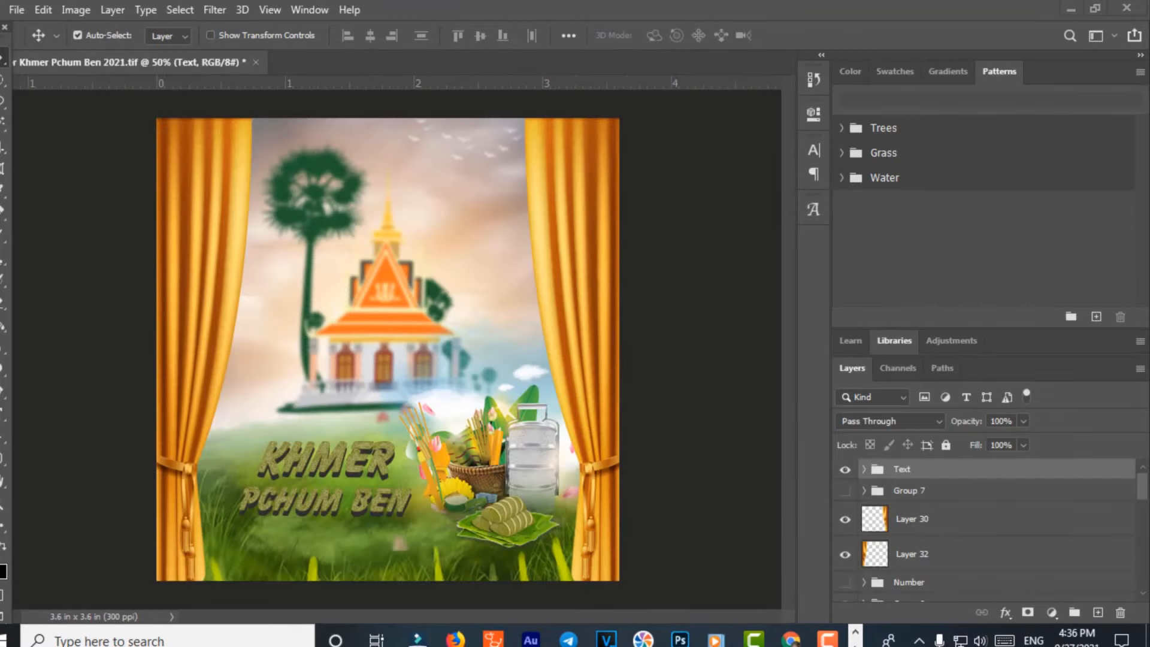
Open Palm Tree1.psd from the palm tree folder in Photoshop as a separate document
{"action": "mouse_move", "coordinate": [713, 638]}
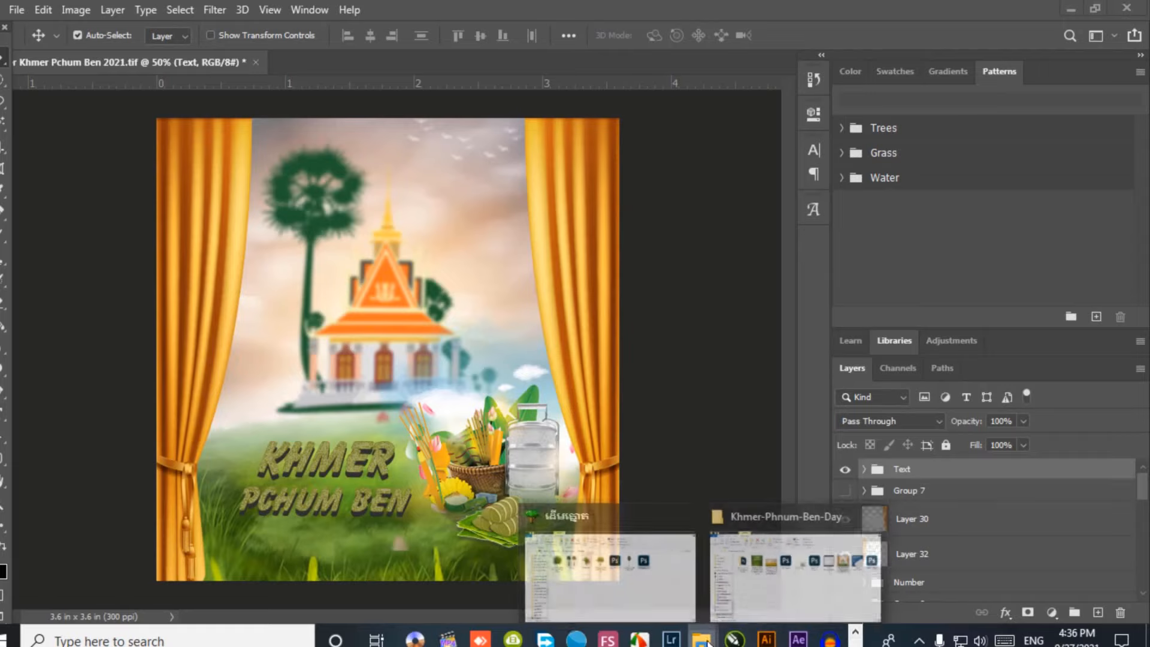
{"action": "left_click", "coordinate": [643, 576]}
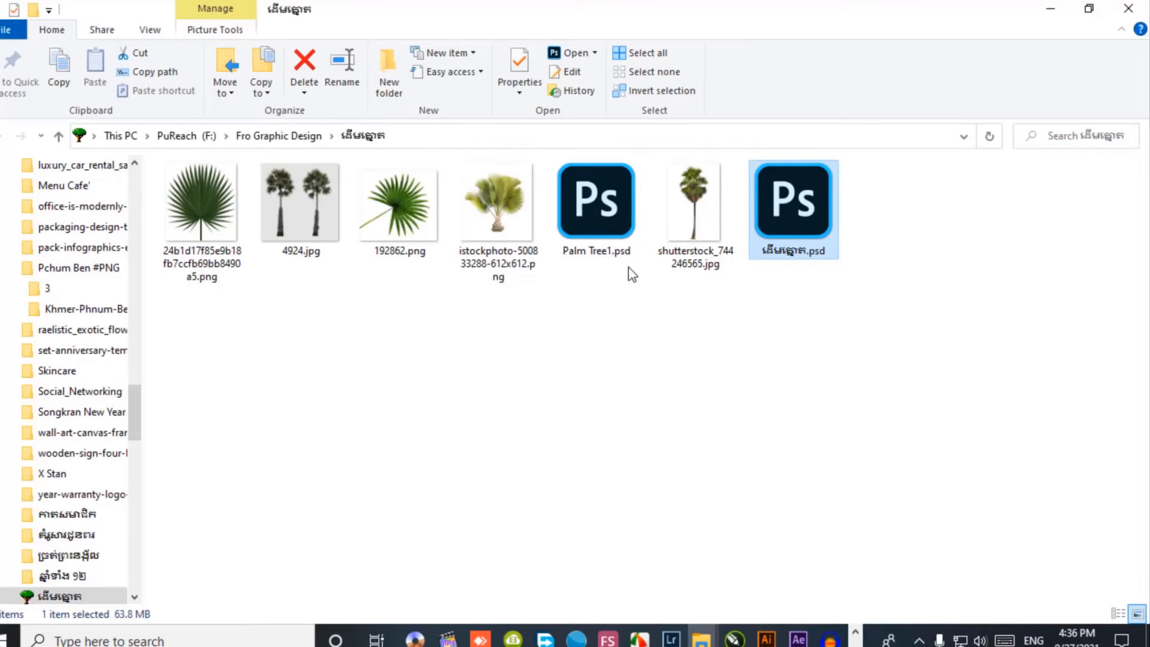
{"action": "left_click", "coordinate": [601, 200]}
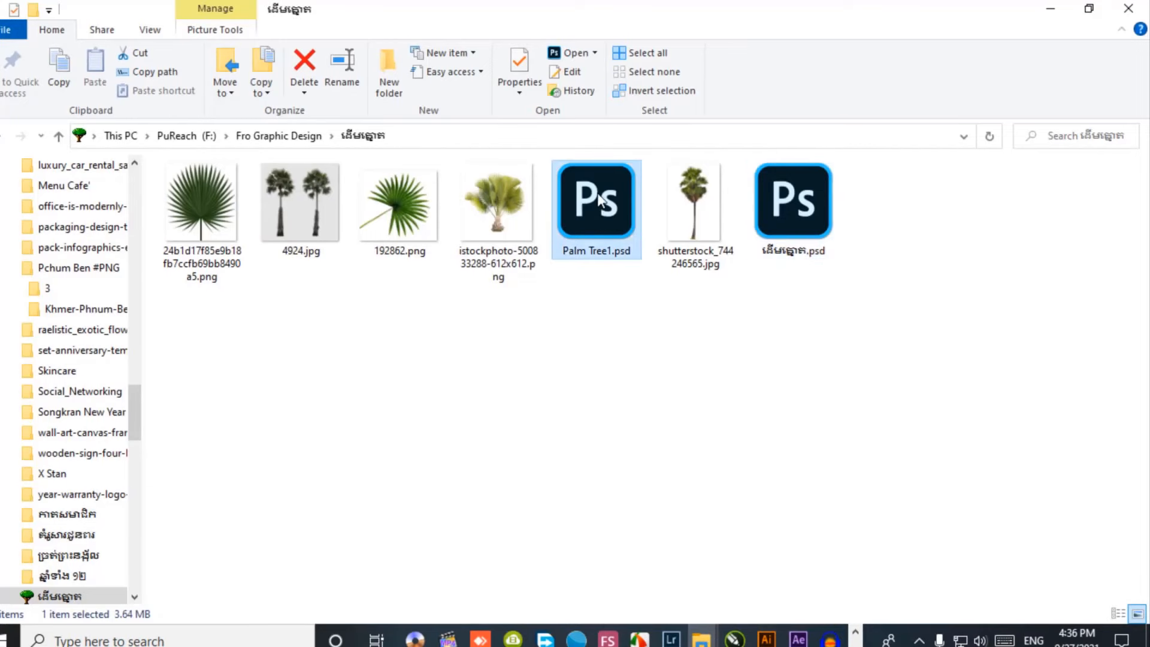
{"action": "left_click", "coordinate": [855, 634]}
{"action": "left_click_drag", "start_coordinate": [602, 210], "coordinate": [661, 55]}
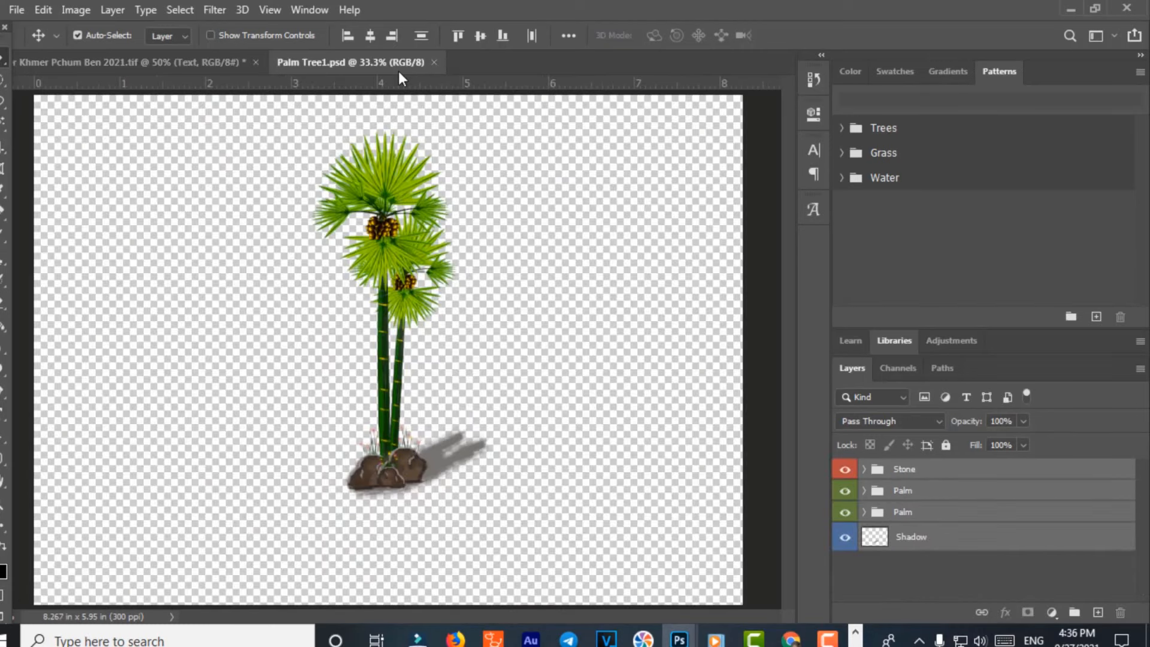
Hide the Shadow layer and the Stone group in Palm Tree1.psd, leaving both Palm groups visible
{"action": "left_click_drag", "start_coordinate": [387, 245], "coordinate": [443, 247]}
{"action": "left_click", "coordinate": [550, 248]}
{"action": "left_click", "coordinate": [846, 538]}
{"action": "left_click", "coordinate": [846, 538]}
{"action": "left_click", "coordinate": [847, 539]}
{"action": "left_click", "coordinate": [846, 512]}
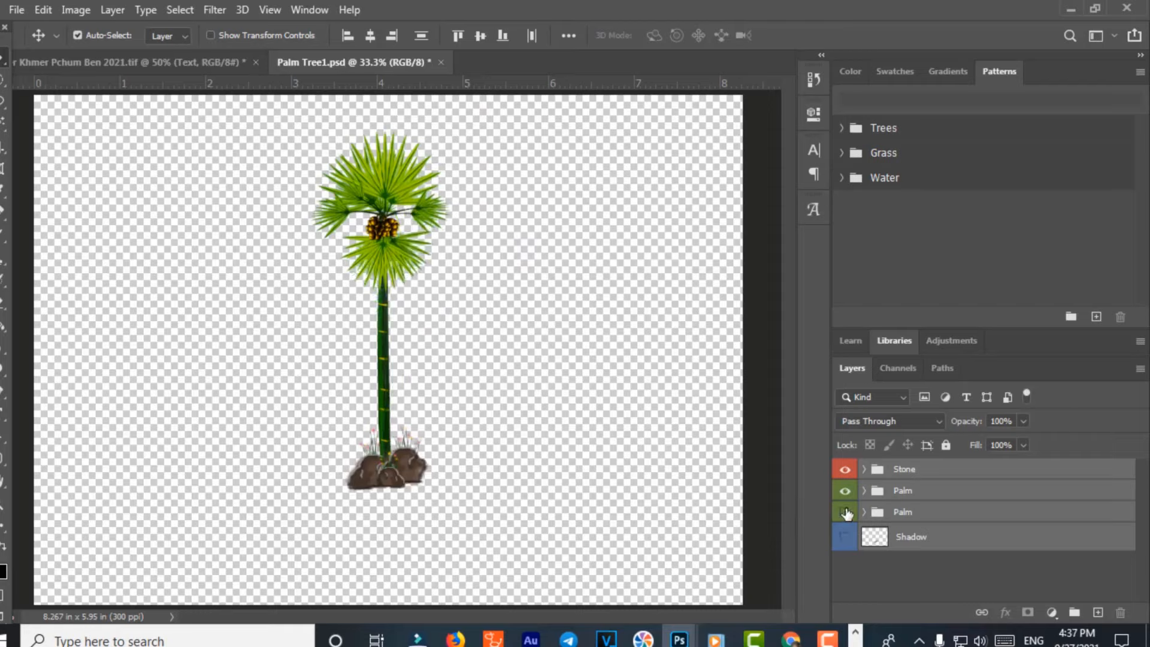
{"action": "left_click", "coordinate": [846, 512]}
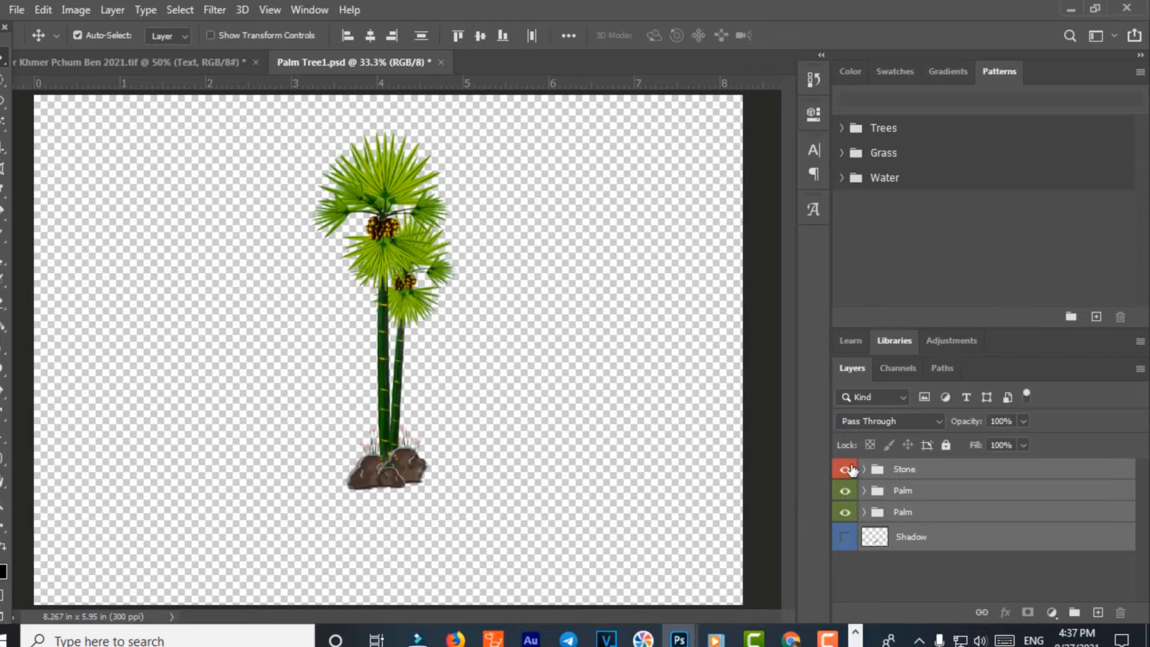
{"action": "left_click", "coordinate": [845, 471]}
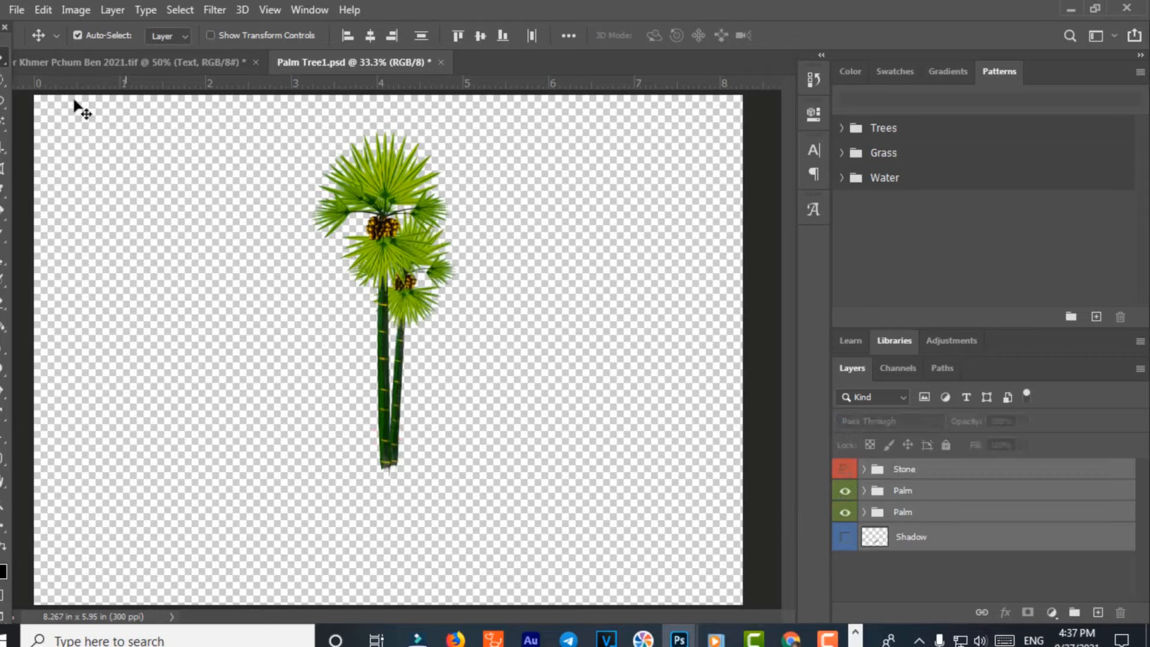
Save a PNG copy of the palms as Palm Tree1.png in the palm tree folder and close the PSD without saving
{"action": "left_click", "coordinate": [16, 9]}
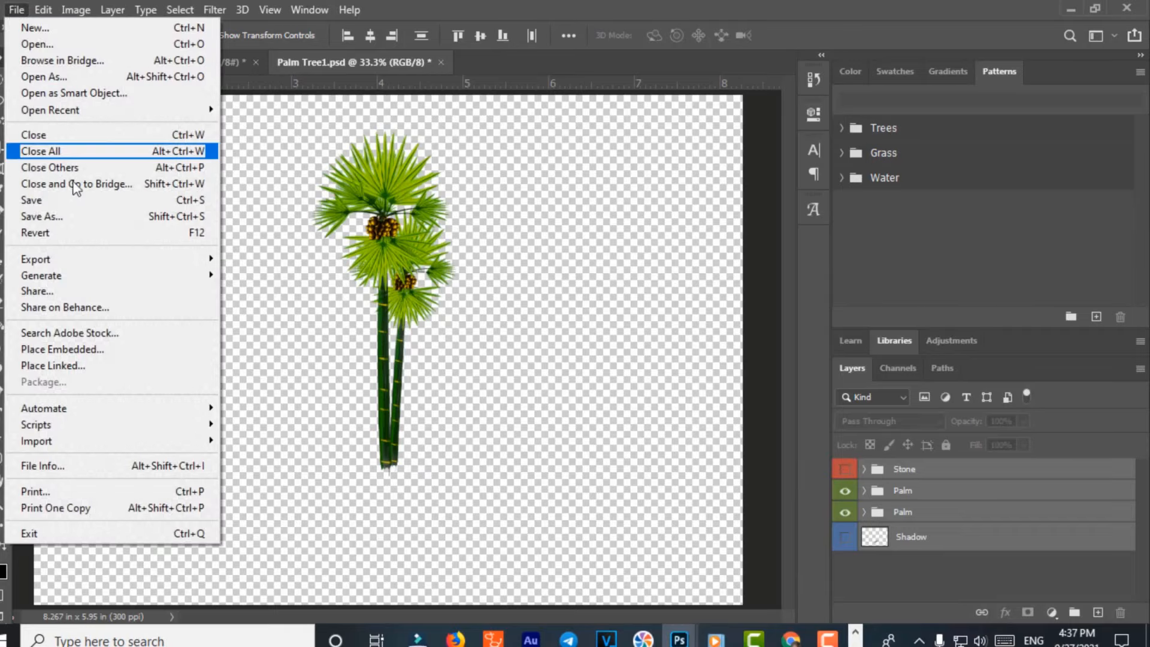
{"action": "left_click", "coordinate": [70, 216]}
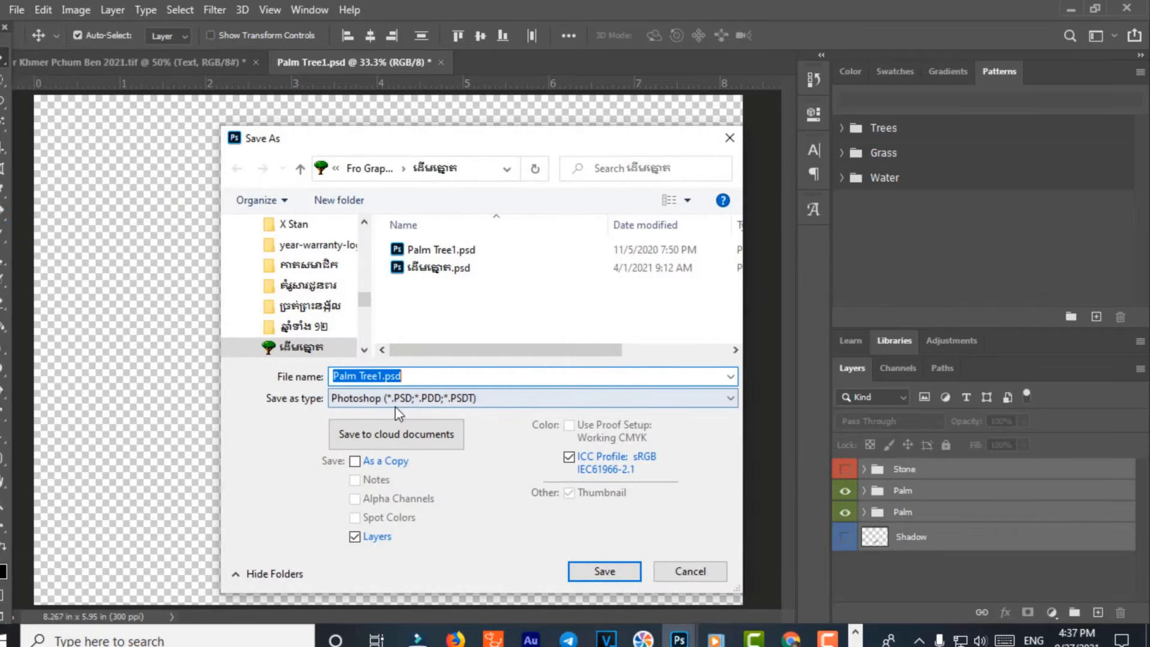
{"action": "left_click", "coordinate": [390, 398]}
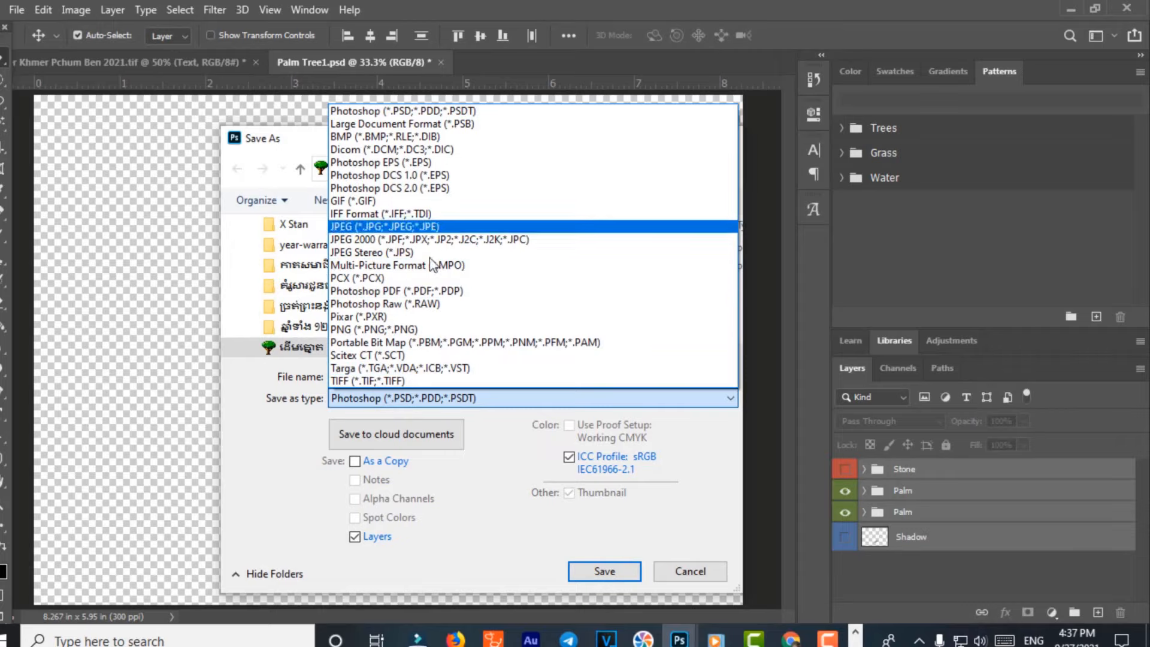
{"action": "left_click", "coordinate": [424, 329]}
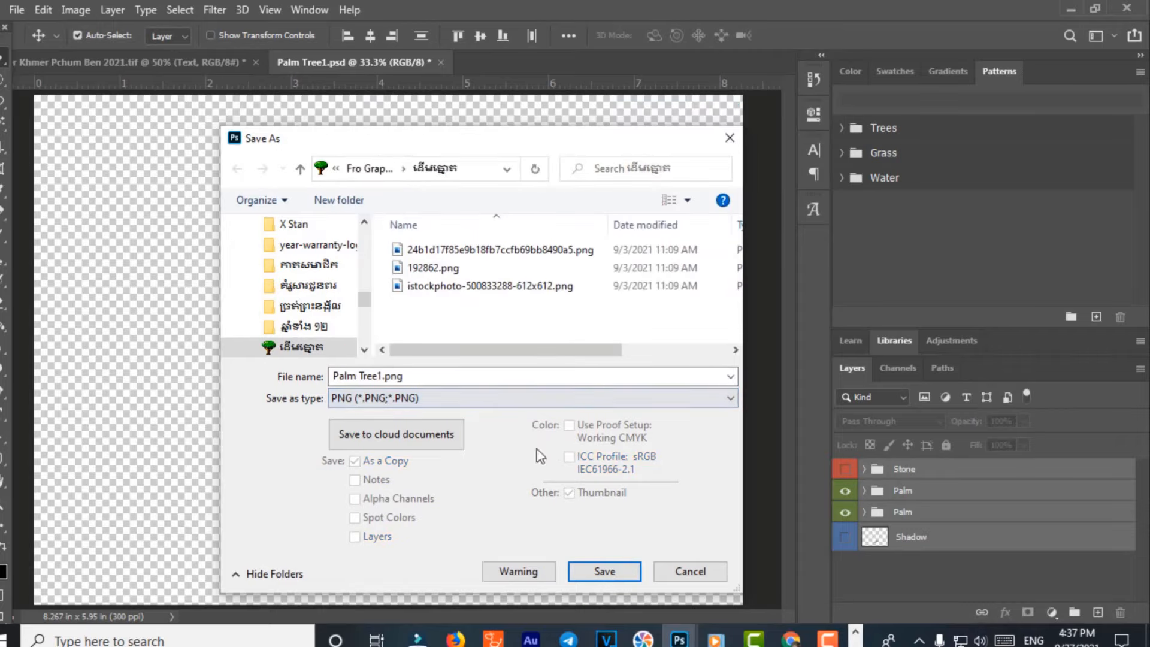
{"action": "left_click", "coordinate": [605, 571]}
{"action": "left_click", "coordinate": [666, 183]}
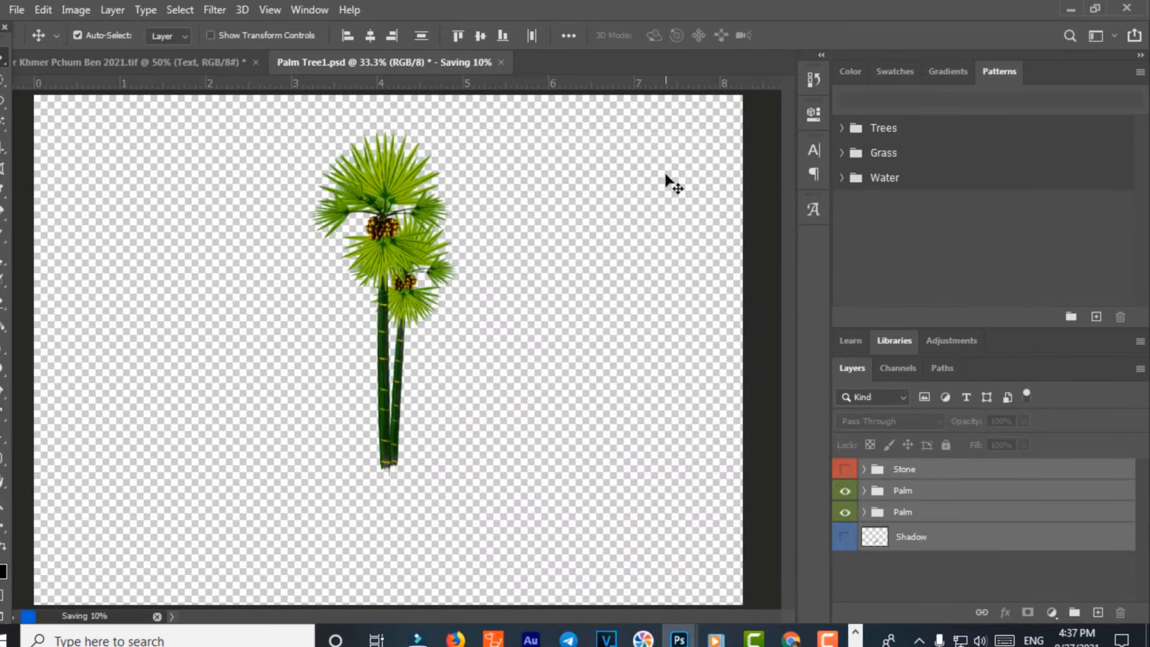
{"action": "left_click", "coordinate": [444, 62]}
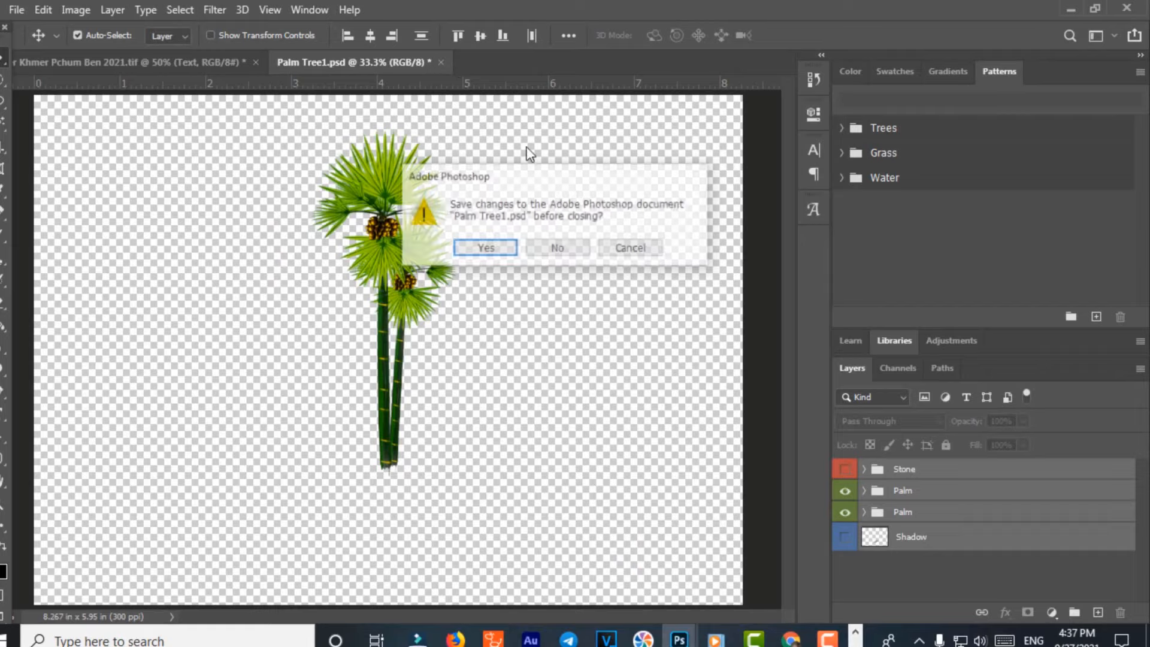
{"action": "left_click", "coordinate": [560, 243]}
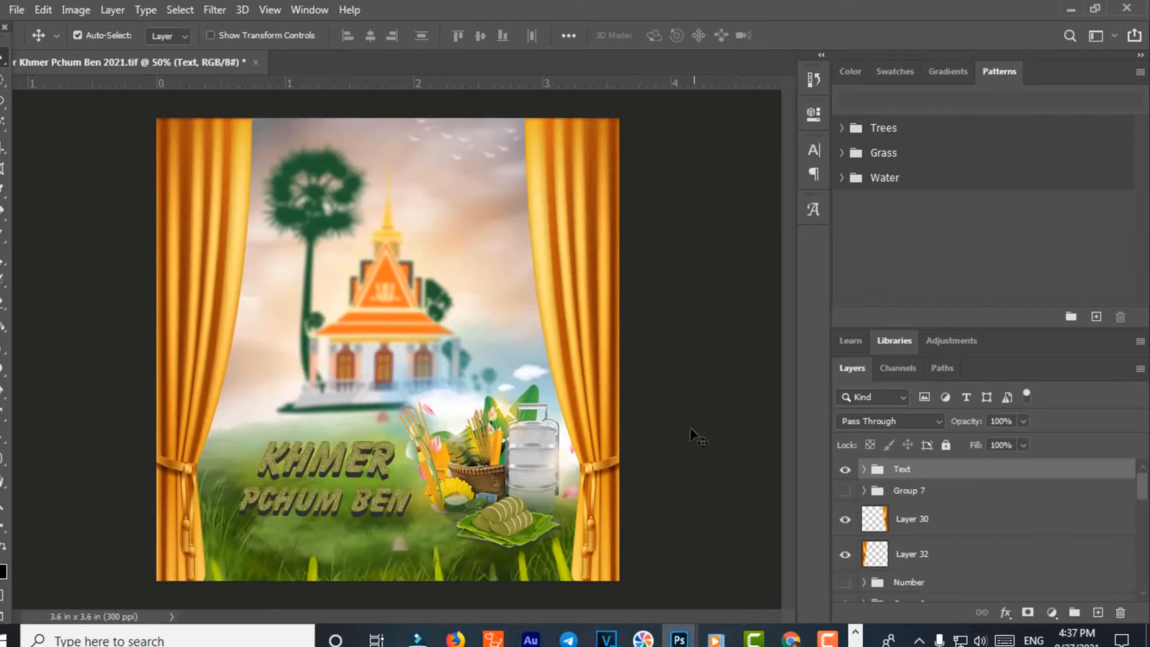
Switch to File Explorer and select Palm Tree1.png in the palm tree folder
{"action": "left_click", "coordinate": [856, 632]}
{"action": "mouse_move", "coordinate": [701, 637]}
{"action": "left_click", "coordinate": [671, 569]}
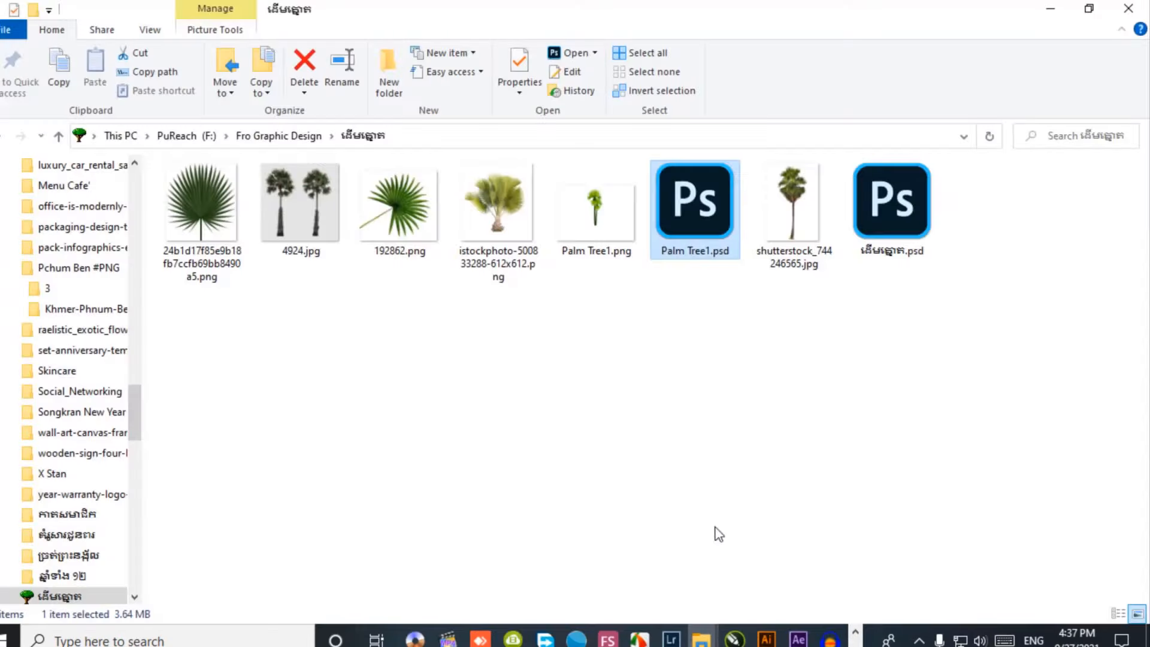
{"action": "left_click", "coordinate": [629, 207]}
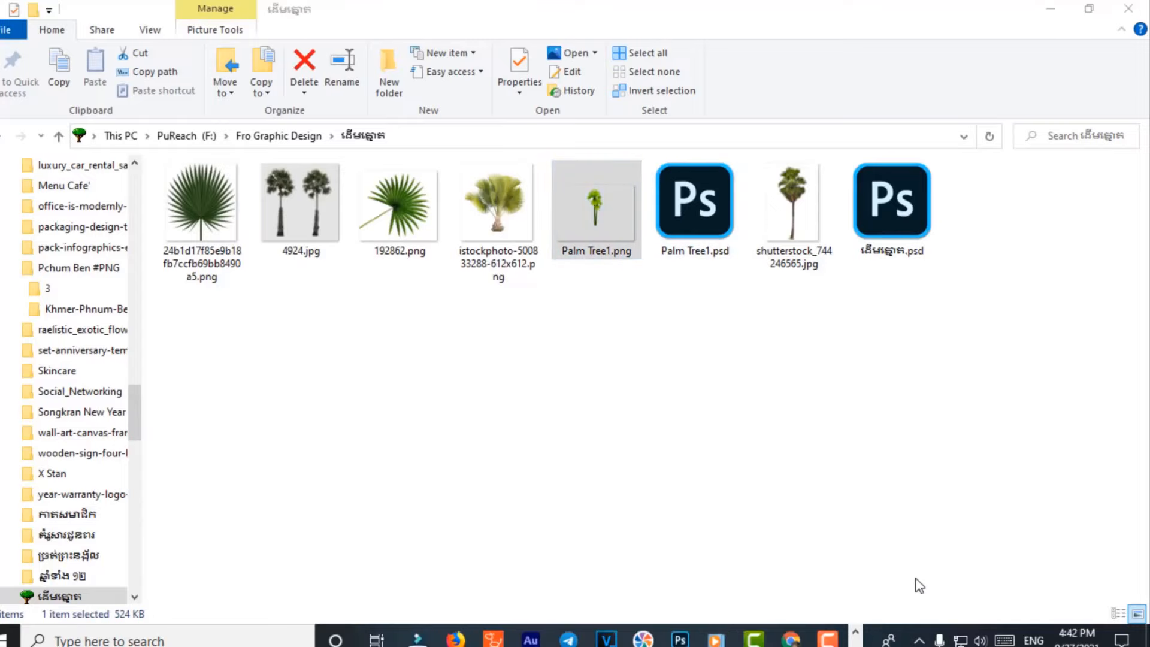
Close the floating Khmer-named 2019 4.png document in Photoshop without saving its changes
{"action": "mouse_move", "coordinate": [680, 638]}
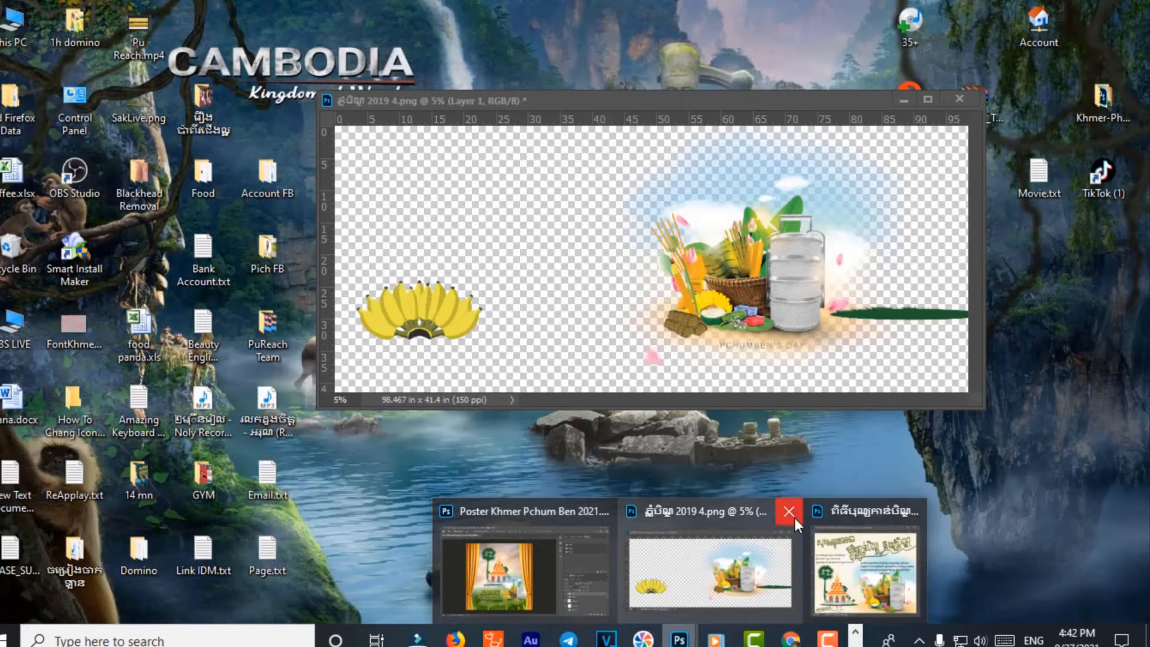
{"action": "left_click", "coordinate": [790, 514]}
{"action": "left_click", "coordinate": [558, 250]}
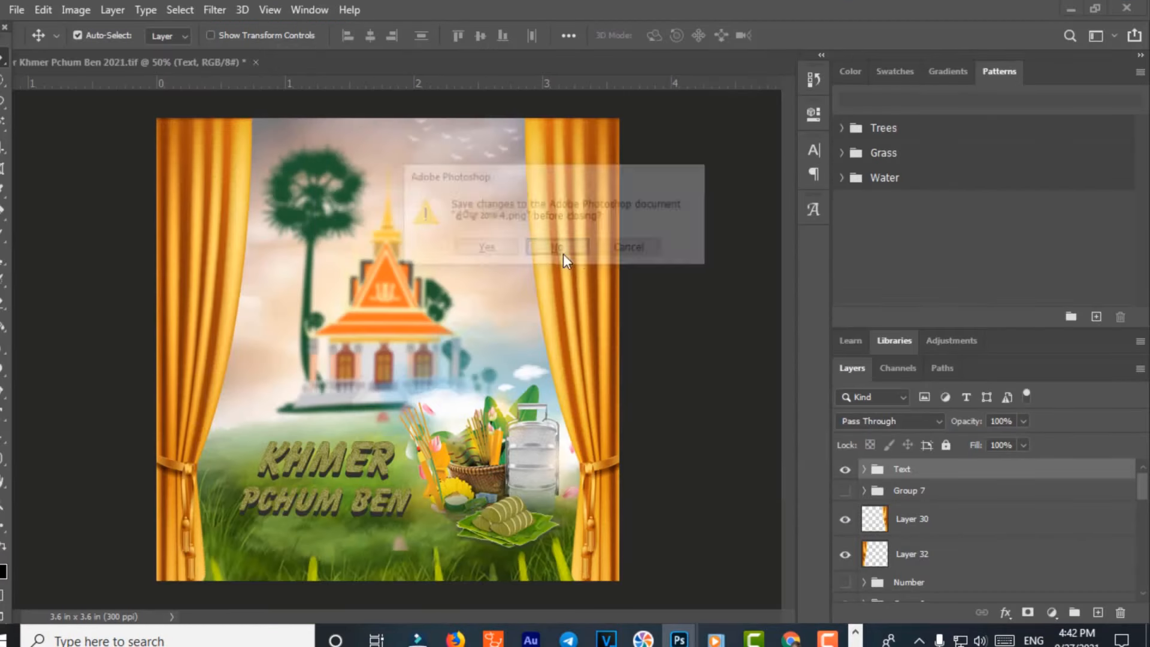
Open Palm Tree1.png from the palm tree folder in Photoshop and float its window over the lower part of the banner
{"action": "left_click", "coordinate": [1071, 9]}
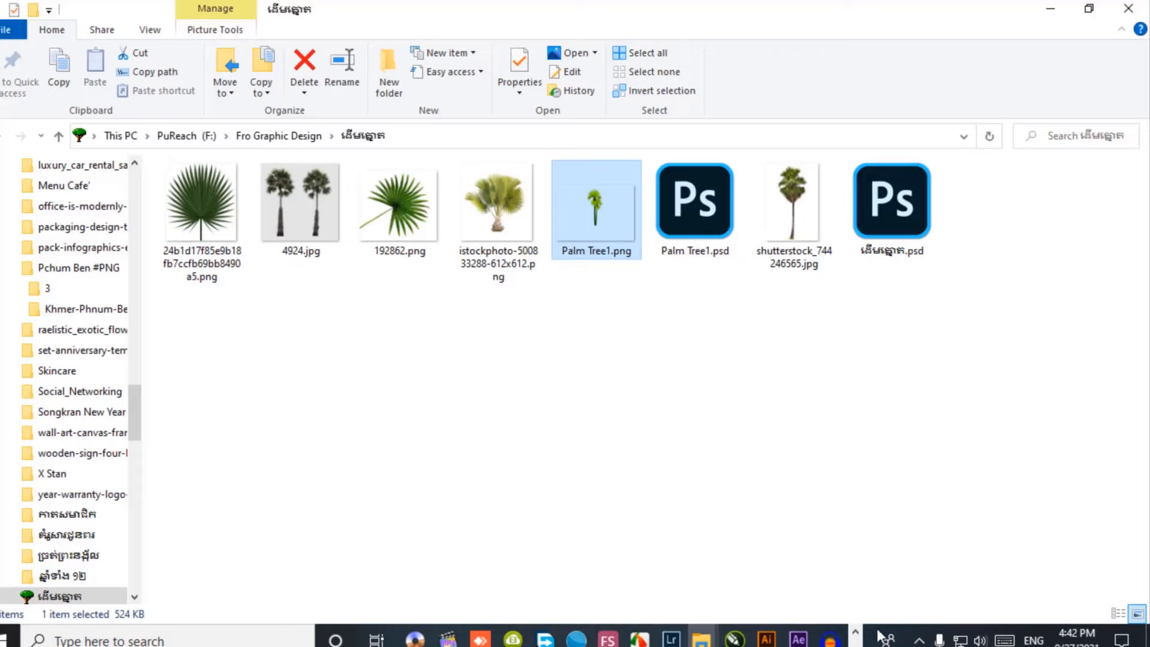
{"action": "left_click", "coordinate": [855, 646]}
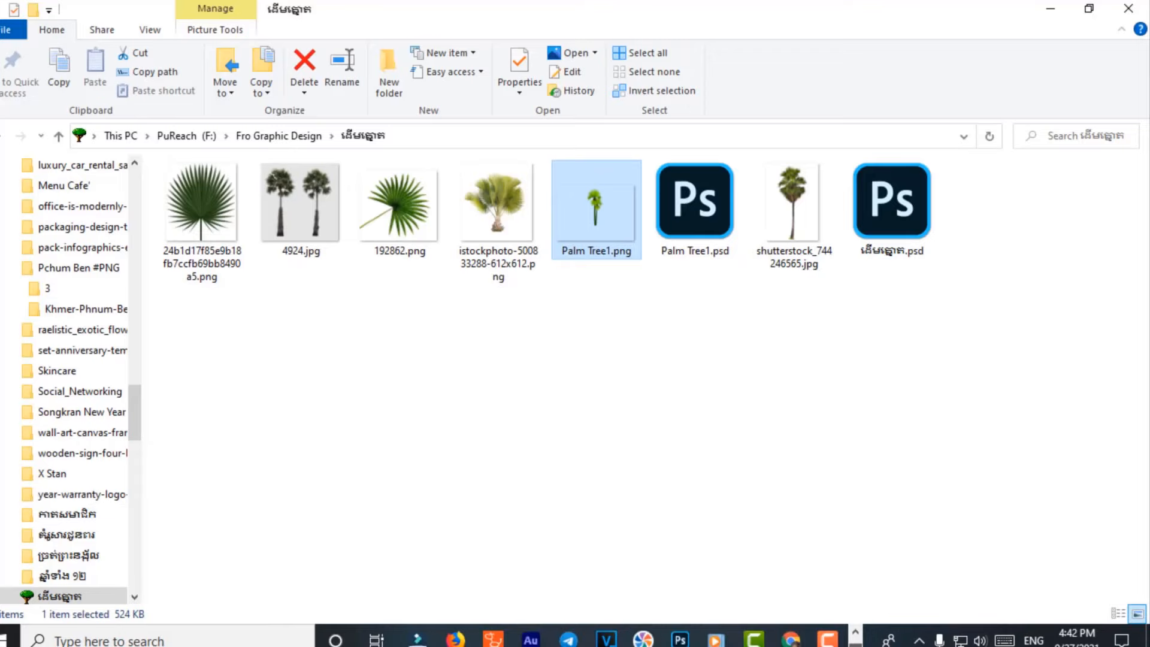
{"action": "left_click_drag", "start_coordinate": [595, 221], "coordinate": [609, 67]}
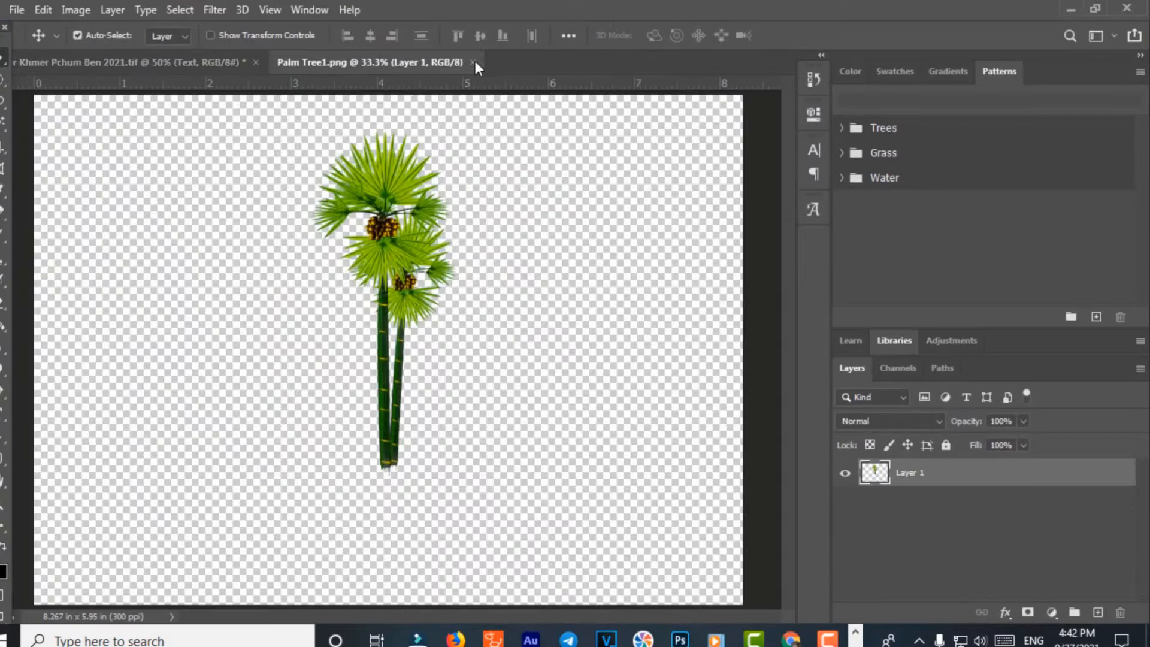
{"action": "left_click_drag", "start_coordinate": [423, 60], "coordinate": [114, 253]}
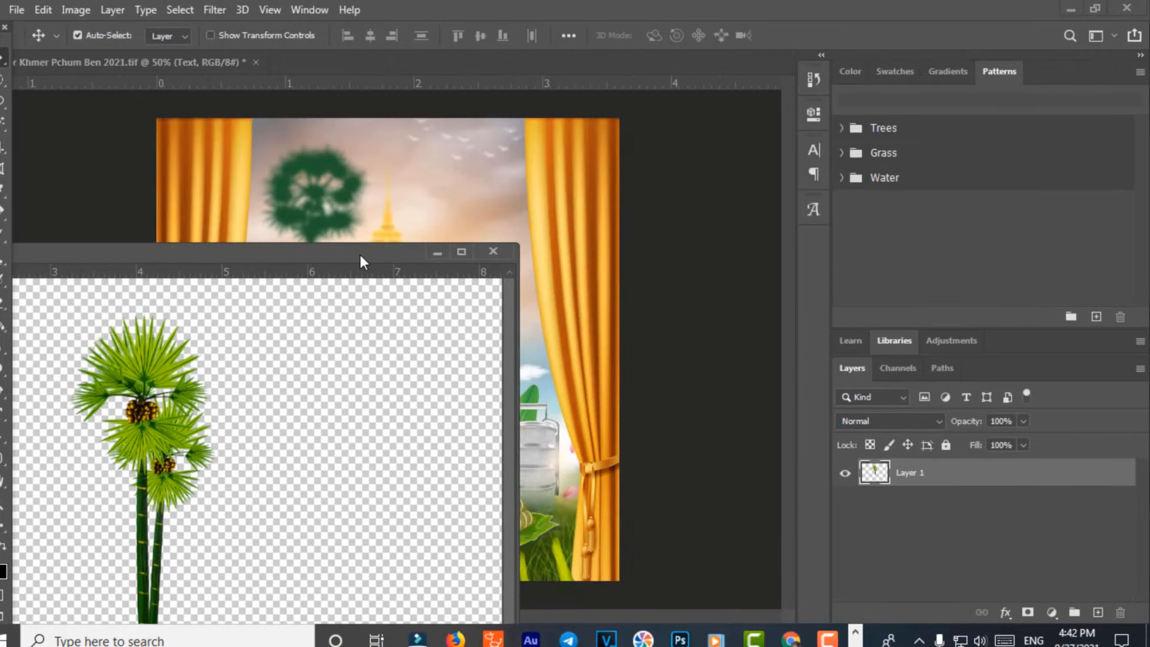
{"action": "left_click_drag", "start_coordinate": [362, 255], "coordinate": [371, 378]}
{"action": "left_click", "coordinate": [393, 300]}
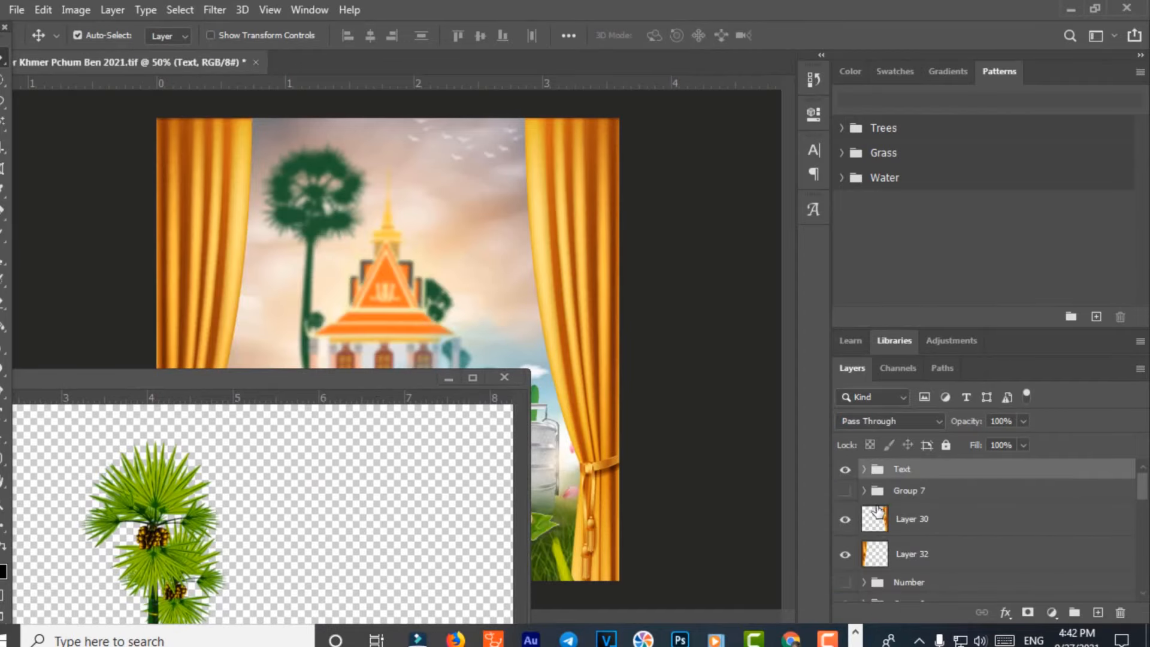
Copy the palms from Palm Tree1.png into the banner document as a new layer and minimize the source window
{"action": "scroll", "coordinate": [899, 551], "scroll_direction": "down", "scroll_amount": 3}
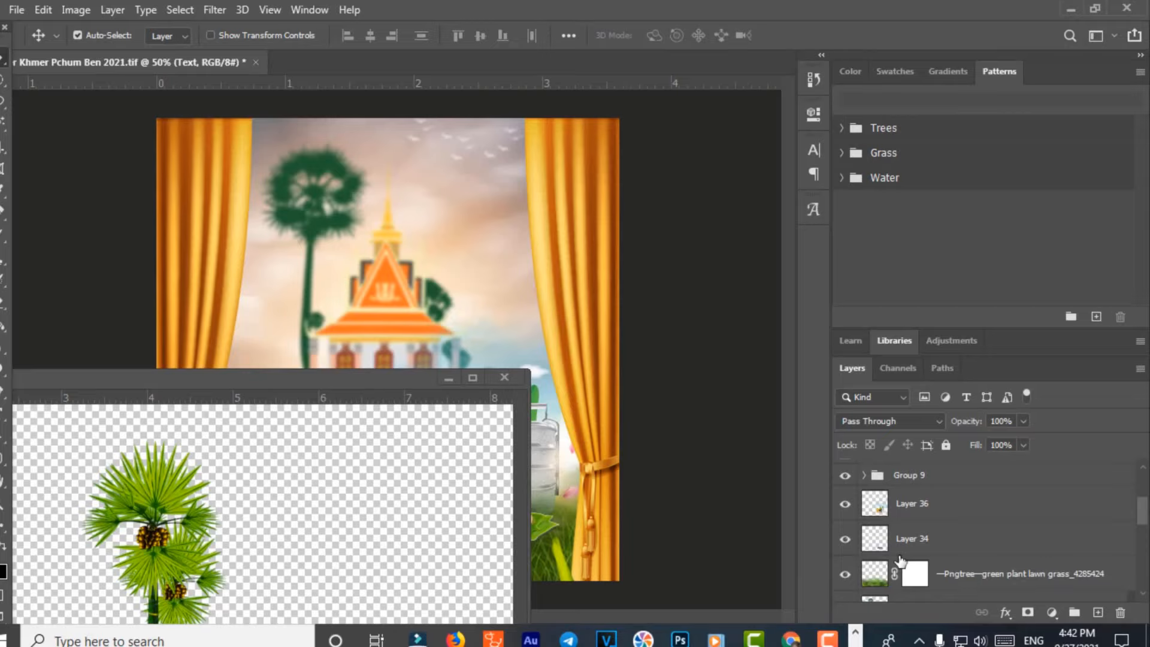
{"action": "left_click", "coordinate": [175, 554]}
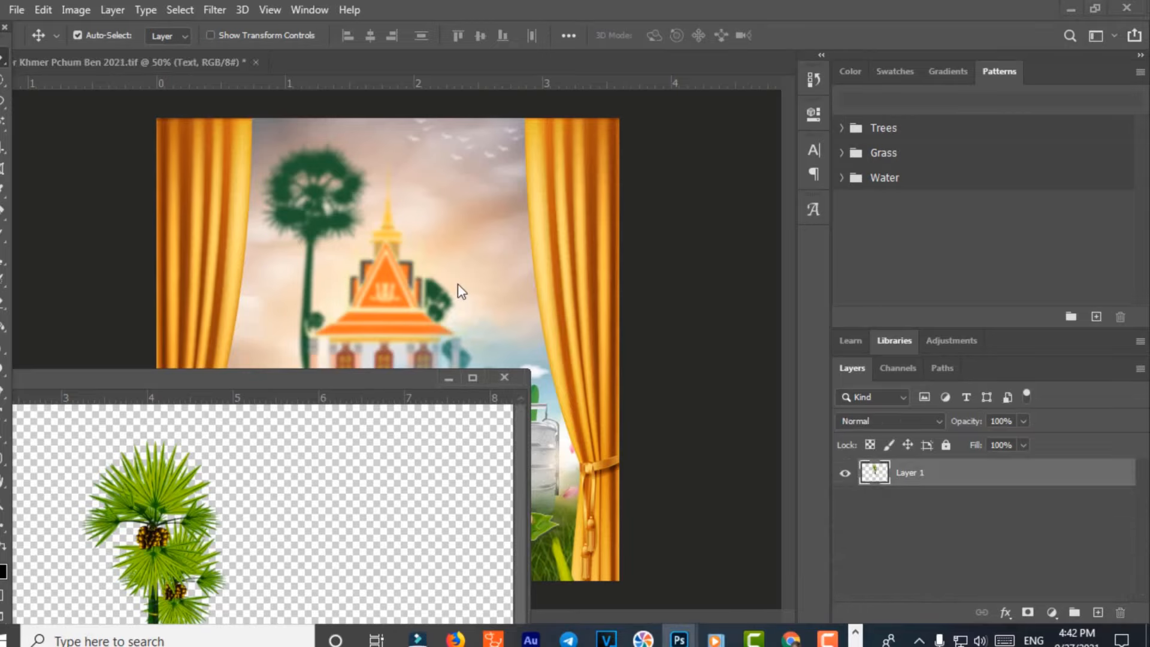
{"action": "left_click_drag", "start_coordinate": [275, 473], "coordinate": [555, 317]}
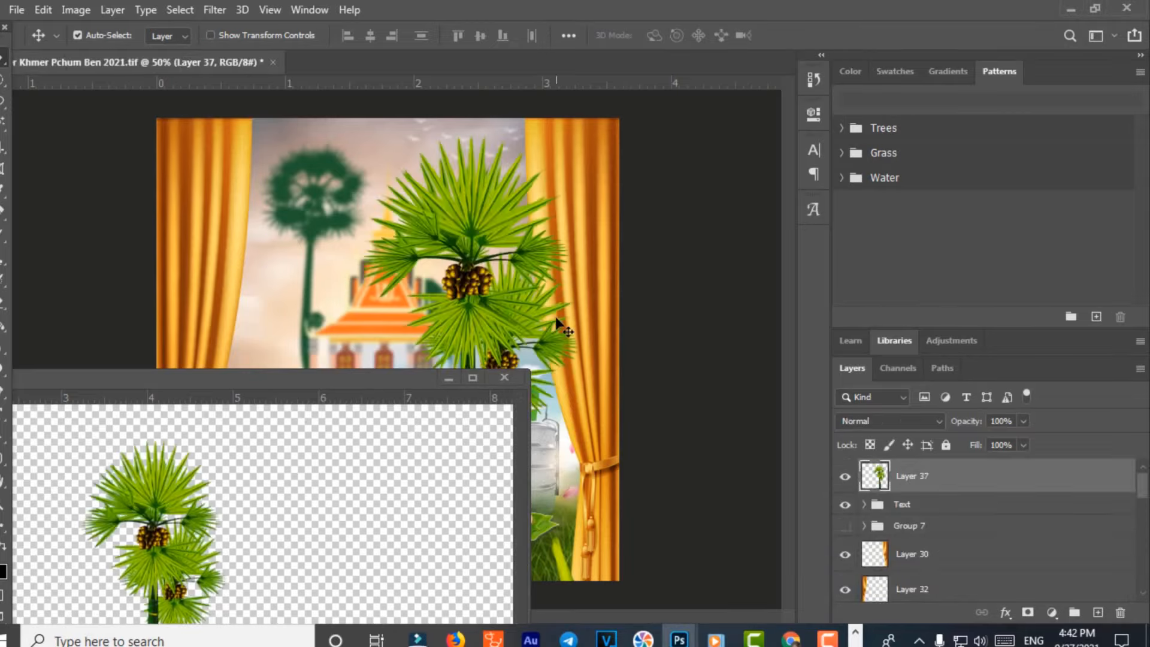
{"action": "left_click", "coordinate": [447, 380]}
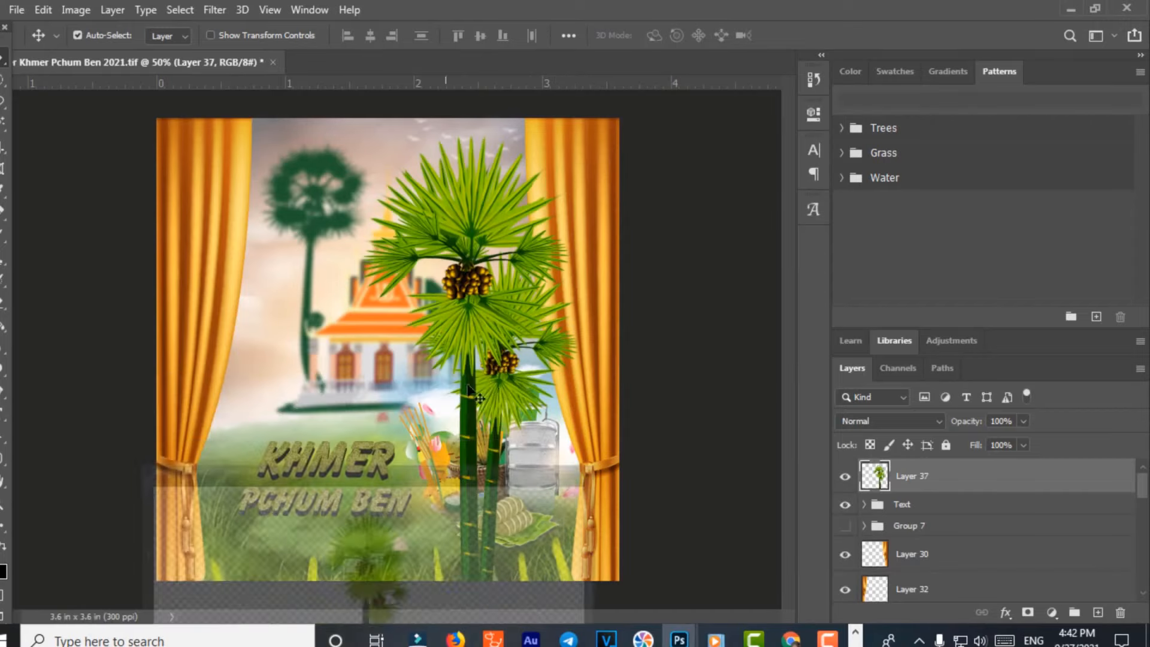
Scale the palms to about 56% with Free Transform and place them between the temple and the right curtain
{"action": "key", "text": "ctrl+t"}
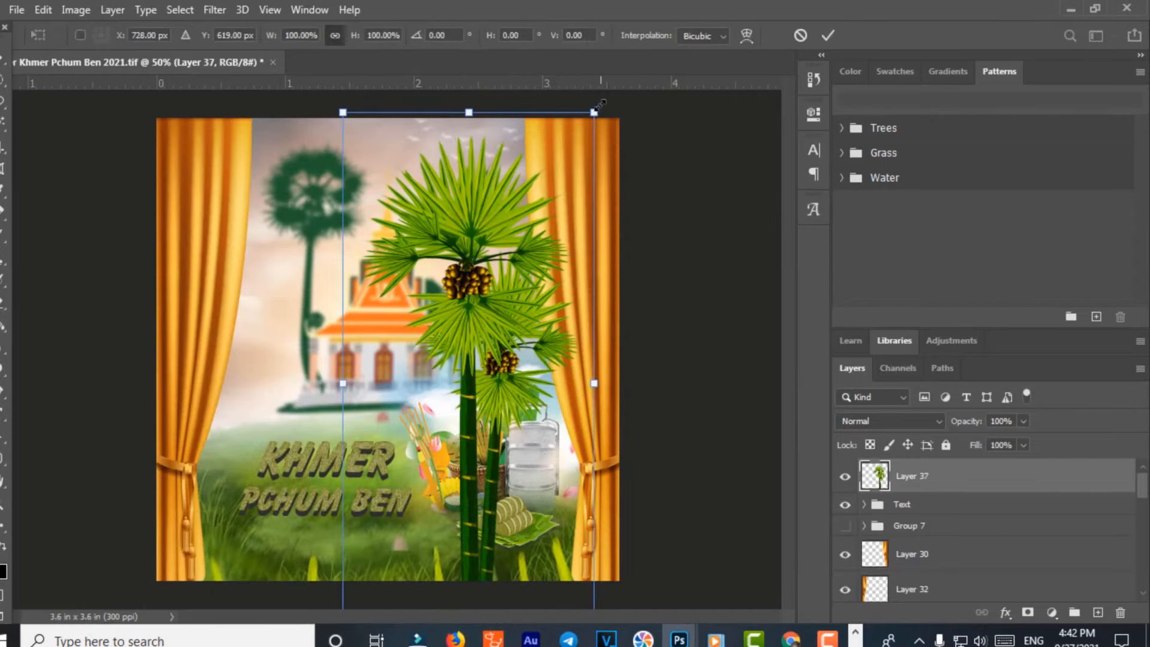
{"action": "left_click_drag", "start_coordinate": [598, 106], "coordinate": [483, 350]}
{"action": "left_click_drag", "start_coordinate": [449, 358], "coordinate": [489, 300]}
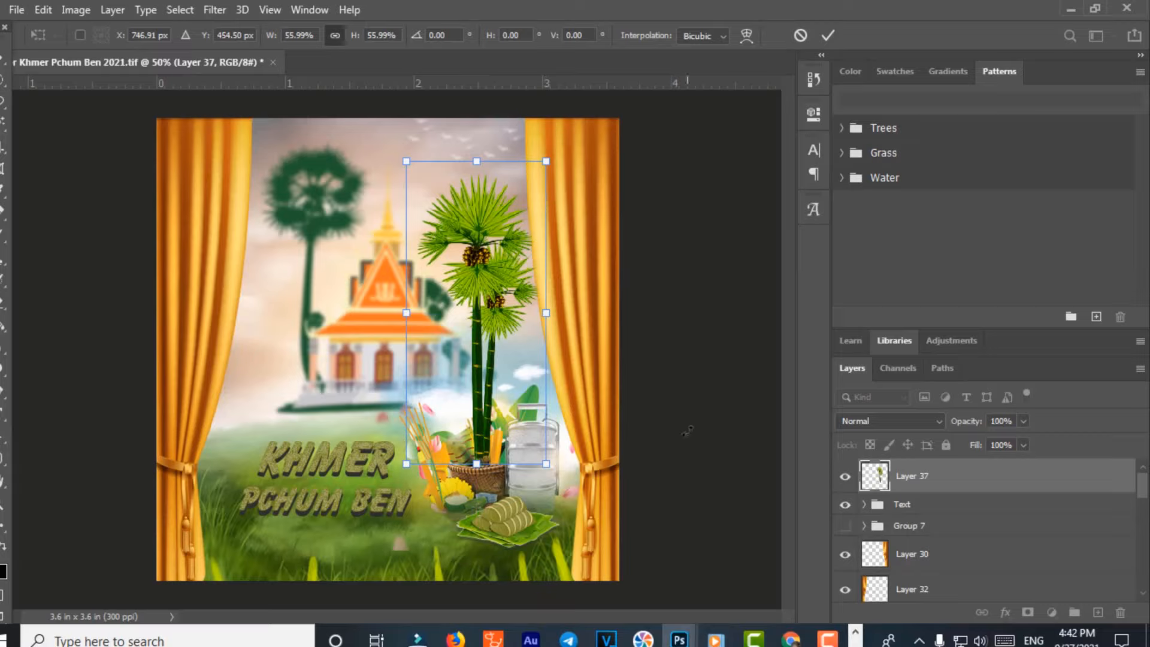
{"action": "key", "text": "Return"}
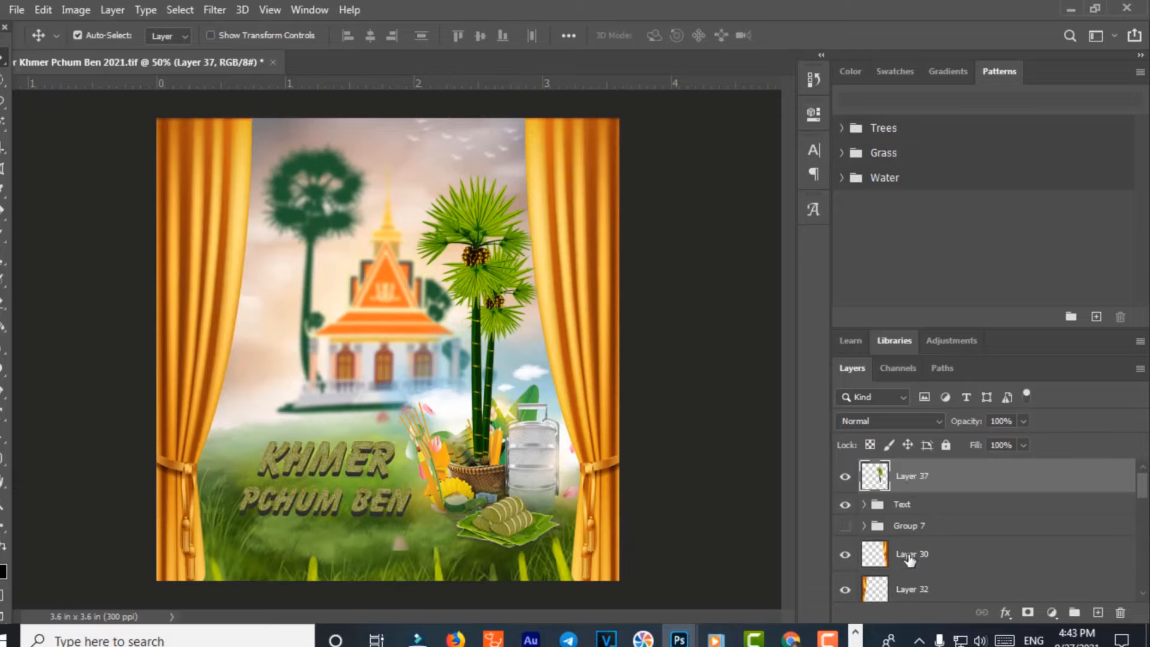
Move the right curtain's Layer 30 above the palm layer and shift the palms slightly up toward the curtain
{"action": "left_click_drag", "start_coordinate": [909, 559], "coordinate": [929, 465]}
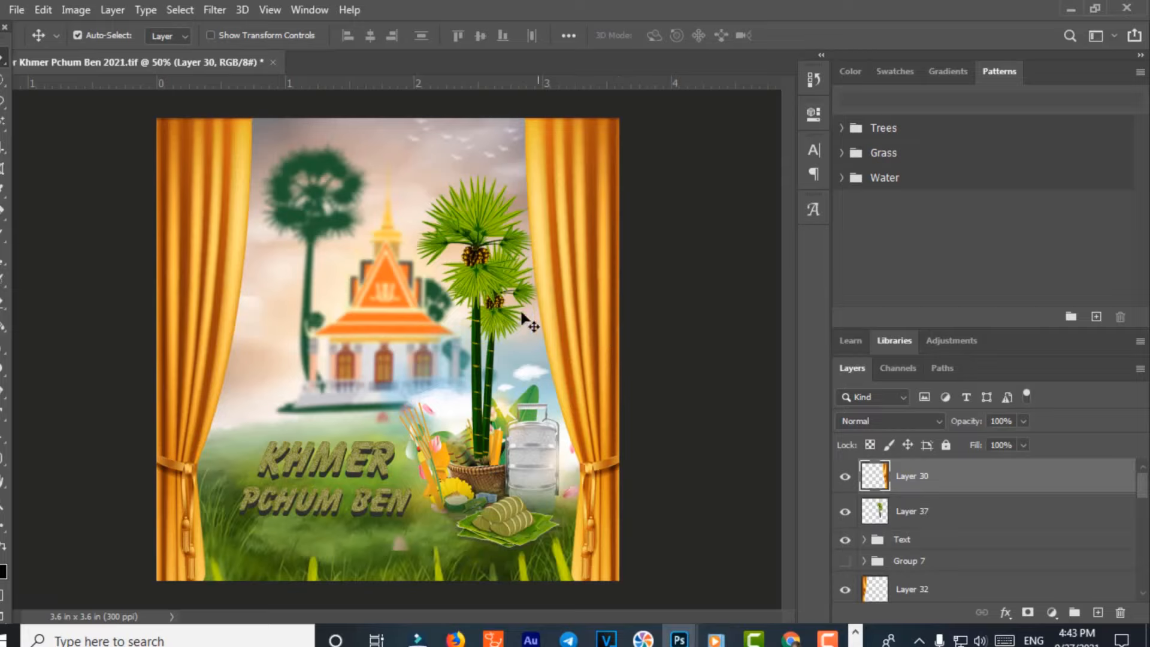
{"action": "left_click_drag", "start_coordinate": [488, 288], "coordinate": [498, 275]}
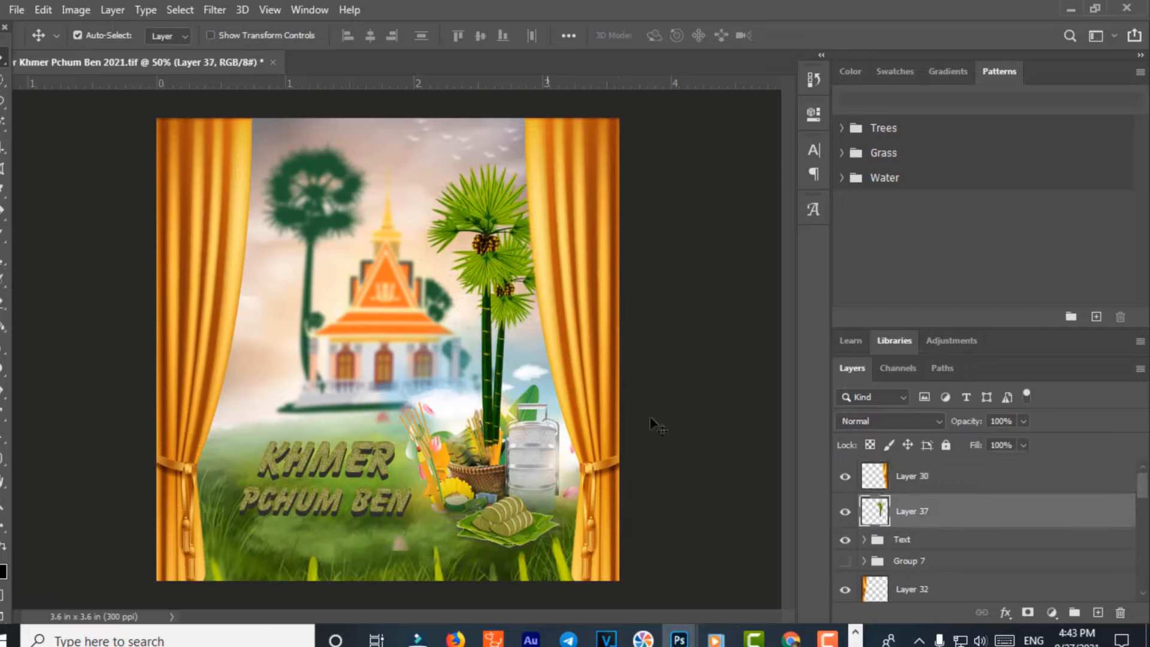
Place the palm layer, Layer 37, directly below Layer 36 in the stack and set its opacity to 60%
{"action": "scroll", "coordinate": [927, 563], "scroll_direction": "down", "scroll_amount": 2}
{"action": "scroll", "coordinate": [932, 561], "scroll_direction": "up", "scroll_amount": 2}
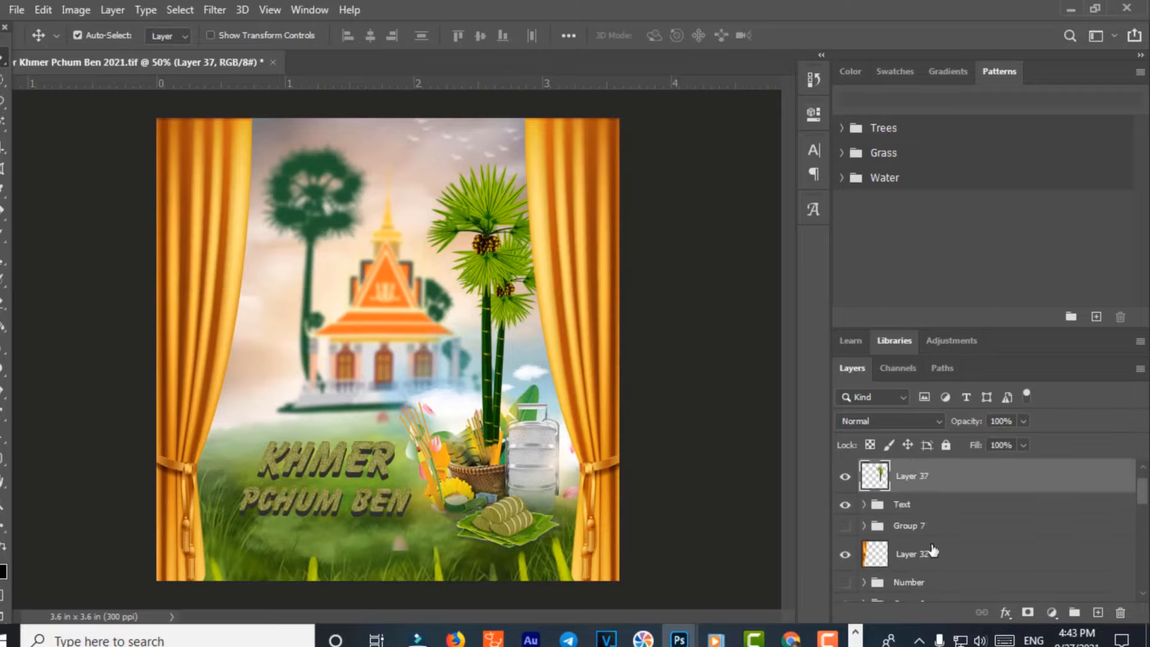
{"action": "left_click_drag", "start_coordinate": [915, 476], "coordinate": [914, 517]}
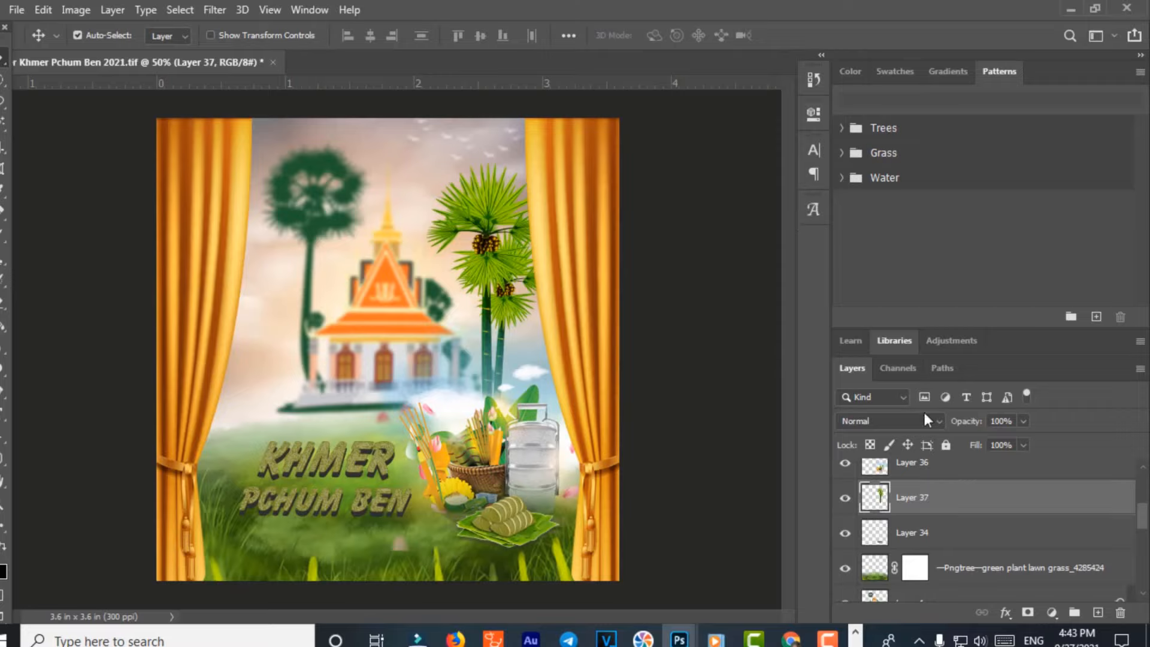
{"action": "left_click", "coordinate": [1024, 421]}
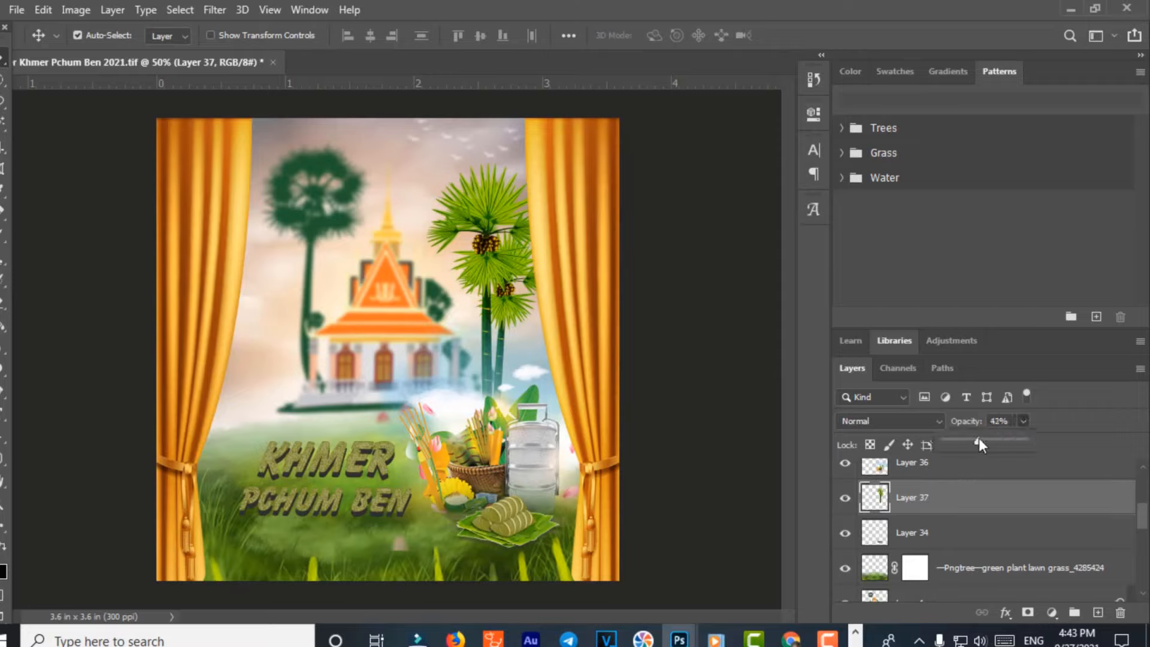
{"action": "left_click_drag", "start_coordinate": [979, 440], "coordinate": [994, 442]}
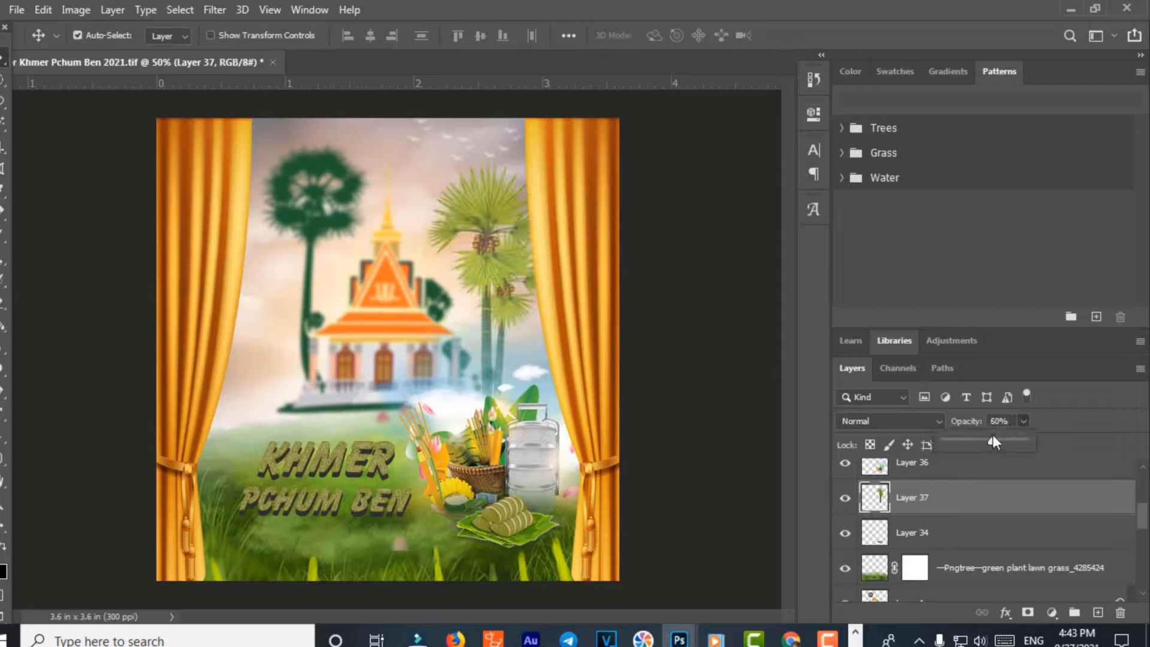
{"action": "left_click", "coordinate": [704, 285]}
{"action": "left_click", "coordinate": [704, 286]}
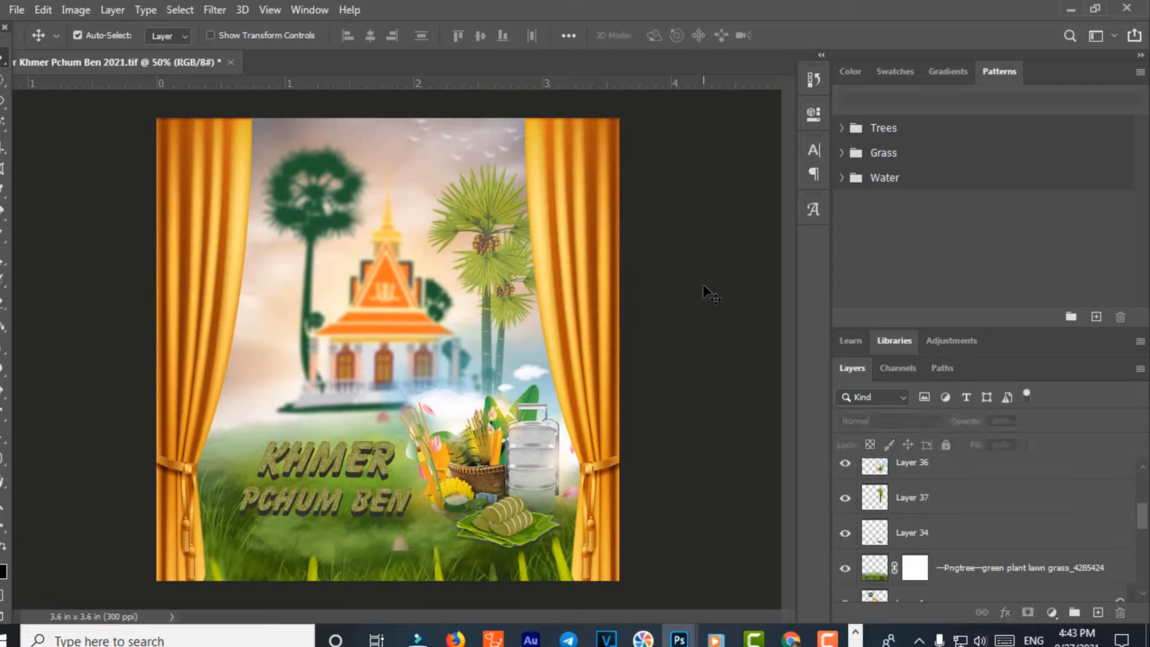
Shift the blurred temple artwork on Layer 1 about 0.07 in left and 0.04 in down
{"action": "left_click", "coordinate": [381, 339]}
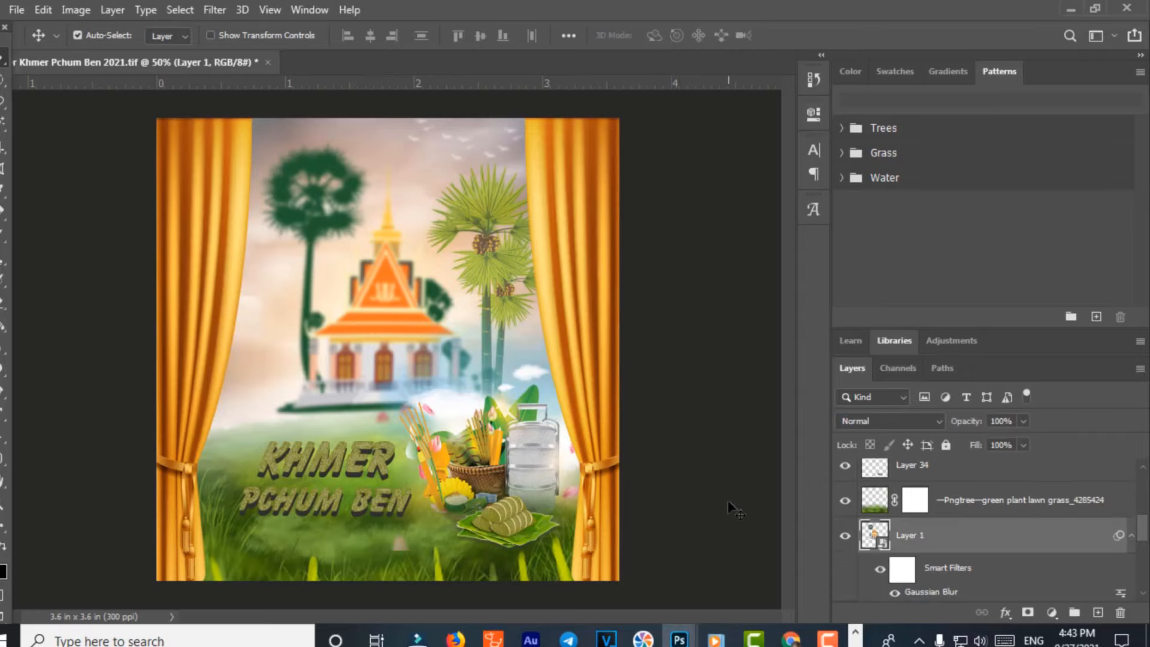
{"action": "key", "text": "ctrl+t"}
{"action": "left_click_drag", "start_coordinate": [389, 375], "coordinate": [379, 381]}
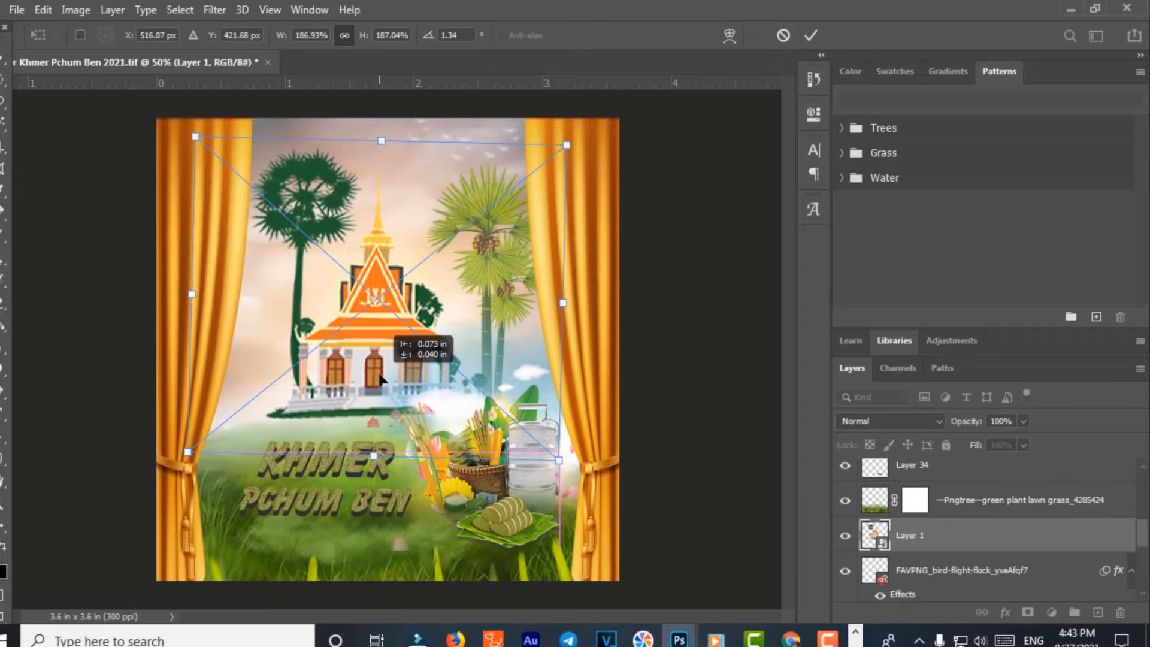
{"action": "key", "text": "Return"}
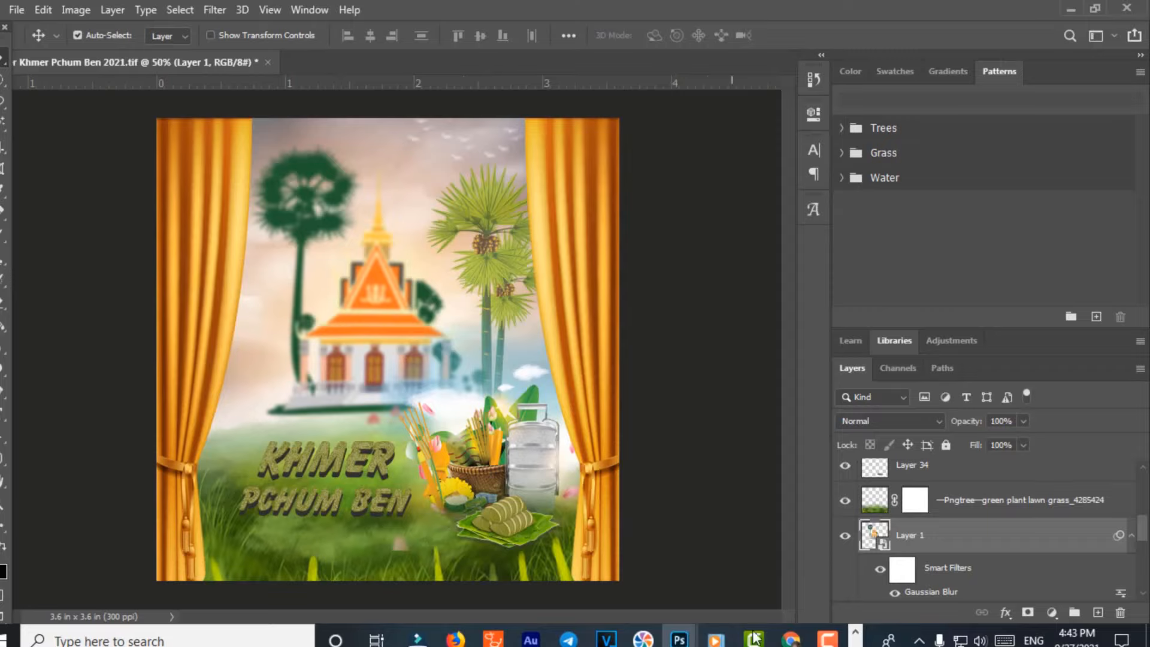
Close Palm Tree1.png and the Khmer-named poster TIF without saving, leaving only the banner open
{"action": "mouse_move", "coordinate": [678, 638]}
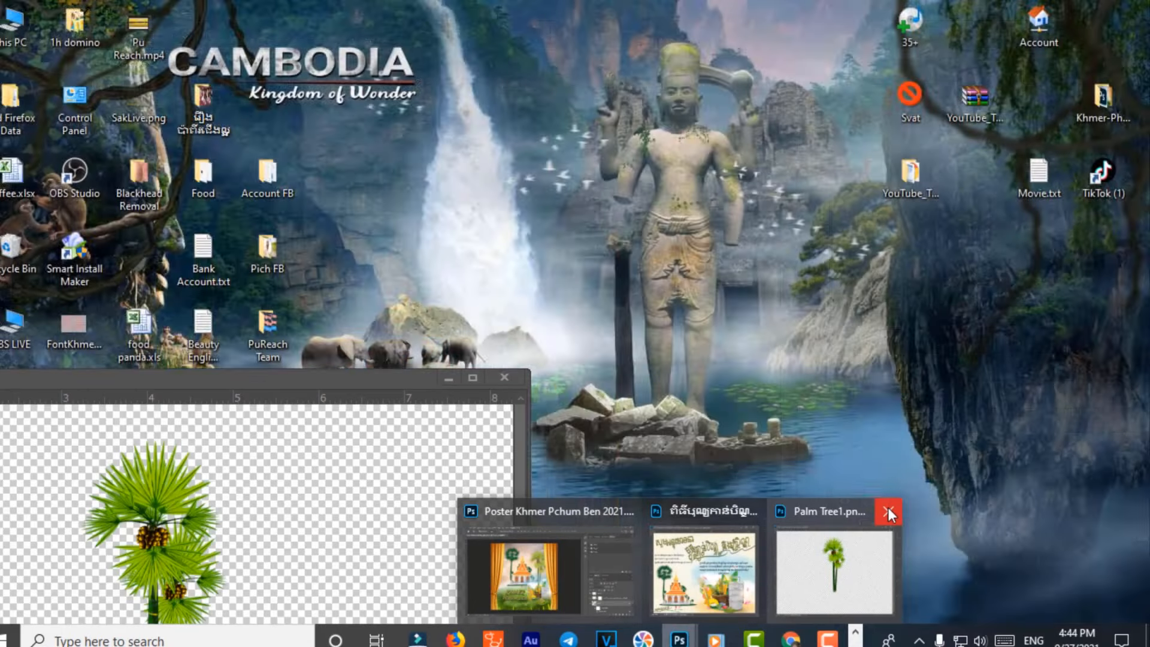
{"action": "left_click", "coordinate": [888, 509]}
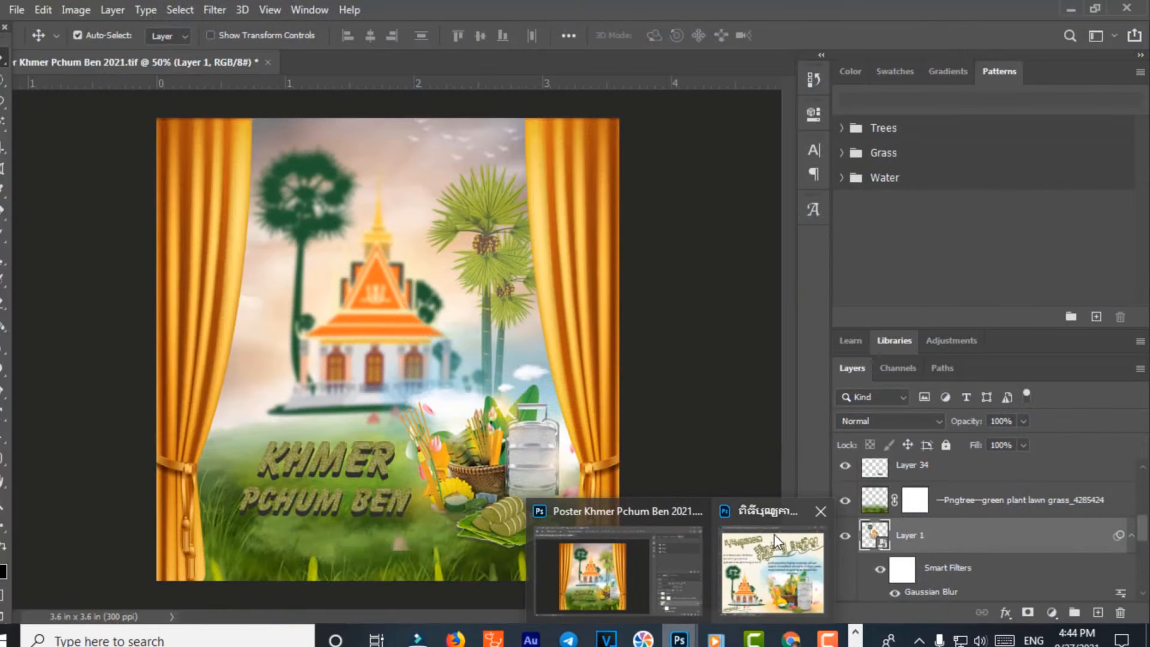
{"action": "left_click", "coordinate": [788, 573]}
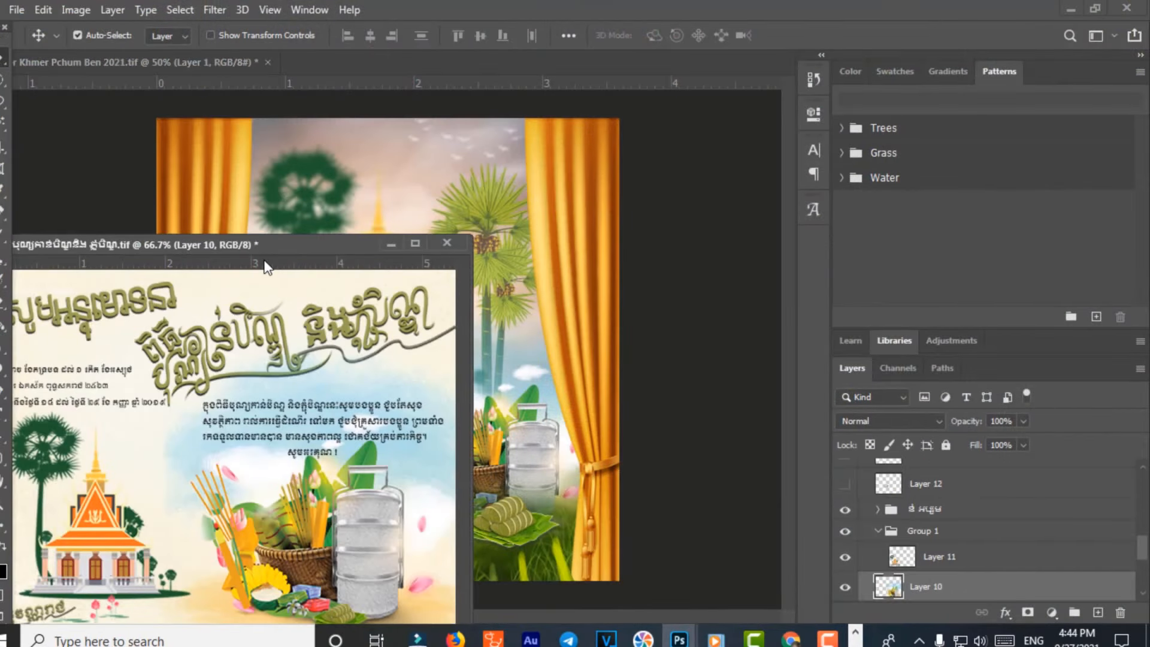
{"action": "left_click_drag", "start_coordinate": [269, 246], "coordinate": [639, 245]}
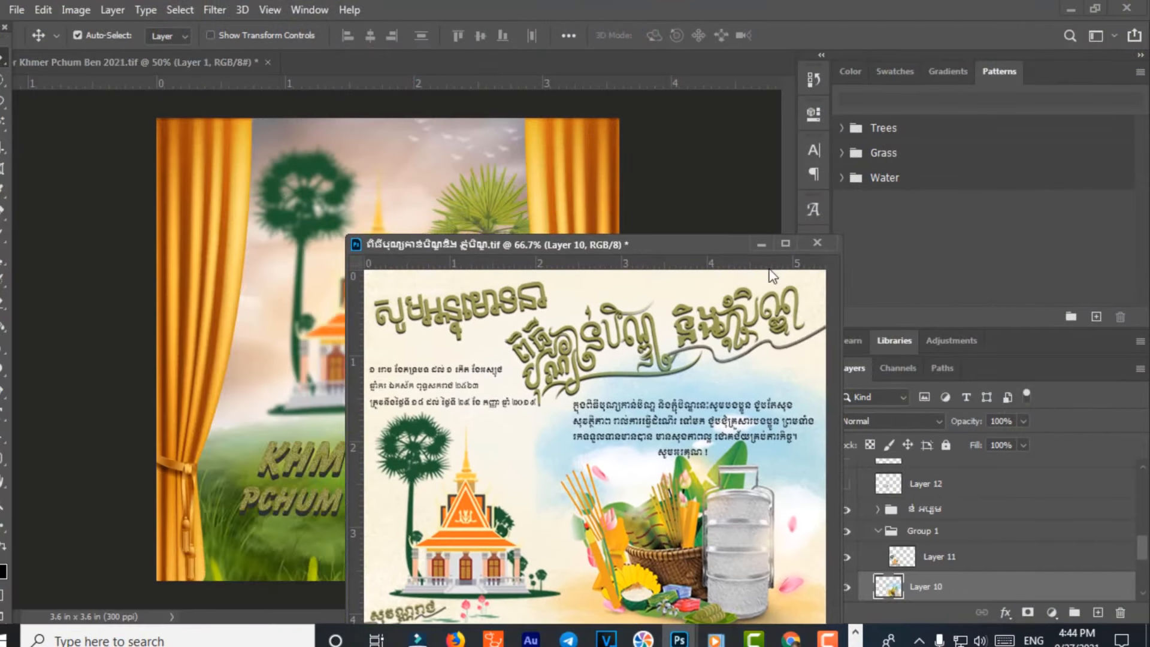
{"action": "left_click", "coordinate": [820, 247]}
{"action": "left_click", "coordinate": [562, 249]}
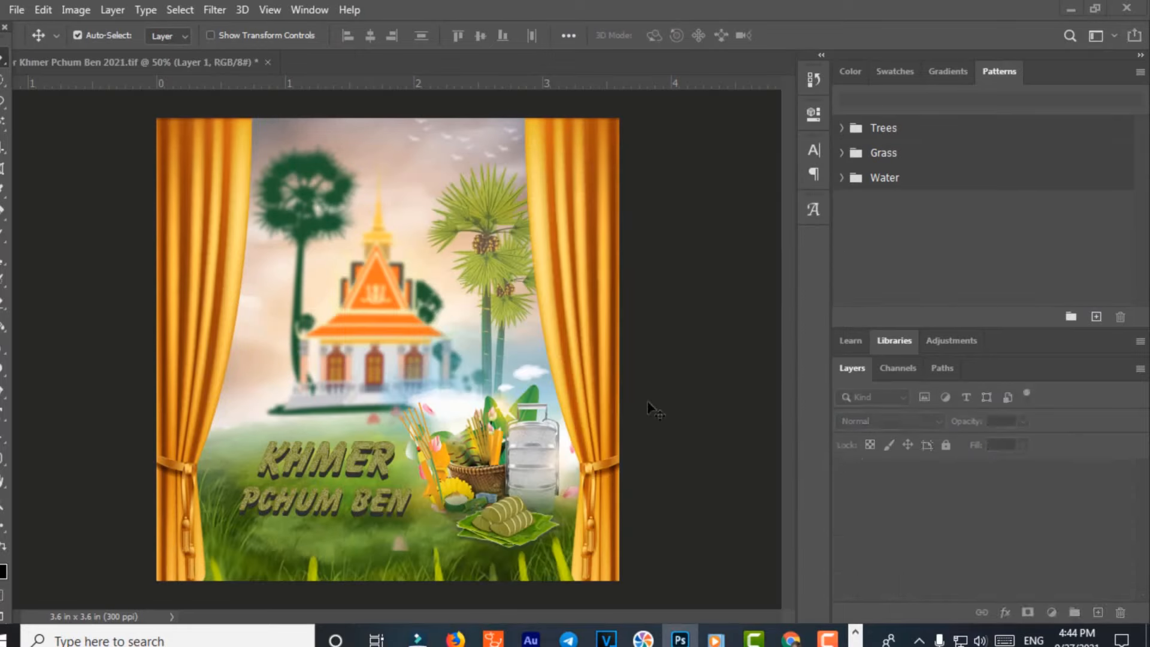
From the Pchum Ben #PNG folder, open the Name.tif lettering file as a separate document in Photoshop
{"action": "left_click", "coordinate": [856, 634]}
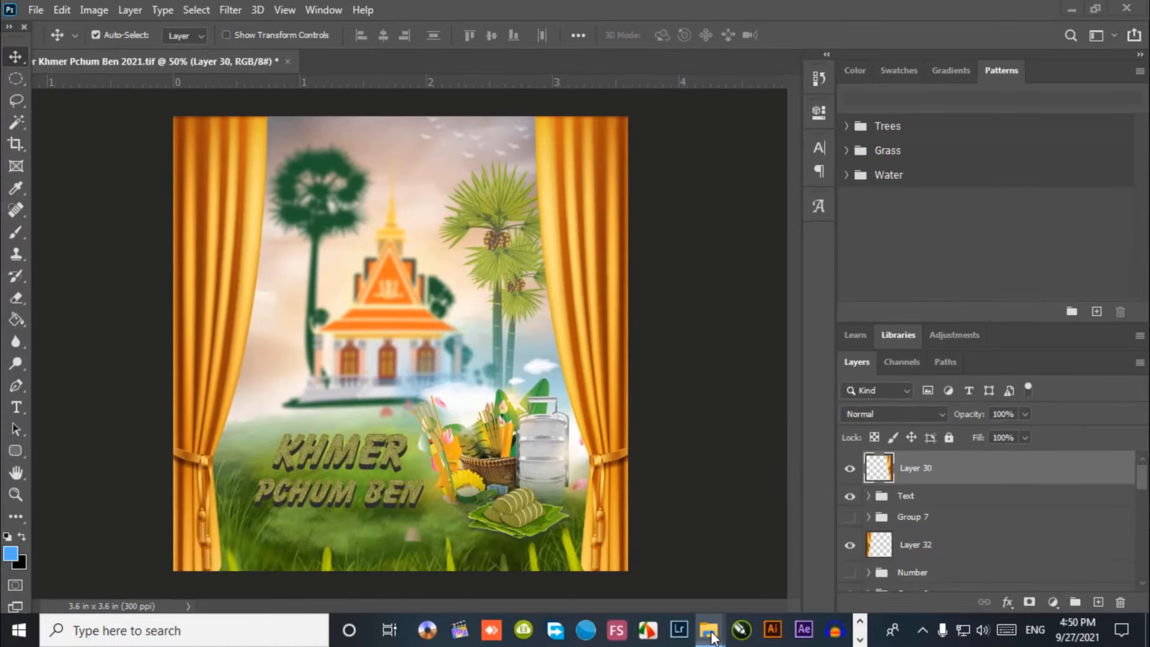
{"action": "mouse_move", "coordinate": [709, 630]}
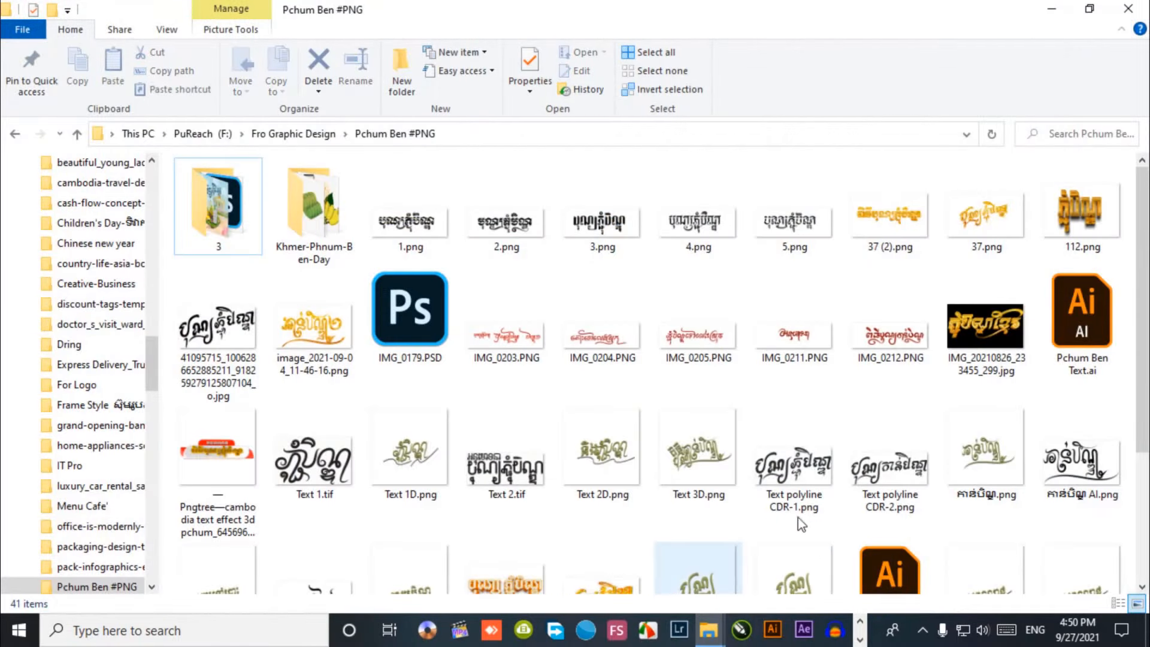
{"action": "scroll", "coordinate": [1079, 420], "scroll_direction": "down", "scroll_amount": 3}
{"action": "left_click", "coordinate": [1086, 427]}
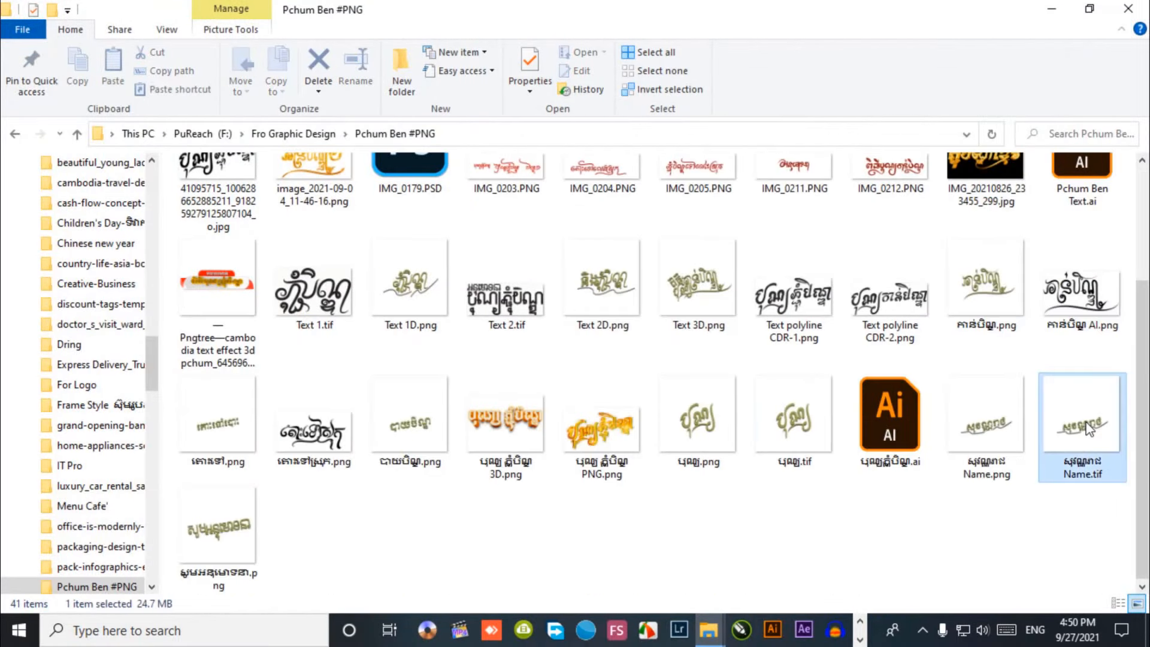
{"action": "left_click", "coordinate": [860, 640]}
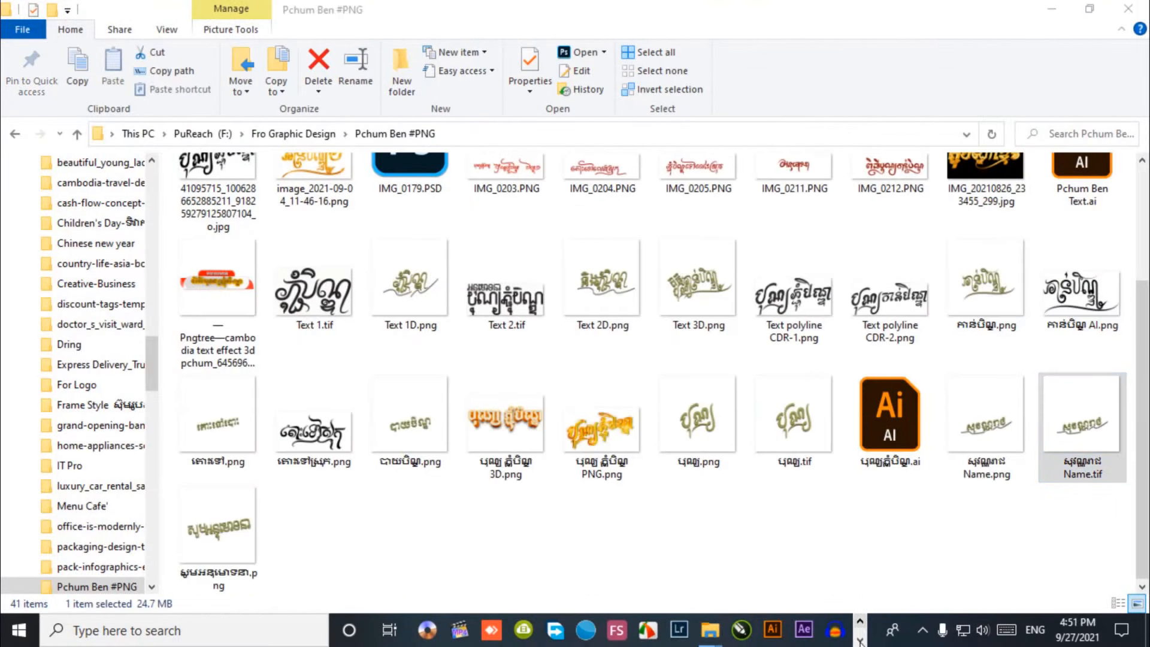
{"action": "left_click_drag", "start_coordinate": [1083, 459], "coordinate": [663, 53]}
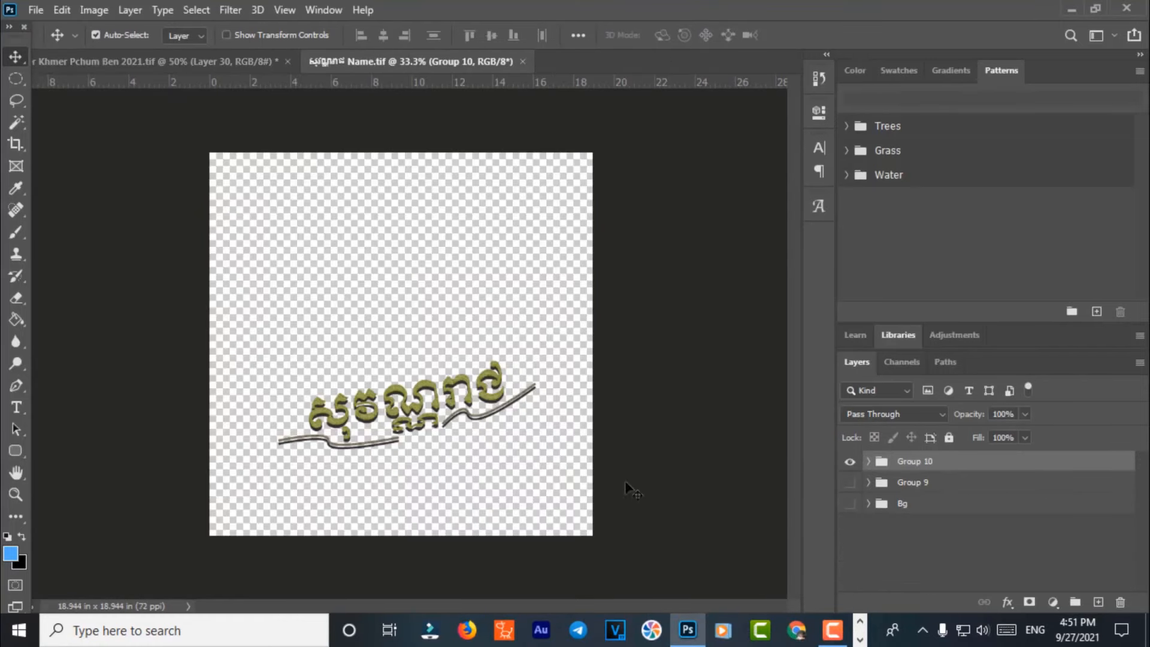
Open the Asset 11 copy smart object inside Group 10 and add the text 2021 in Brush Script MT
{"action": "left_click", "coordinate": [867, 463]}
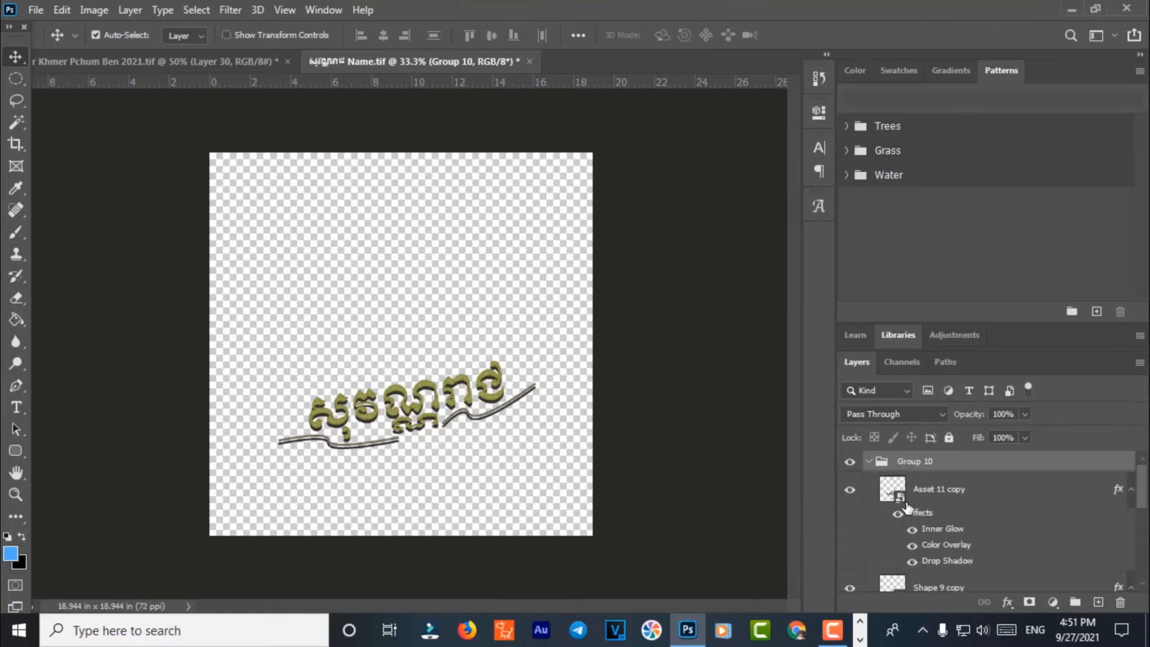
{"action": "double_click", "coordinate": [900, 497]}
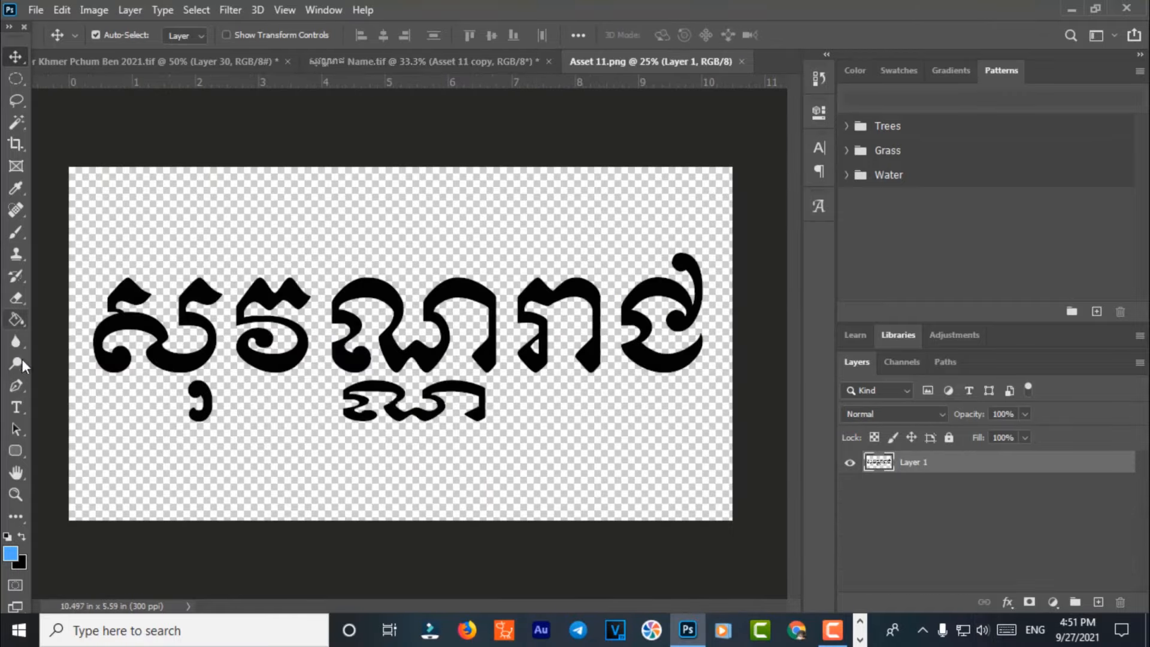
{"action": "left_click", "coordinate": [16, 408]}
{"action": "left_click", "coordinate": [306, 421]}
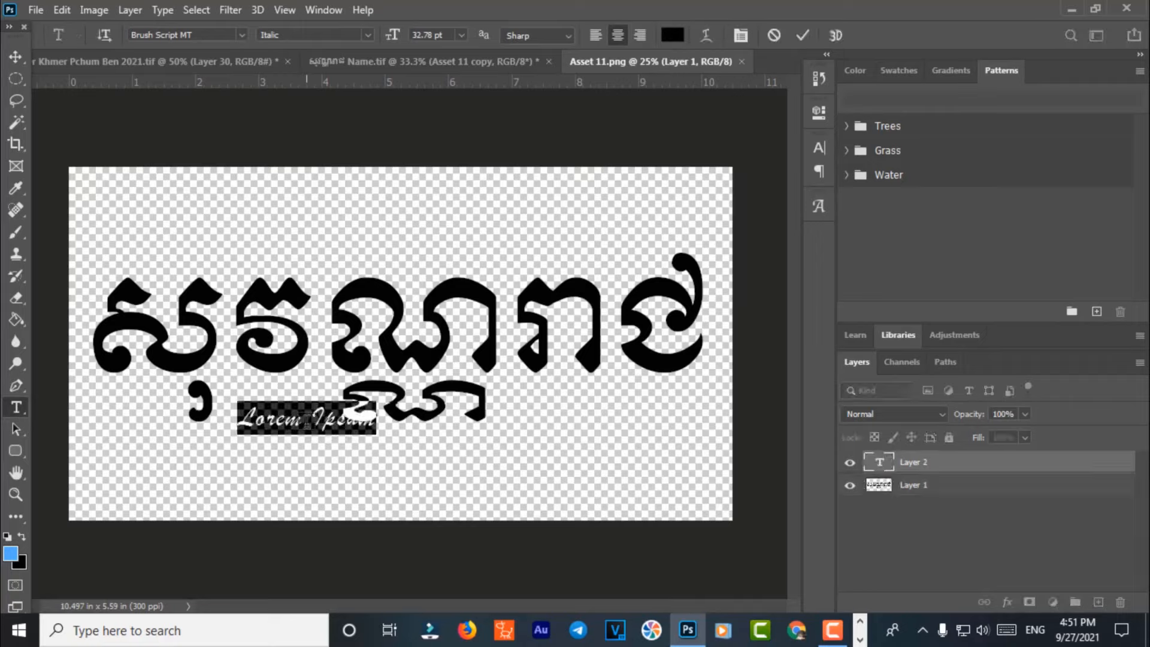
{"action": "type", "text": "20"}
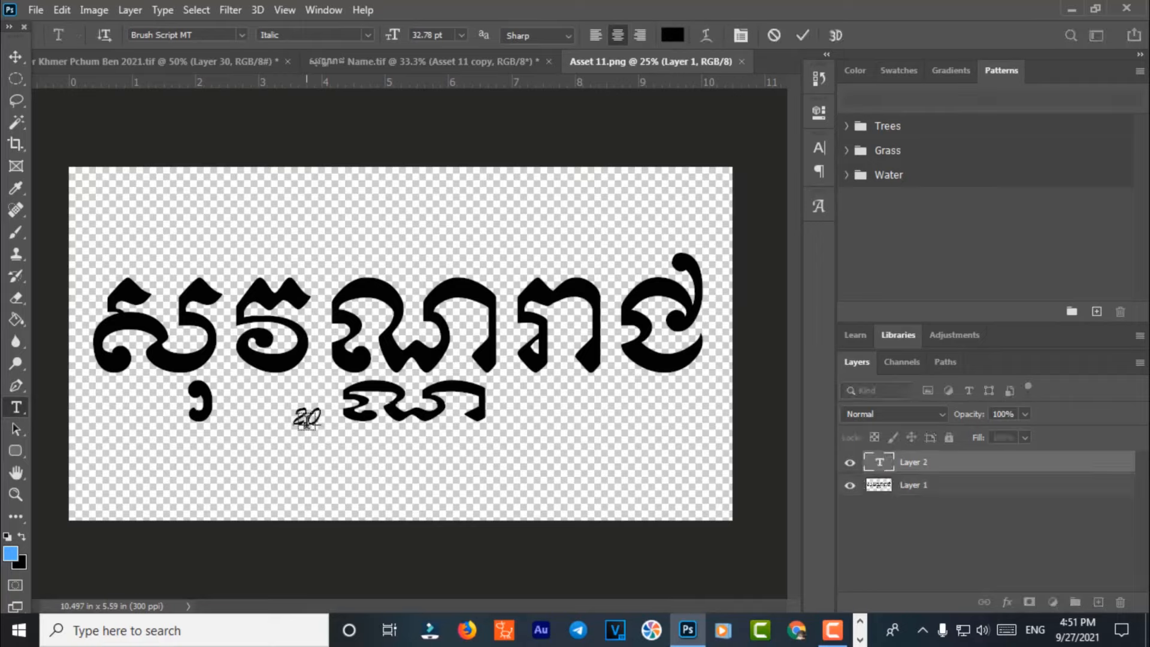
{"action": "type", "text": "21"}
{"action": "left_click", "coordinate": [16, 56]}
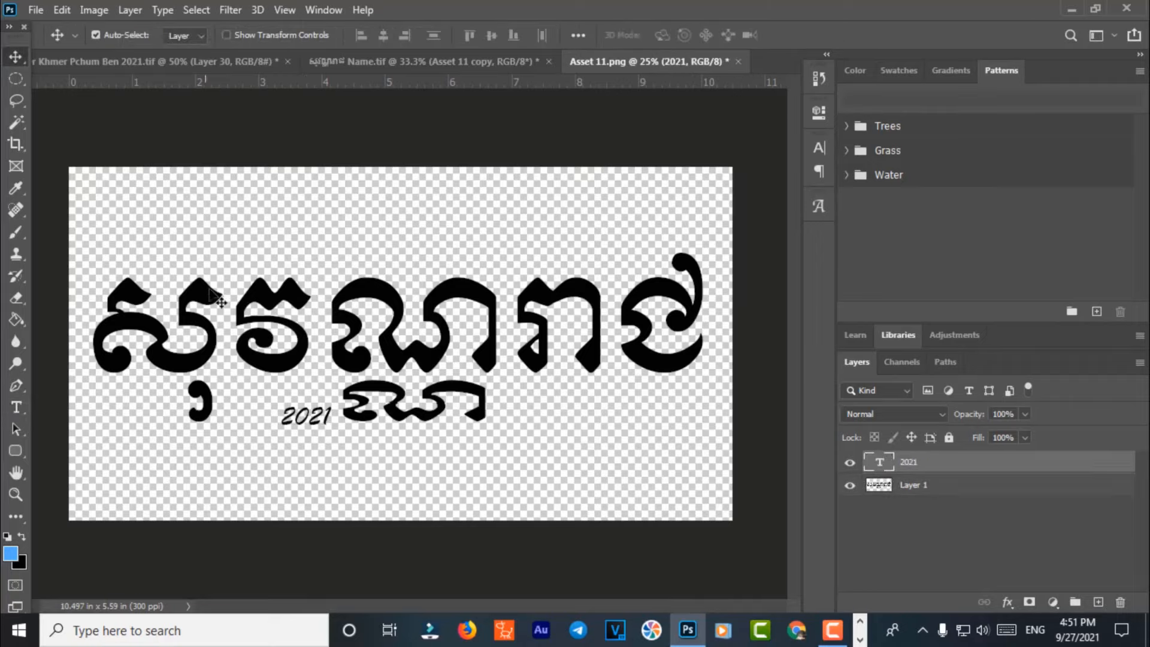
Delete the Khmer lettering, enlarge the 2021 text across the middle of the canvas, and save and close the smart object
{"action": "left_click", "coordinate": [254, 363]}
{"action": "key", "text": "Delete"}
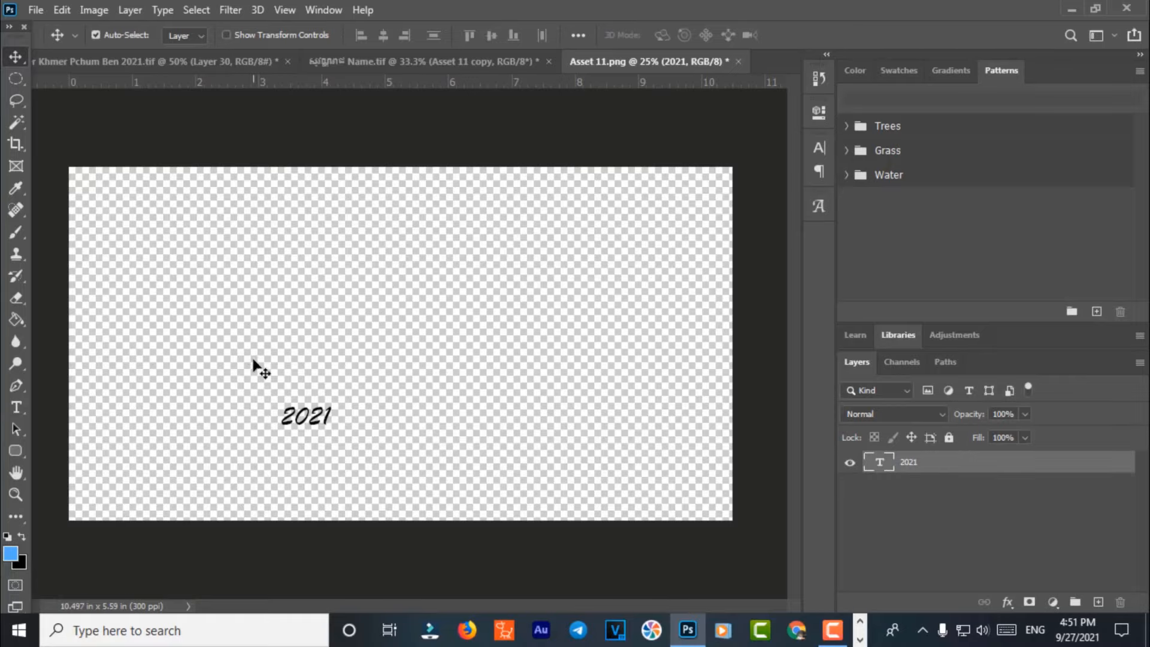
{"action": "key", "text": "ctrl+t"}
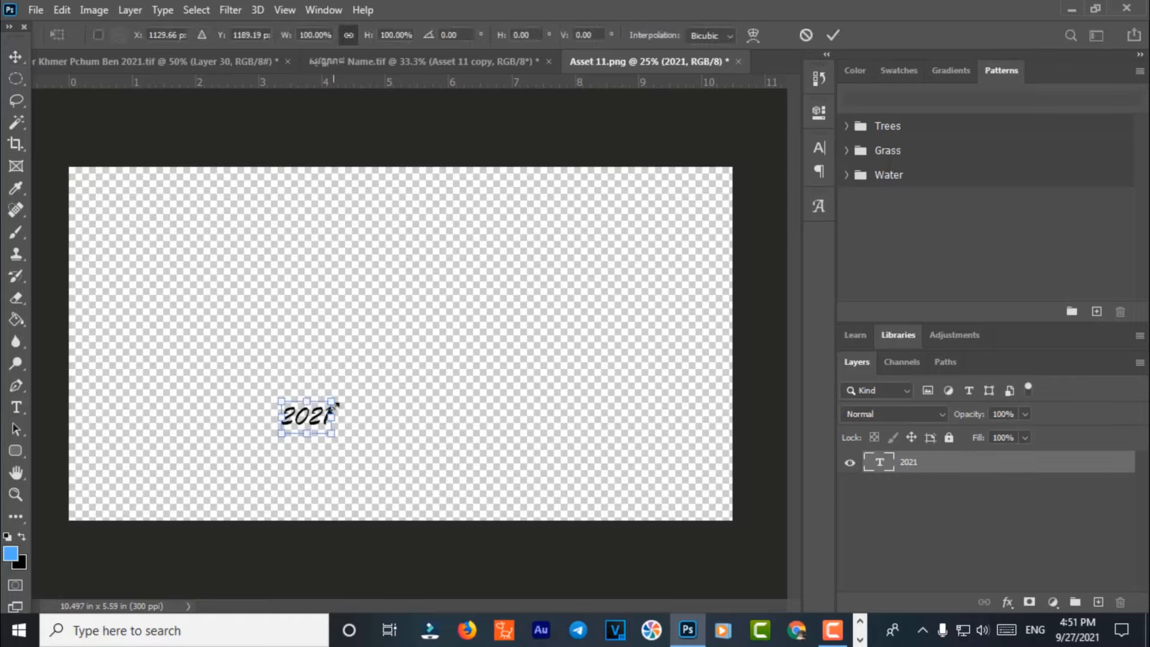
{"action": "left_click_drag", "start_coordinate": [334, 403], "coordinate": [673, 268]}
{"action": "key", "text": "Return"}
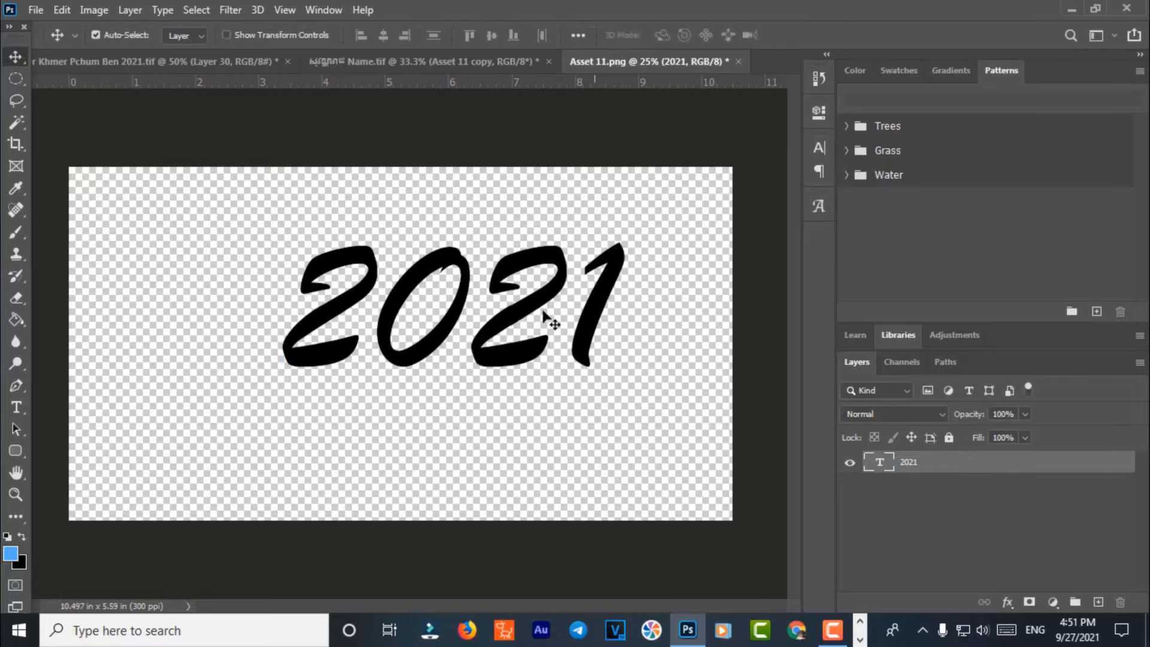
{"action": "left_click_drag", "start_coordinate": [502, 322], "coordinate": [460, 349]}
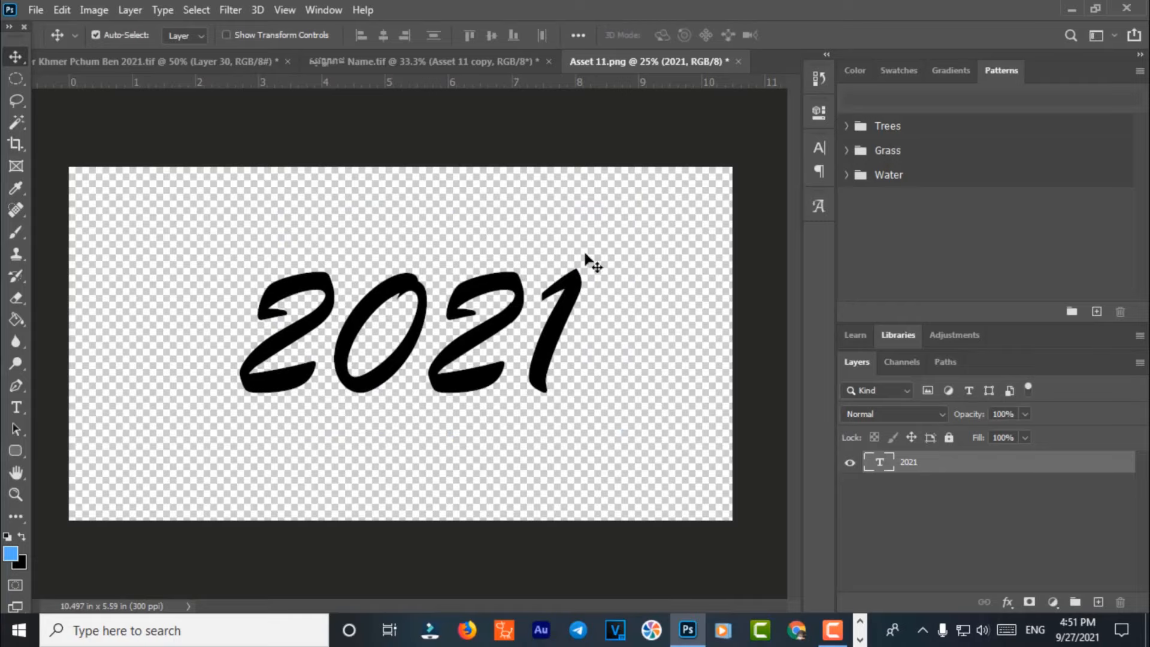
{"action": "left_click", "coordinate": [738, 62]}
{"action": "left_click", "coordinate": [500, 247]}
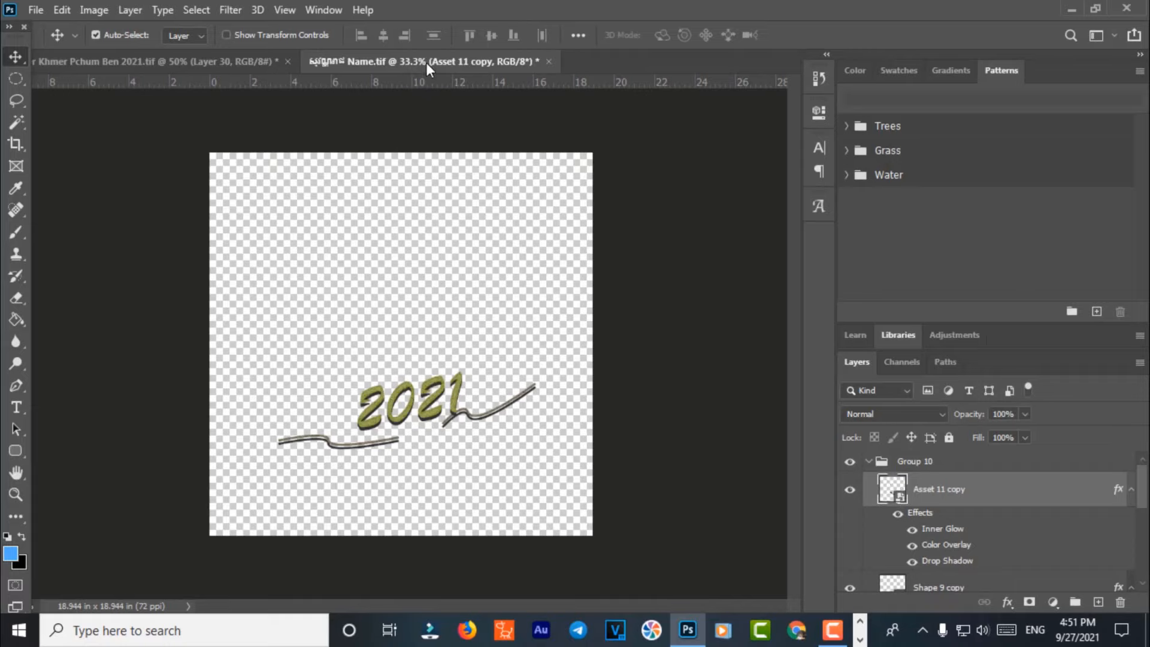
Copy the styled 2021 layer into the banner and close the Name.tif lettering file without saving
{"action": "left_click_drag", "start_coordinate": [427, 62], "coordinate": [328, 226]}
{"action": "left_click_drag", "start_coordinate": [921, 498], "coordinate": [419, 161]}
{"action": "left_click", "coordinate": [592, 226]}
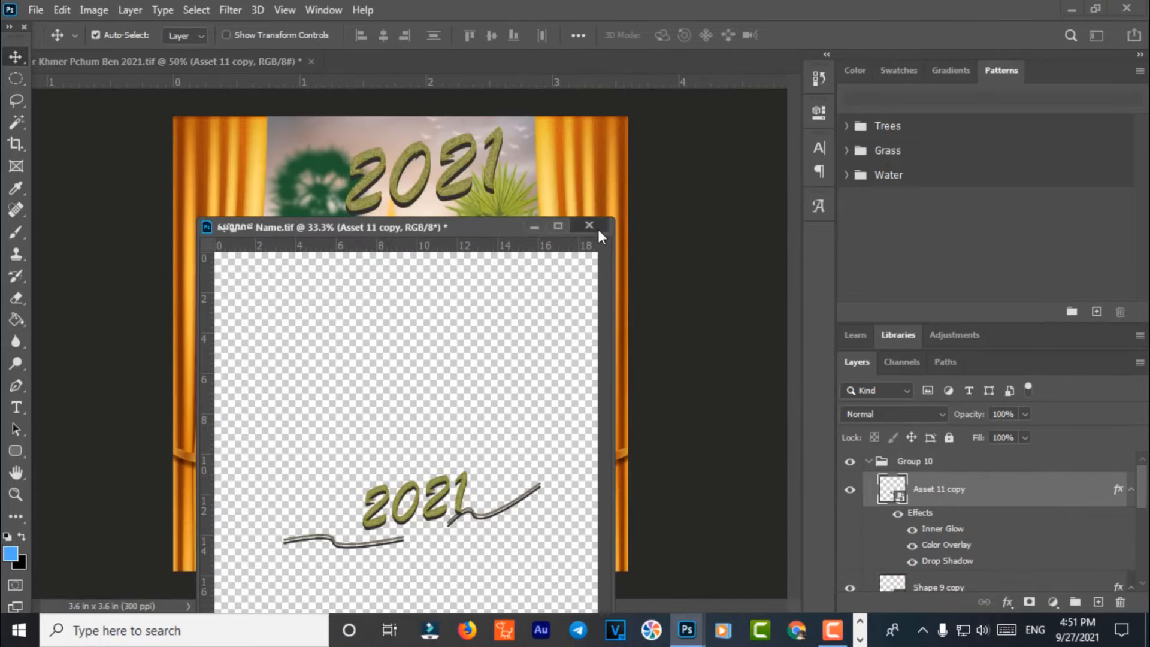
{"action": "left_click", "coordinate": [566, 245]}
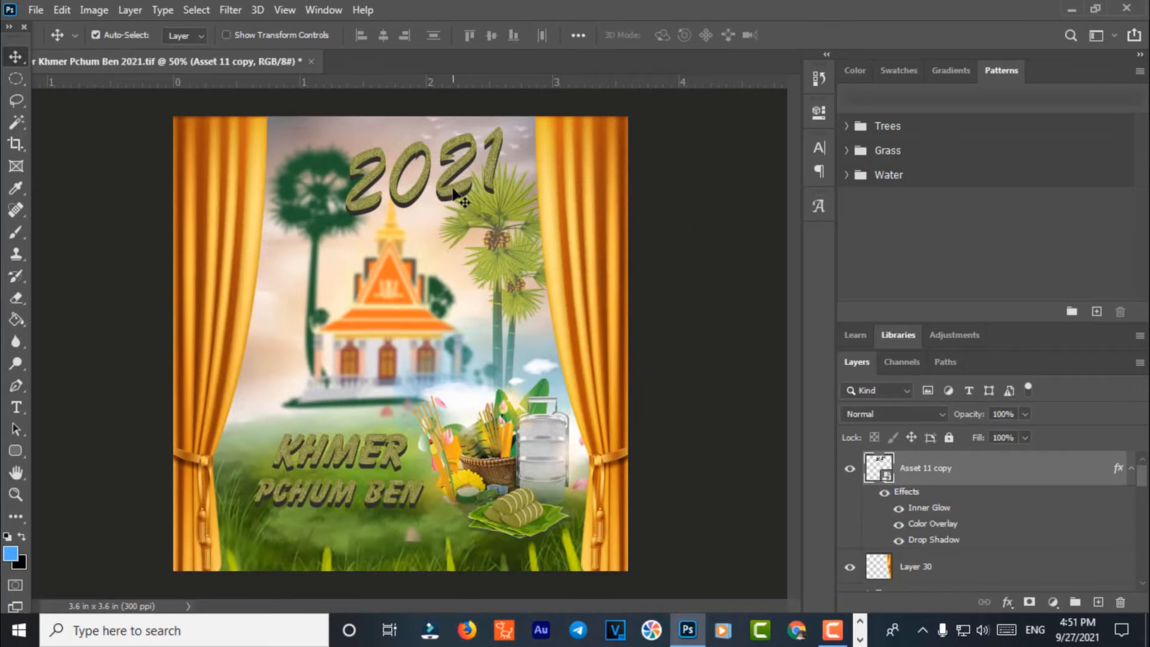
Place the 2021 lettering beneath PCHUM BEN and scale it down to about 15%
{"action": "left_click_drag", "start_coordinate": [457, 193], "coordinate": [373, 550]}
{"action": "key", "text": "ctrl+t"}
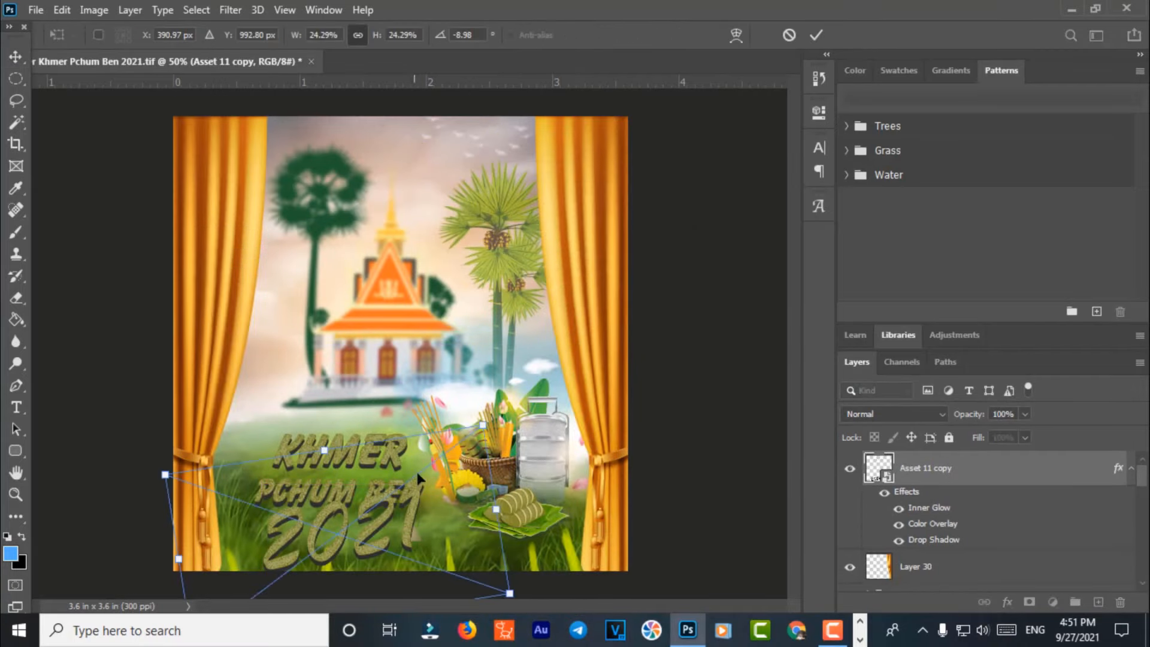
{"action": "left_click_drag", "start_coordinate": [473, 426], "coordinate": [388, 516]}
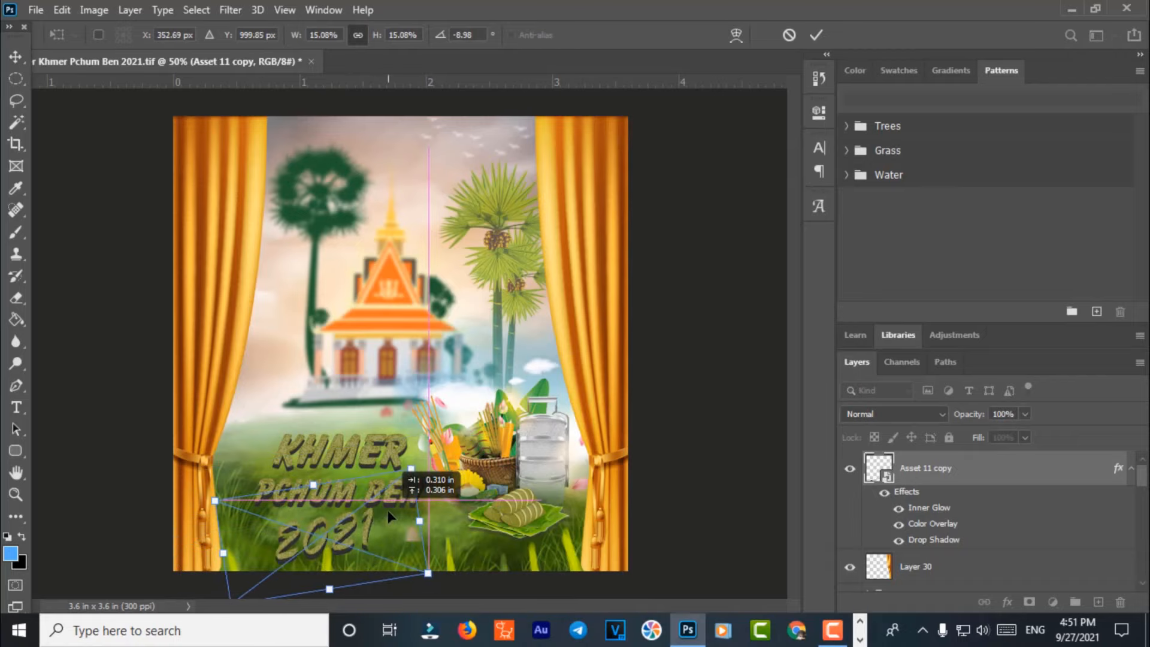
{"action": "key", "text": "Return"}
Even out the title spacing by raising KHMER about 0.1 in, nudging PCHUM BEN up, and shifting 2021 slightly right and up
{"action": "key", "text": "ctrl+plus"}
{"action": "key", "text": "ctrl+plus"}
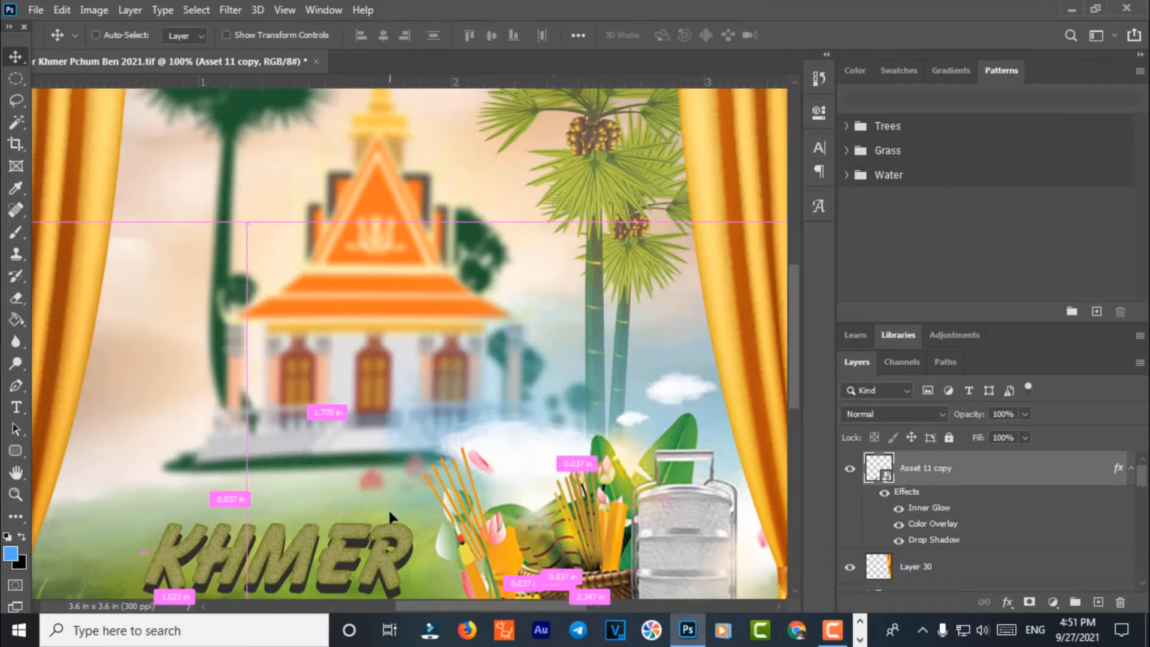
{"action": "left_click_drag", "start_coordinate": [389, 508], "coordinate": [495, 220]}
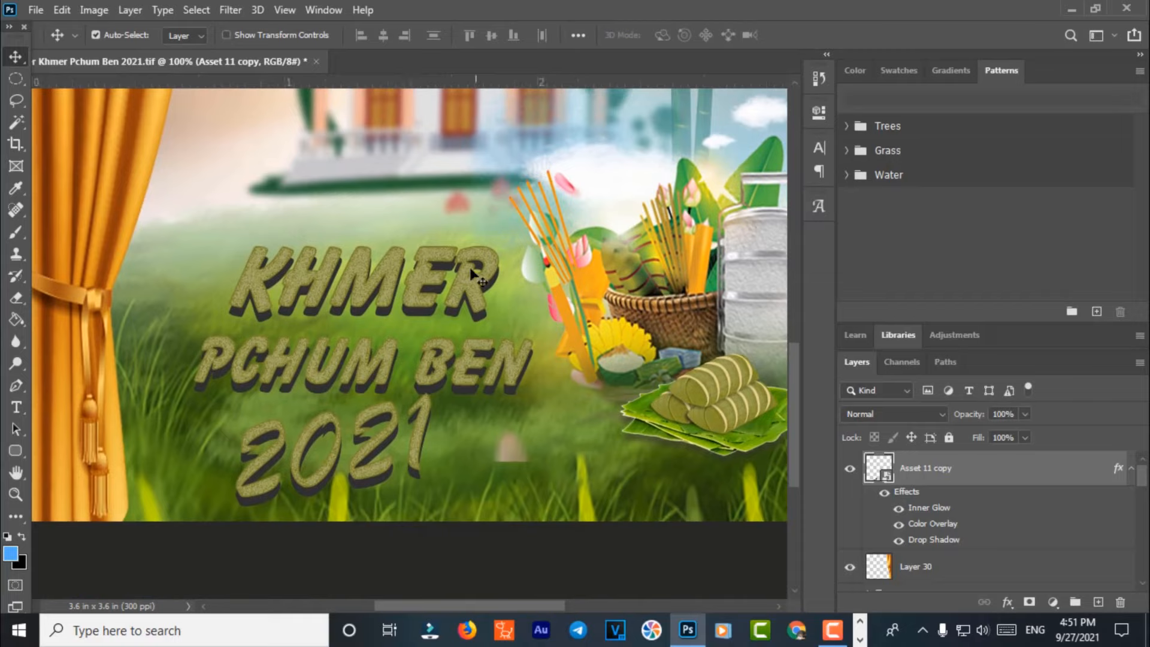
{"action": "left_click_drag", "start_coordinate": [424, 279], "coordinate": [419, 250]}
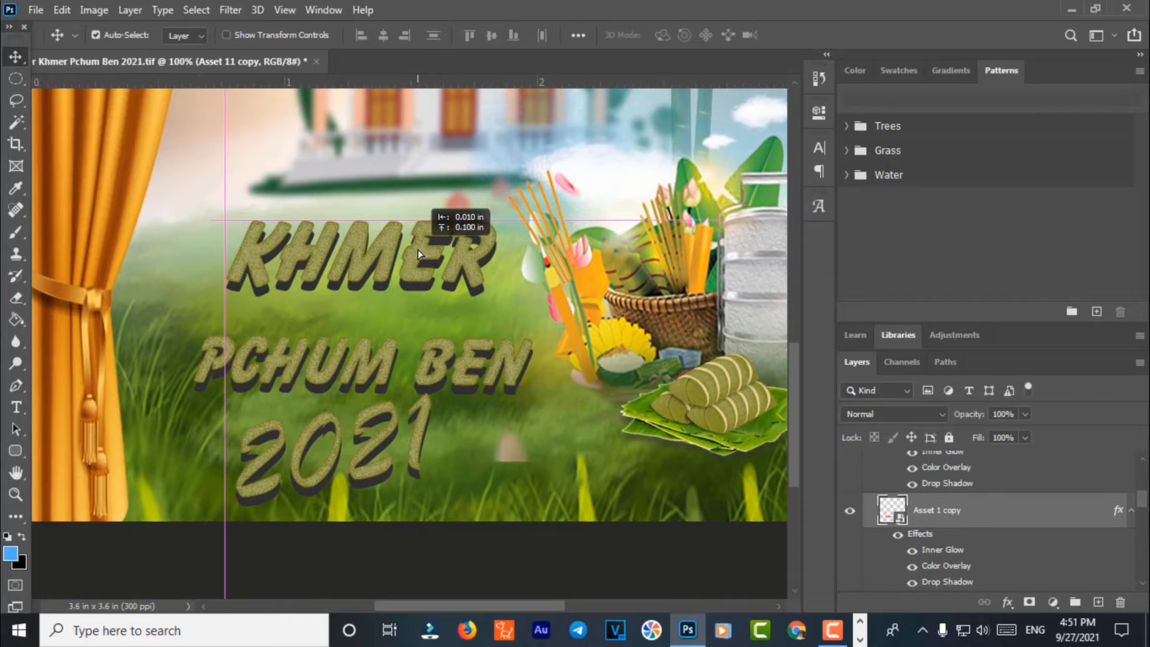
{"action": "left_click_drag", "start_coordinate": [427, 352], "coordinate": [465, 351]}
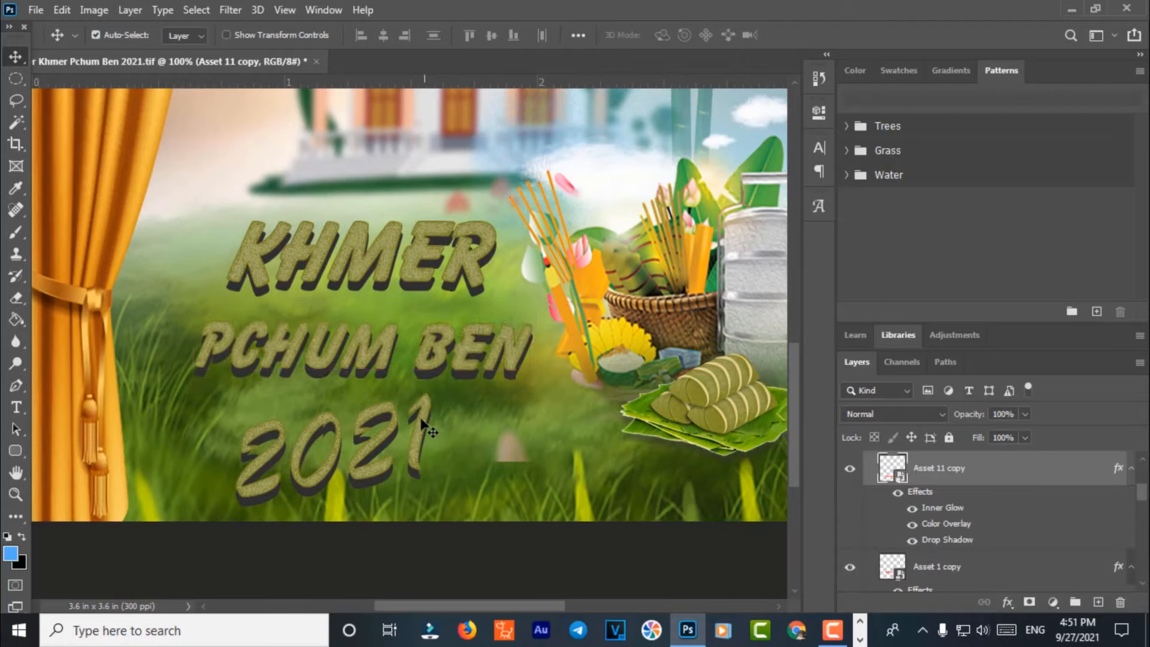
{"action": "left_click_drag", "start_coordinate": [420, 419], "coordinate": [437, 409]}
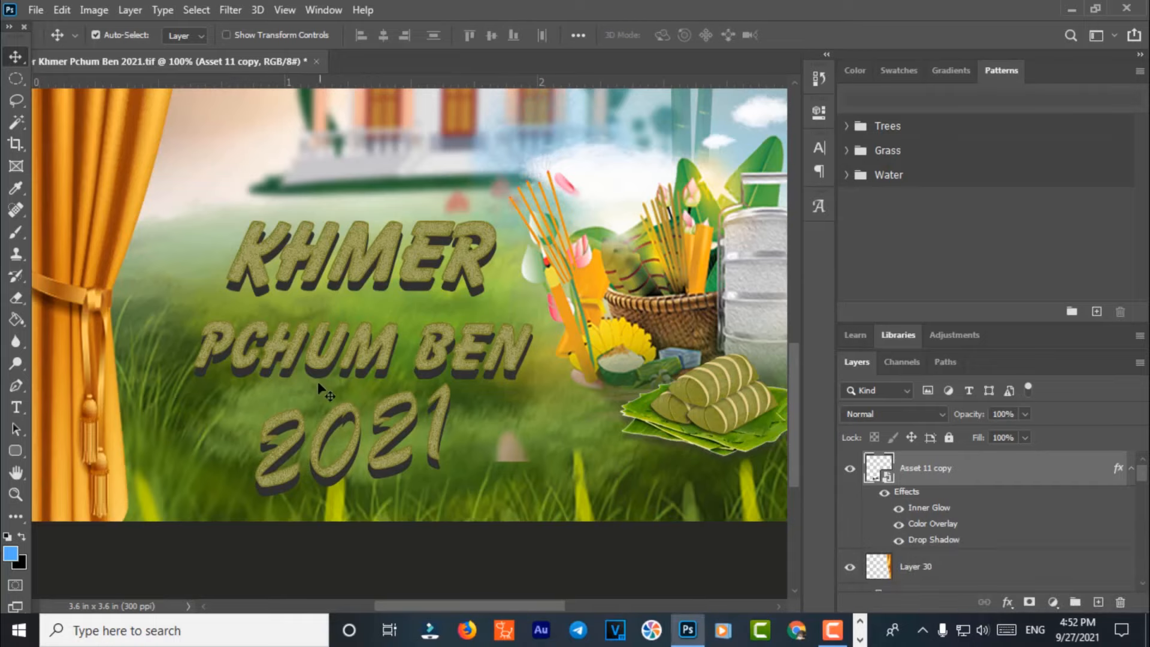
Save the banner with its layers over Poster Khmer Pchum Ben 2021.tif, using no image compression and RLE layer compression
{"action": "key", "text": "ctrl+minus"}
{"action": "key", "text": "ctrl+minus"}
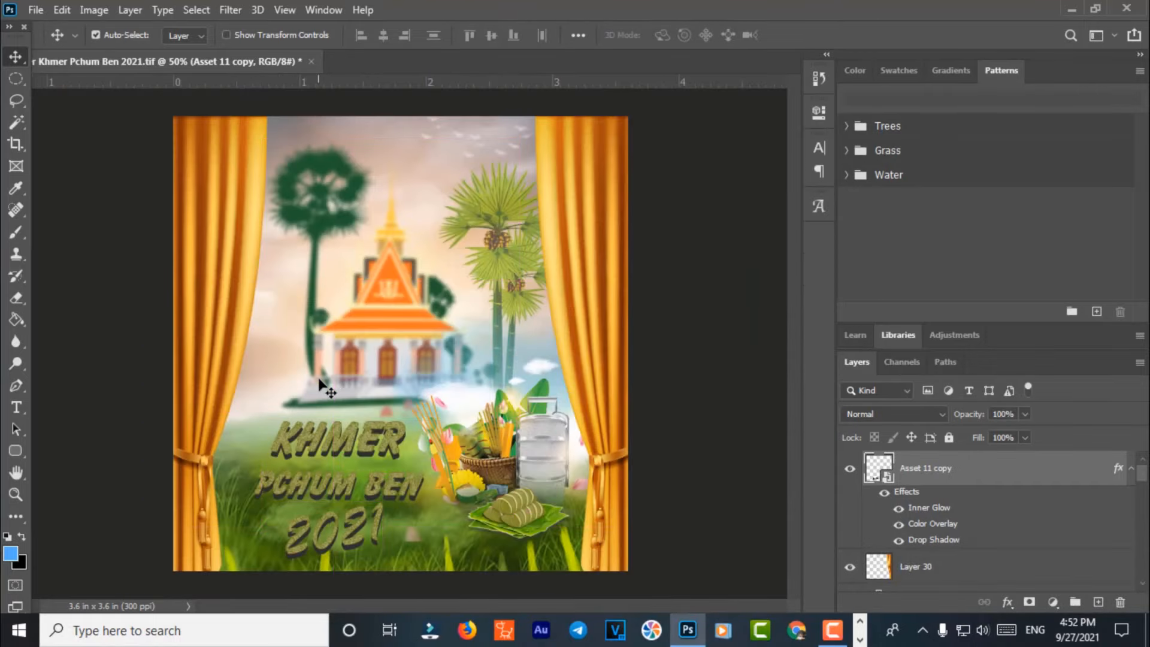
{"action": "left_click", "coordinate": [31, 12]}
{"action": "left_click", "coordinate": [60, 213]}
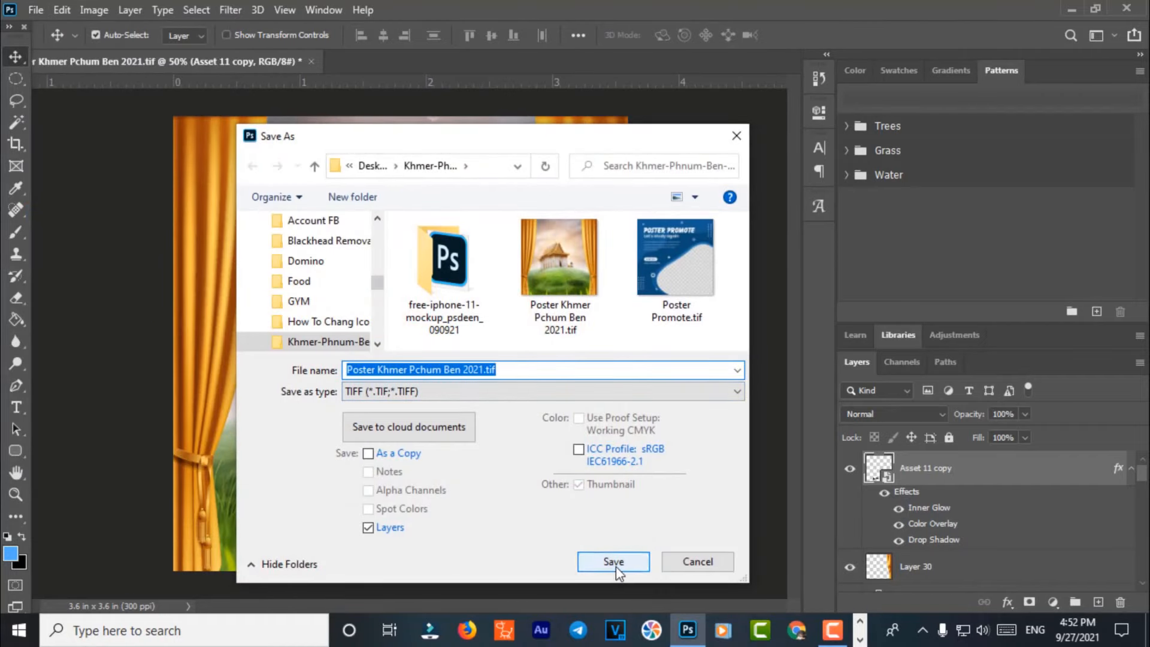
{"action": "left_click", "coordinate": [616, 567]}
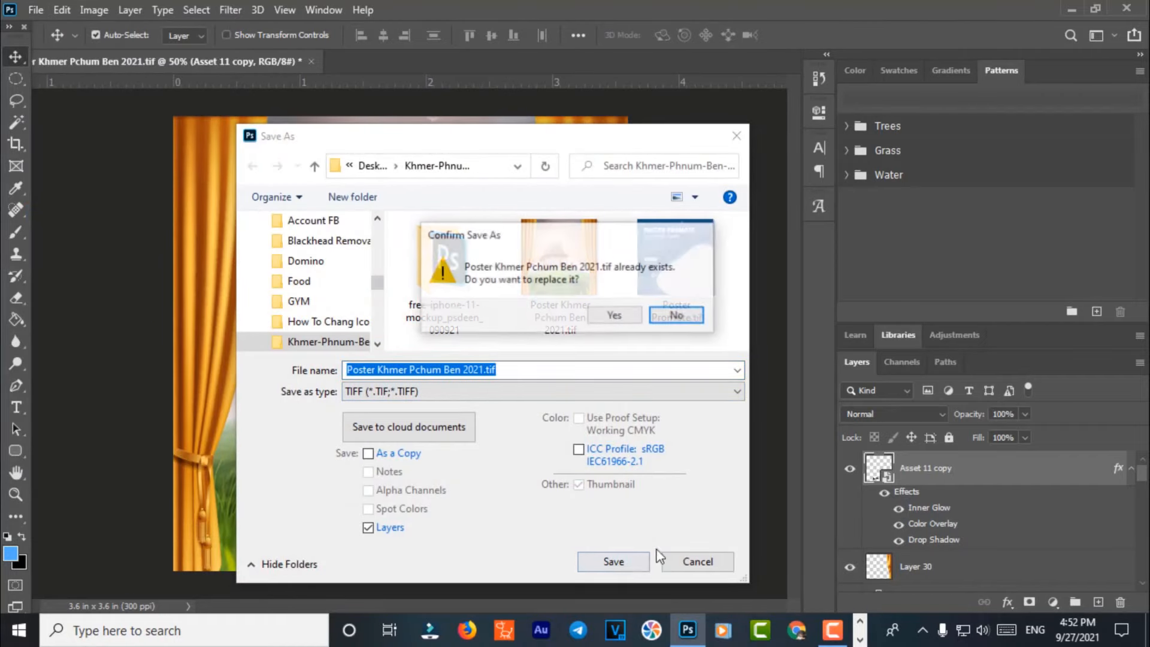
{"action": "left_click", "coordinate": [616, 316]}
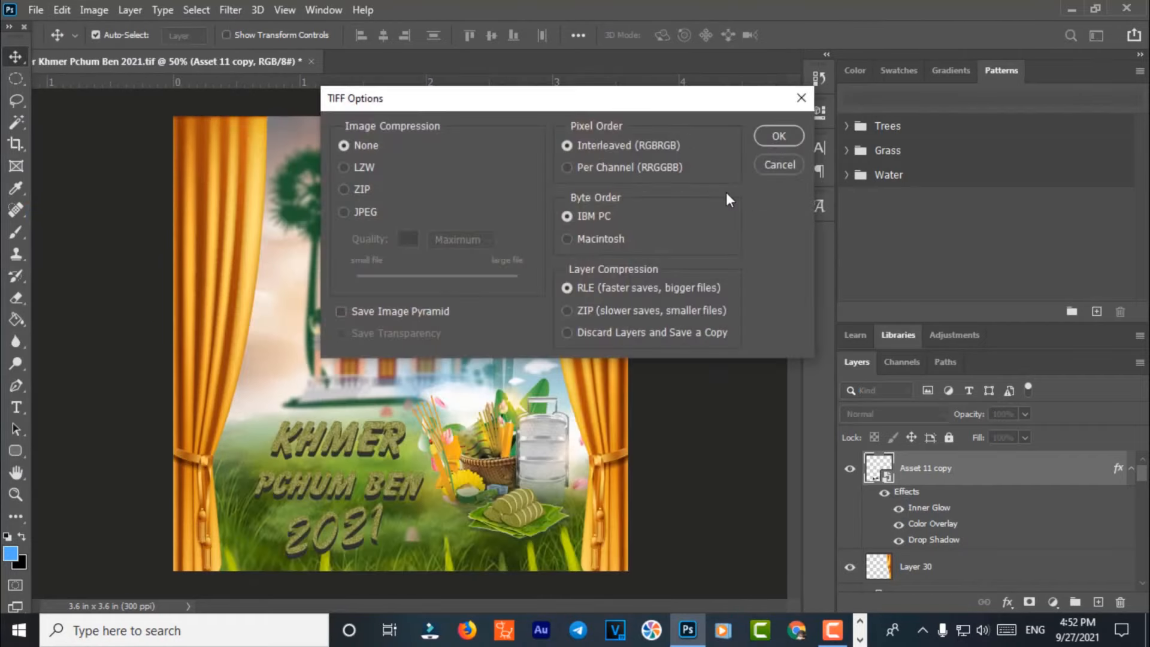
{"action": "left_click", "coordinate": [783, 135]}
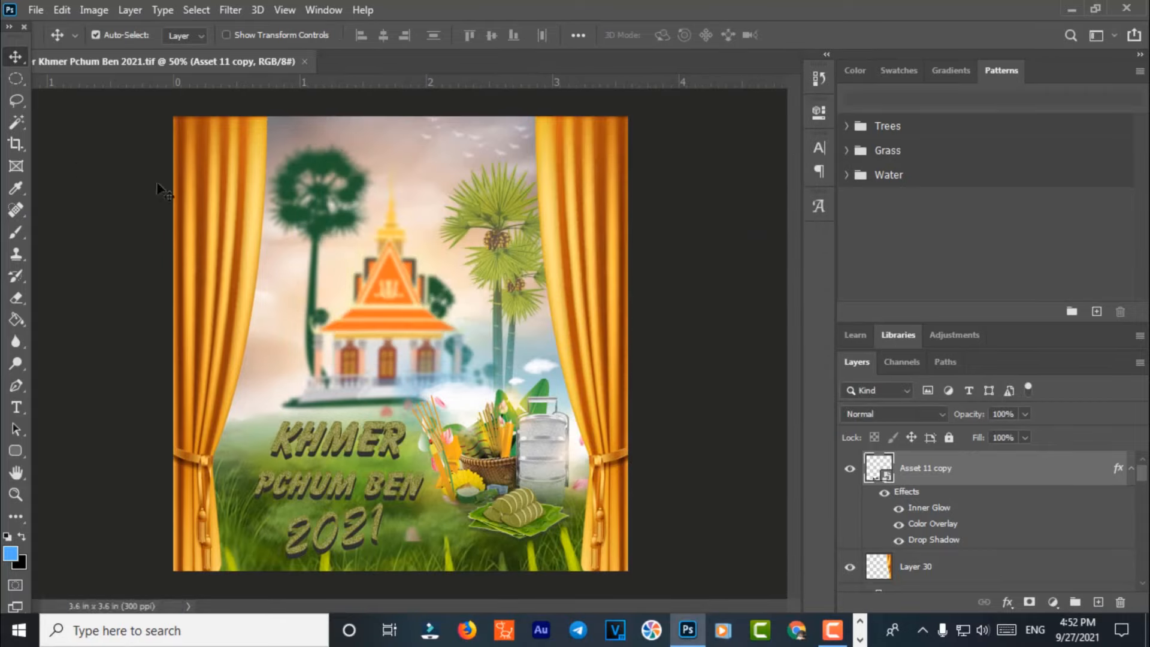
Save a JPEG copy of the banner as Poster Khmer Pchum Ben 2021.jpg in the same folder
{"action": "left_click", "coordinate": [36, 9]}
{"action": "left_click", "coordinate": [48, 214]}
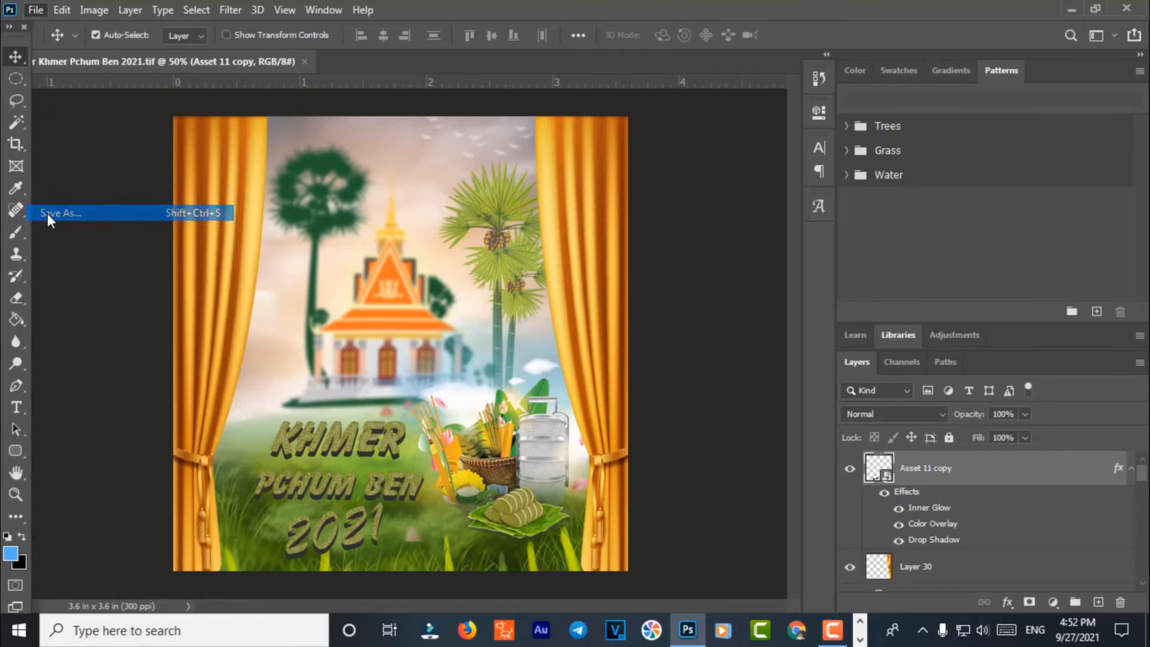
{"action": "left_click", "coordinate": [453, 392]}
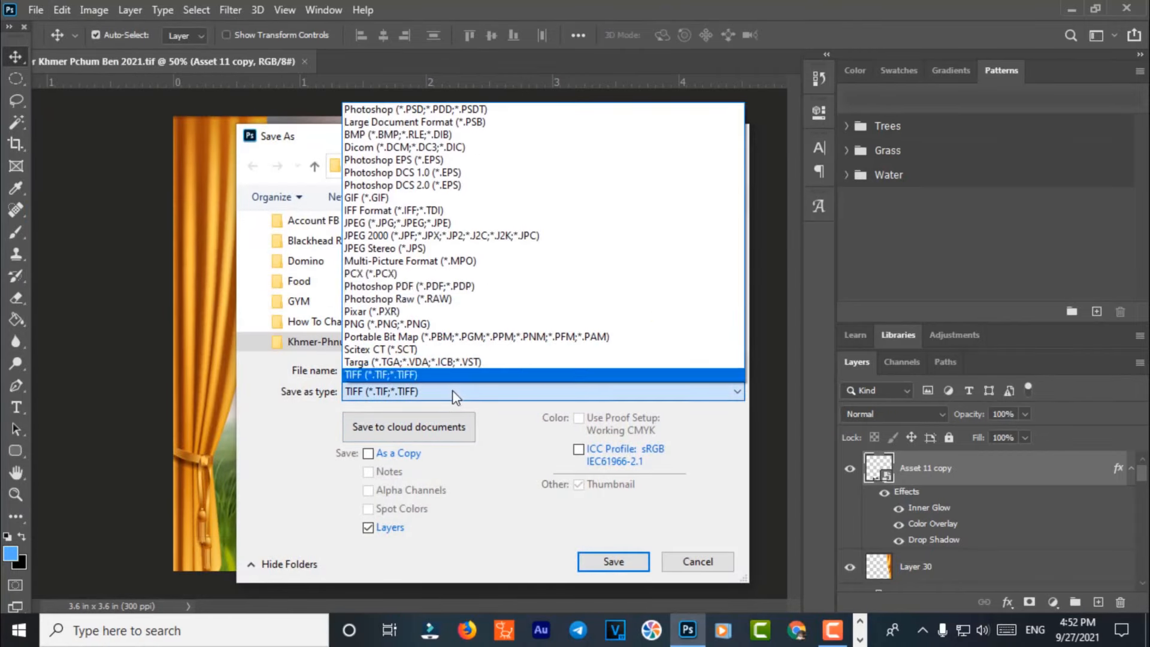
{"action": "left_click", "coordinate": [452, 223]}
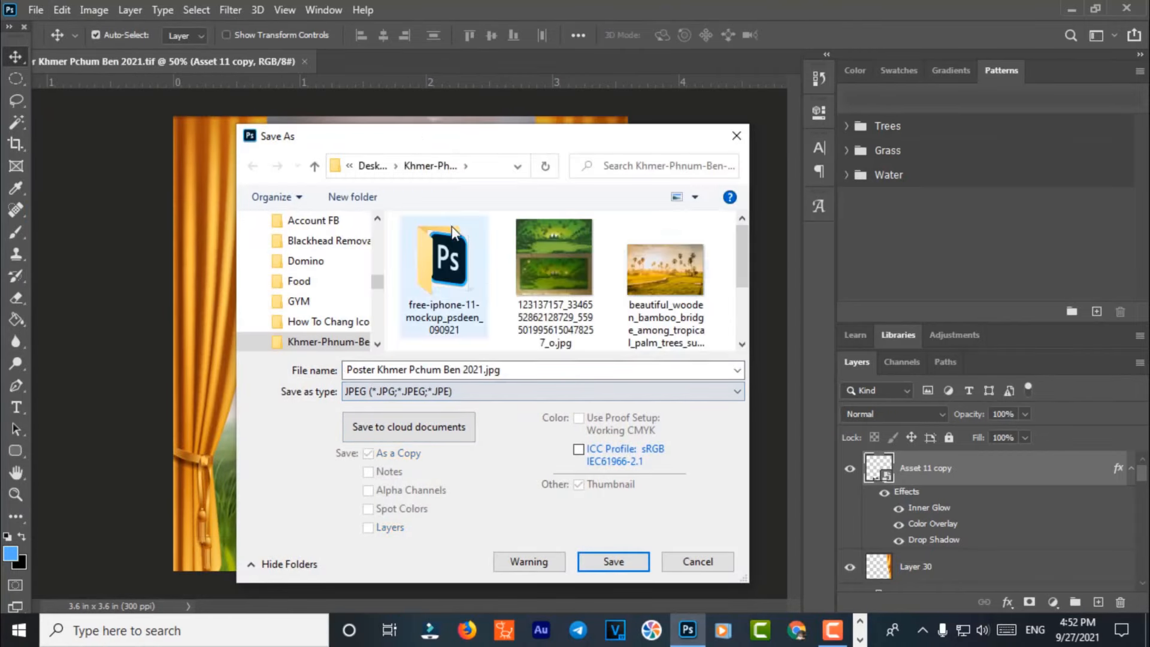
{"action": "left_click", "coordinate": [614, 563]}
{"action": "left_click", "coordinate": [661, 138]}
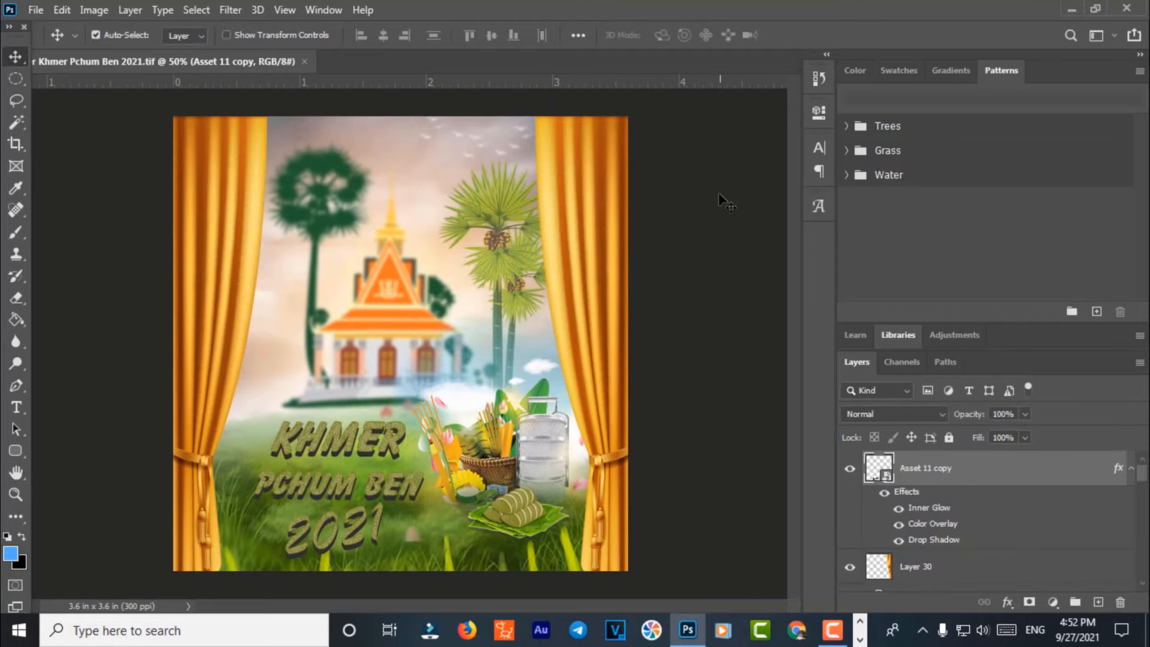
Check Poster Khmer Pchum Ben 2021.jpg from the desktop's Khmer-Phnum-Ben-Day folder in the photo viewer, and close the viewer and folder
{"action": "left_click", "coordinate": [1067, 4]}
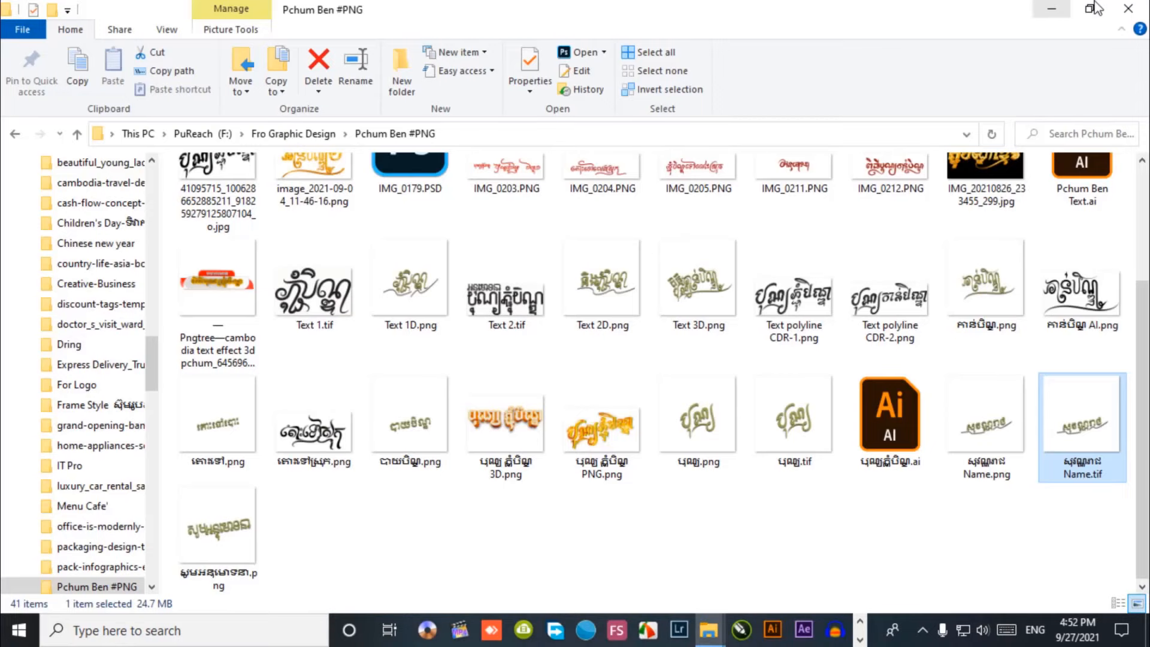
{"action": "left_click", "coordinate": [1124, 3]}
{"action": "double_click", "coordinate": [1096, 111]}
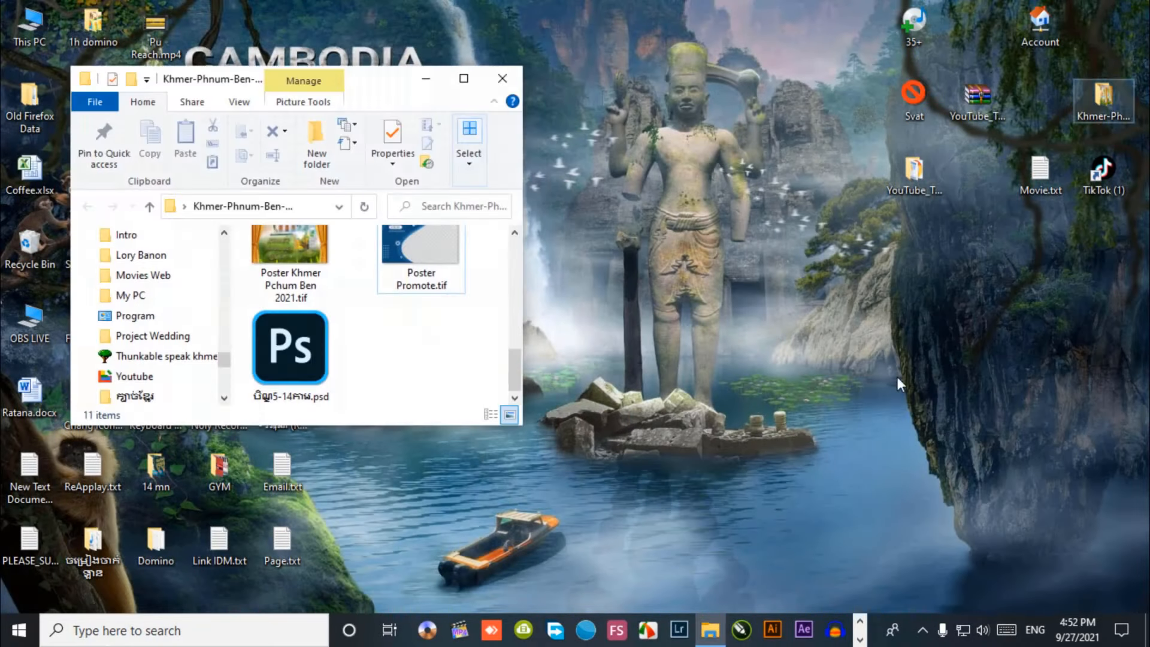
{"action": "left_click", "coordinate": [466, 79]}
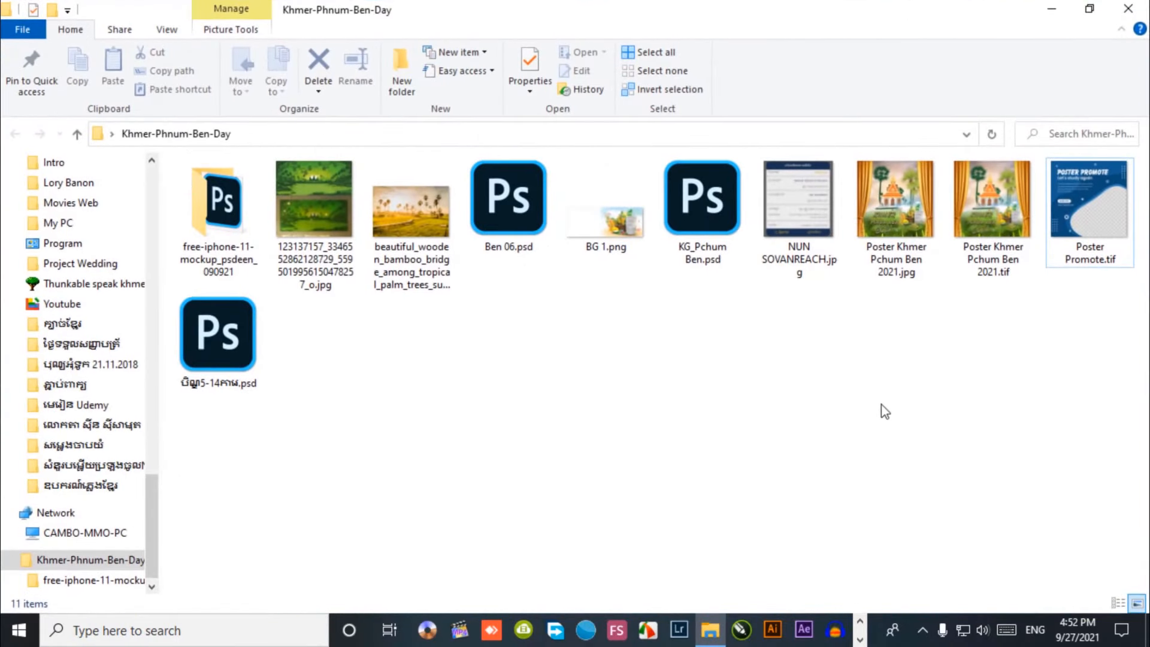
{"action": "double_click", "coordinate": [891, 206]}
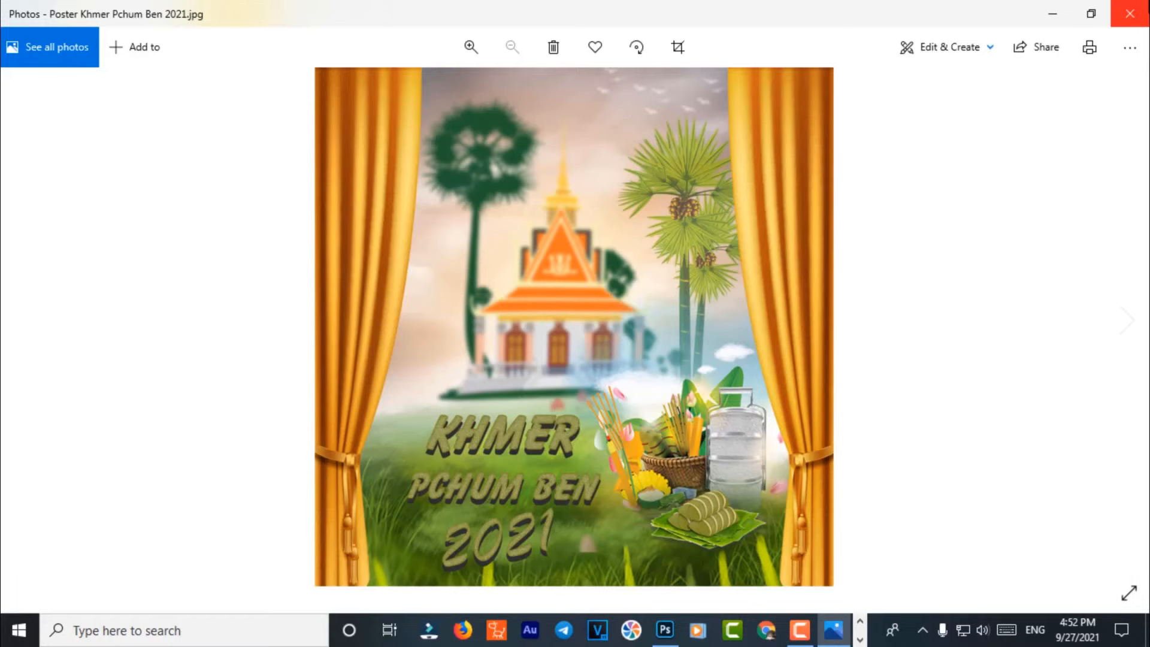
{"action": "left_click", "coordinate": [1134, 10]}
{"action": "left_click", "coordinate": [1135, 8]}
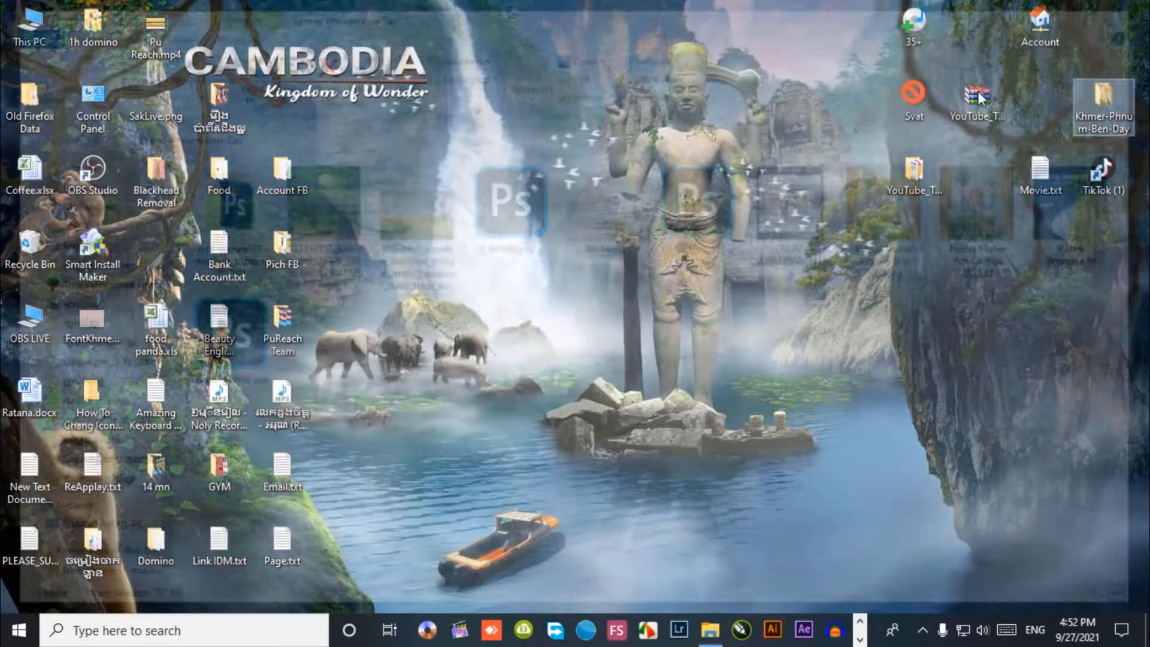
{"action": "right_click", "coordinate": [479, 257]}
{"action": "left_click", "coordinate": [537, 307]}
{"action": "right_click", "coordinate": [493, 188]}
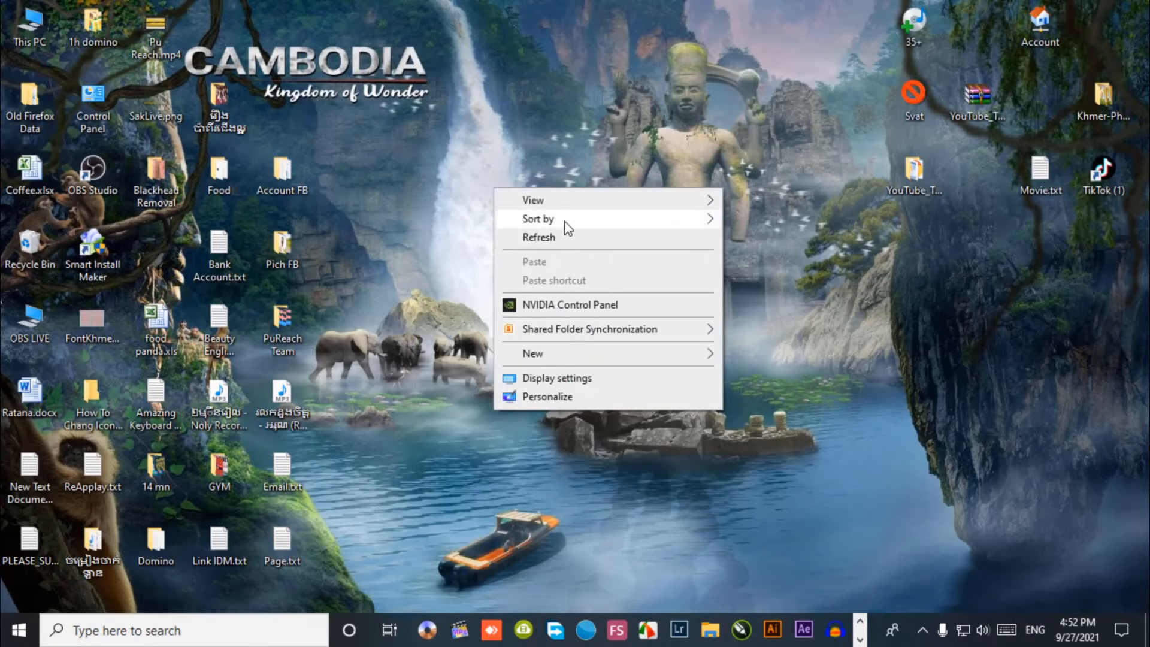
{"action": "left_click", "coordinate": [557, 236]}
{"action": "right_click", "coordinate": [538, 182]}
{"action": "left_click", "coordinate": [588, 237]}
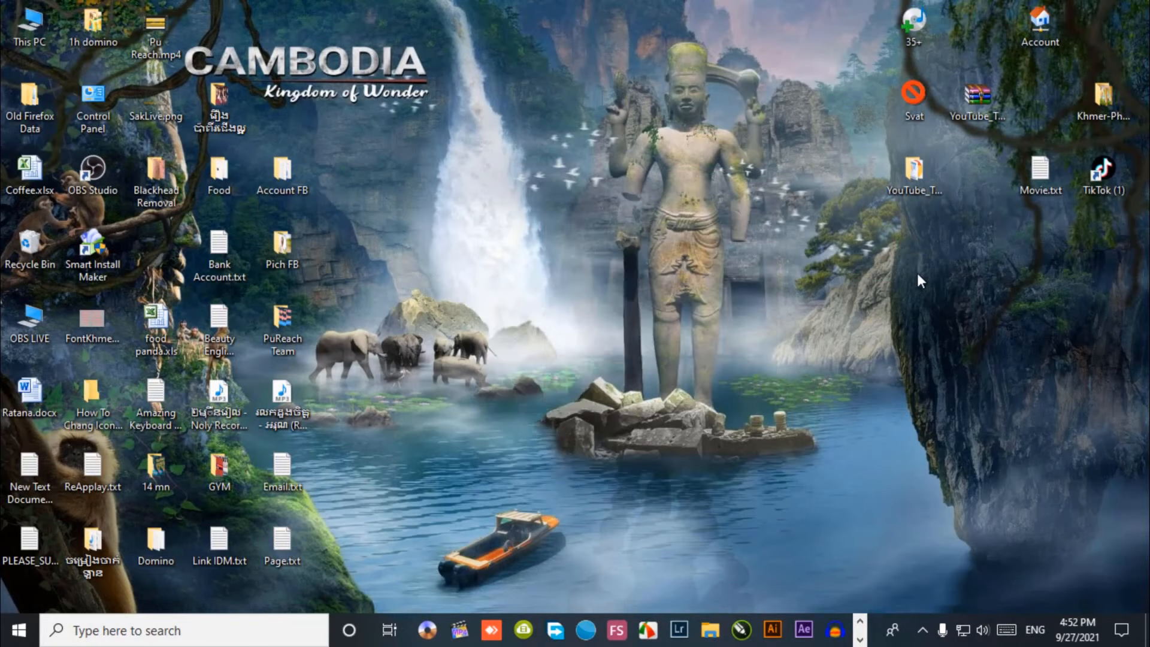